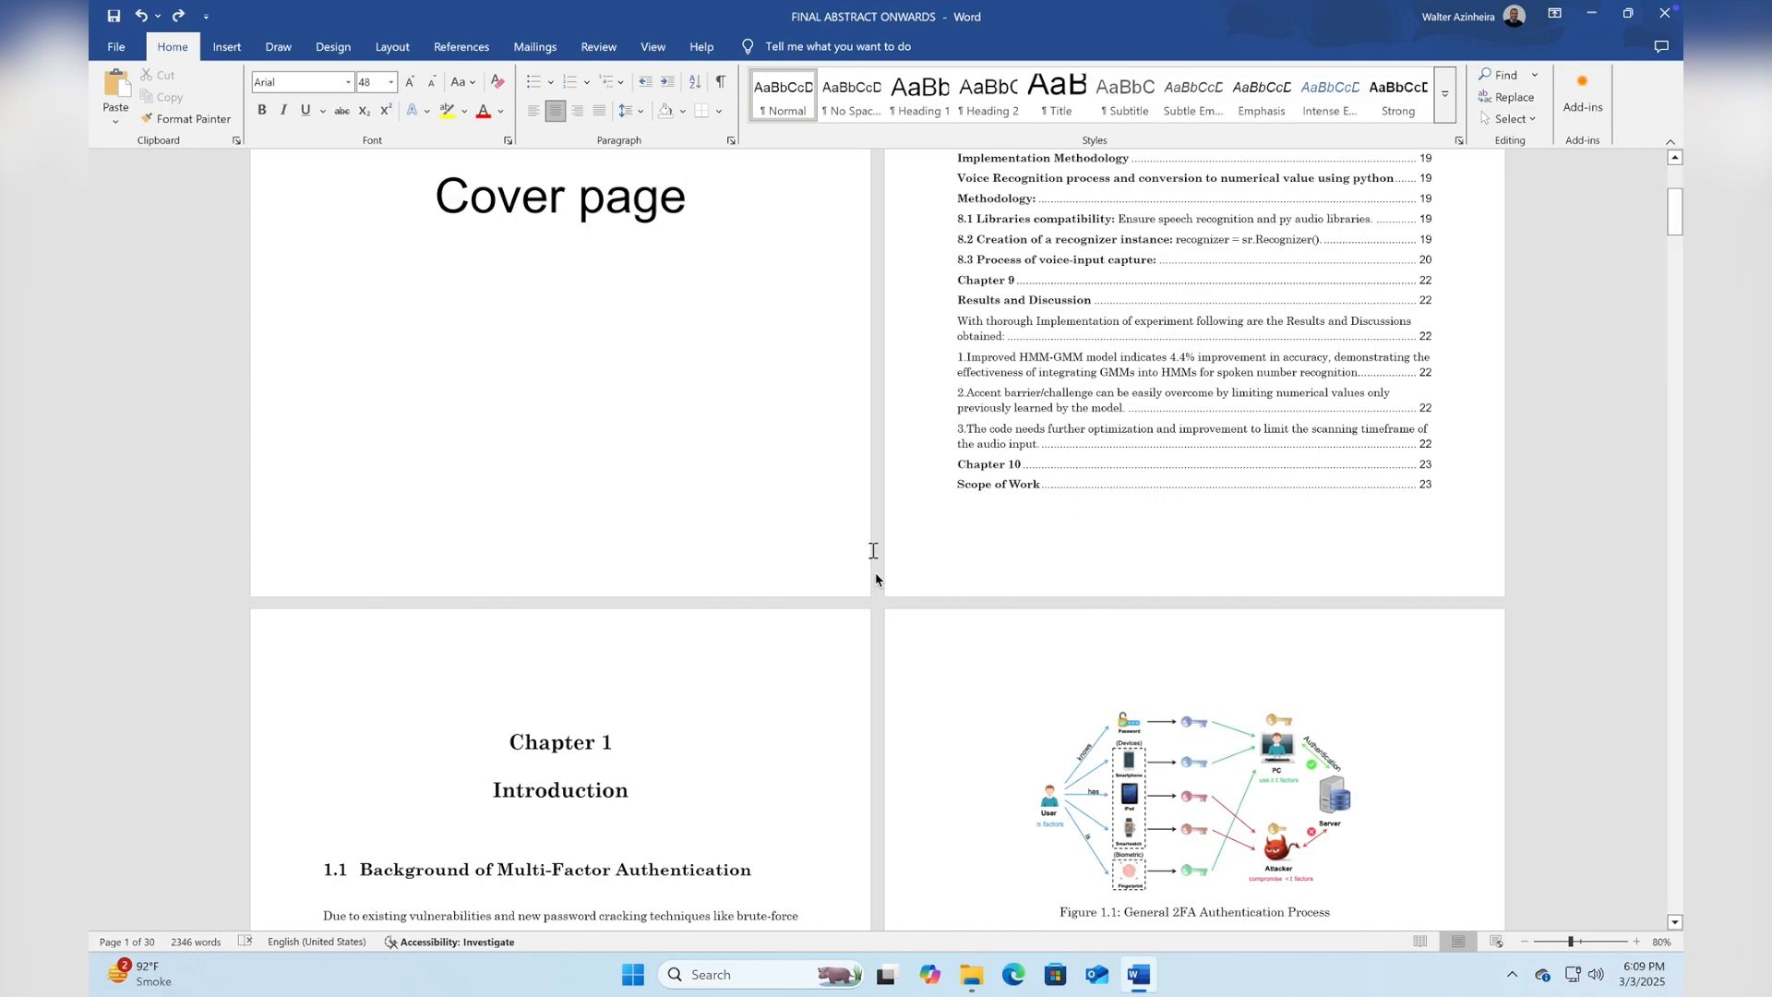
Review the cover page, the table of contents and the opening pages of Chapter 1.
scroll(855, 490, down, 1)
scroll(856, 490, down, 2)
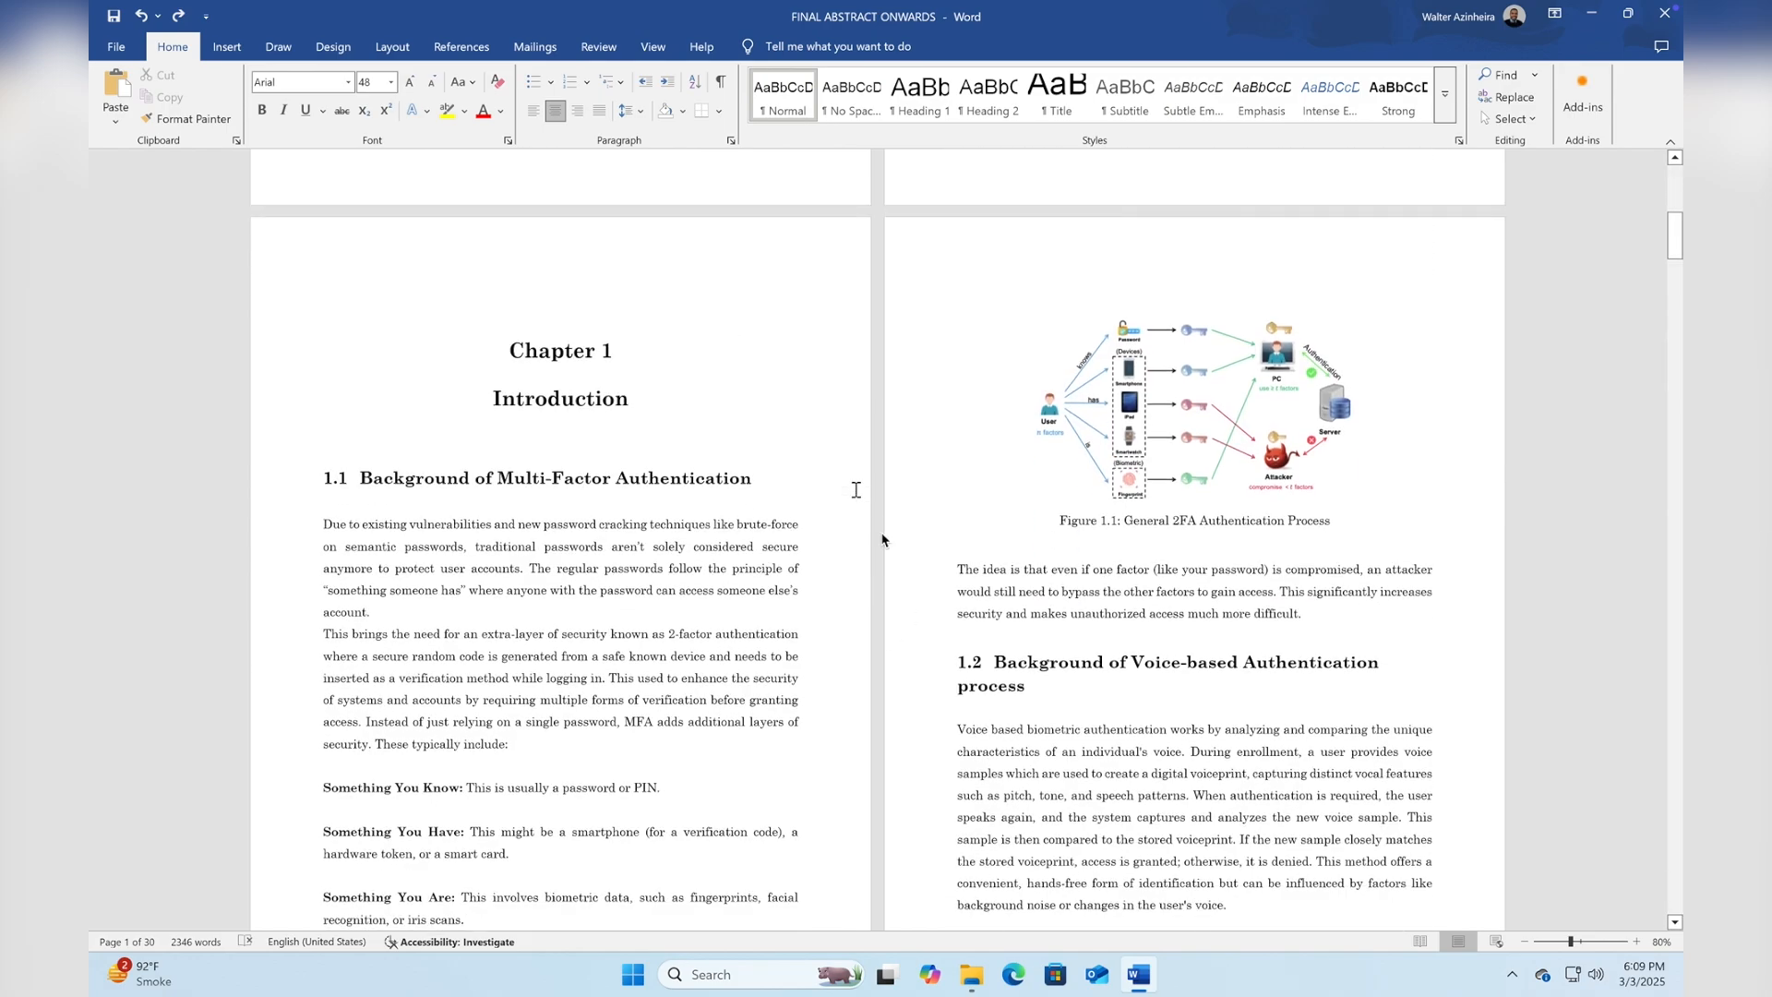
scroll(950, 439, up, 6)
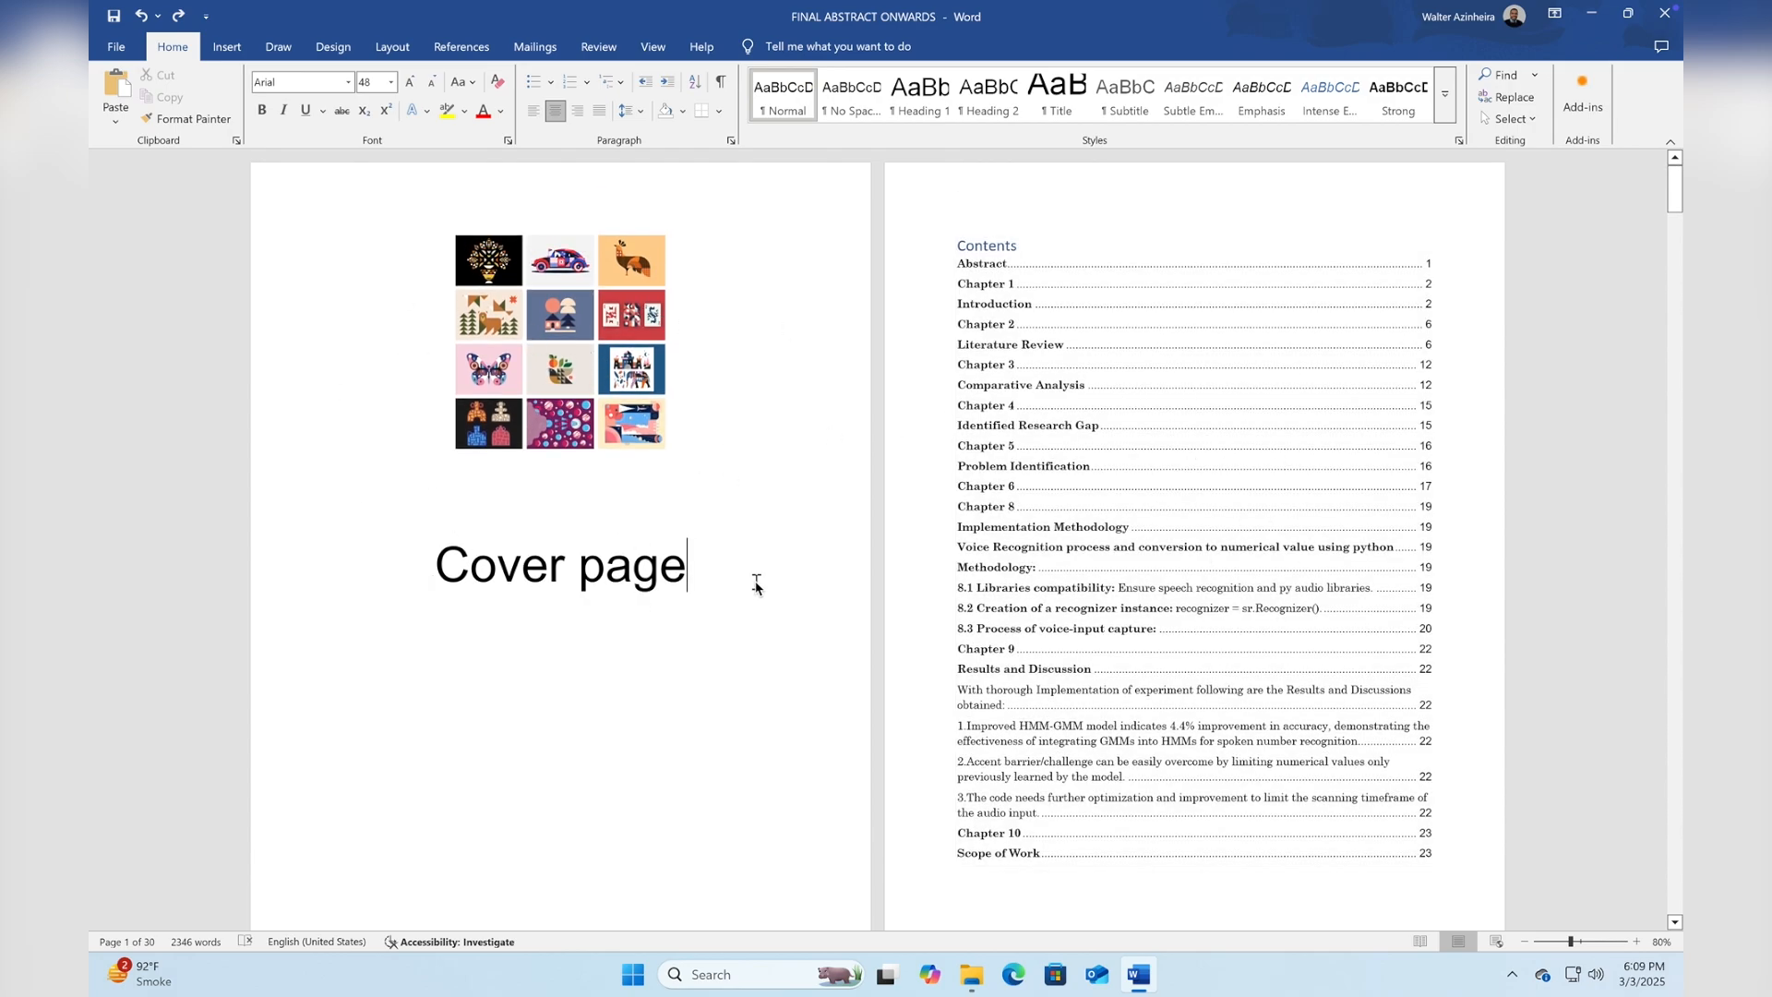
scroll(753, 585, down, 10)
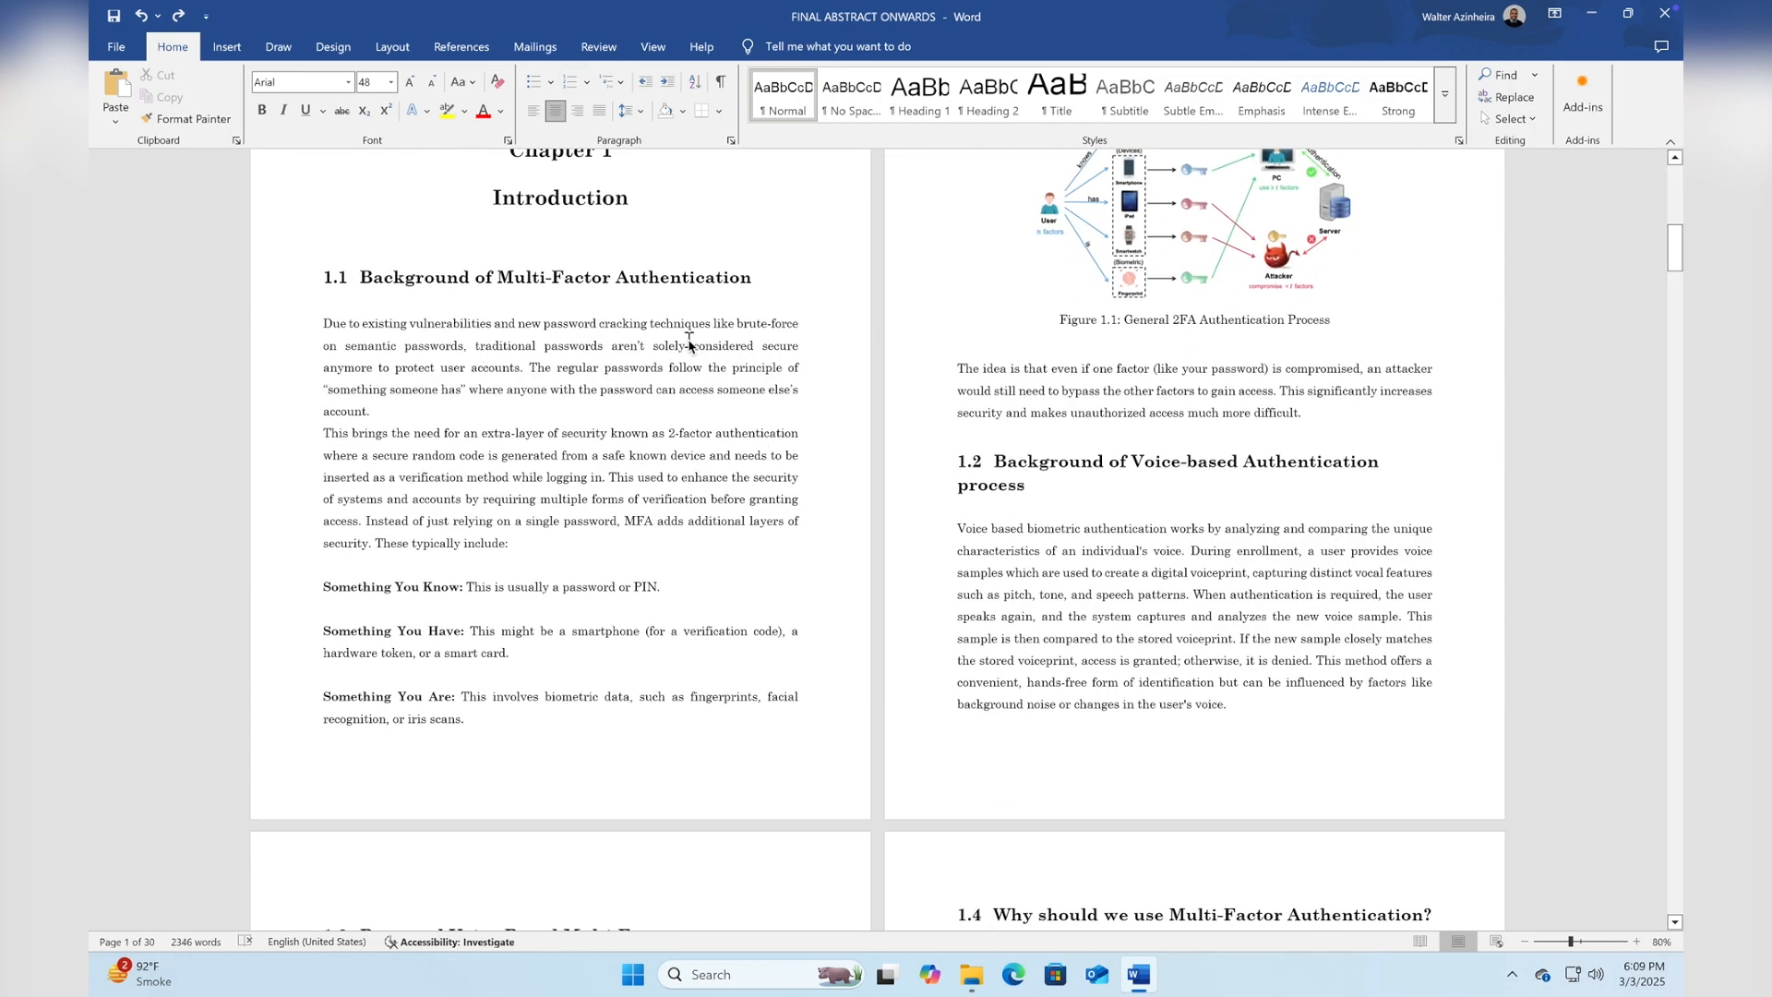
scroll(690, 343, up, 2)
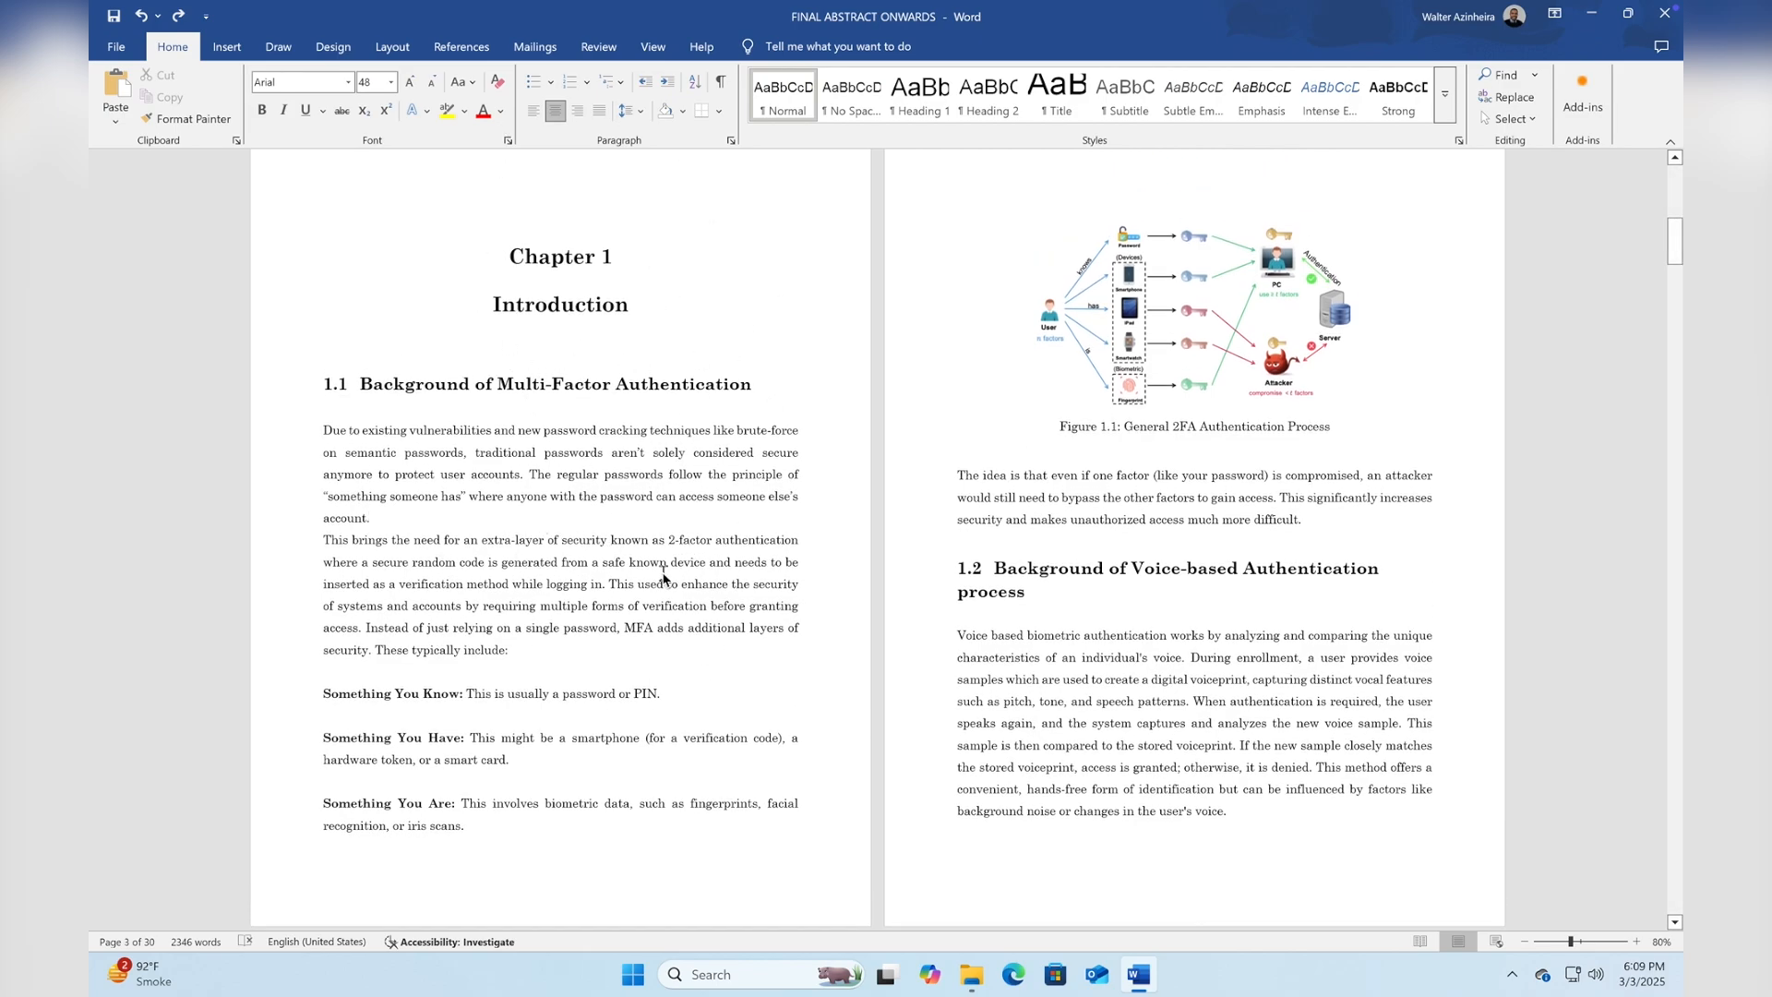
scroll(662, 577, up, 5)
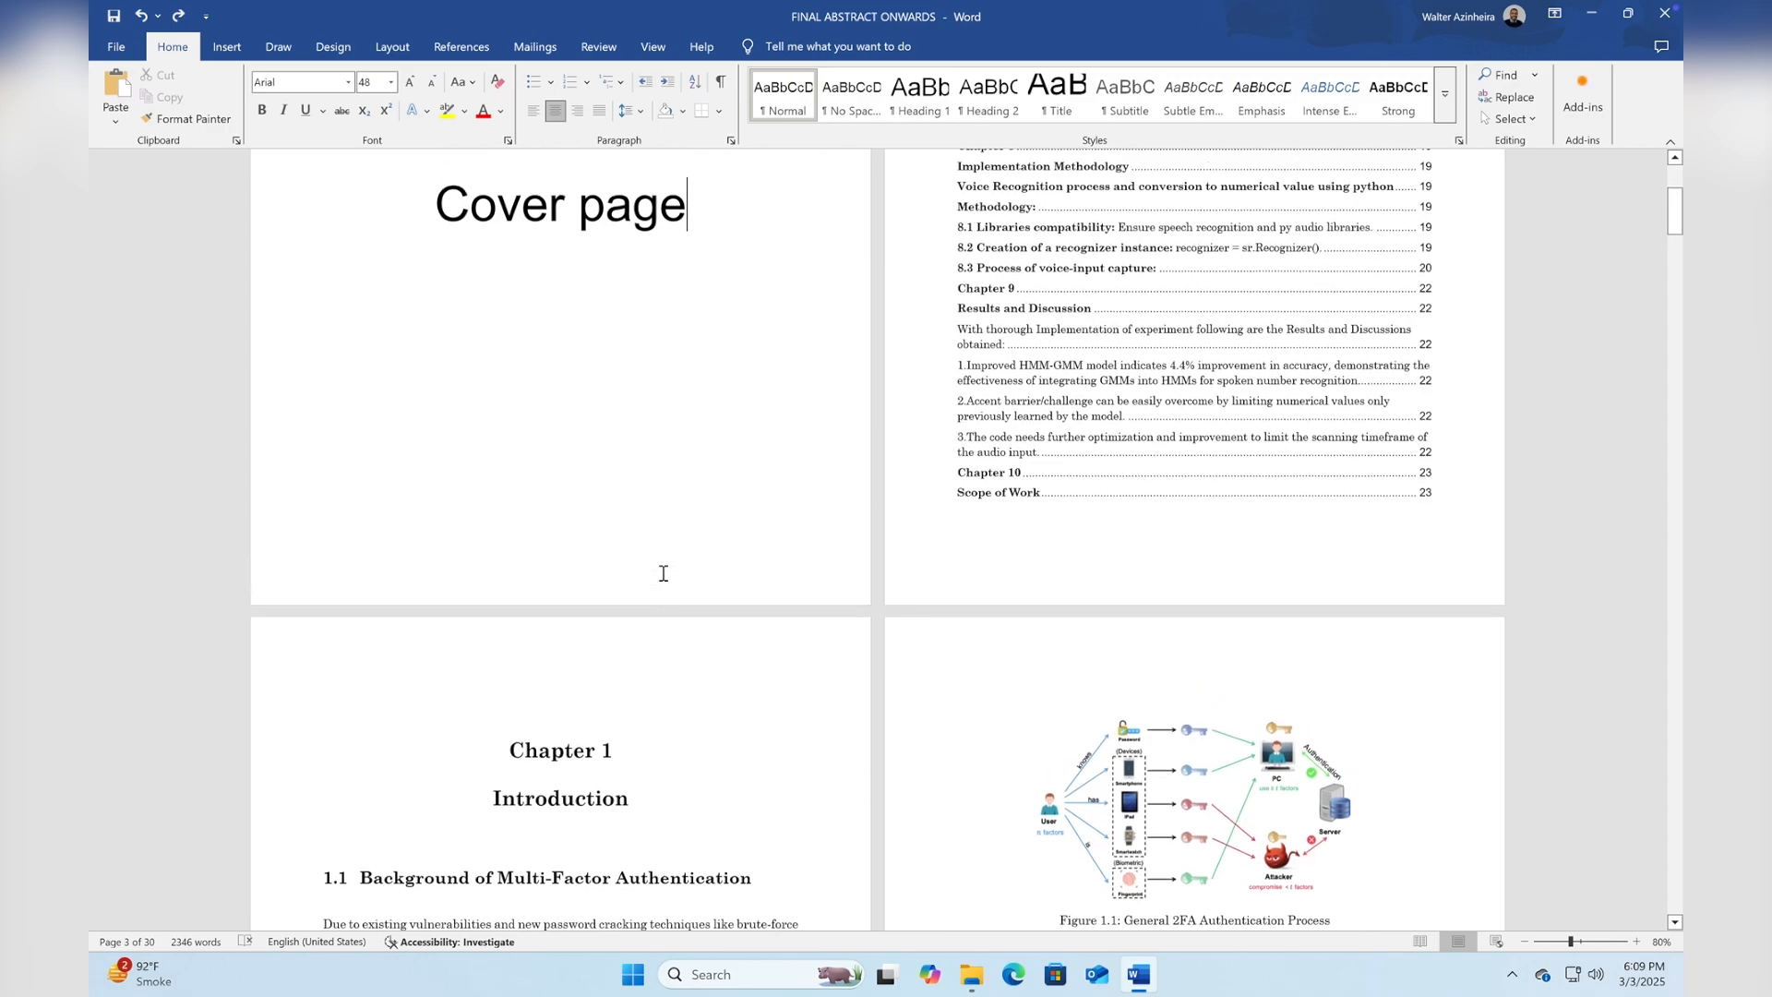
scroll(662, 574, down, 5)
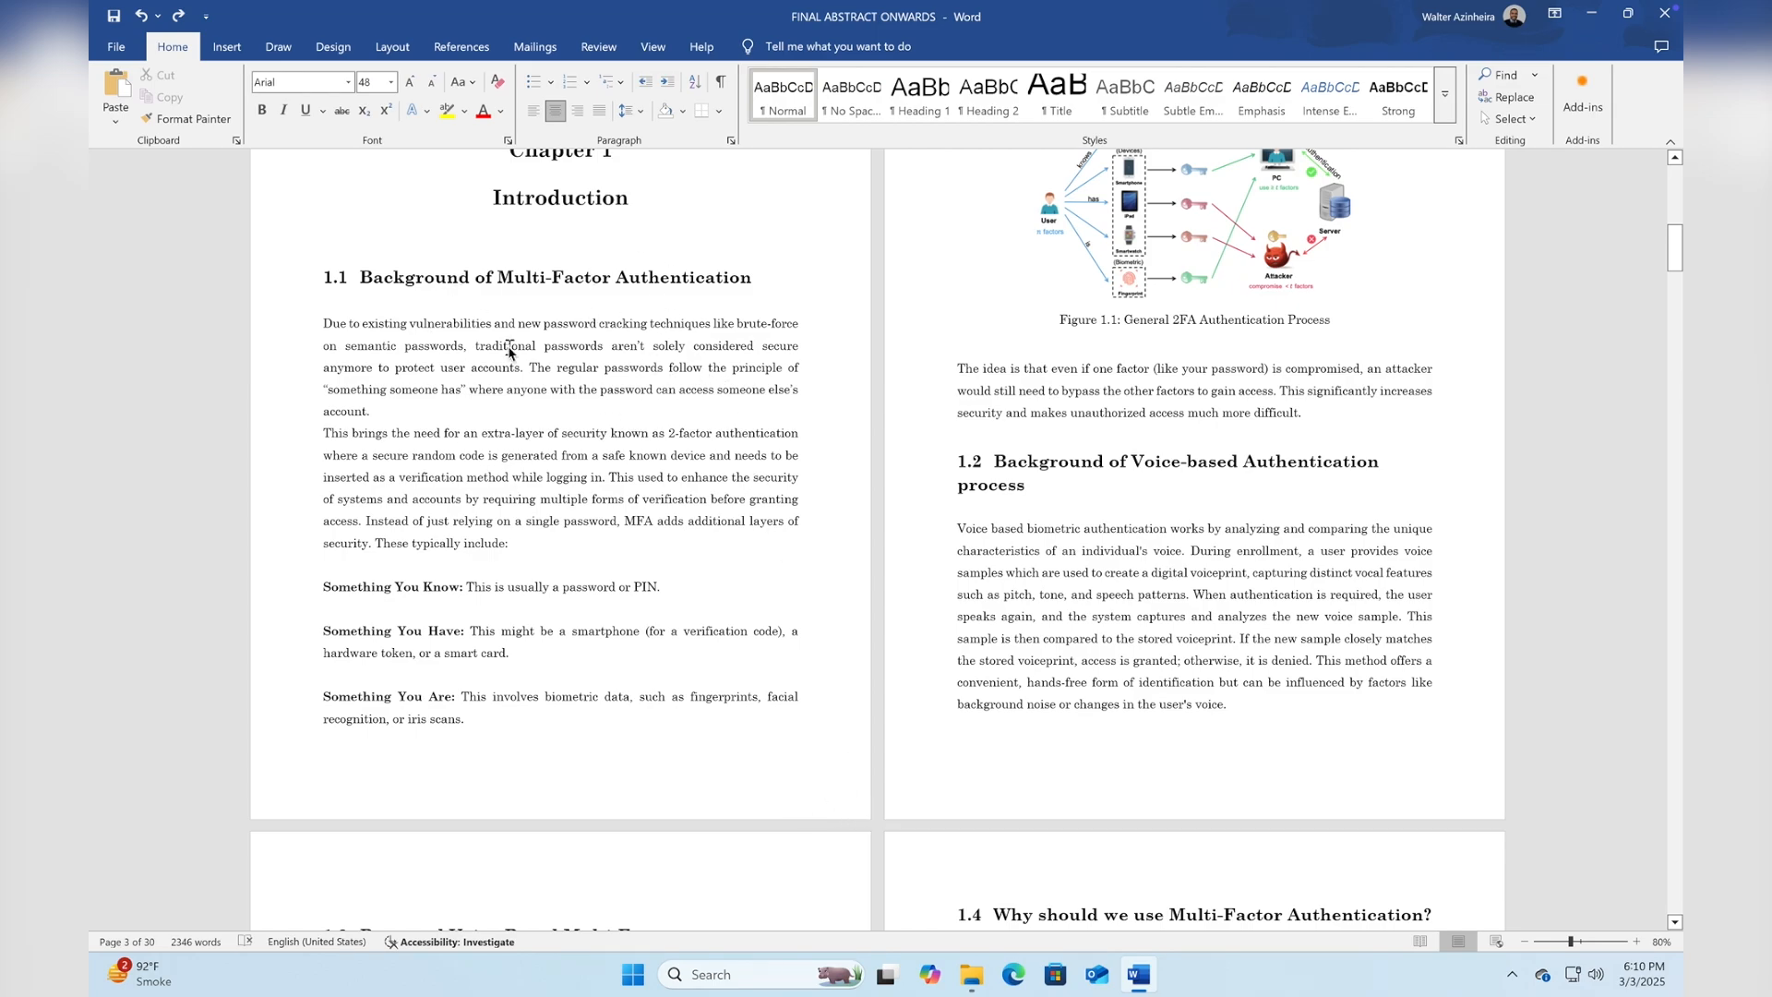
scroll(508, 347, up, 10)
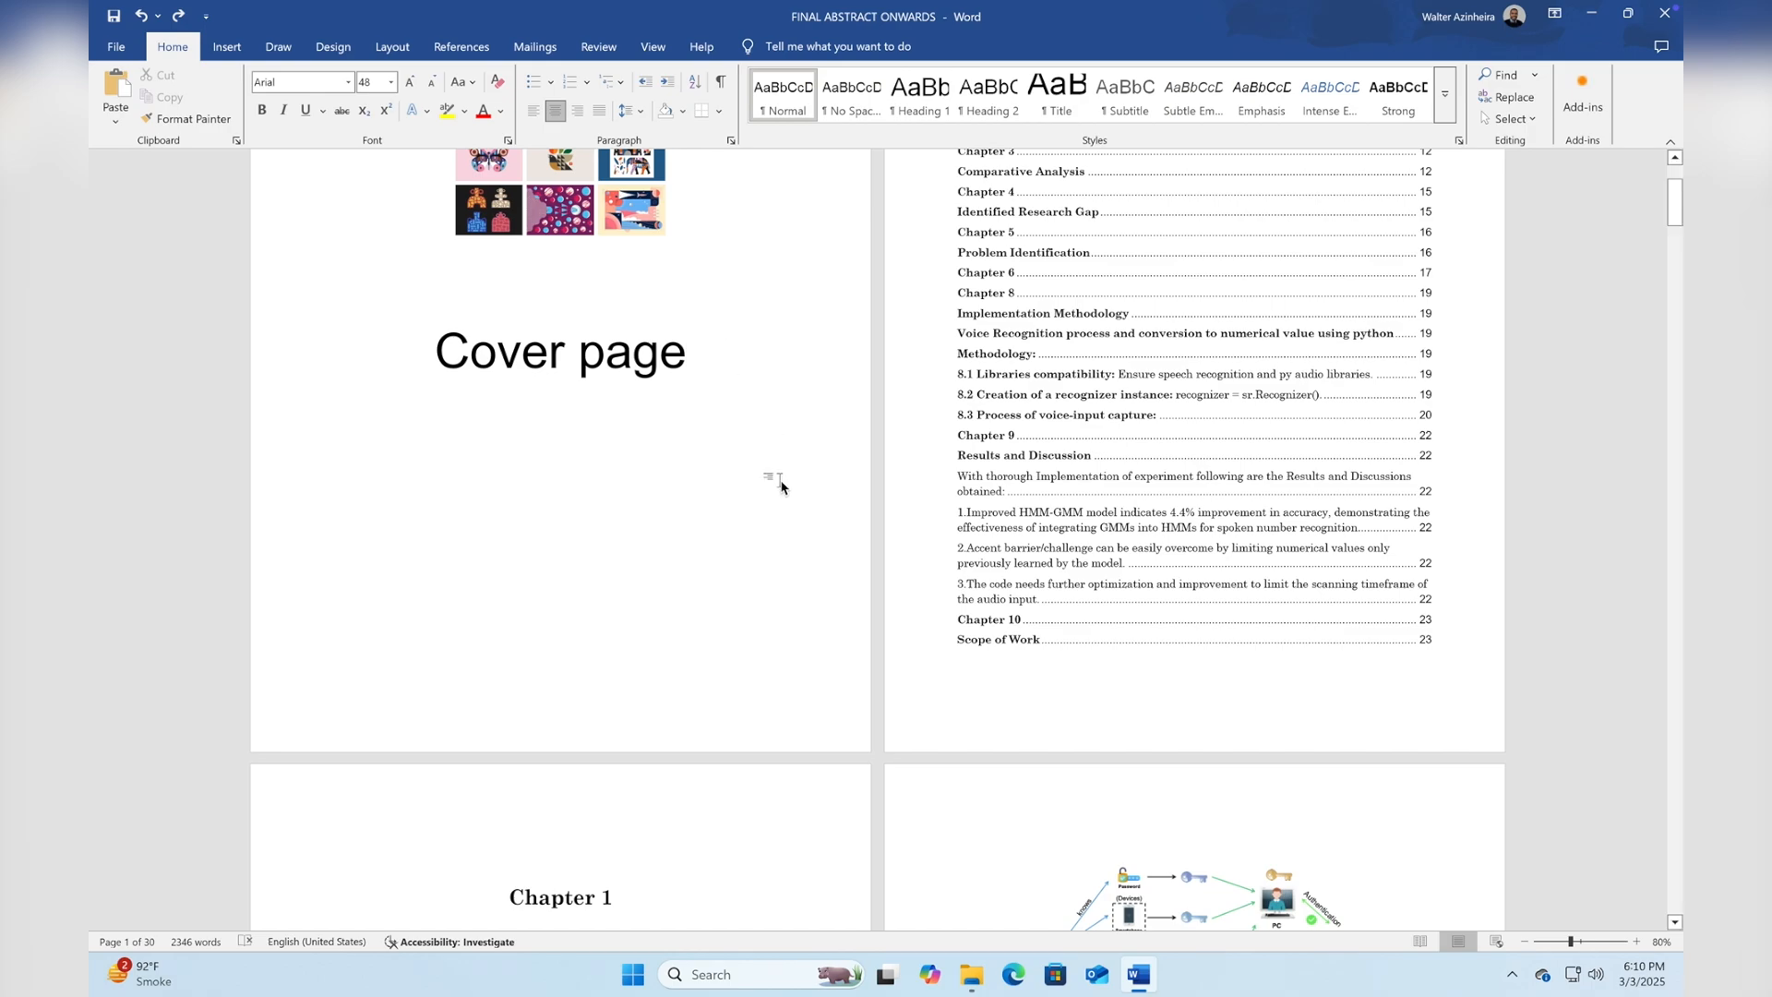
scroll(780, 480, up, 5)
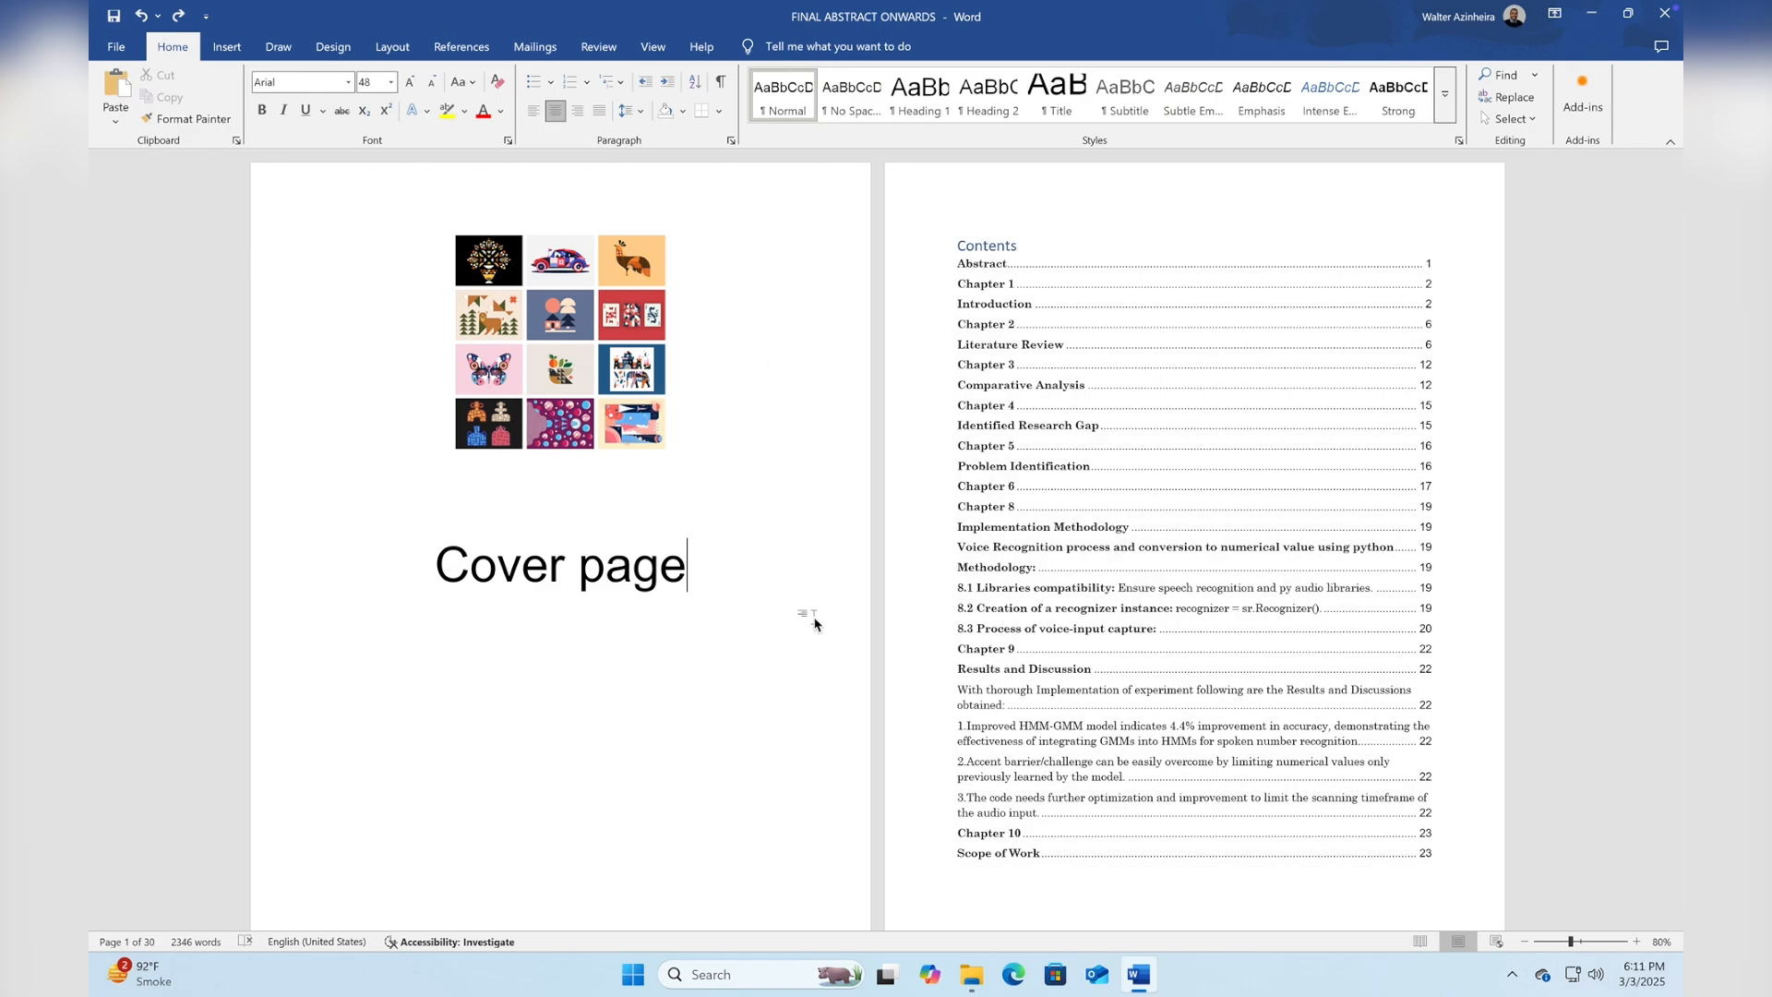
Insert page numbers at the bottom of the pages in the Plain Number 3 style and return to the document body.
click(231, 49)
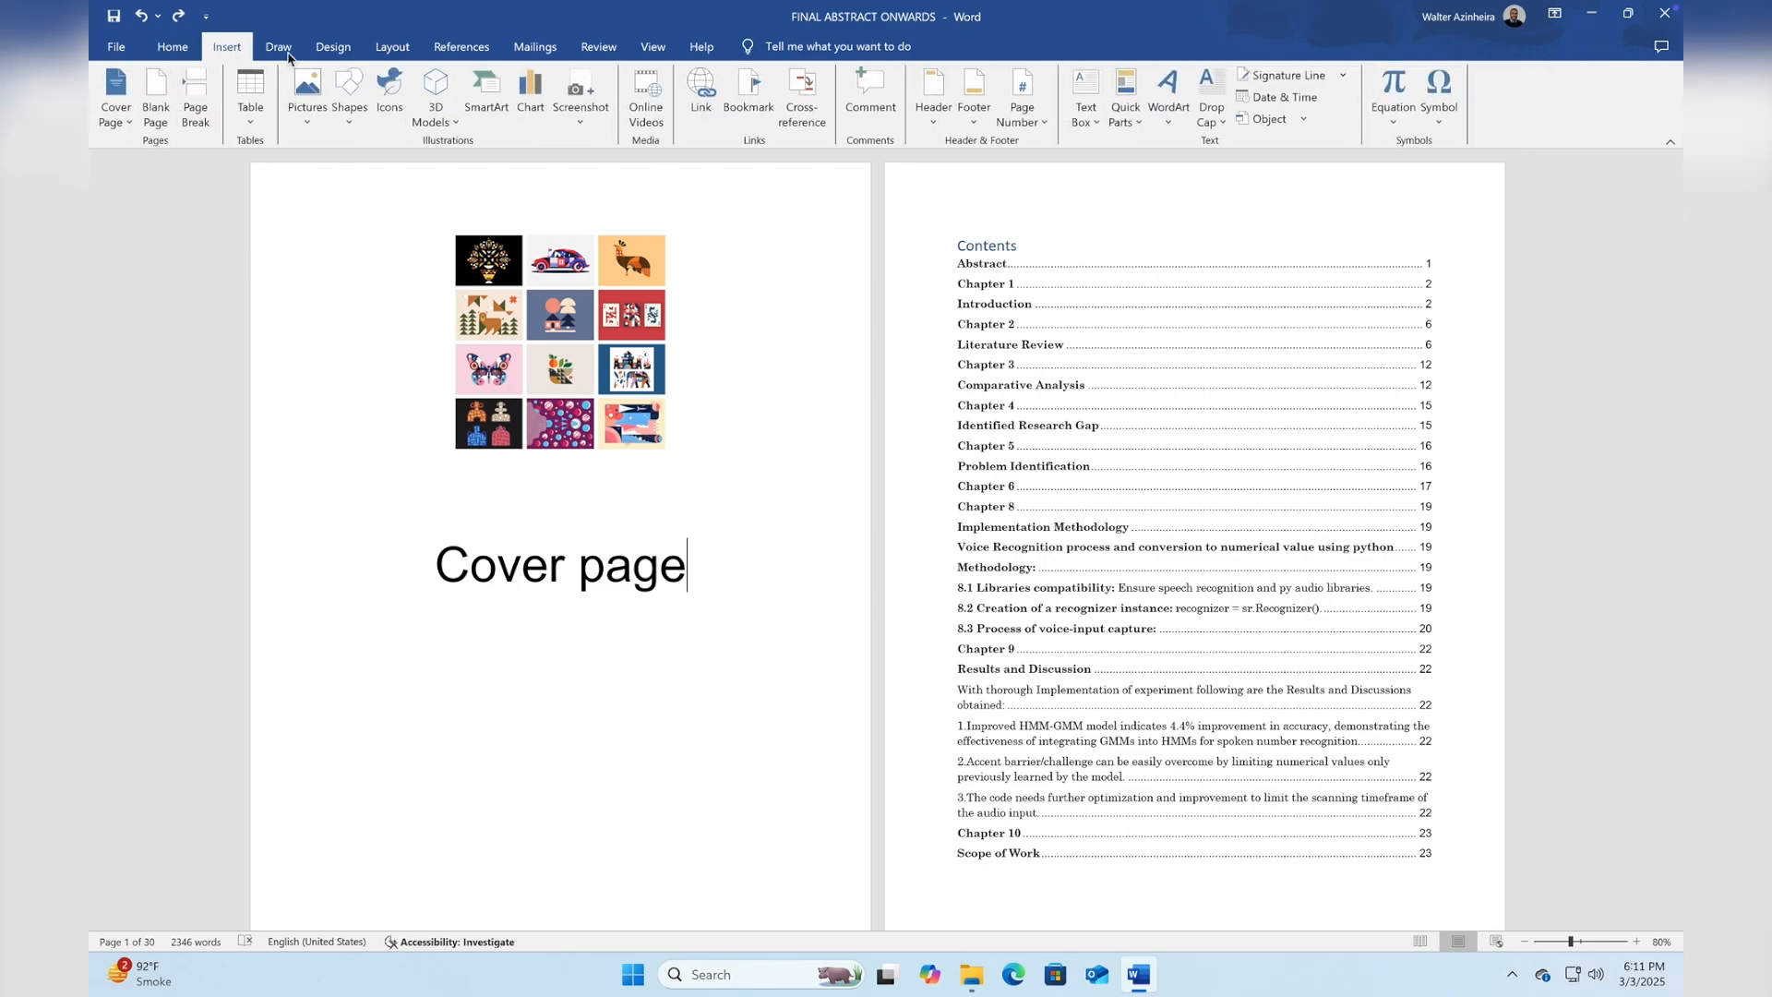
click(1019, 116)
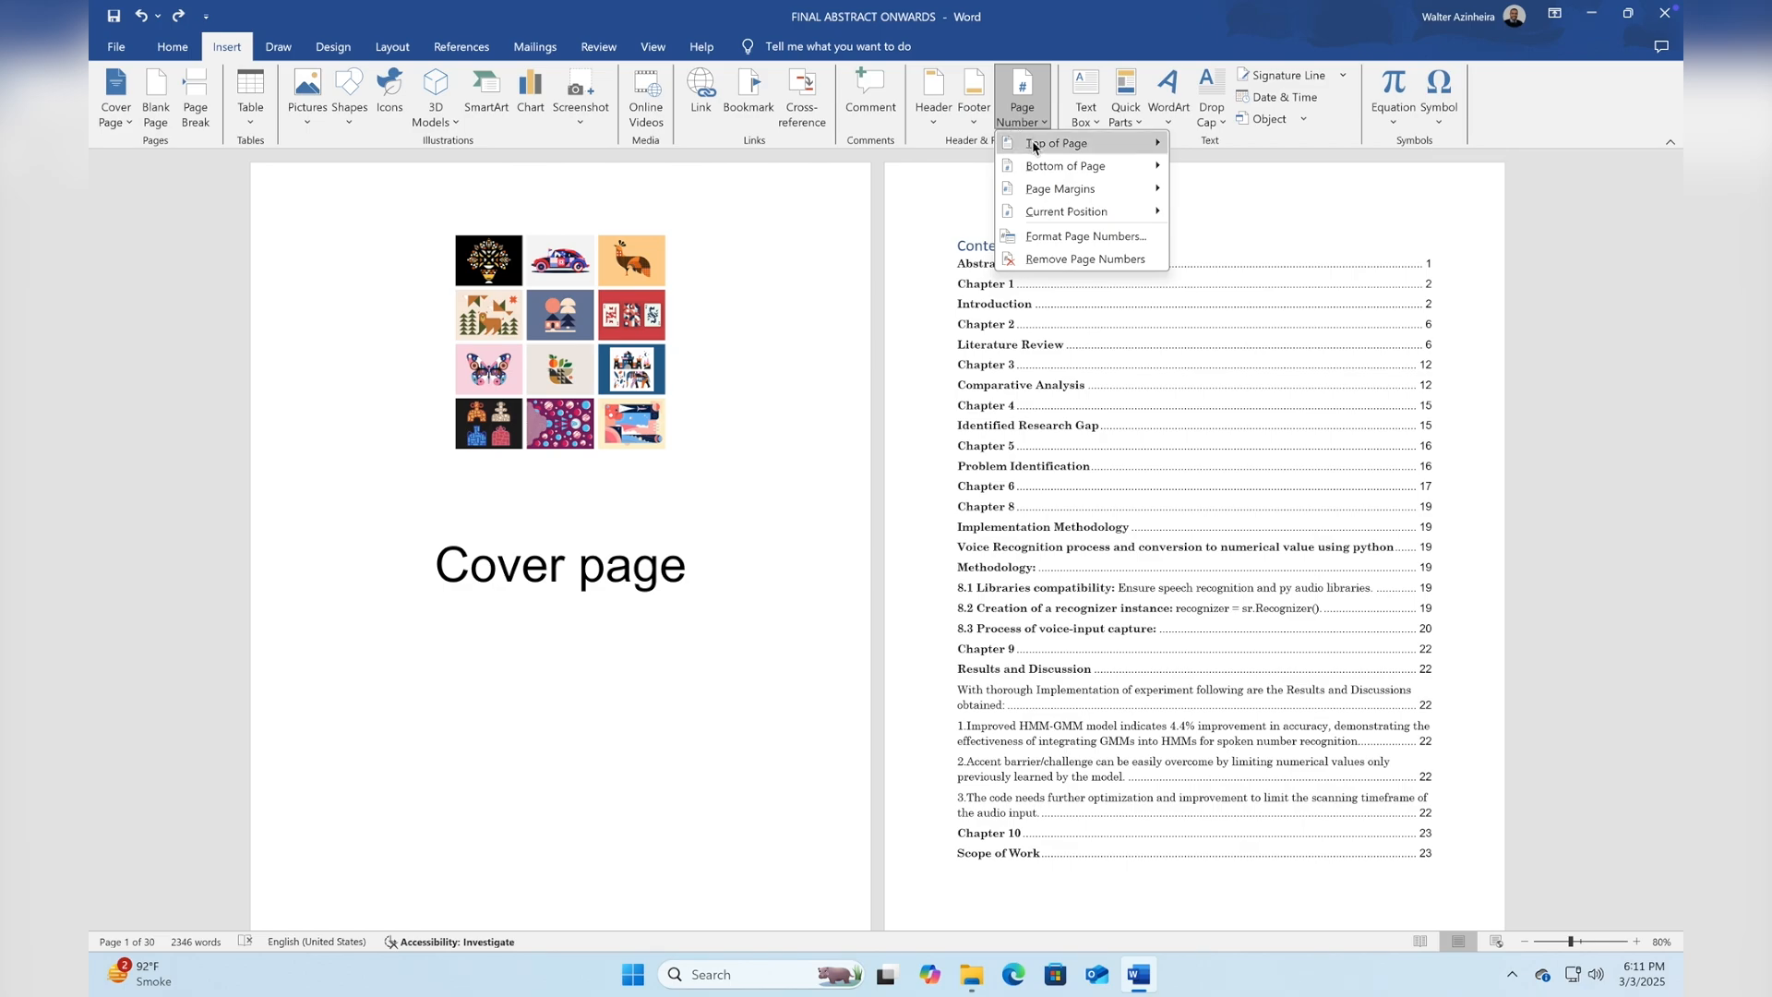
mouse_move(1057, 143)
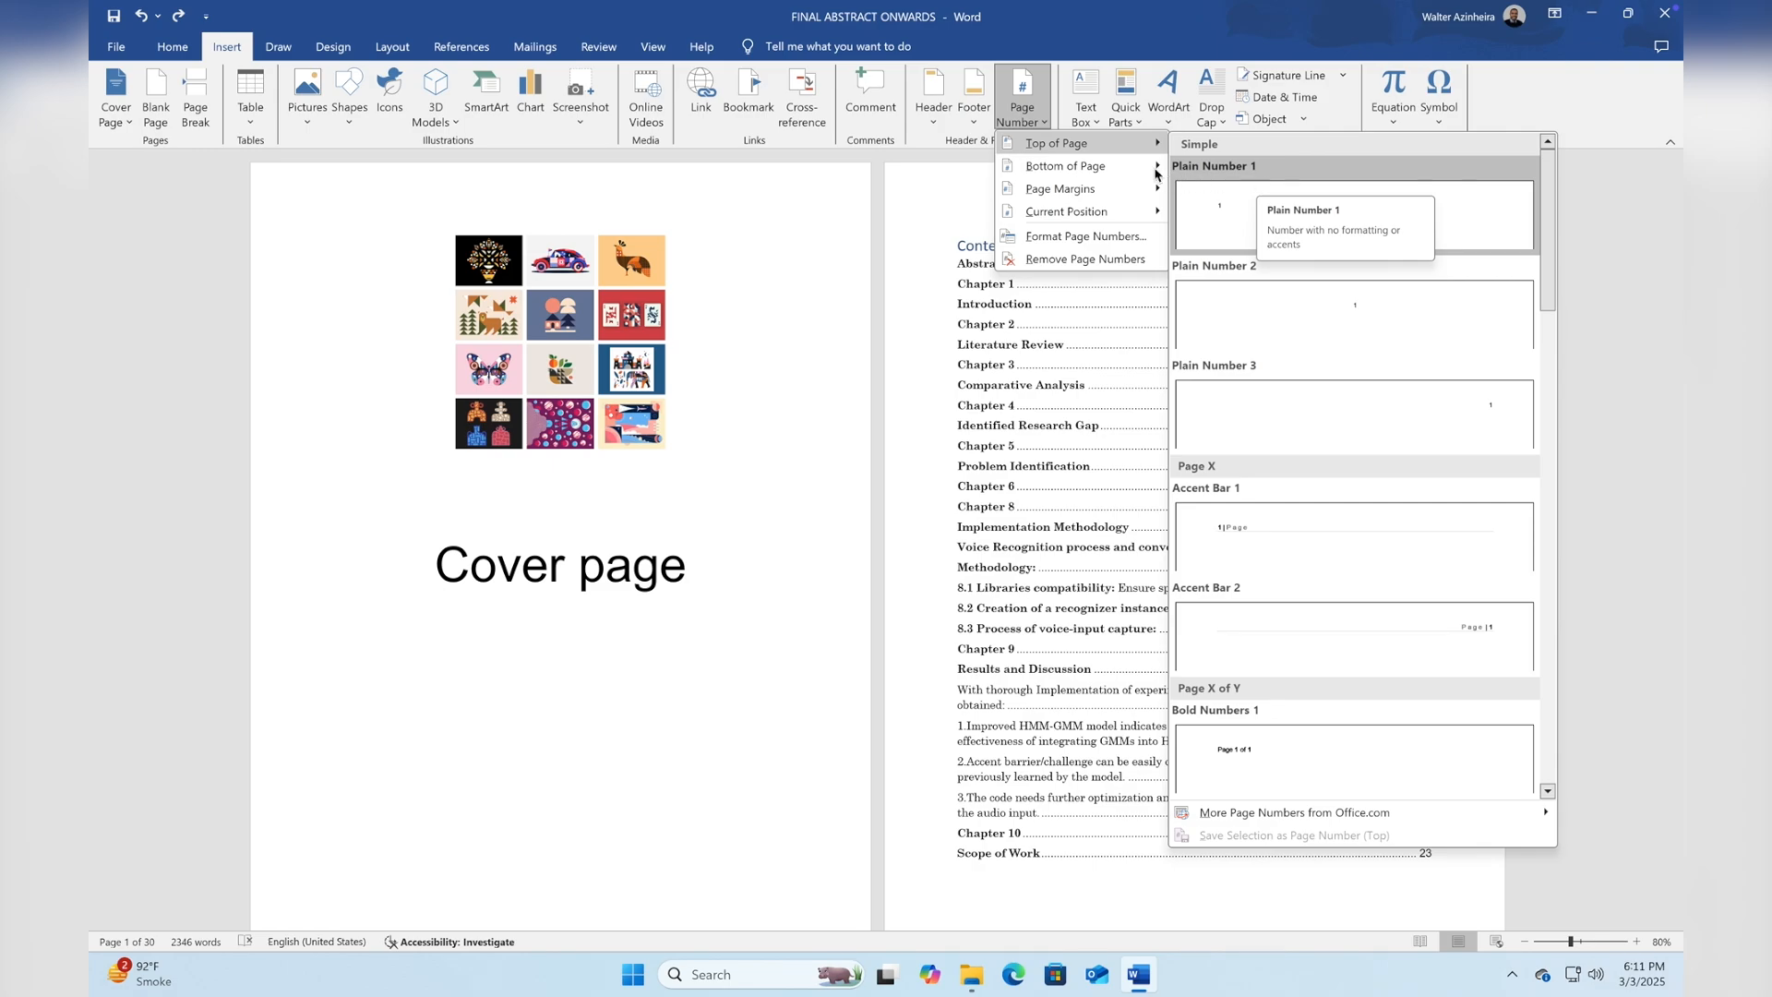
mouse_move(1129, 166)
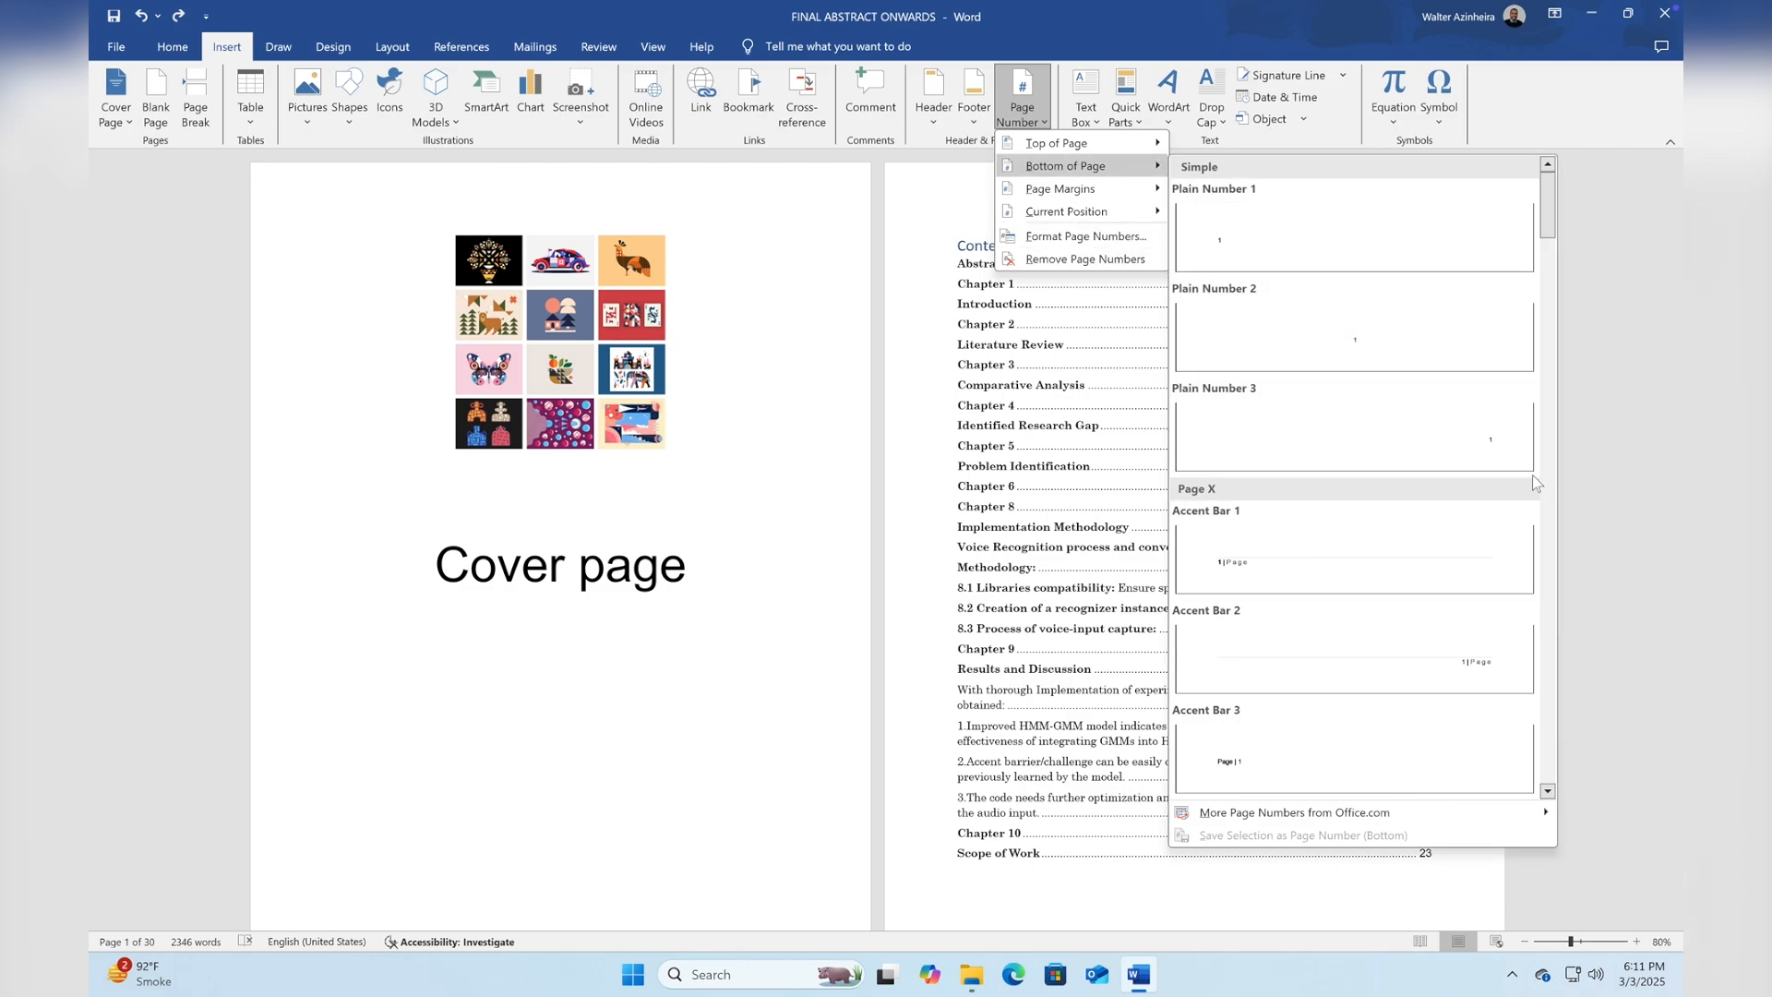
scroll(1428, 621, down, 4)
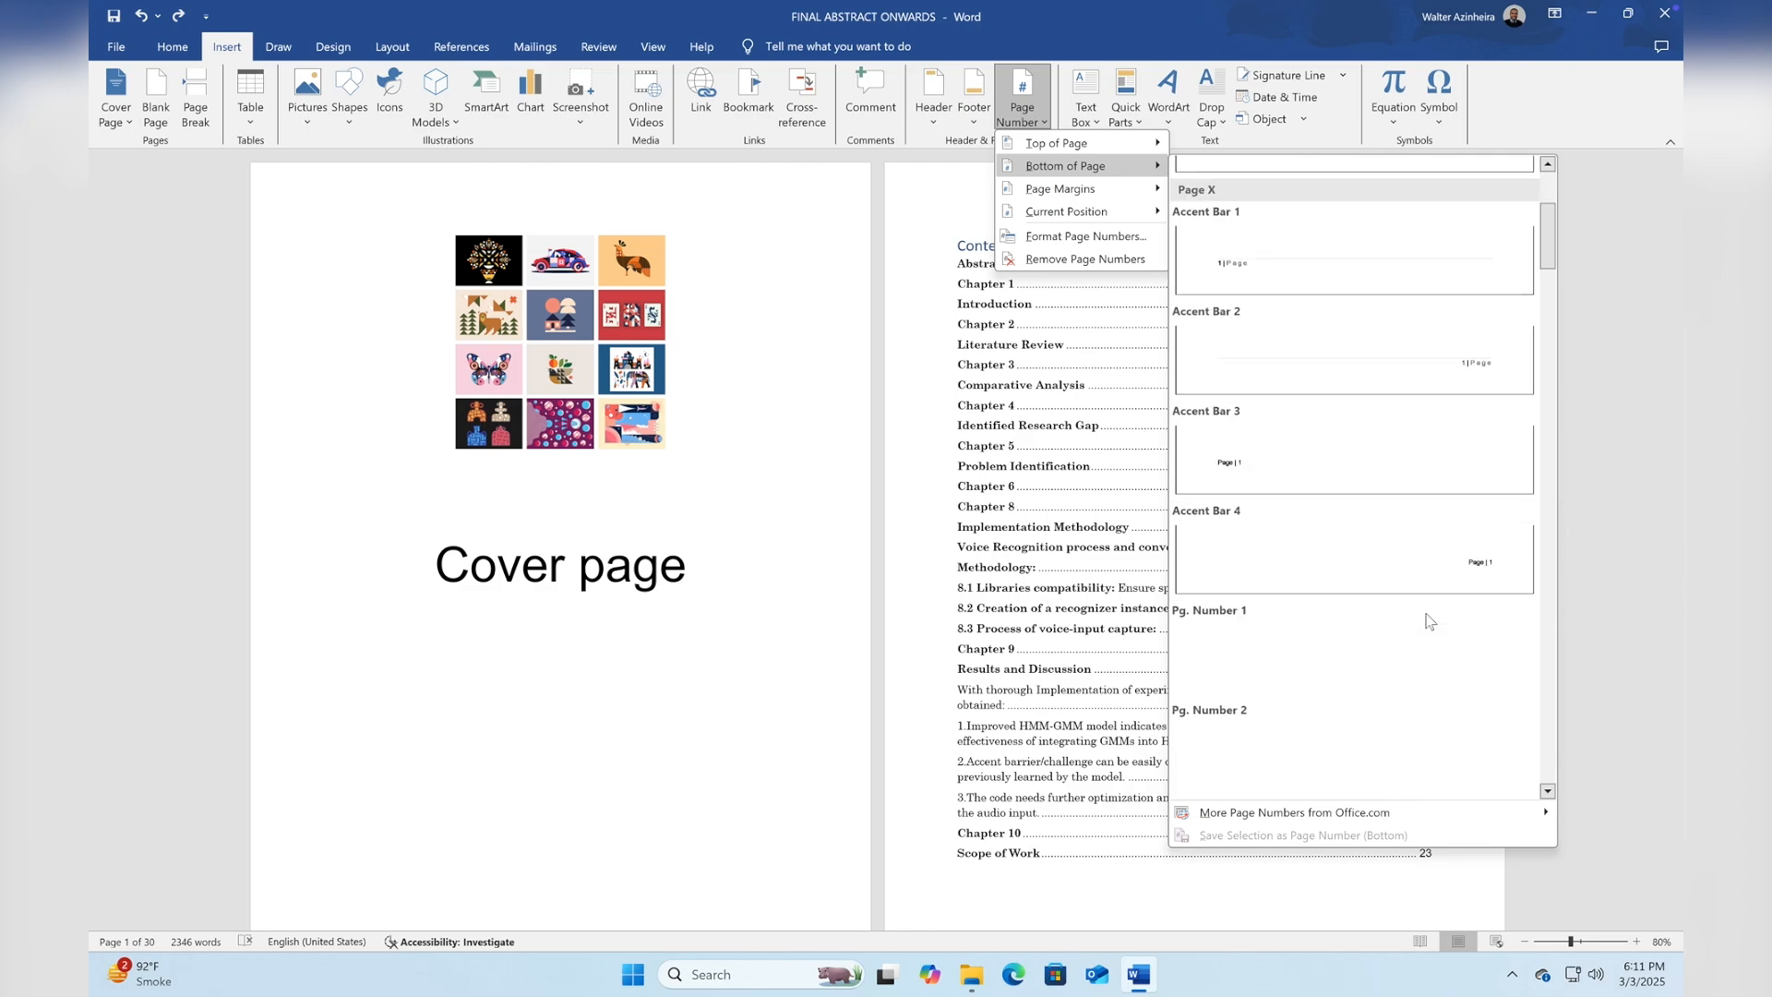
scroll(1428, 621, up, 5)
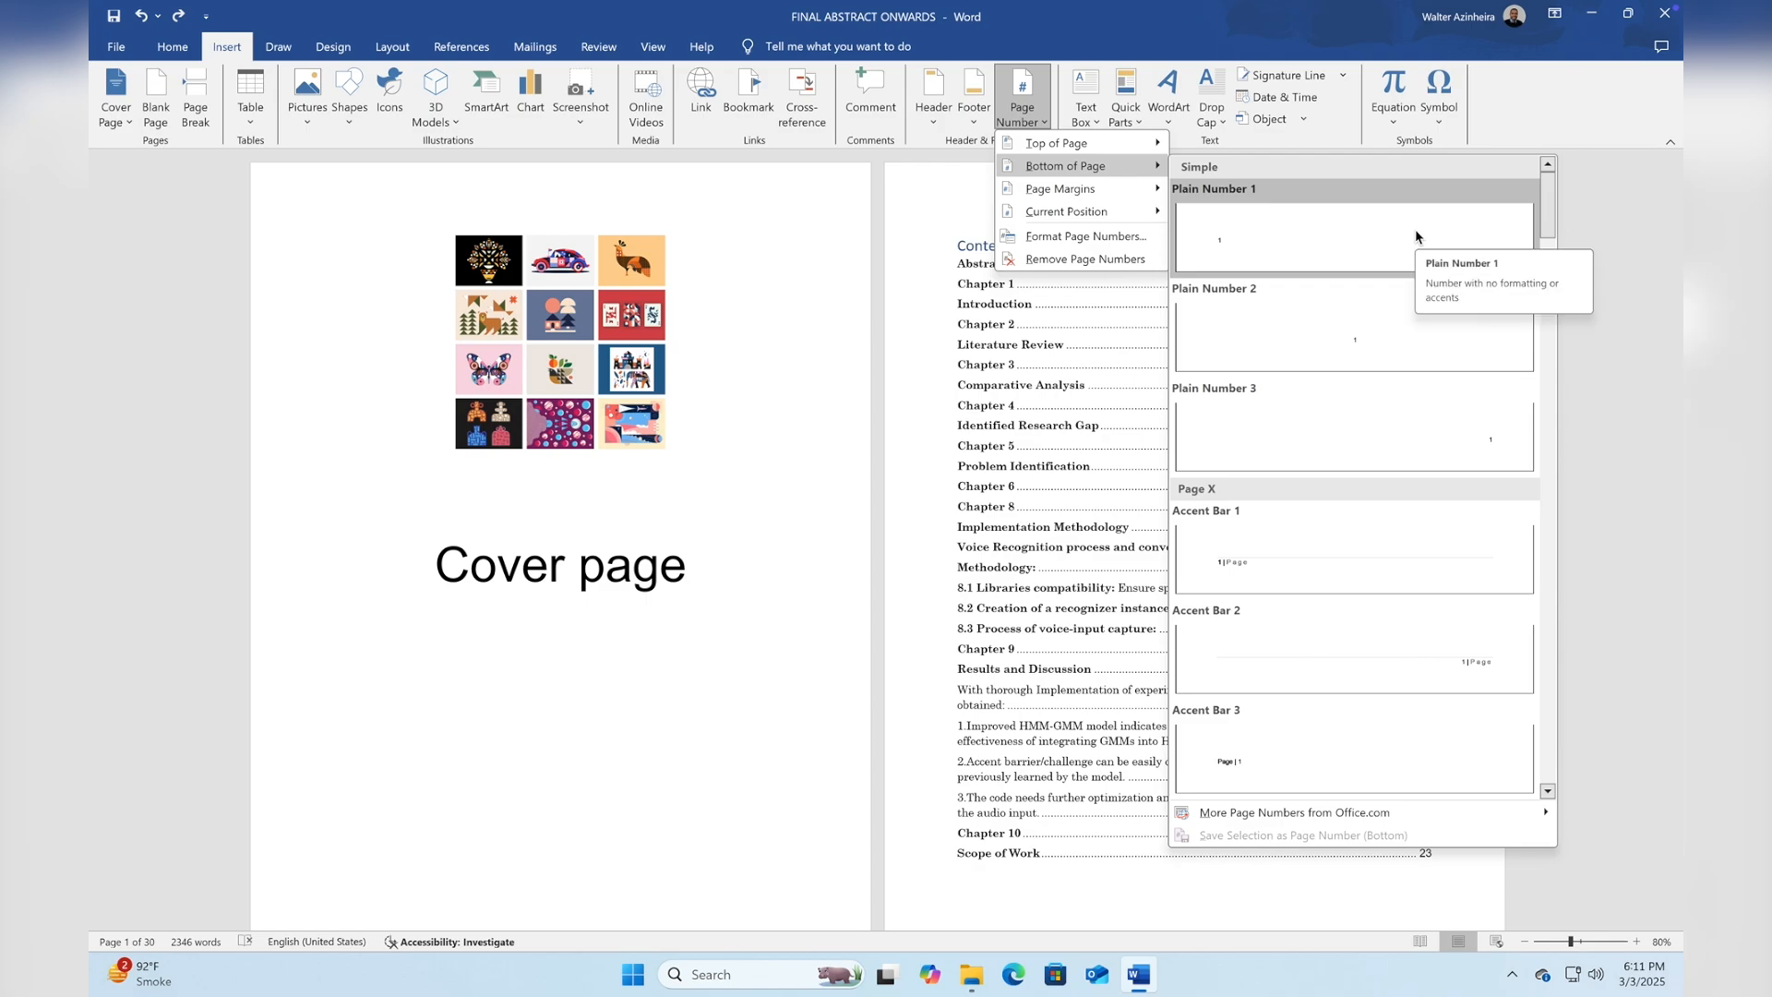
click(1482, 429)
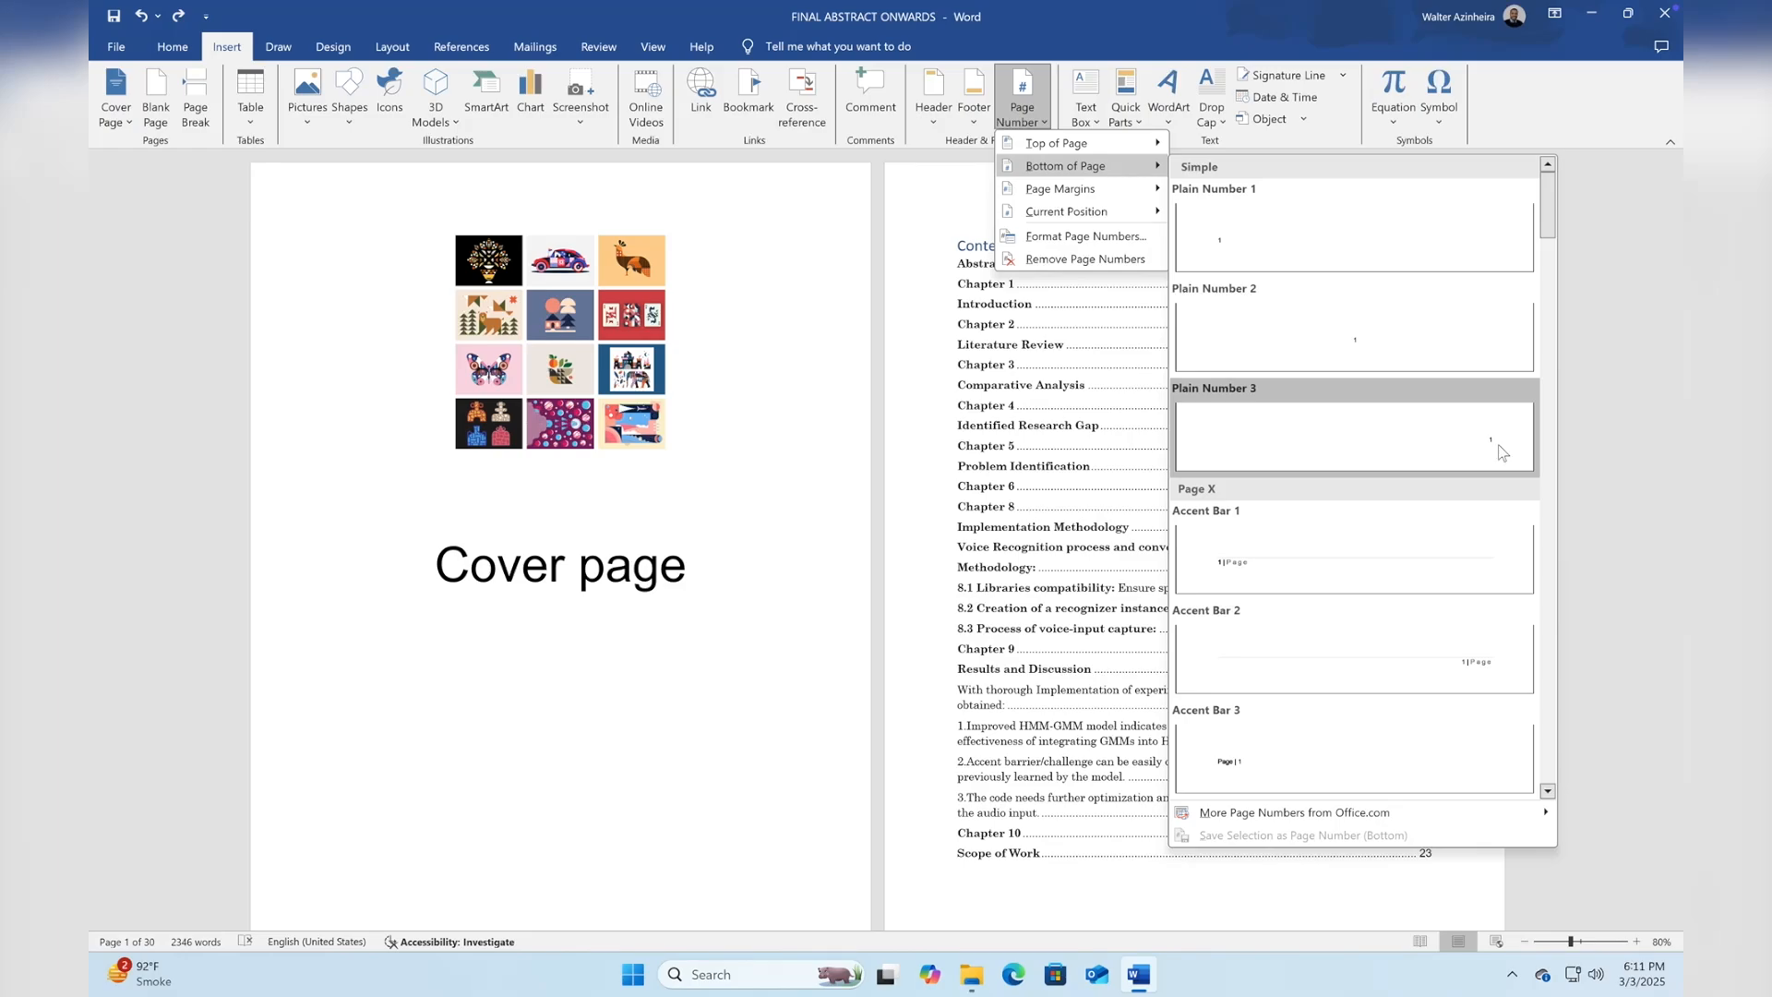
click(1500, 452)
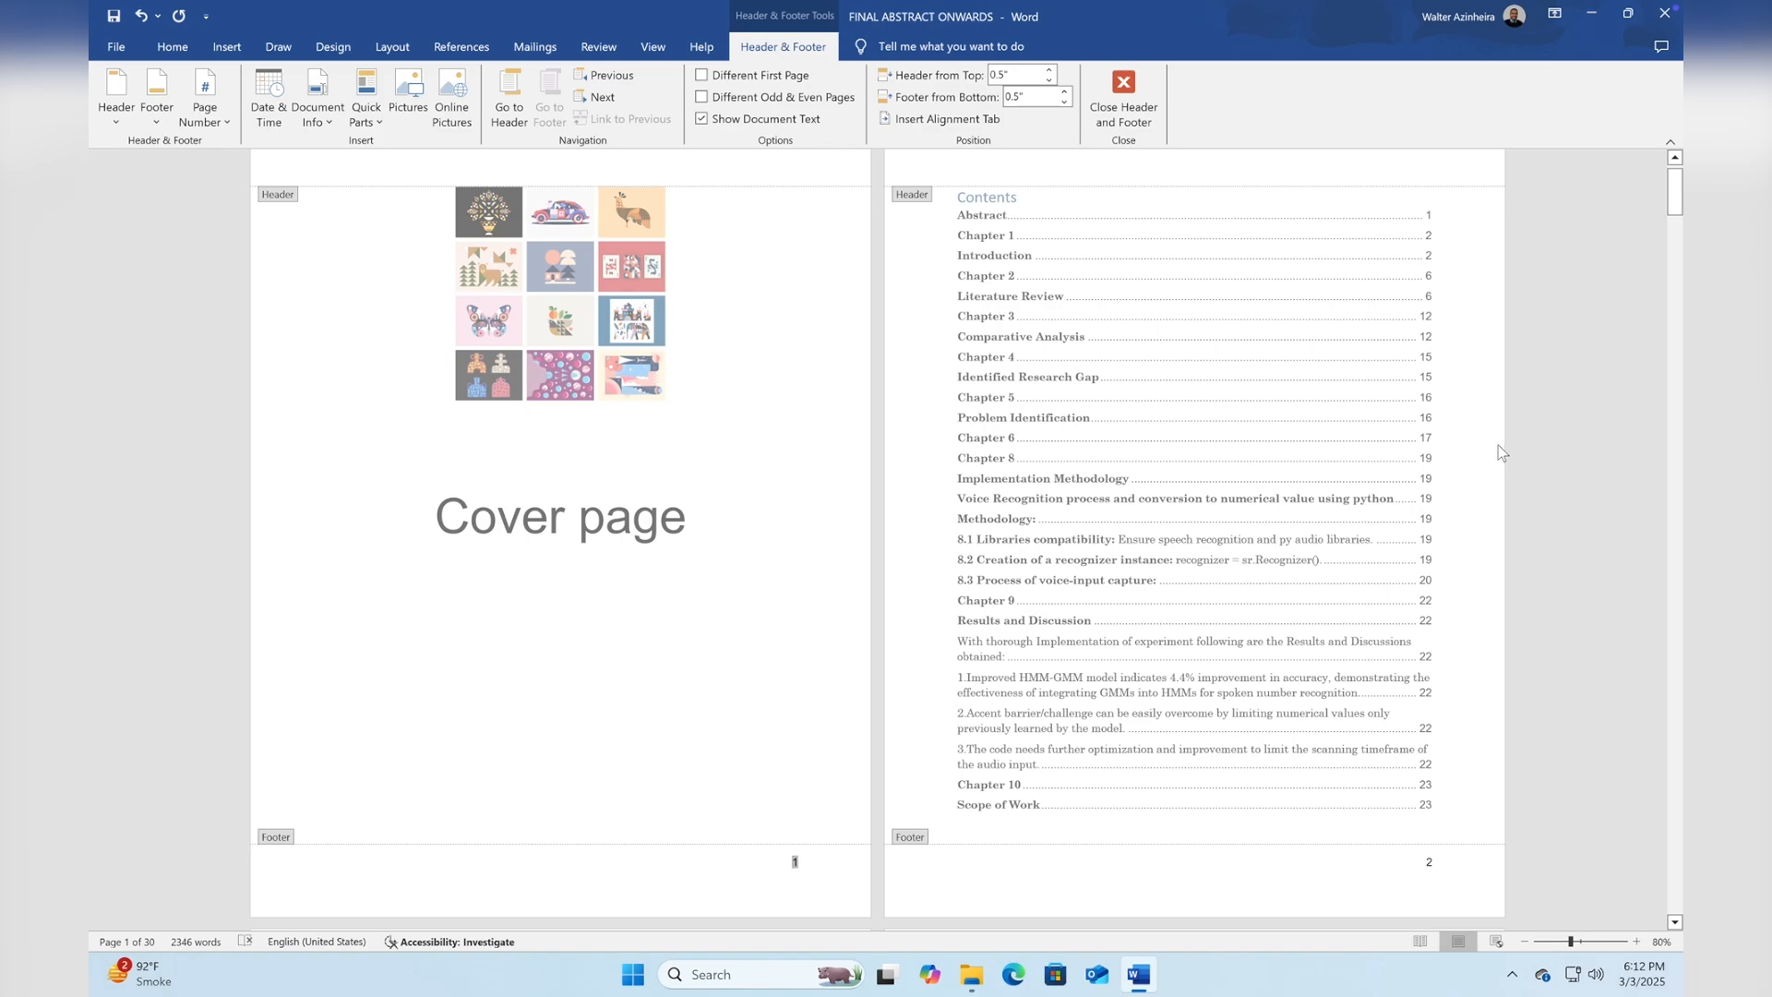
scroll(840, 643, down, 3)
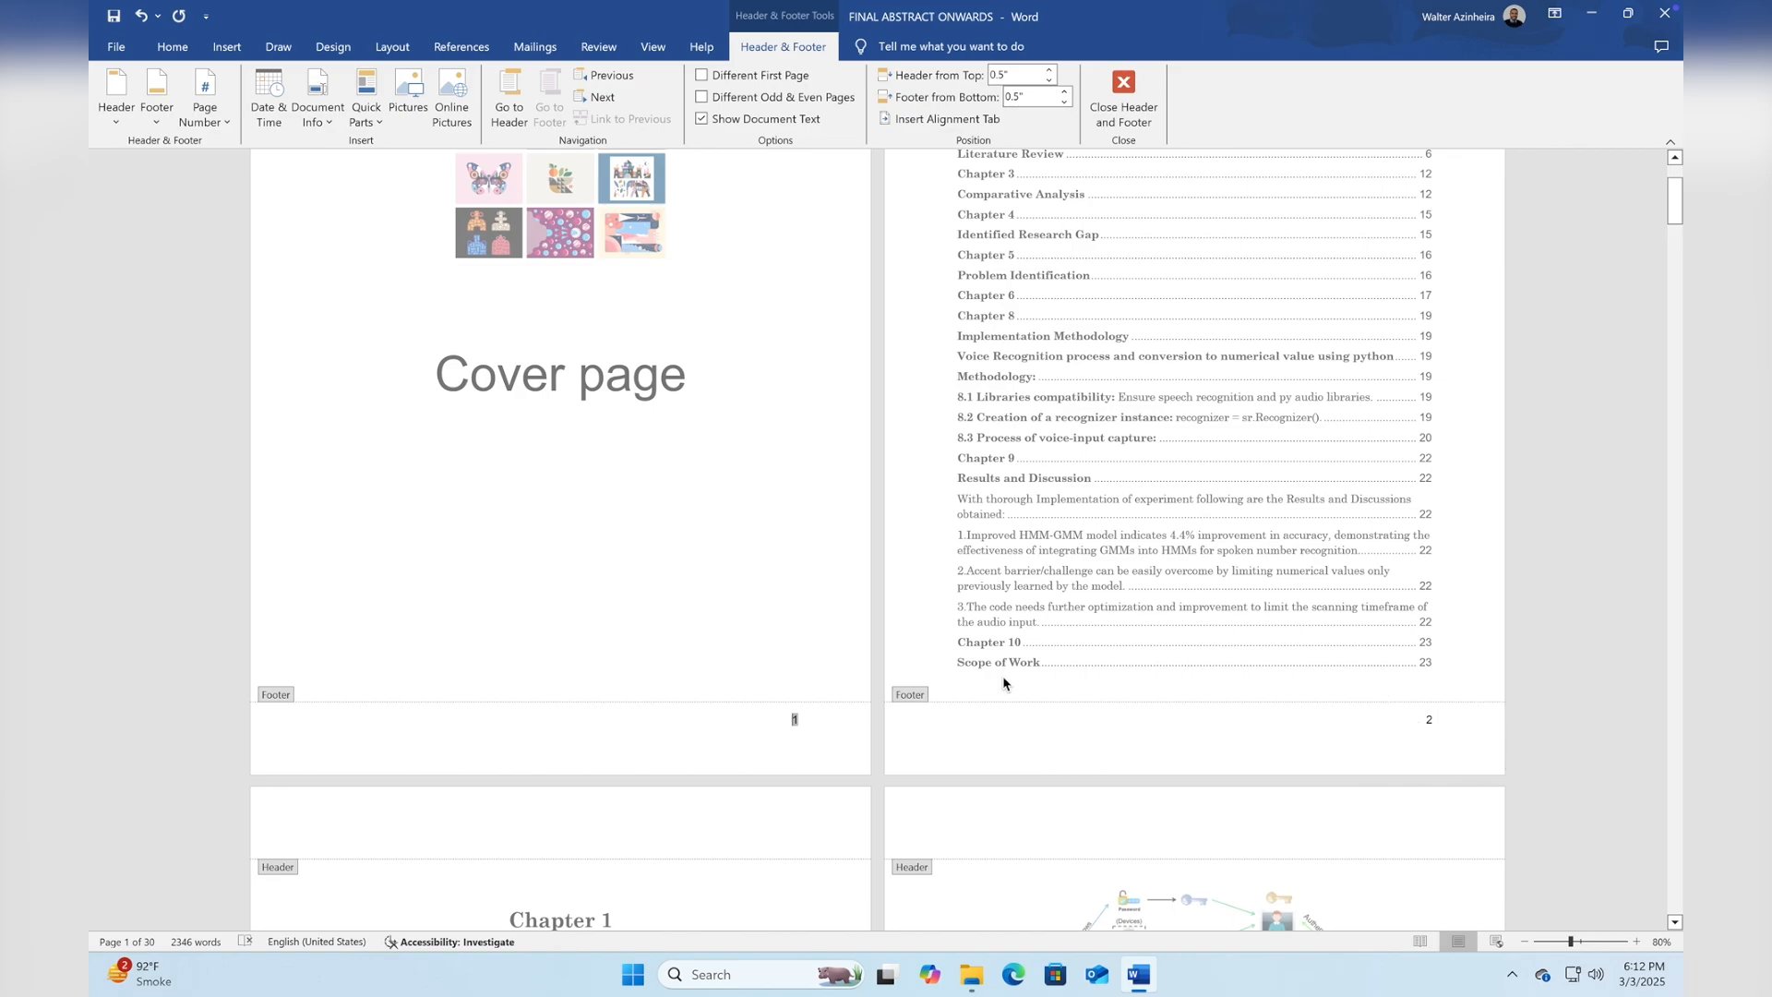
double_click(711, 531)
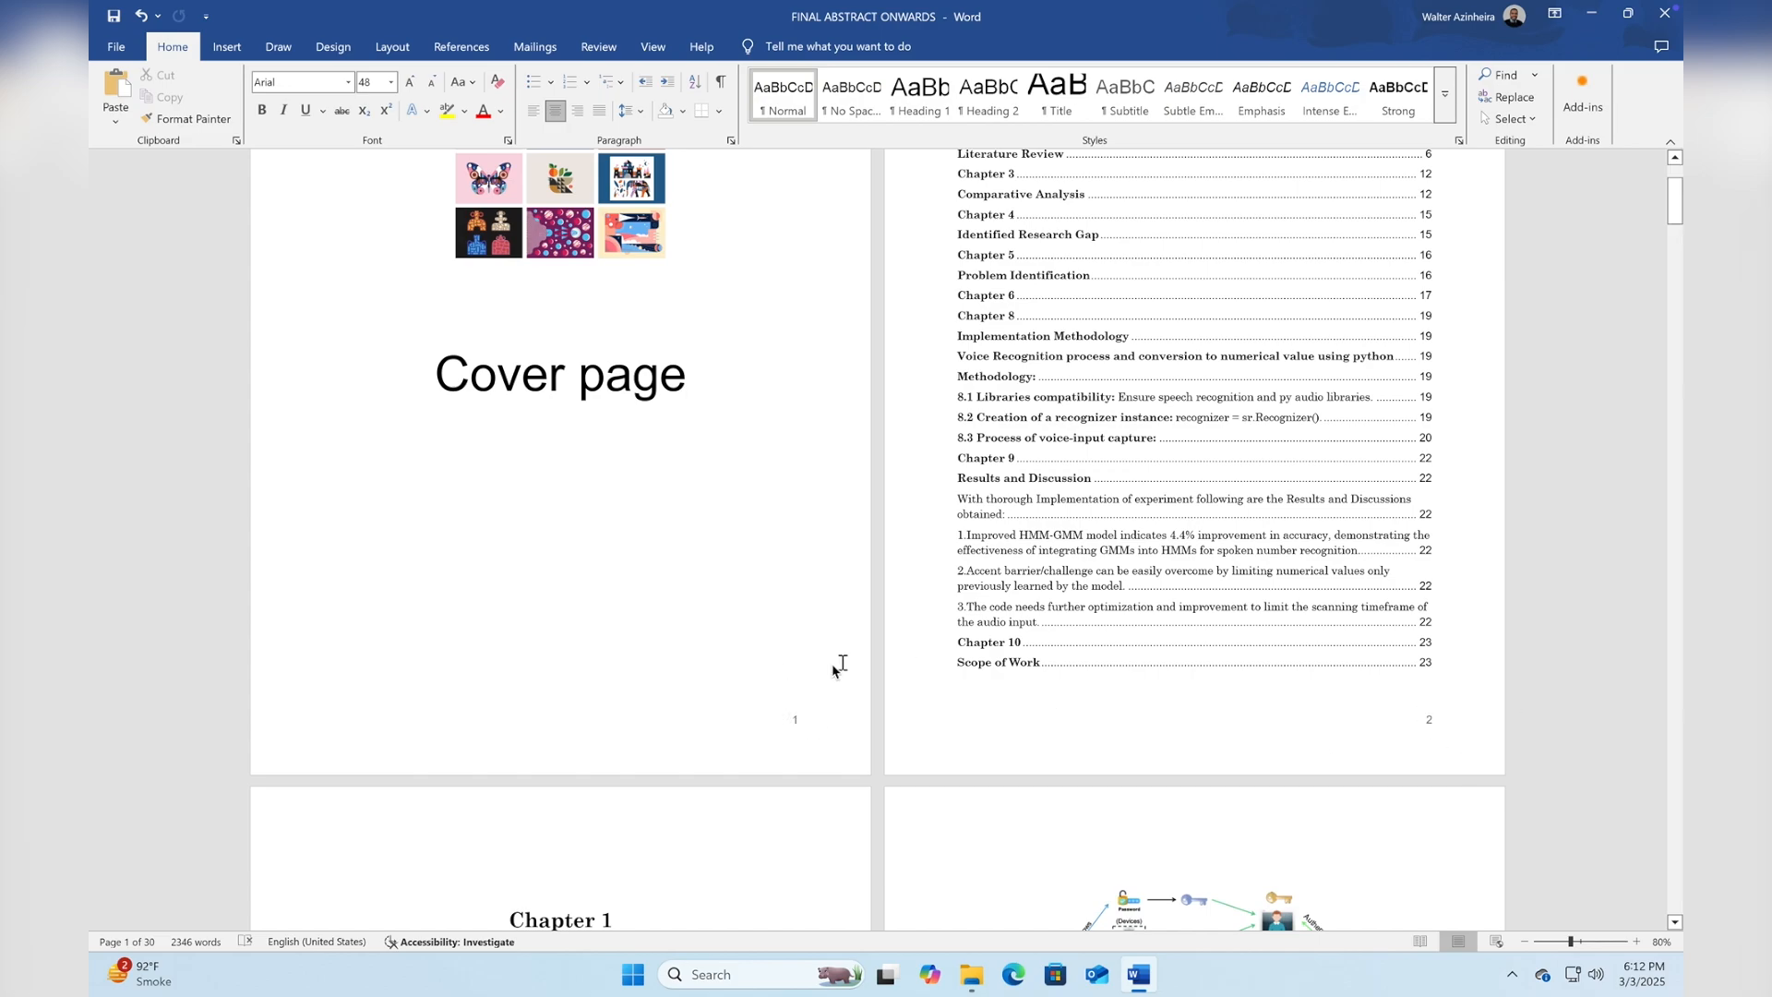
Check the footer page numbers on the chapter pages and, at 100% zoom, on the cover page.
scroll(833, 669, down, 10)
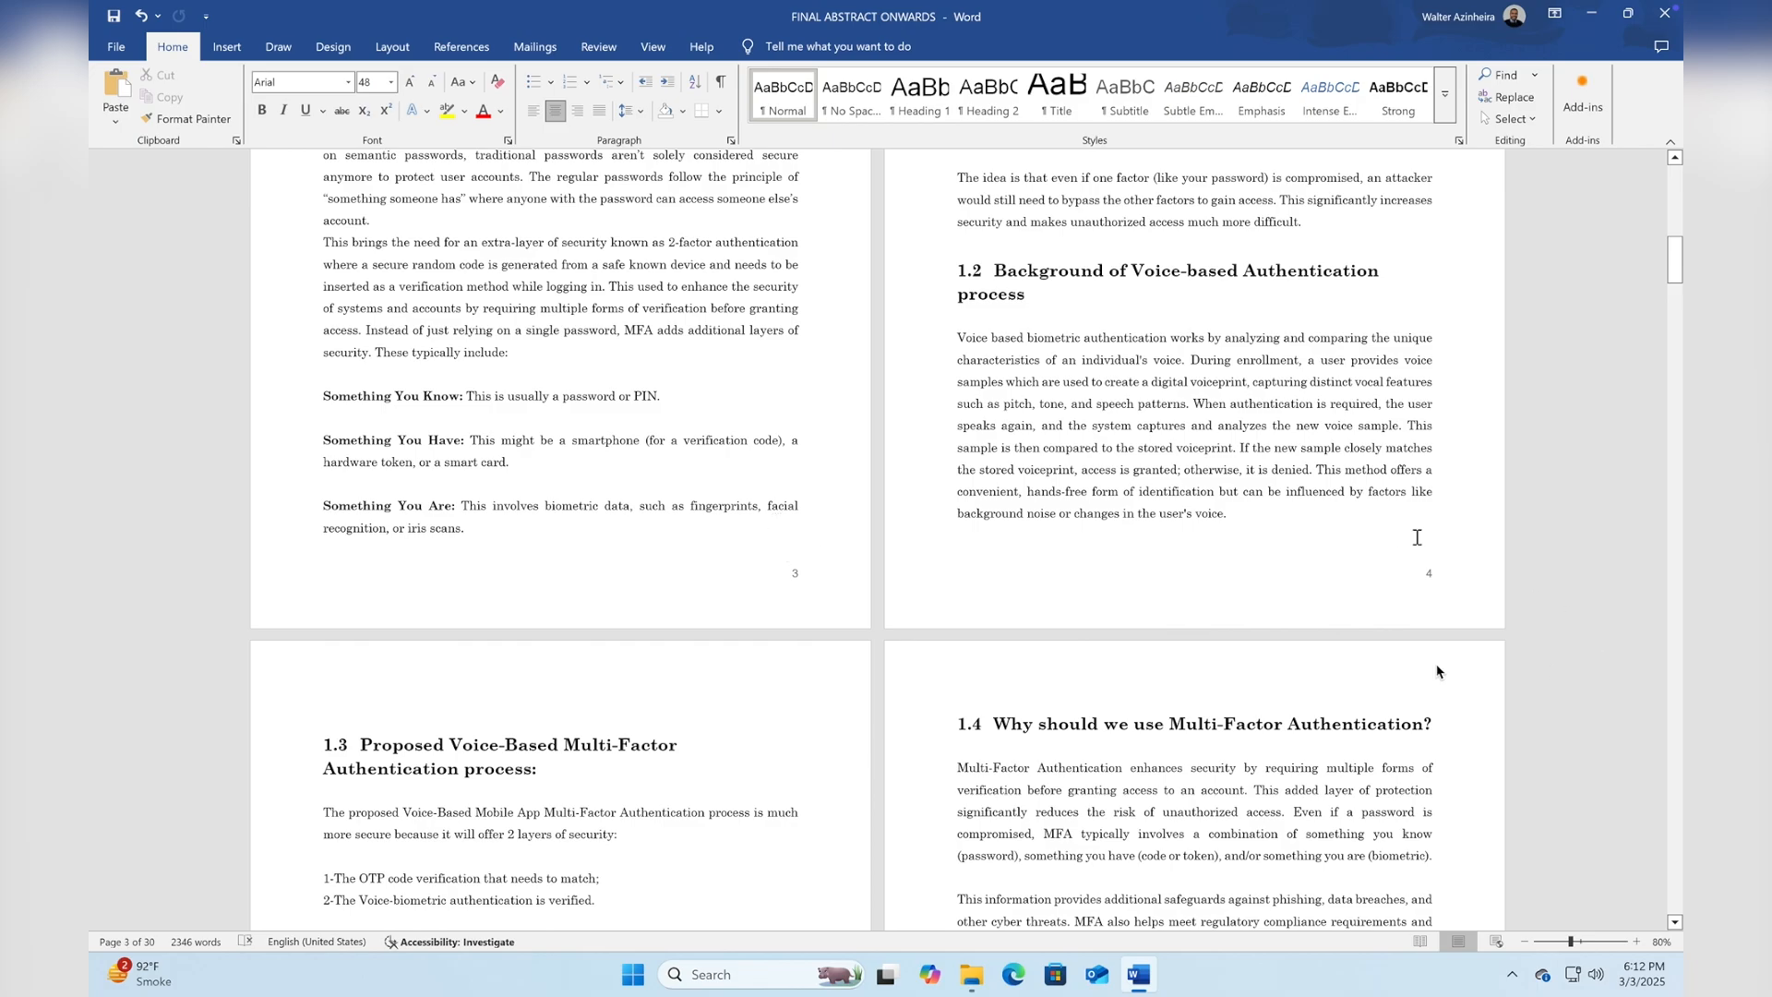
scroll(1193, 637, down, 10)
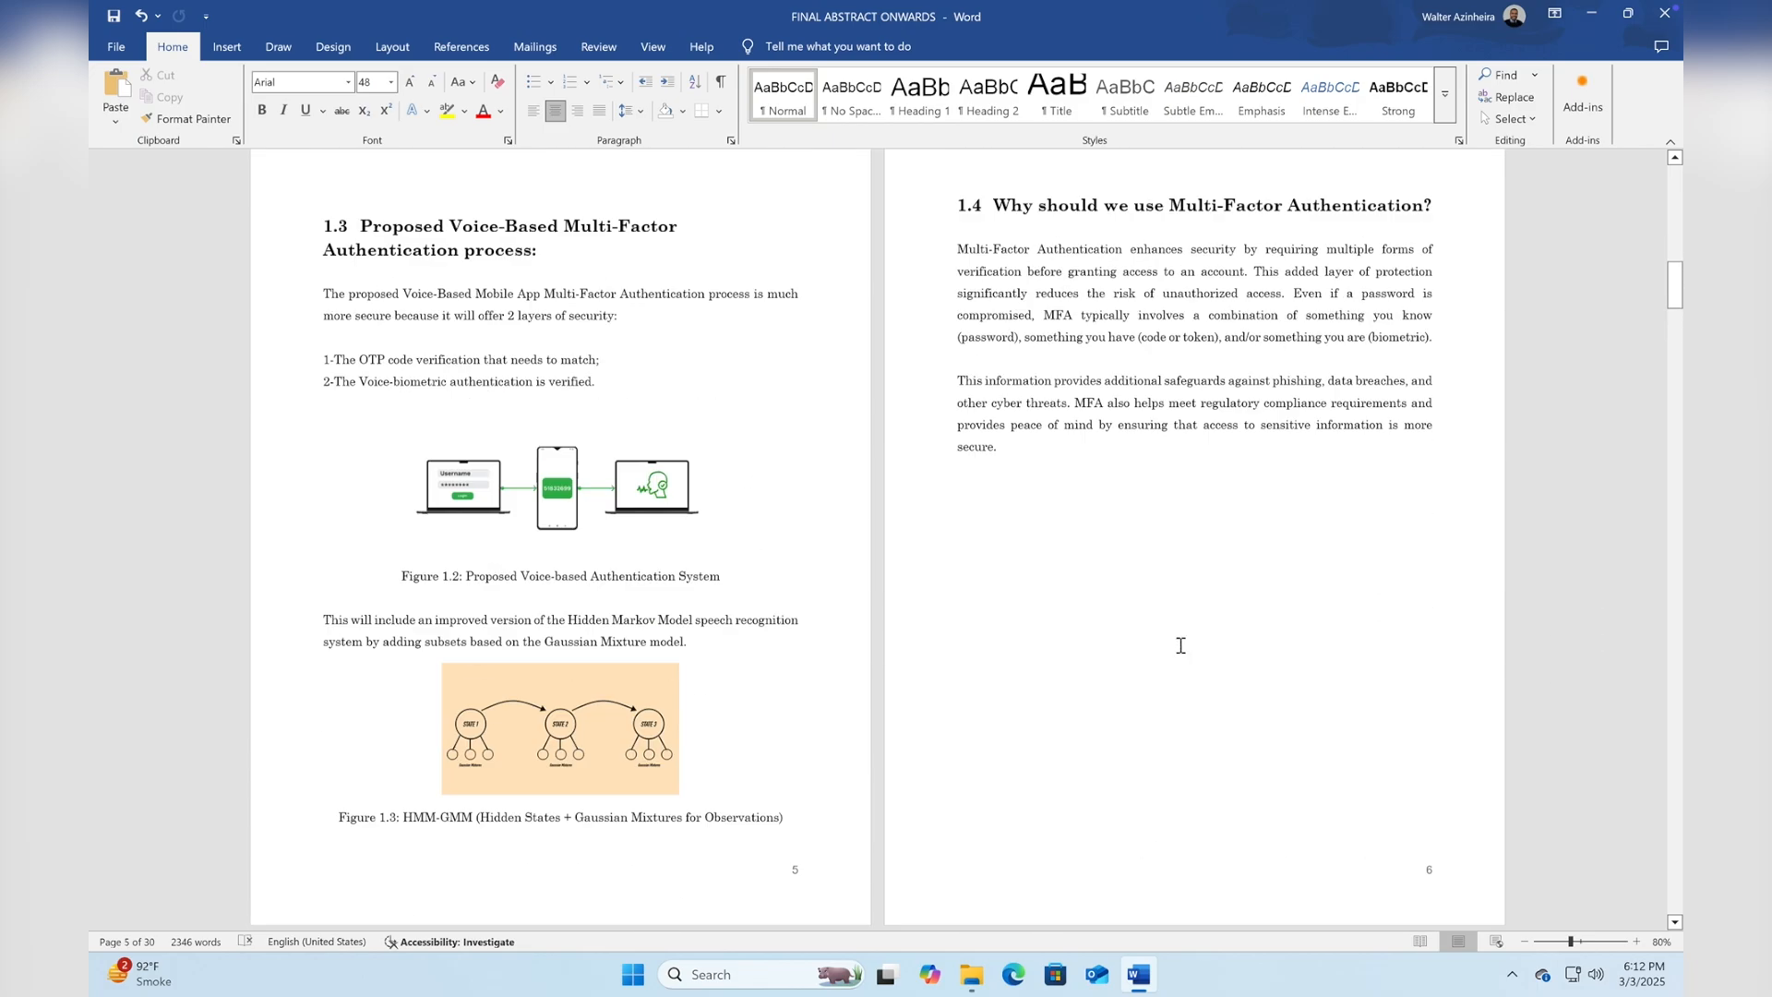
scroll(1180, 645, up, 20)
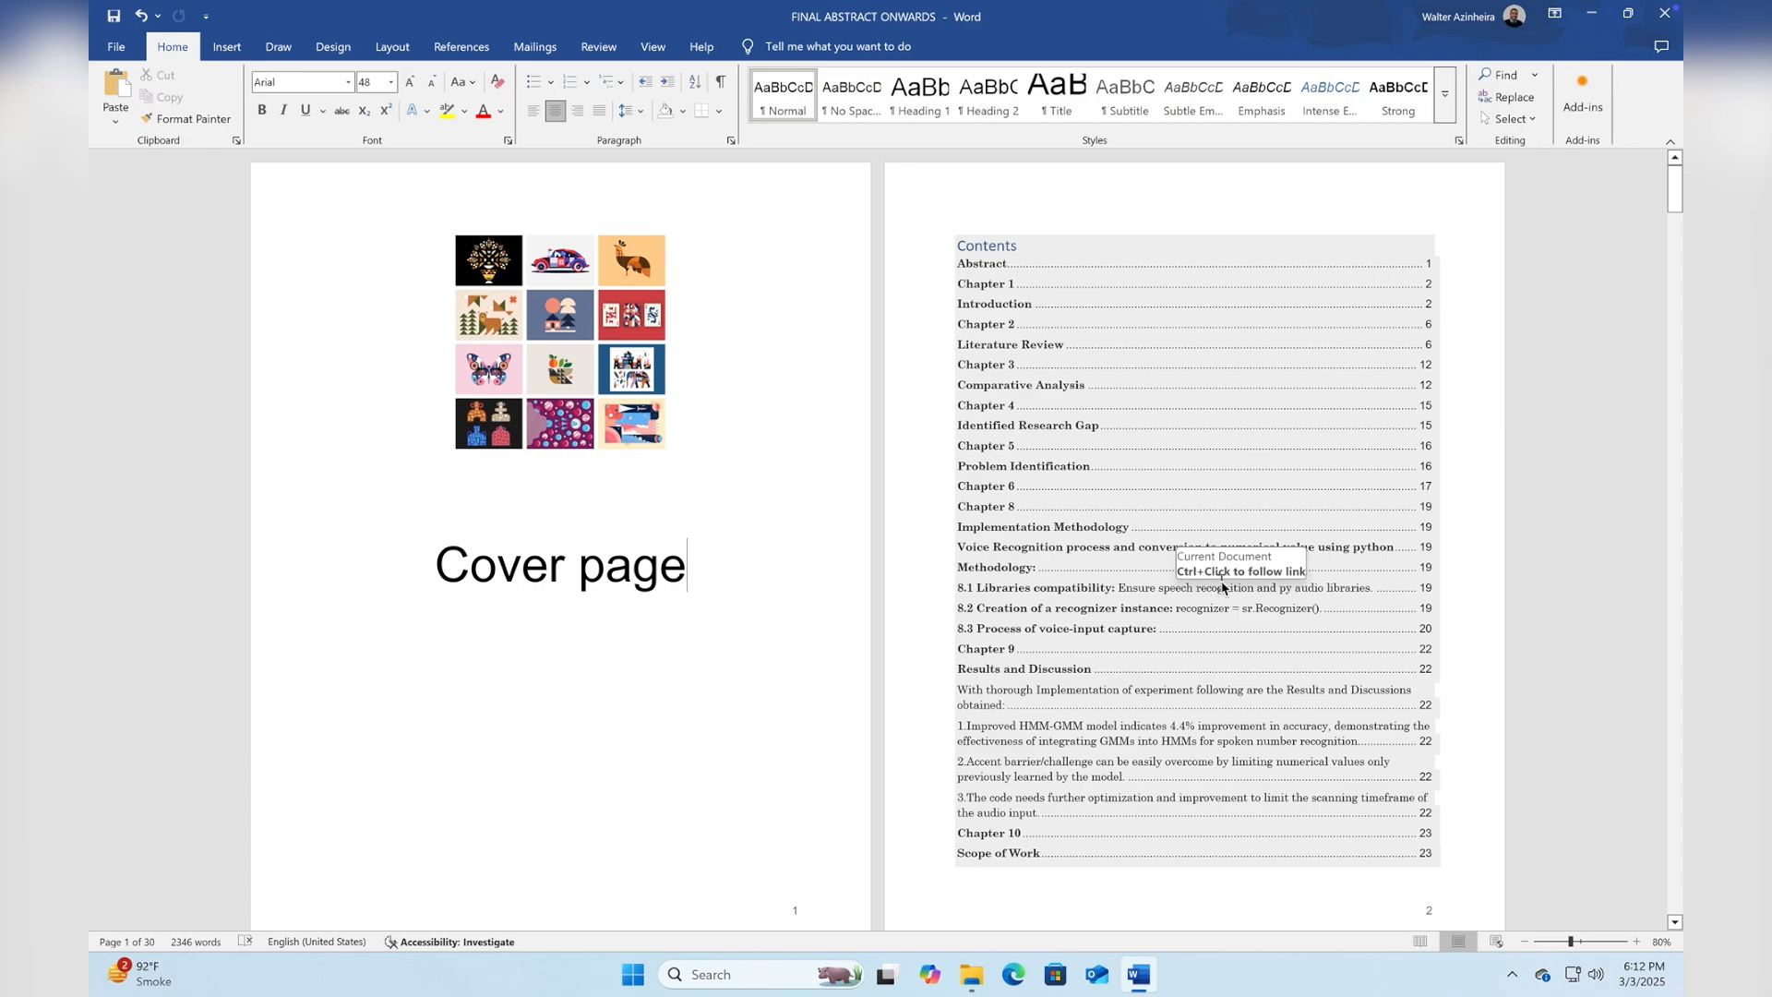
scroll(1222, 588, down, 1)
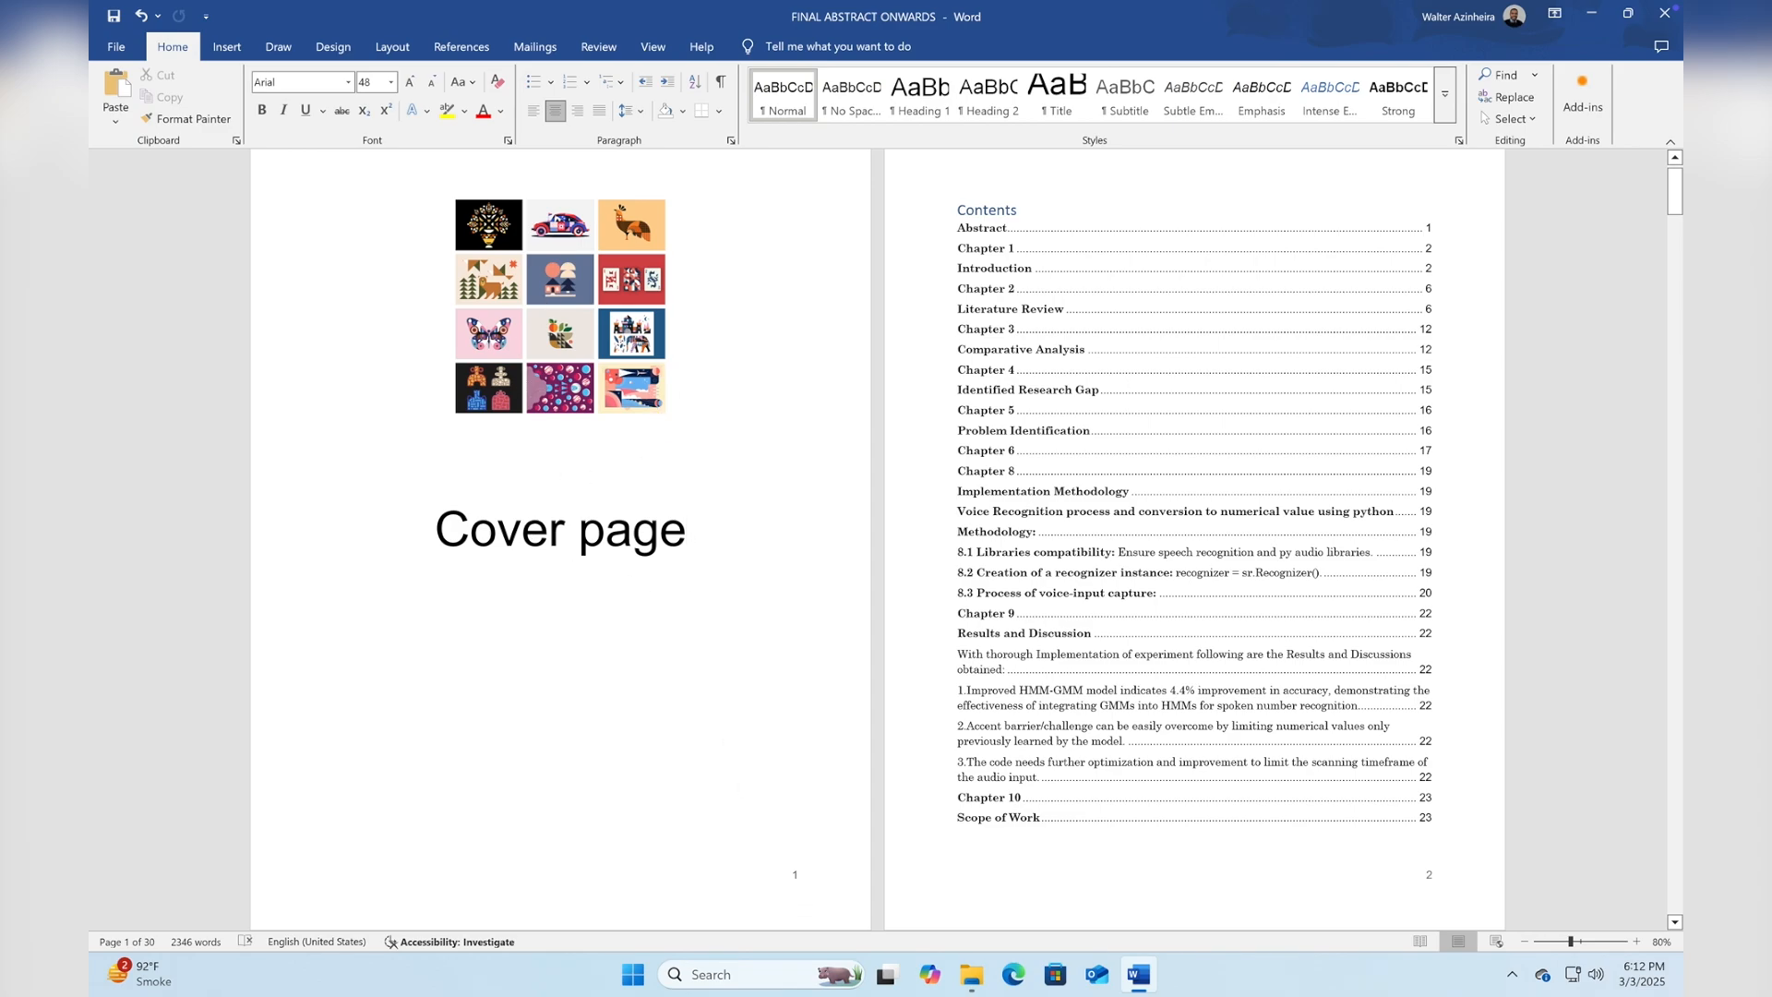
ctrl+scroll(1104, 854, up, 2)
scroll(1104, 854, down, 3)
scroll(1107, 854, up, 3)
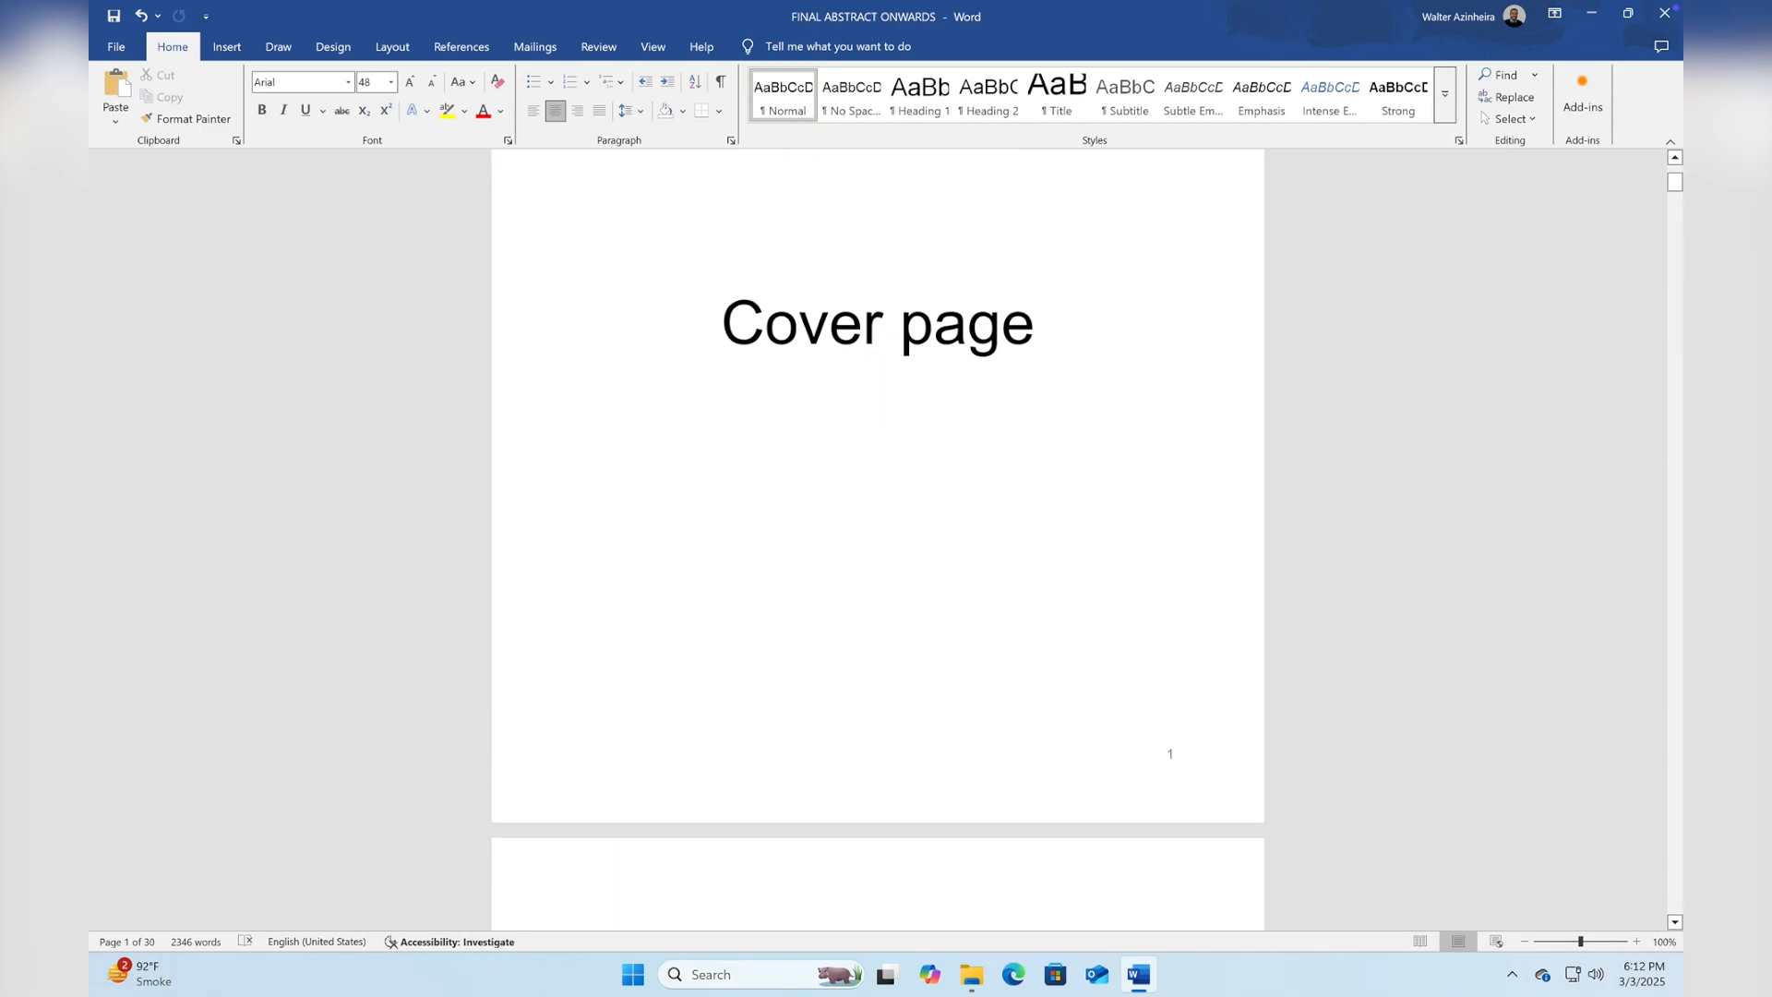
scroll(996, 717, up, 1)
scroll(996, 716, down, 3)
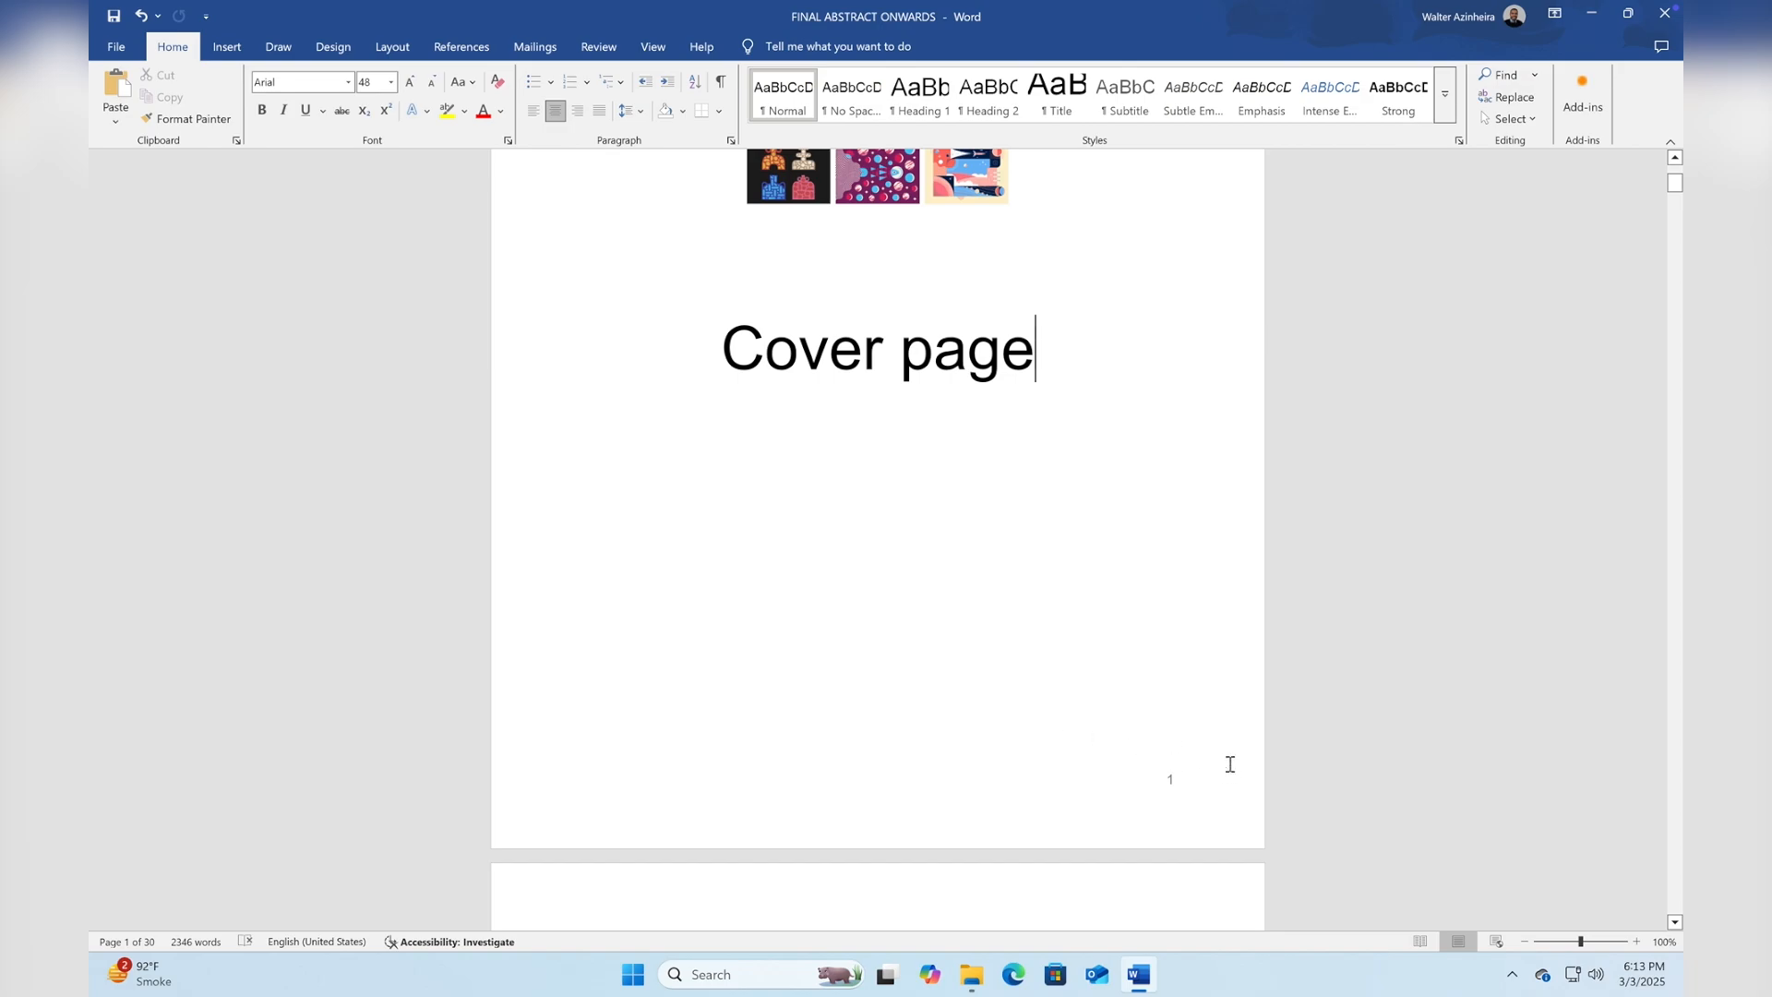
Turn on Different First Page for the footer and delete the page number from the cover page.
double_click(1174, 779)
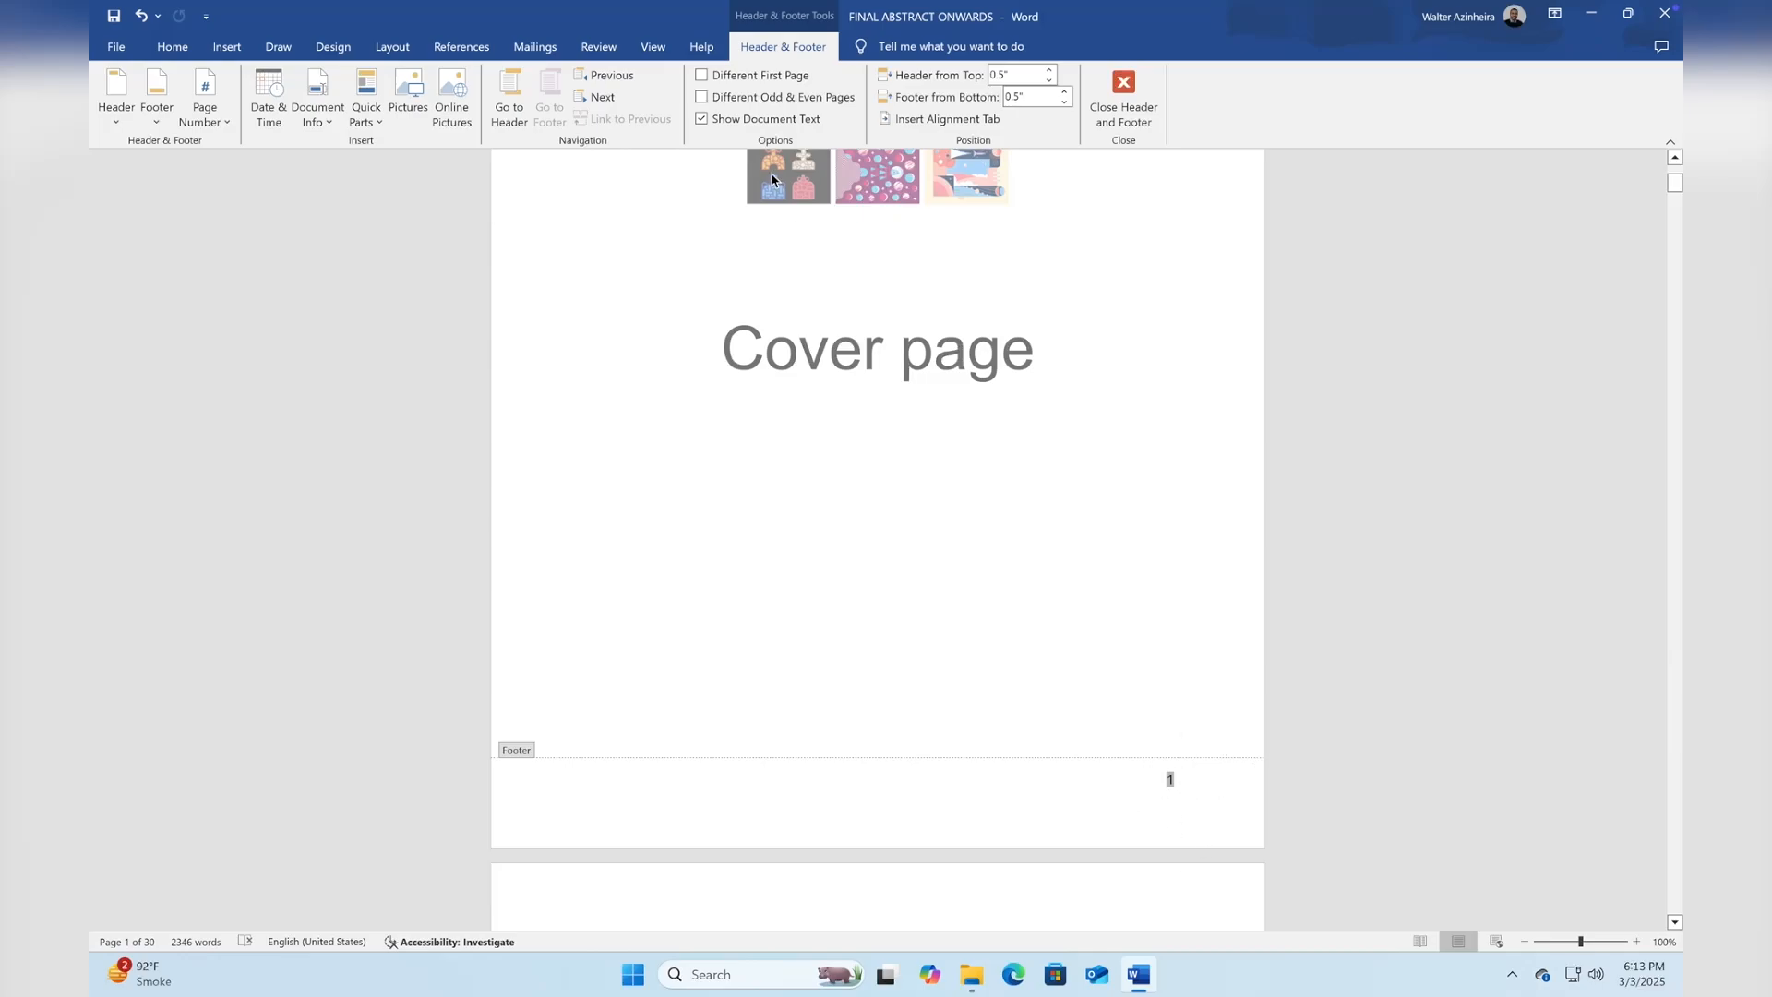
click(703, 75)
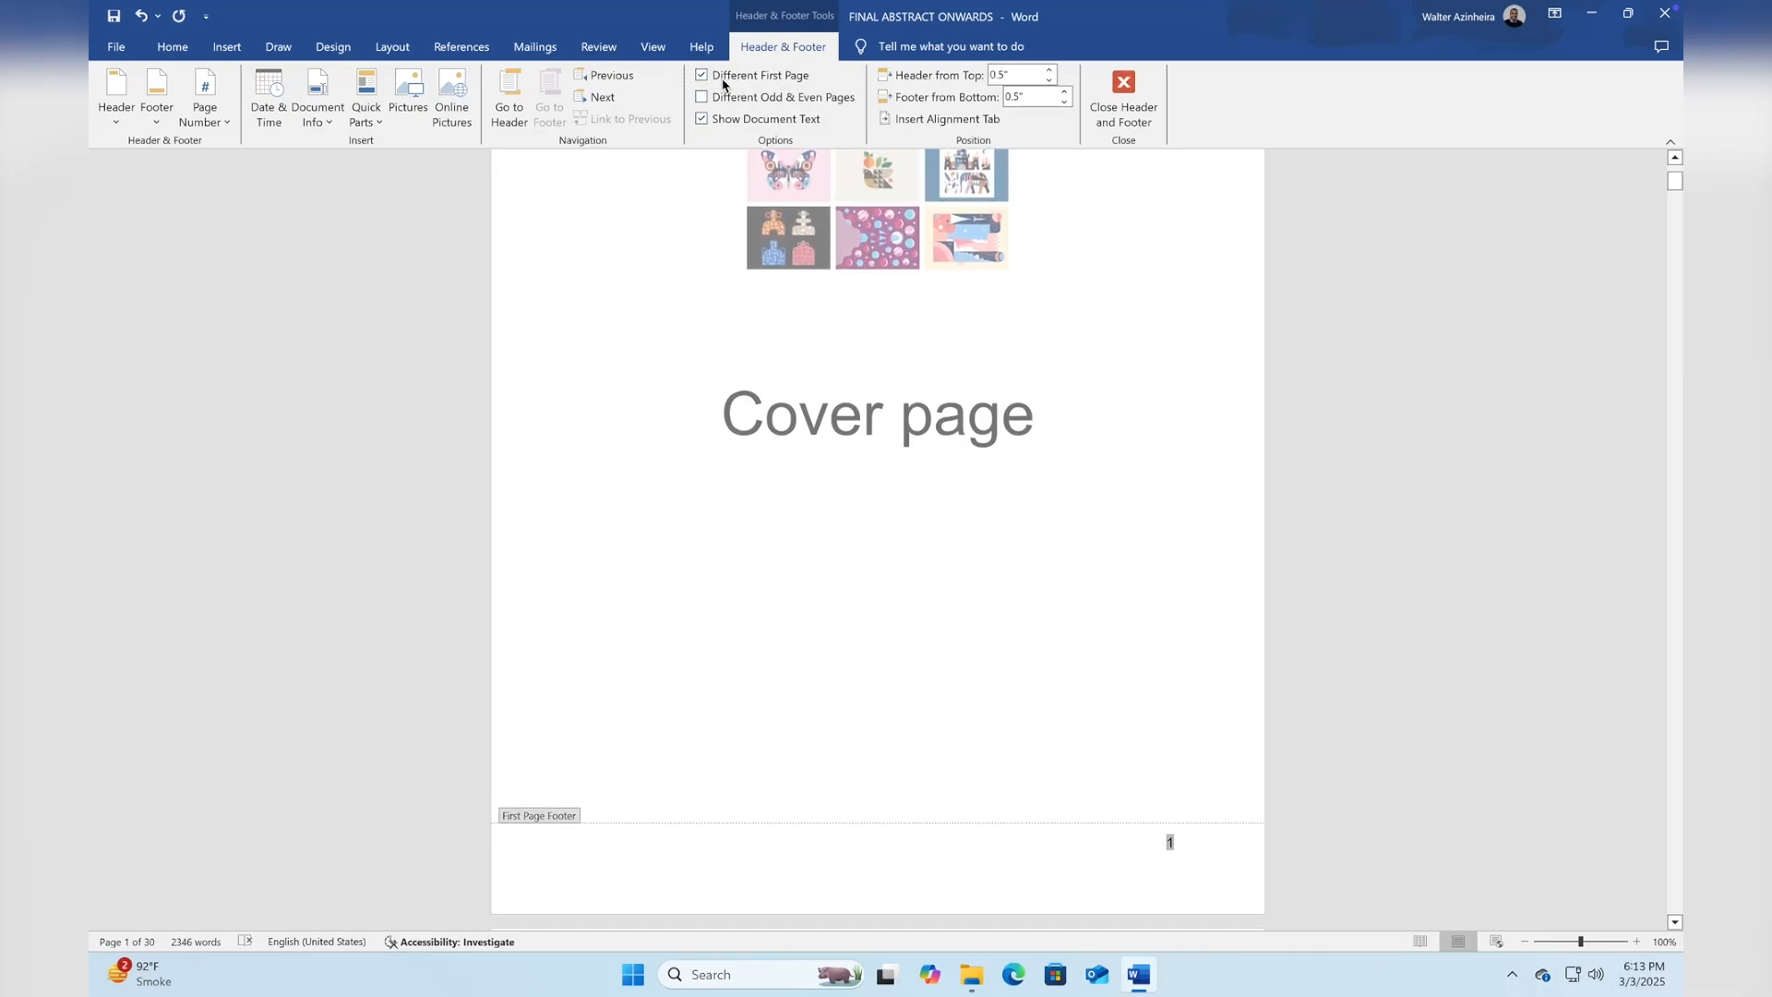
double_click(1184, 844)
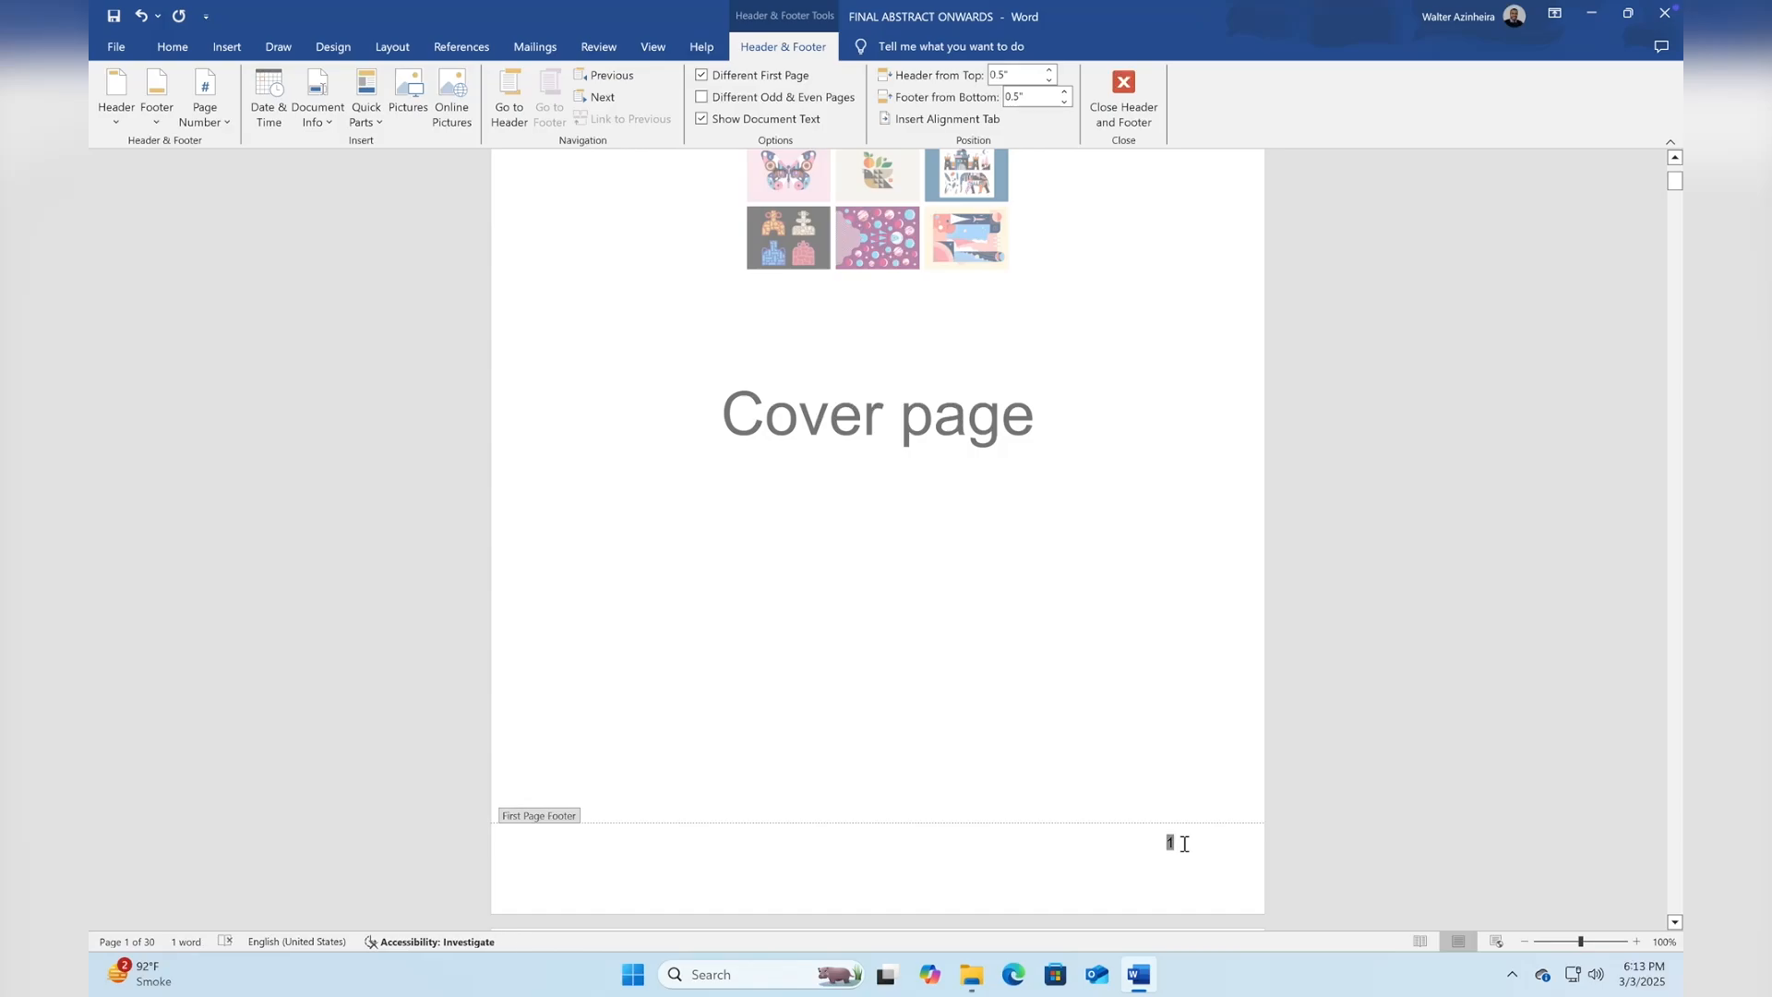
key(Delete)
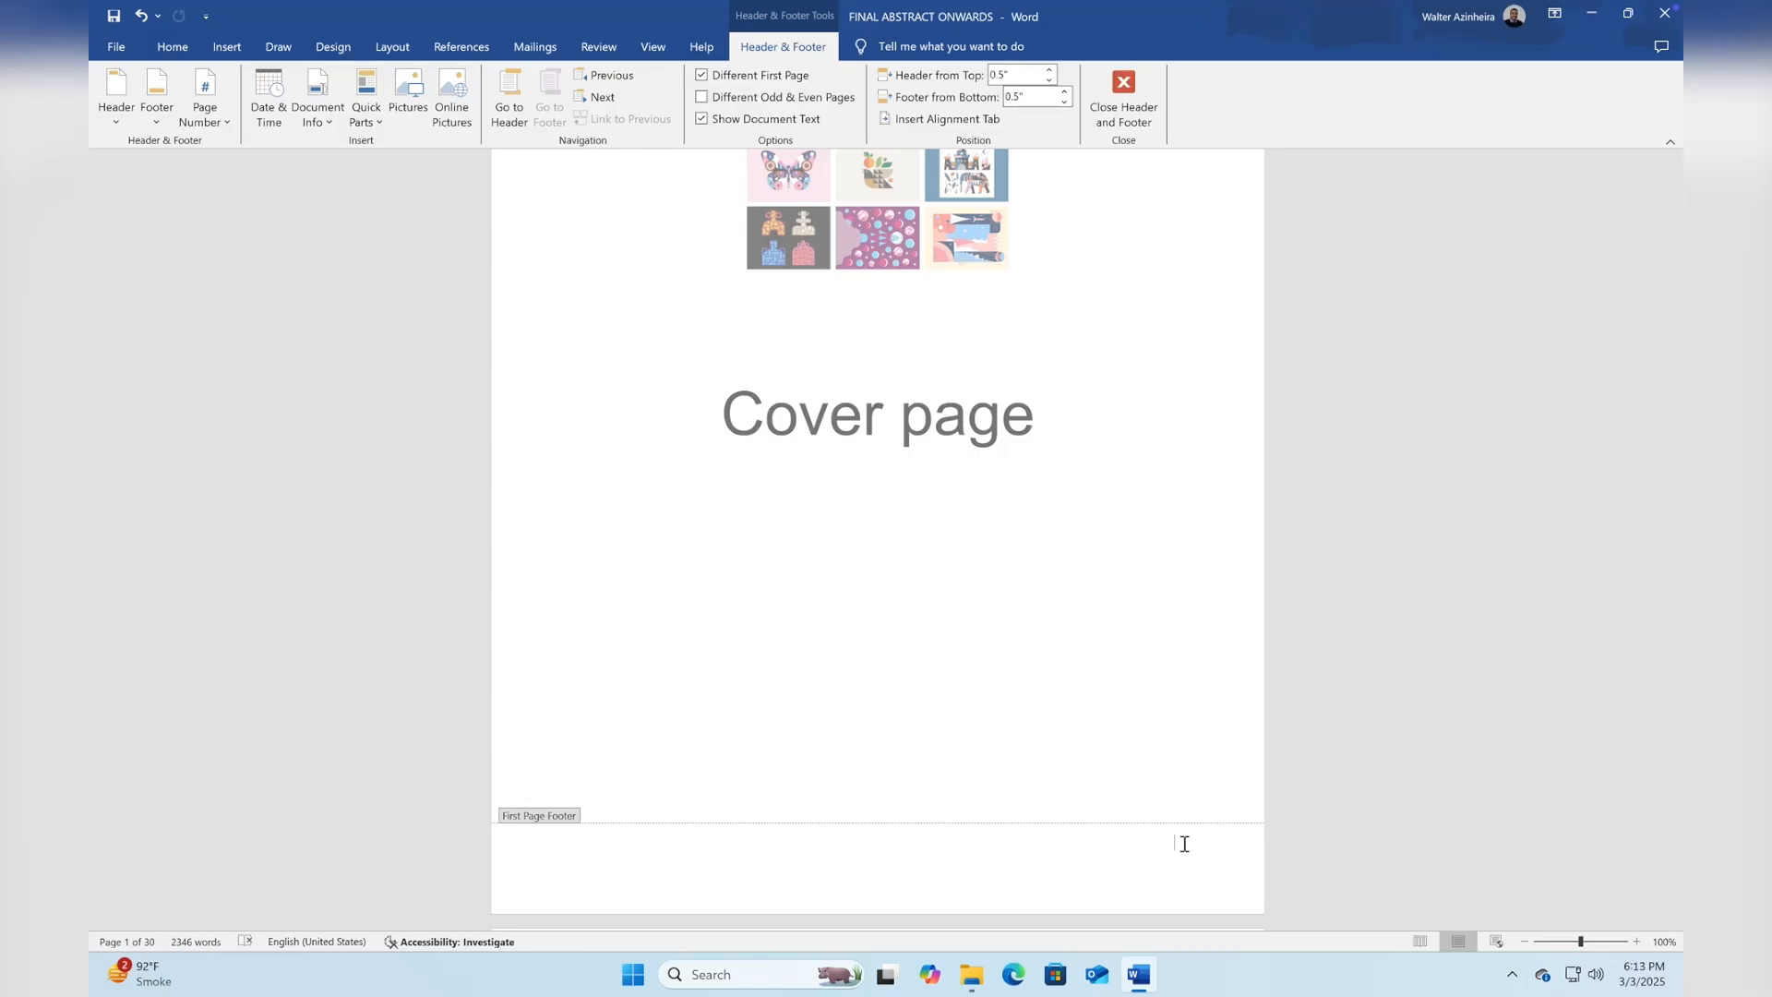
double_click(1111, 632)
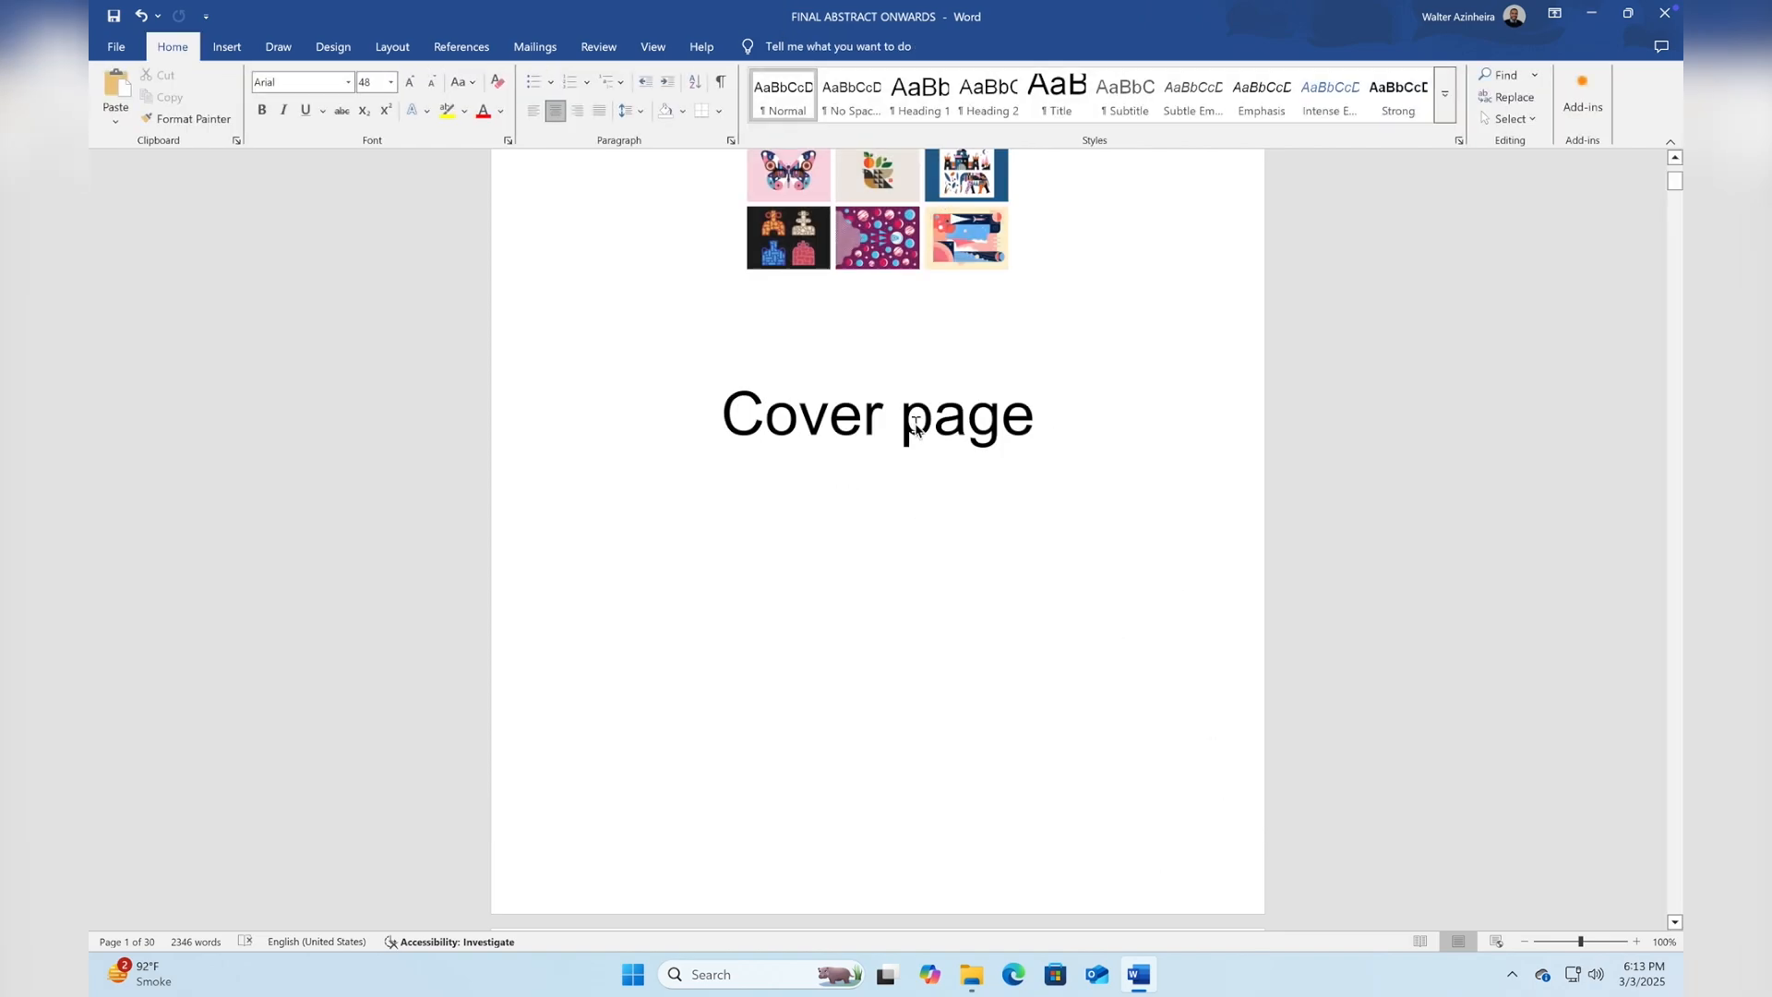
Examine the footers of the cover page, the contents page and the first Chapter 1 page for page numbers.
scroll(914, 424, up, 3)
scroll(933, 435, down, 10)
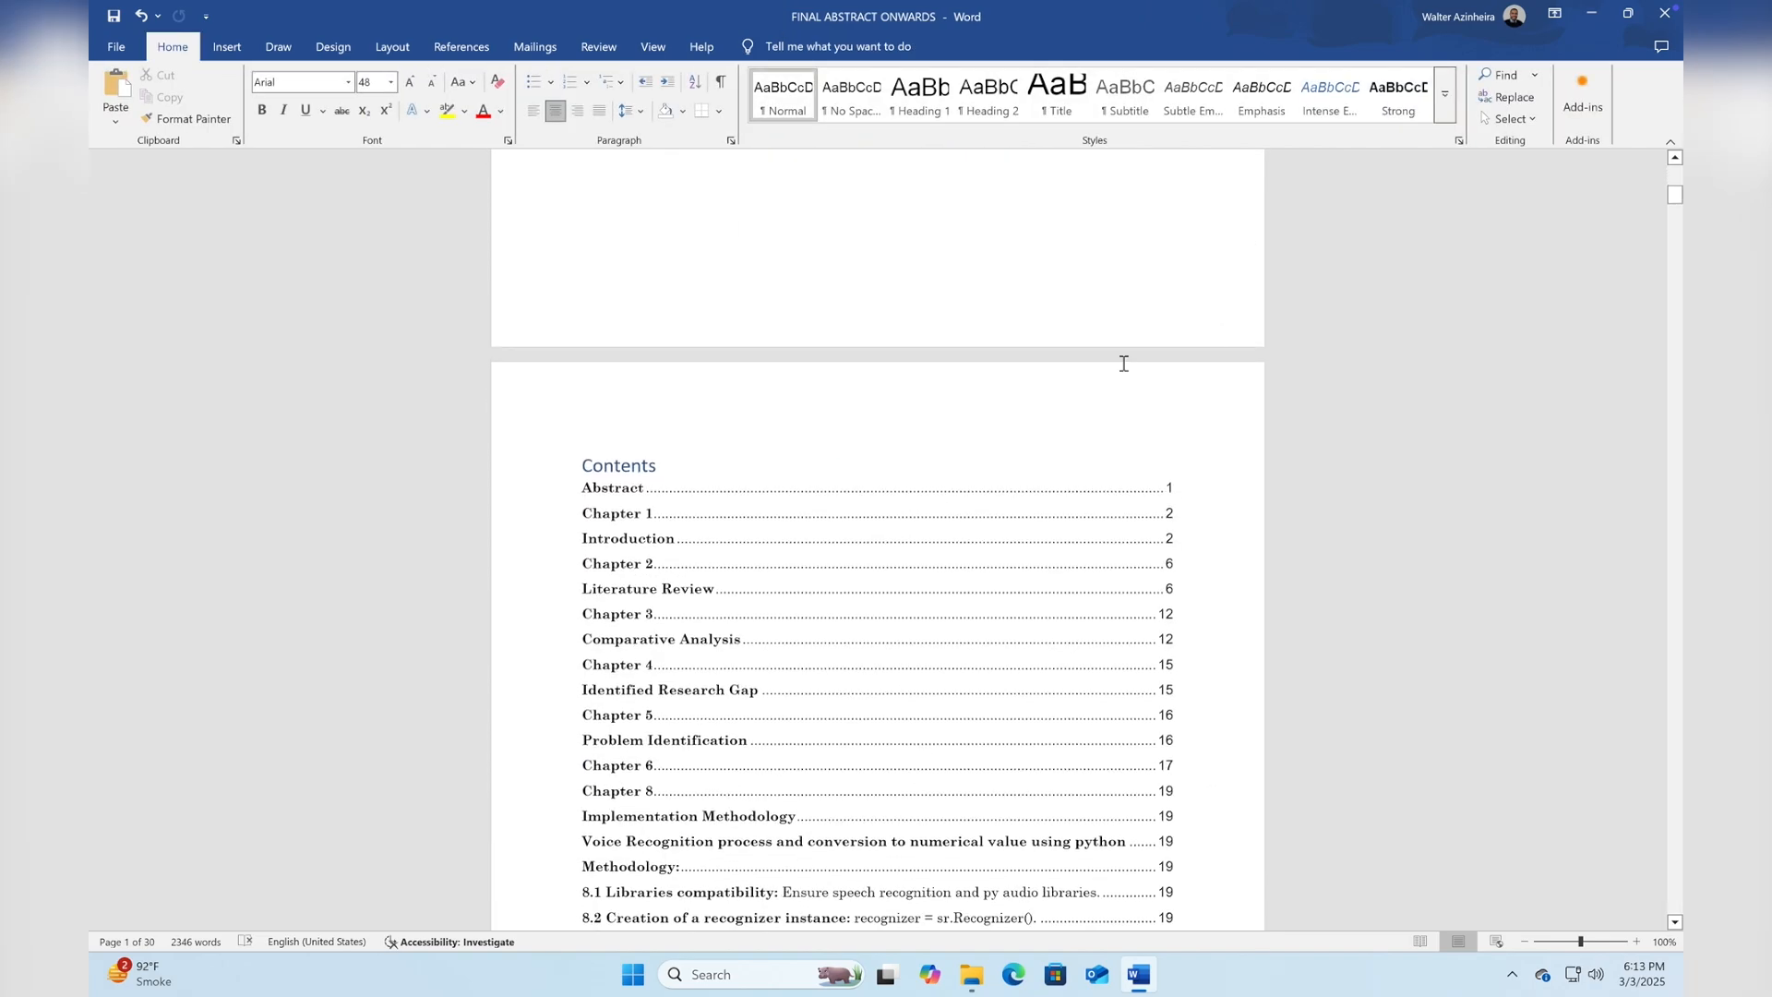
scroll(1123, 363, down, 15)
scroll(1159, 390, up, 5)
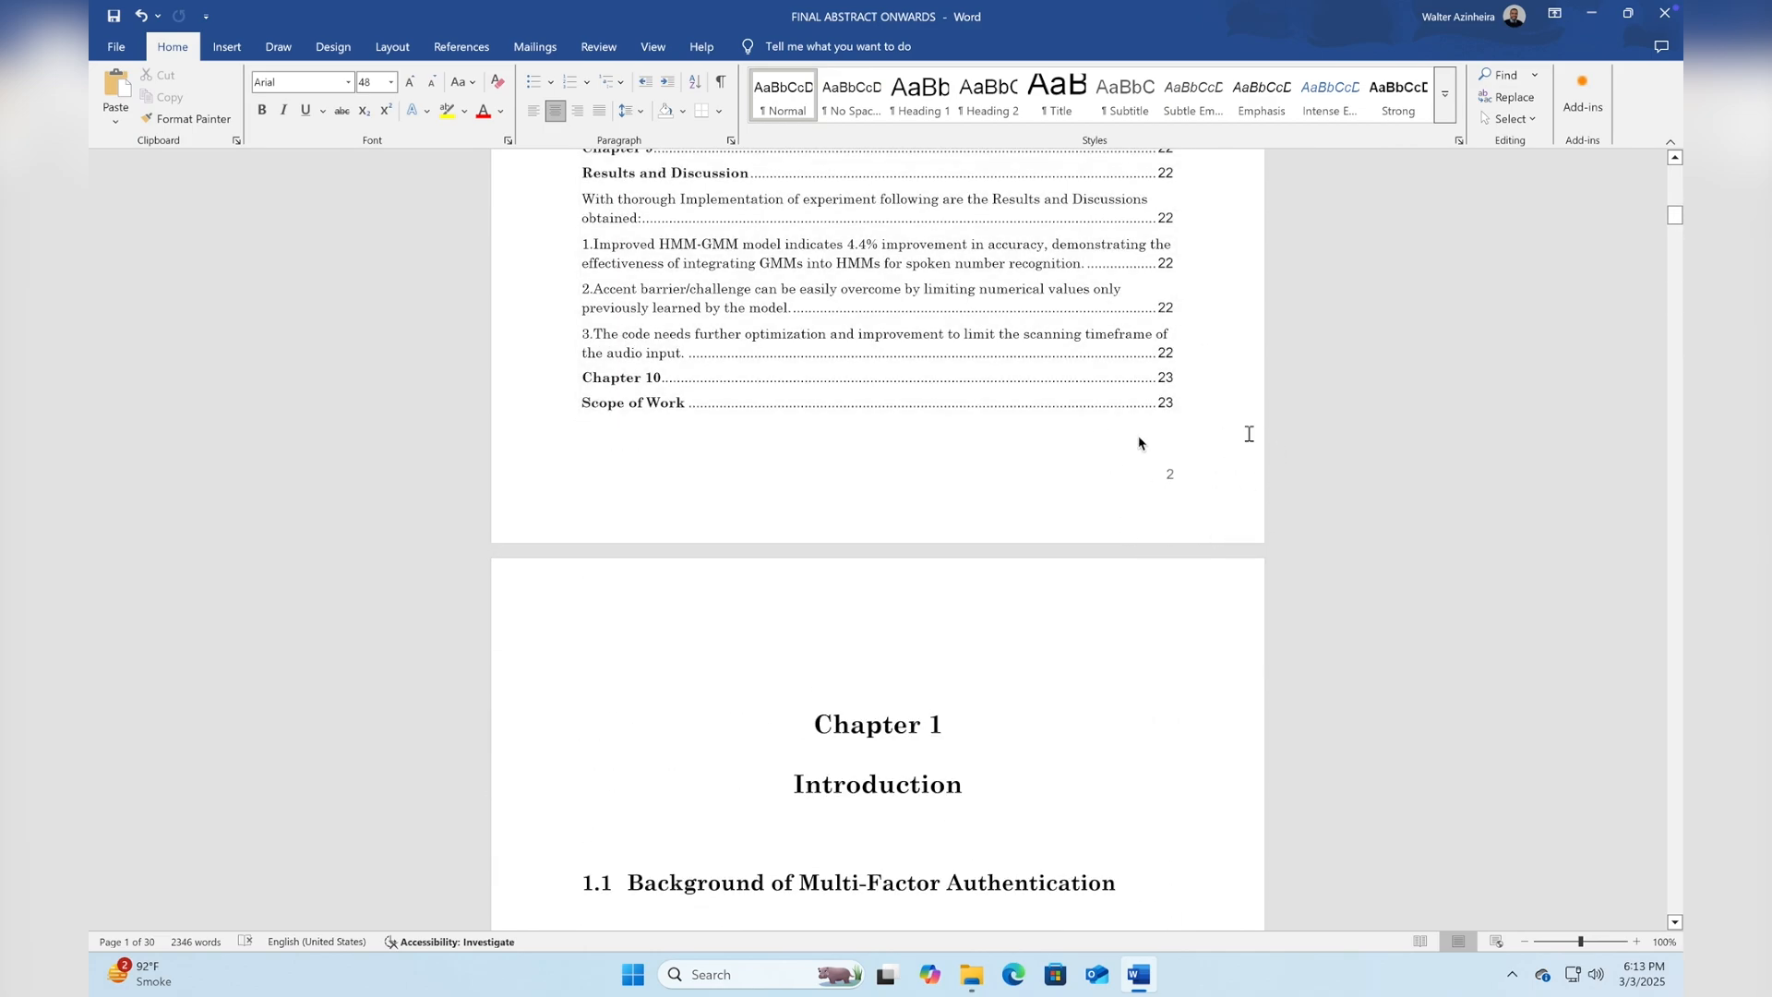
scroll(1266, 753, down, 10)
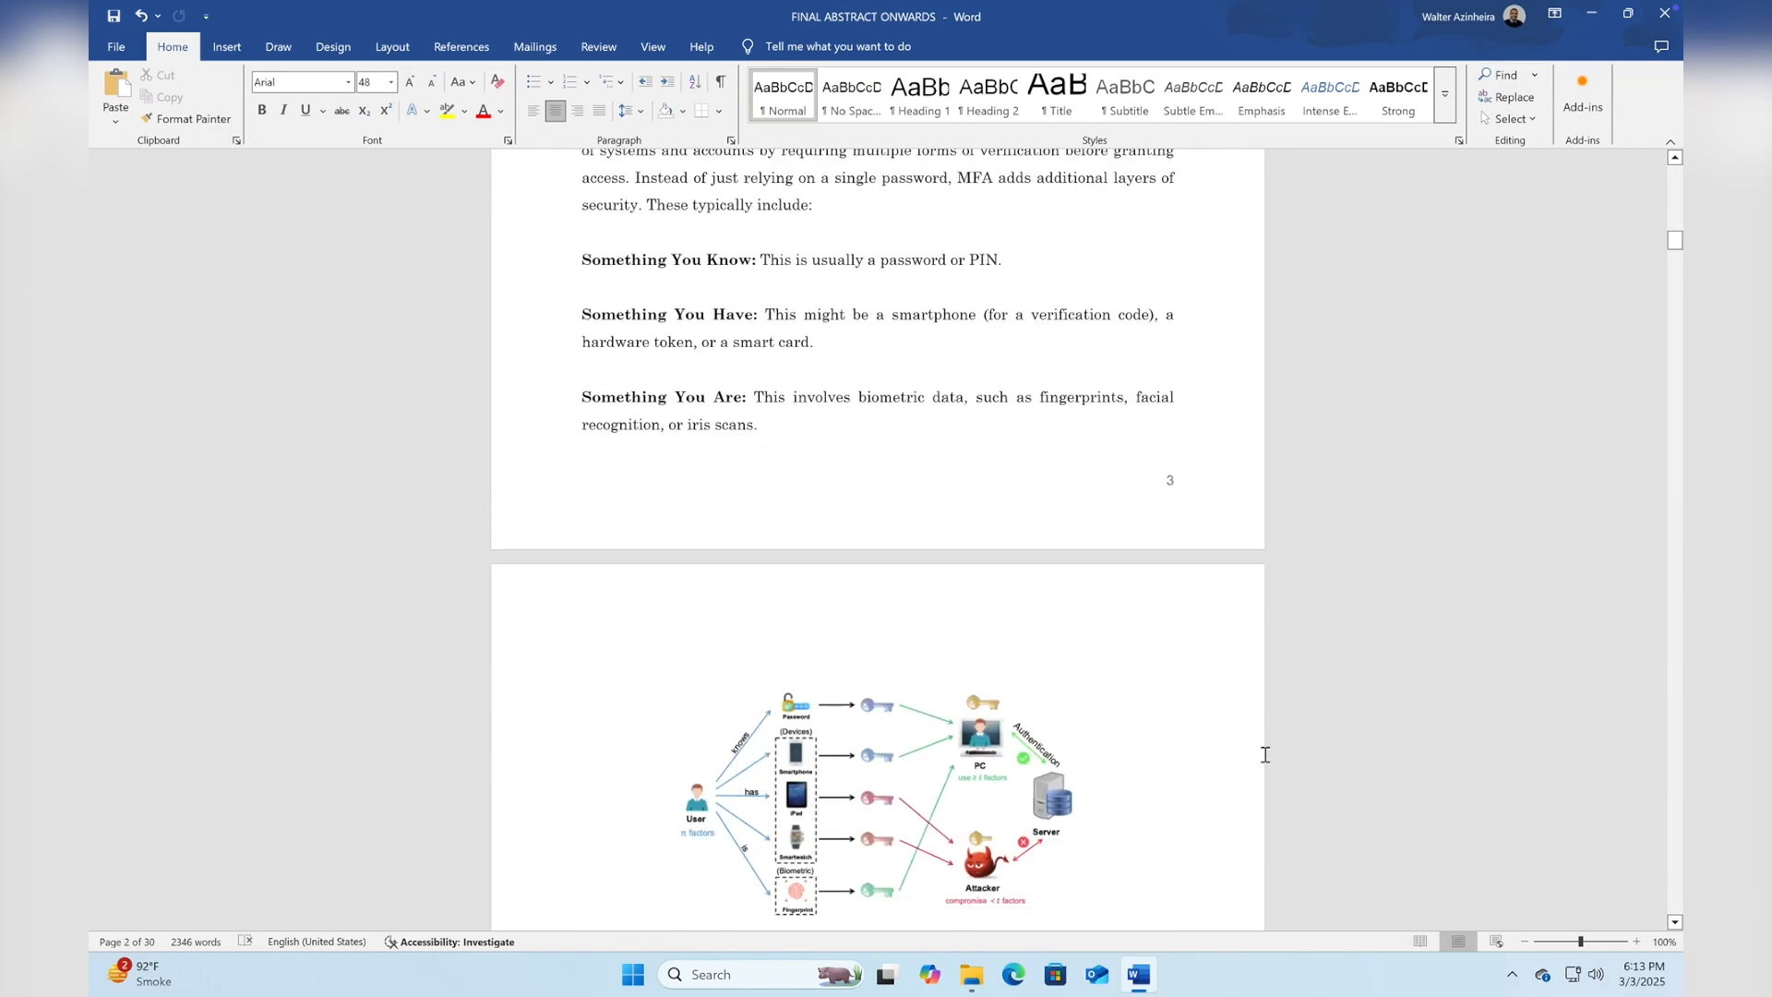
scroll(1266, 754, down, 1)
scroll(1133, 446, up, 20)
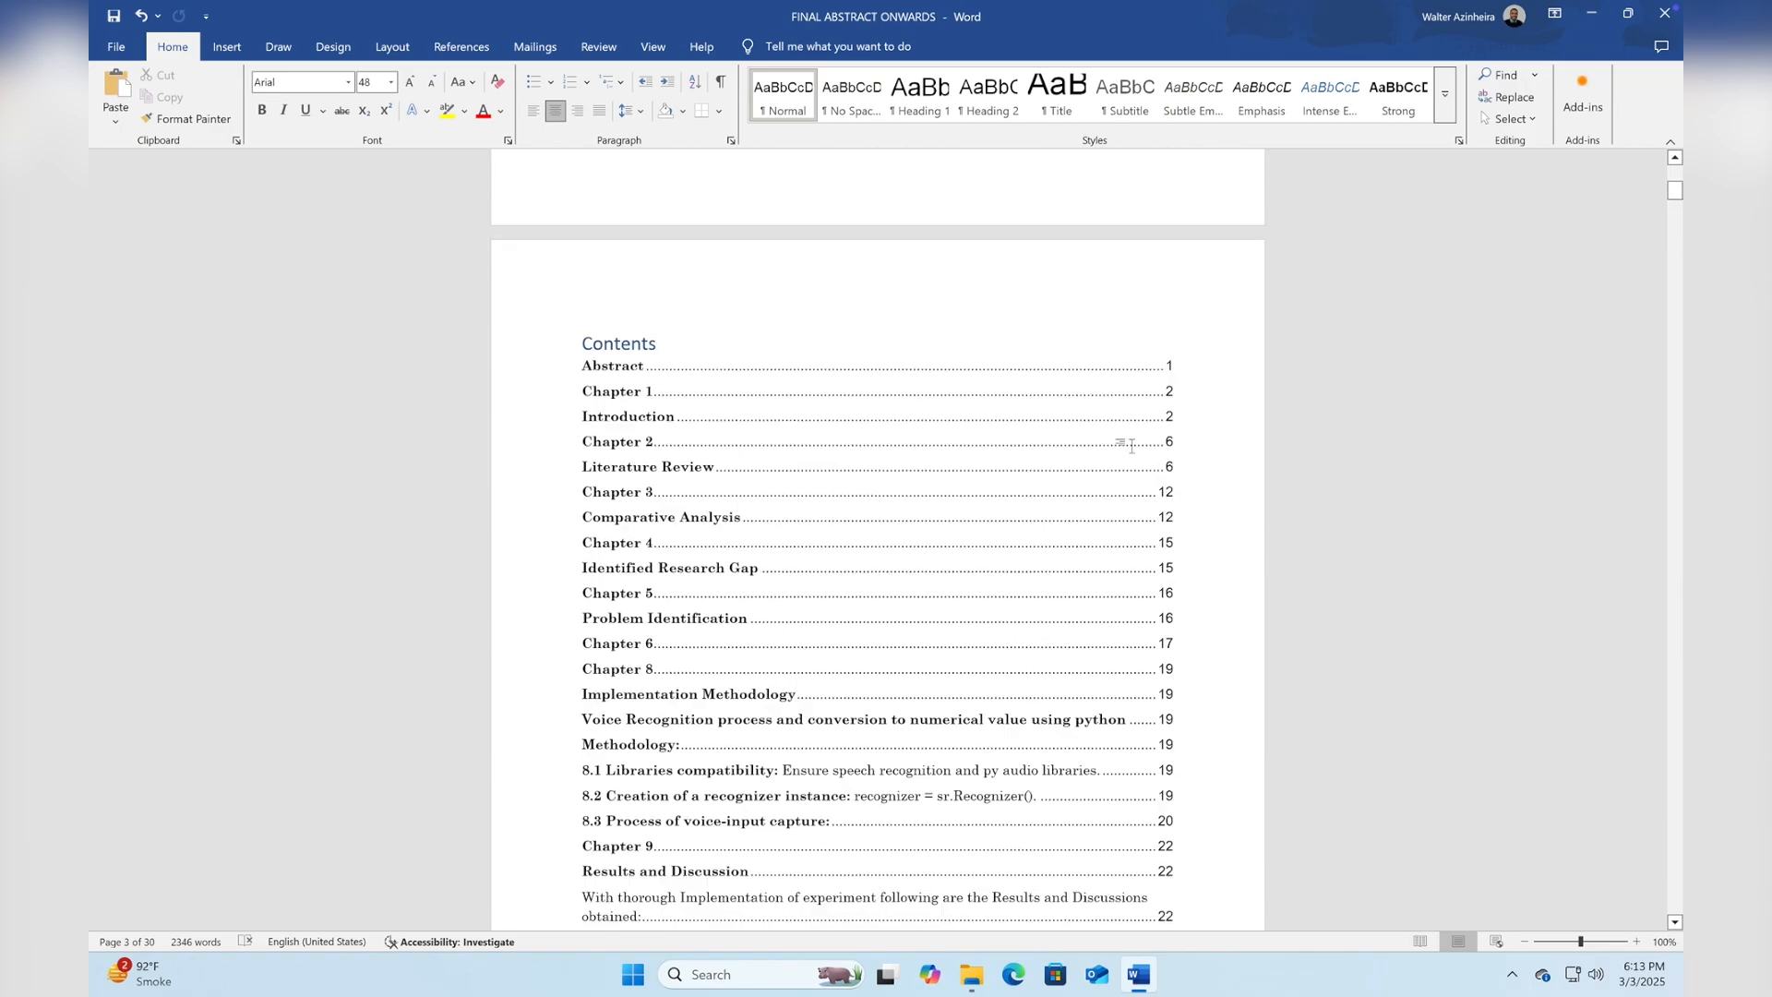
scroll(1133, 446, down, 5)
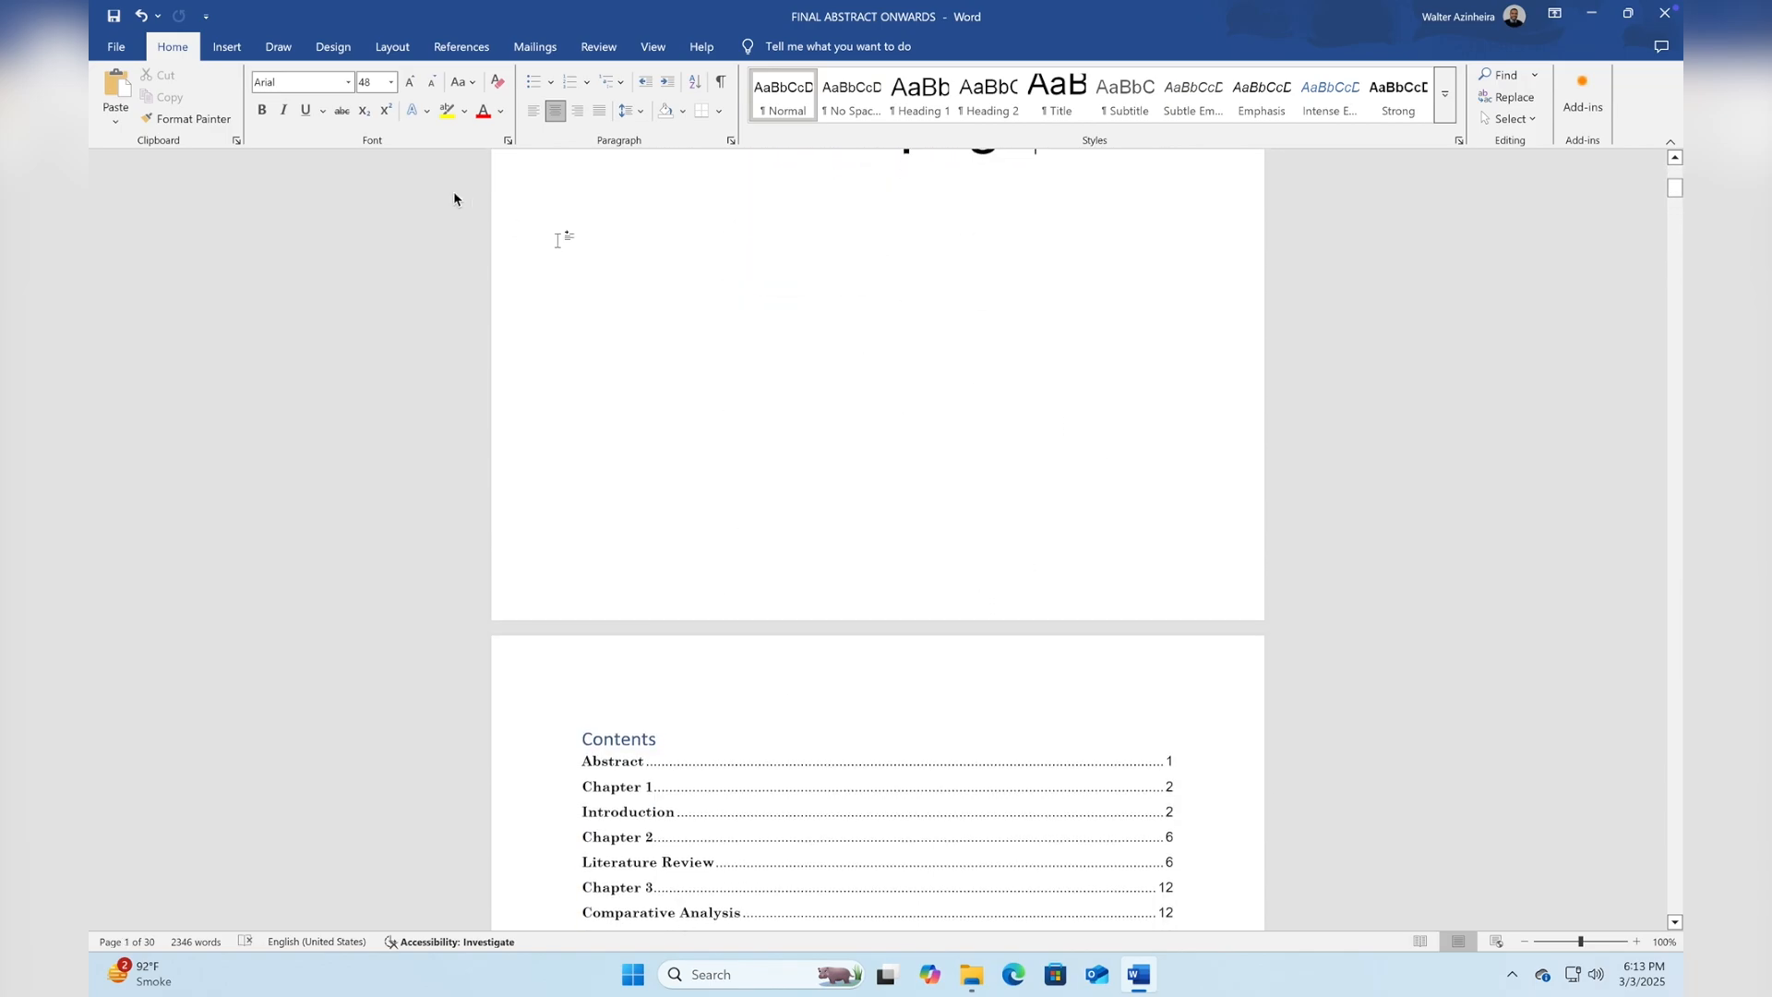
Turn off Different First Page for the cover page footer and return to the document body.
double_click(1170, 589)
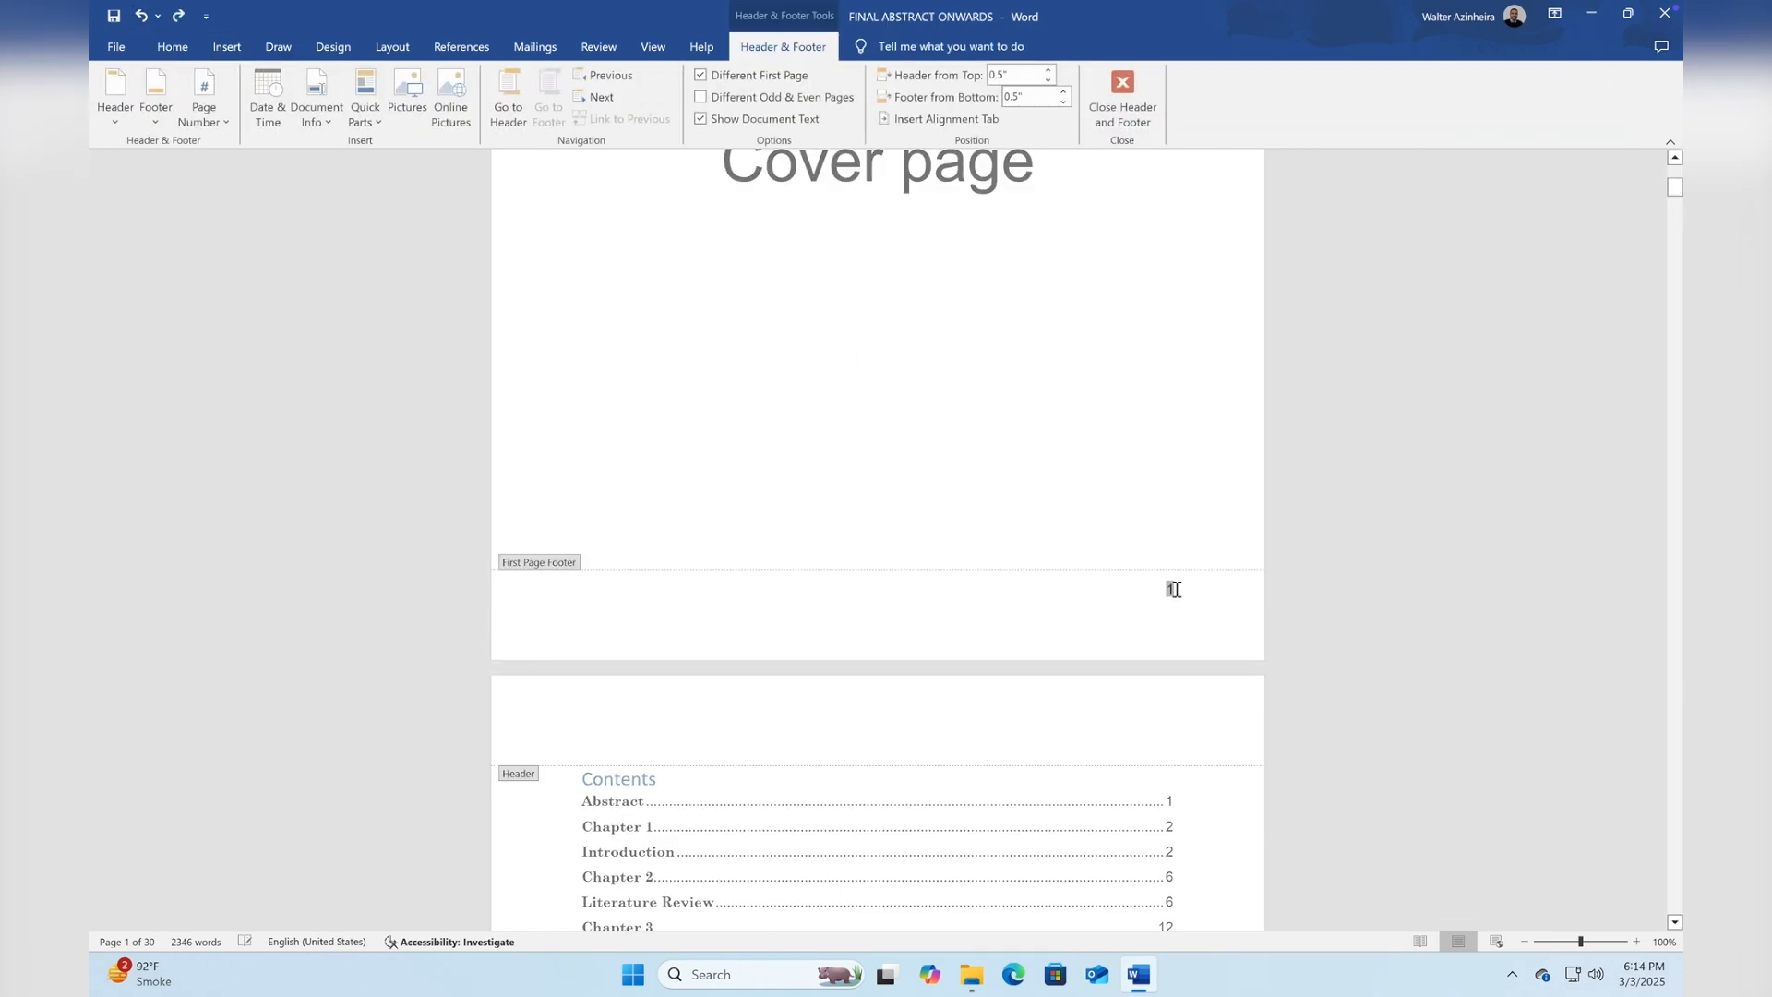
click(702, 76)
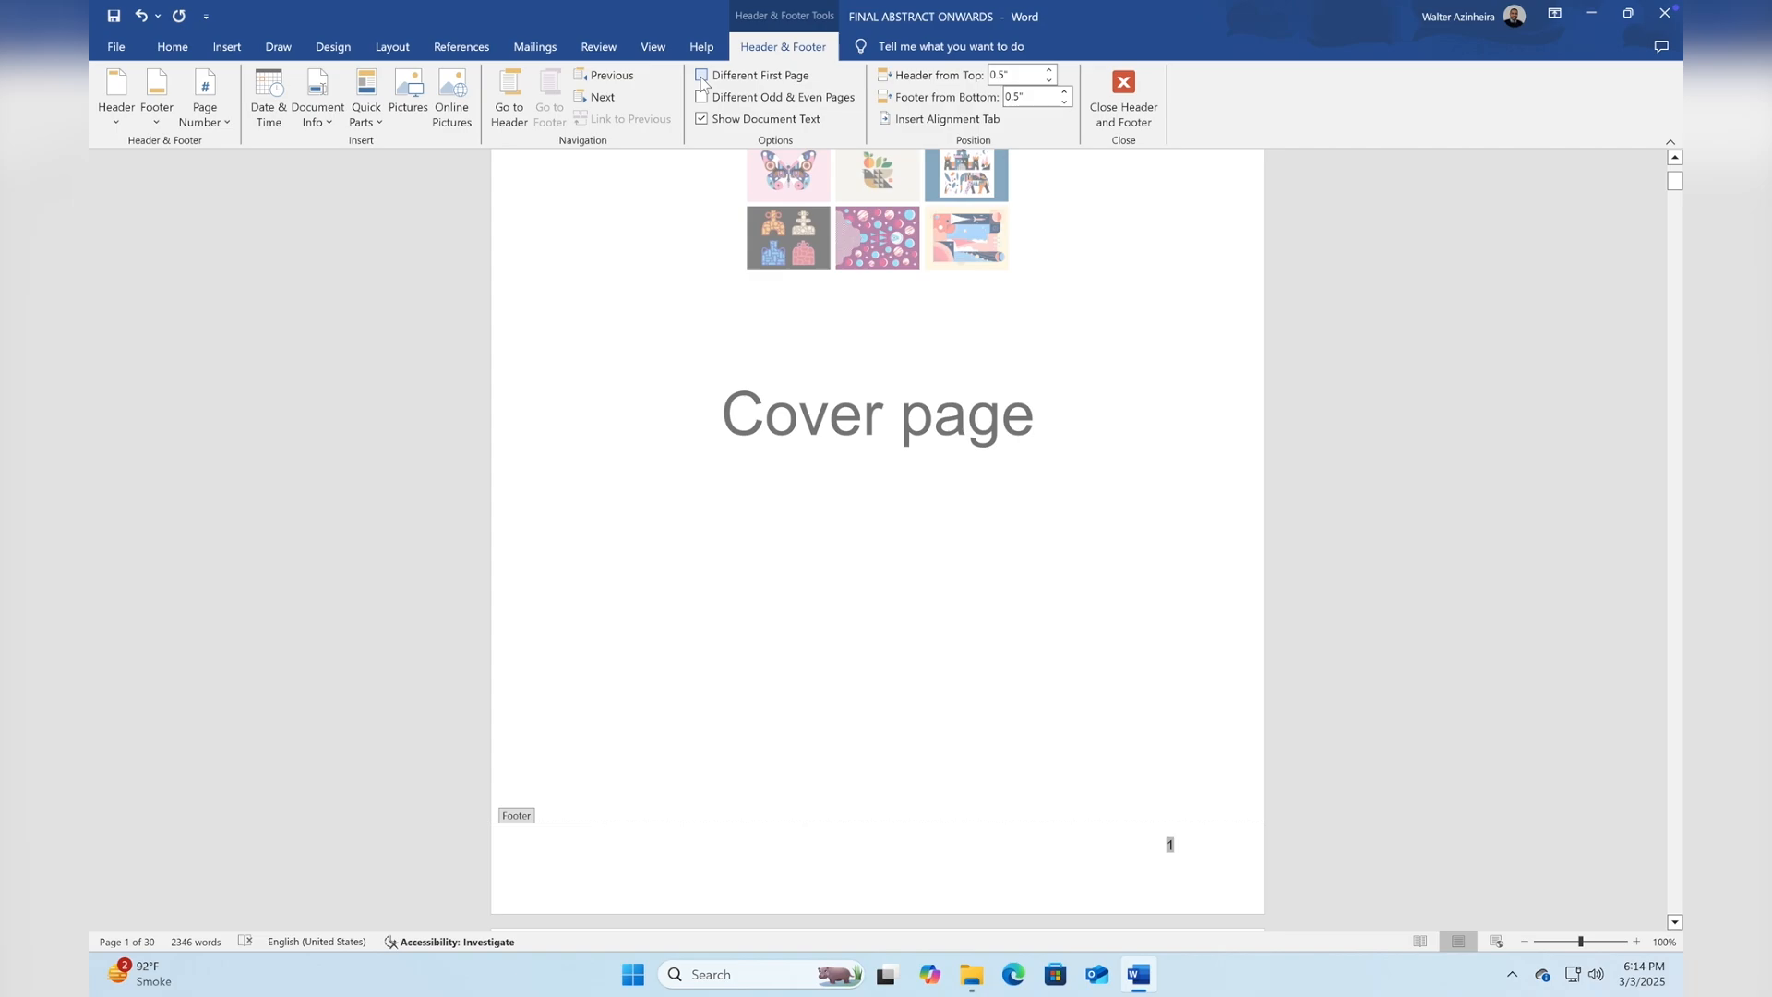
double_click(1068, 593)
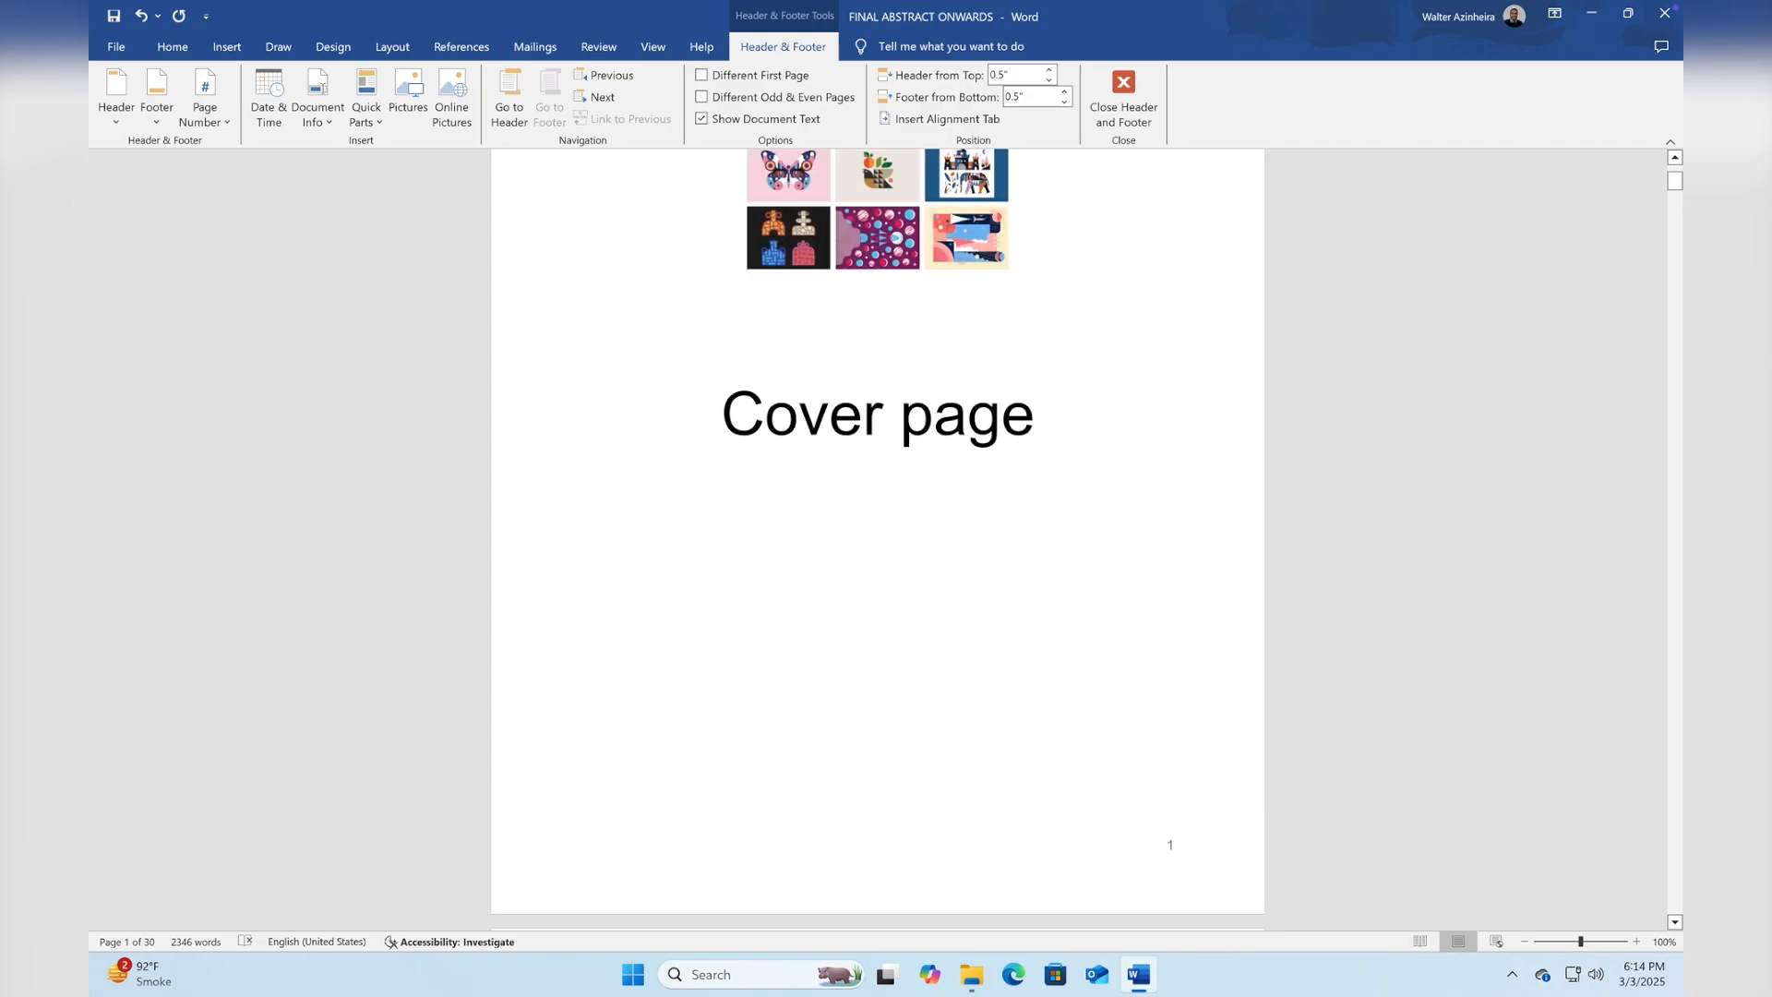
With Different First Page off, delete the page number from the cover page footer and check the footers of the following pages.
double_click(1178, 849)
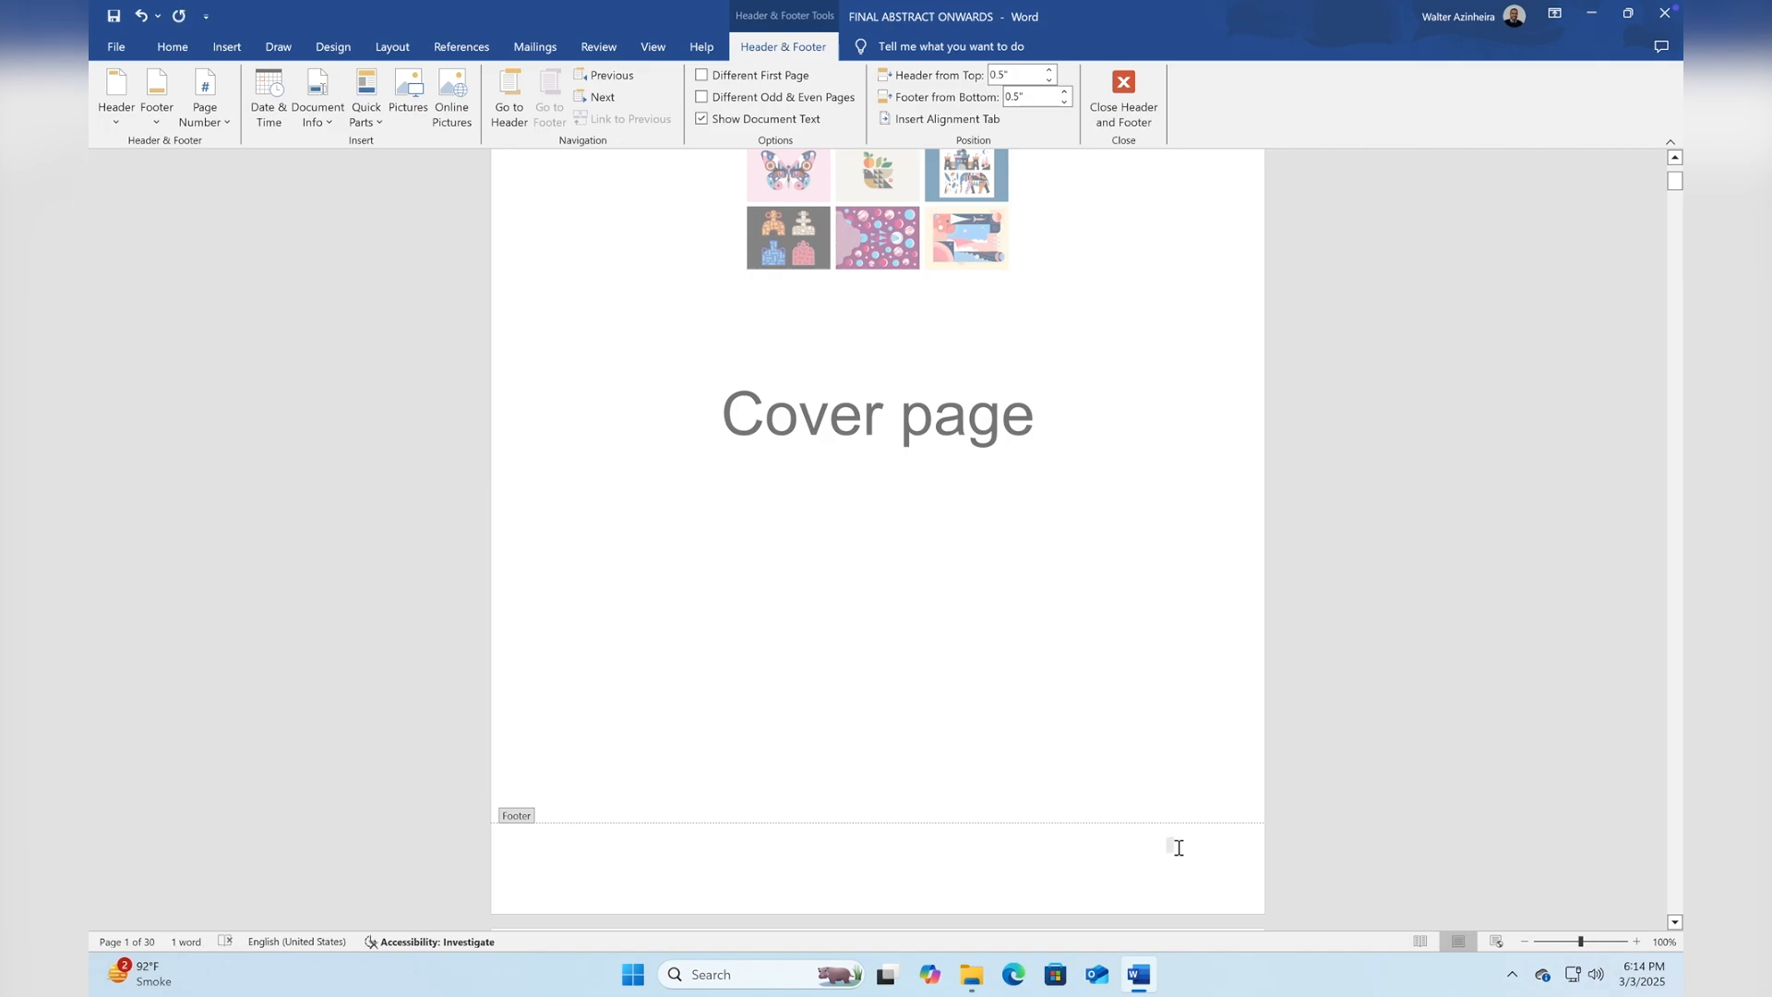
double_click(1129, 701)
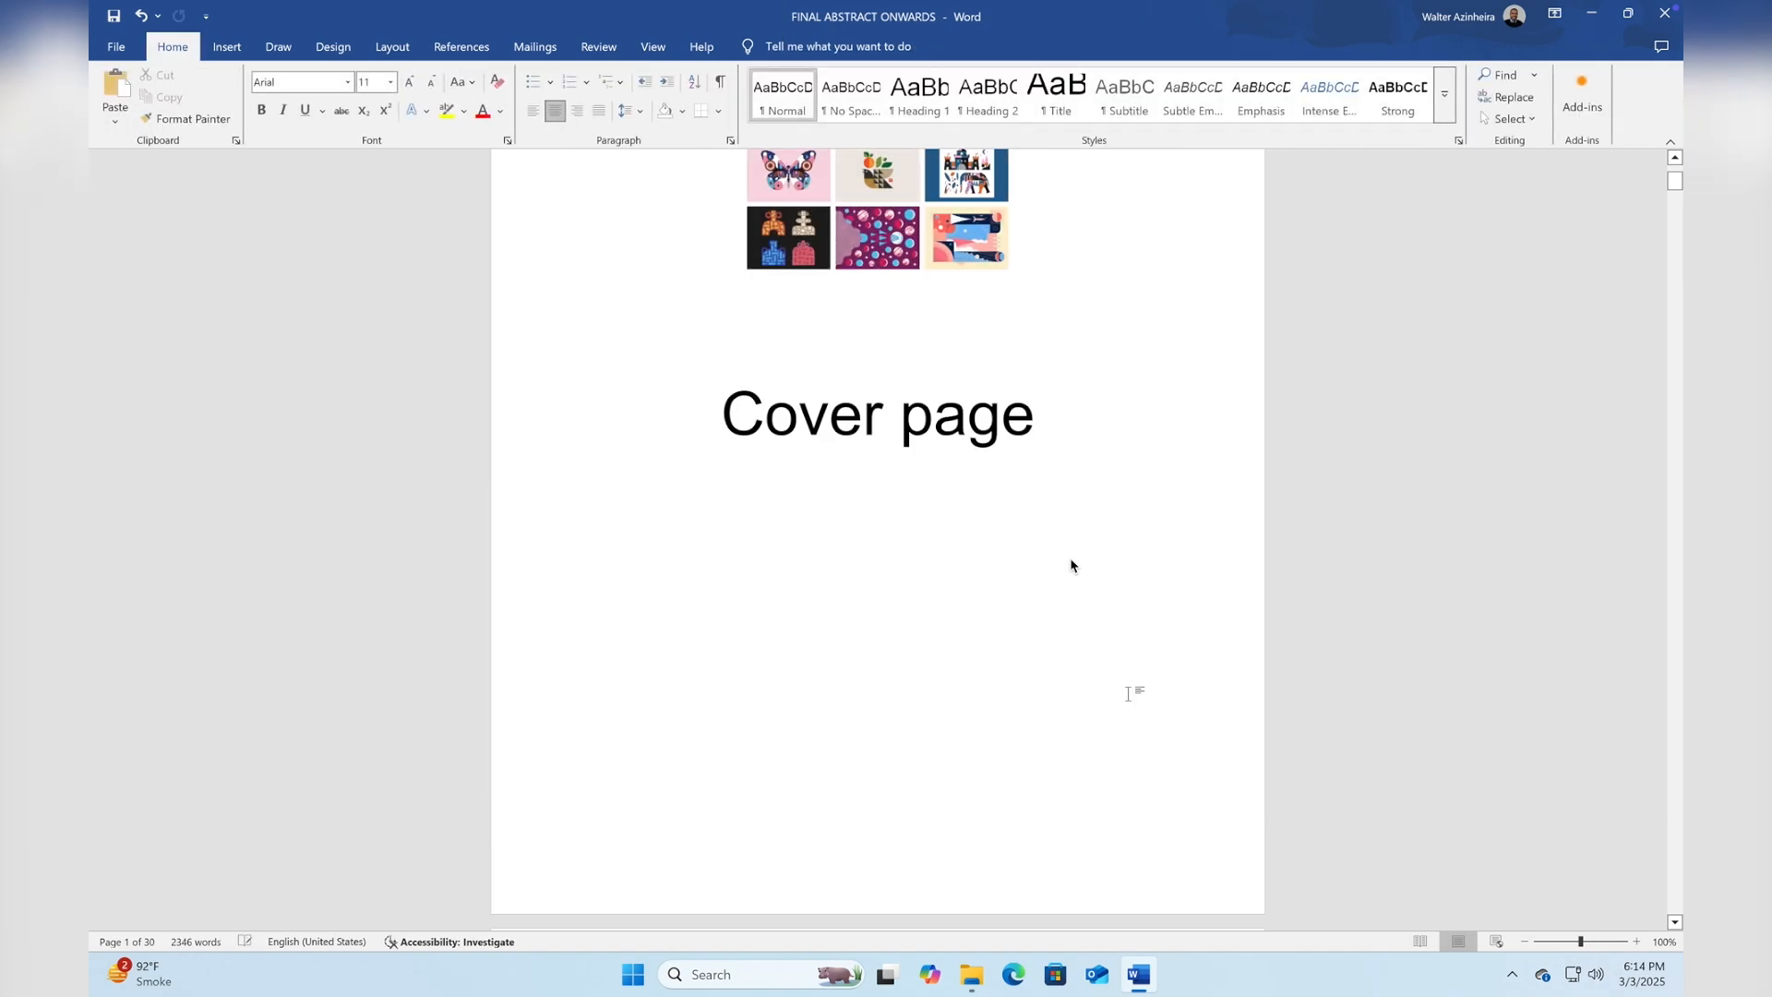
scroll(1021, 656, down, 15)
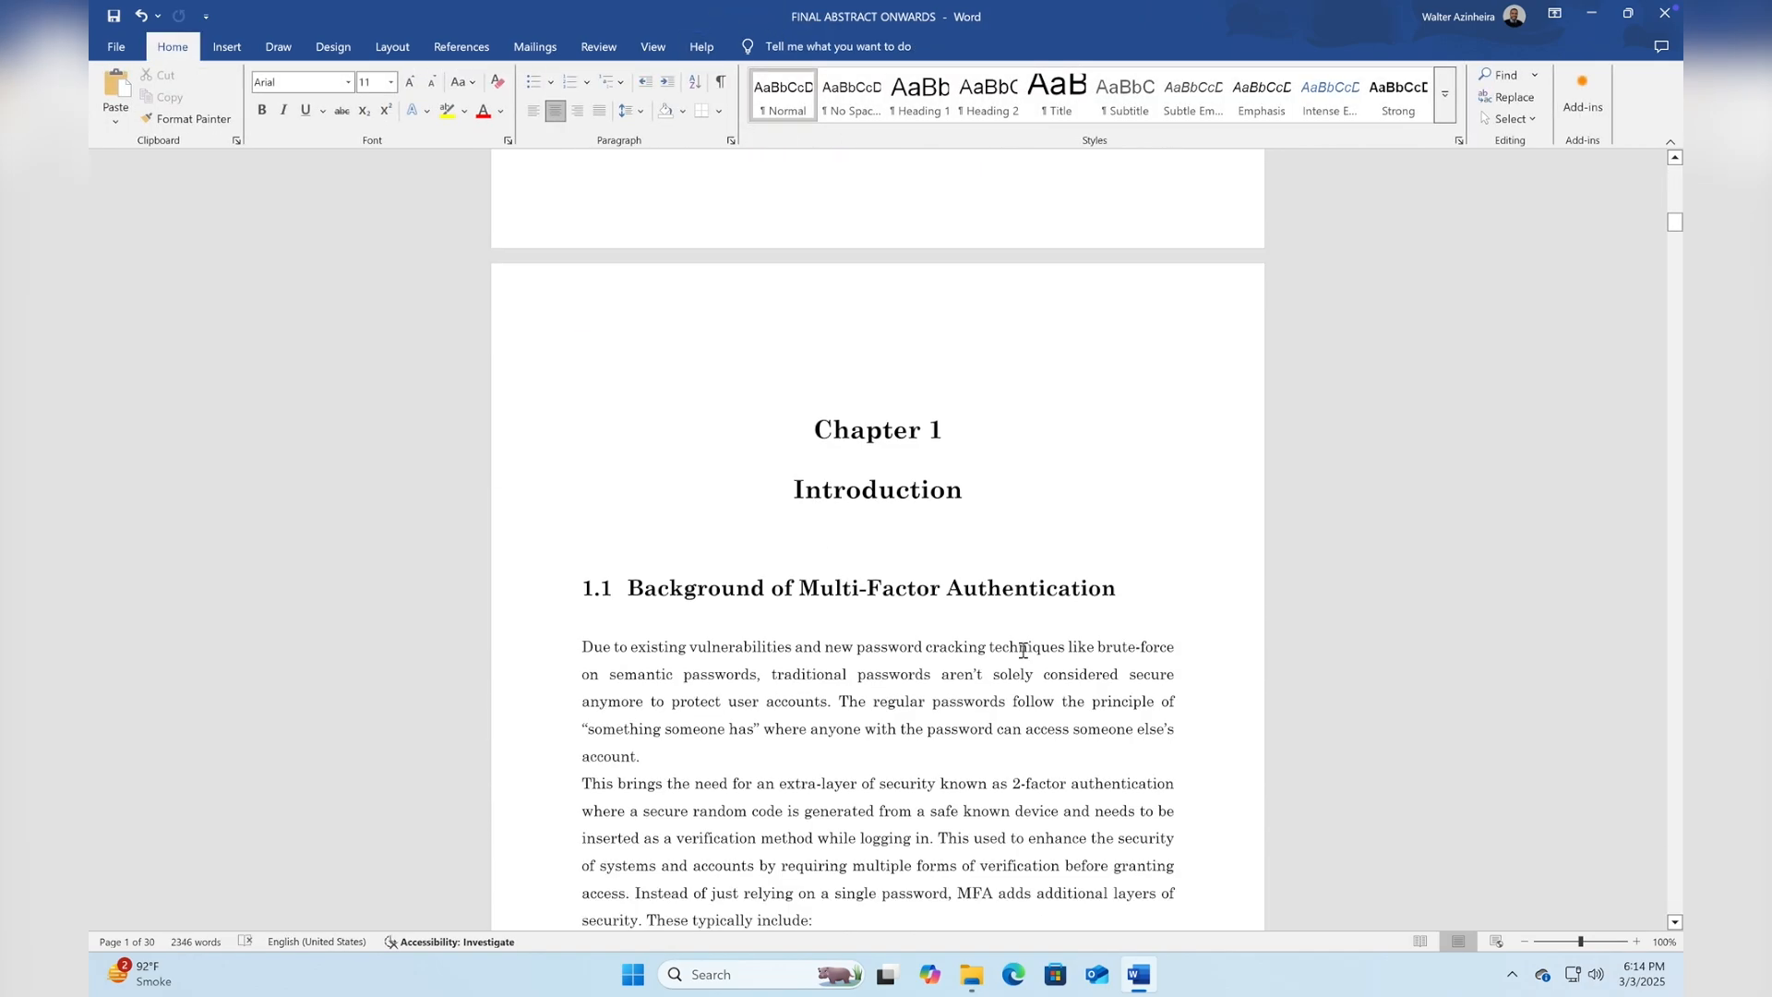
scroll(1130, 288, up, 6)
scroll(1139, 287, down, 20)
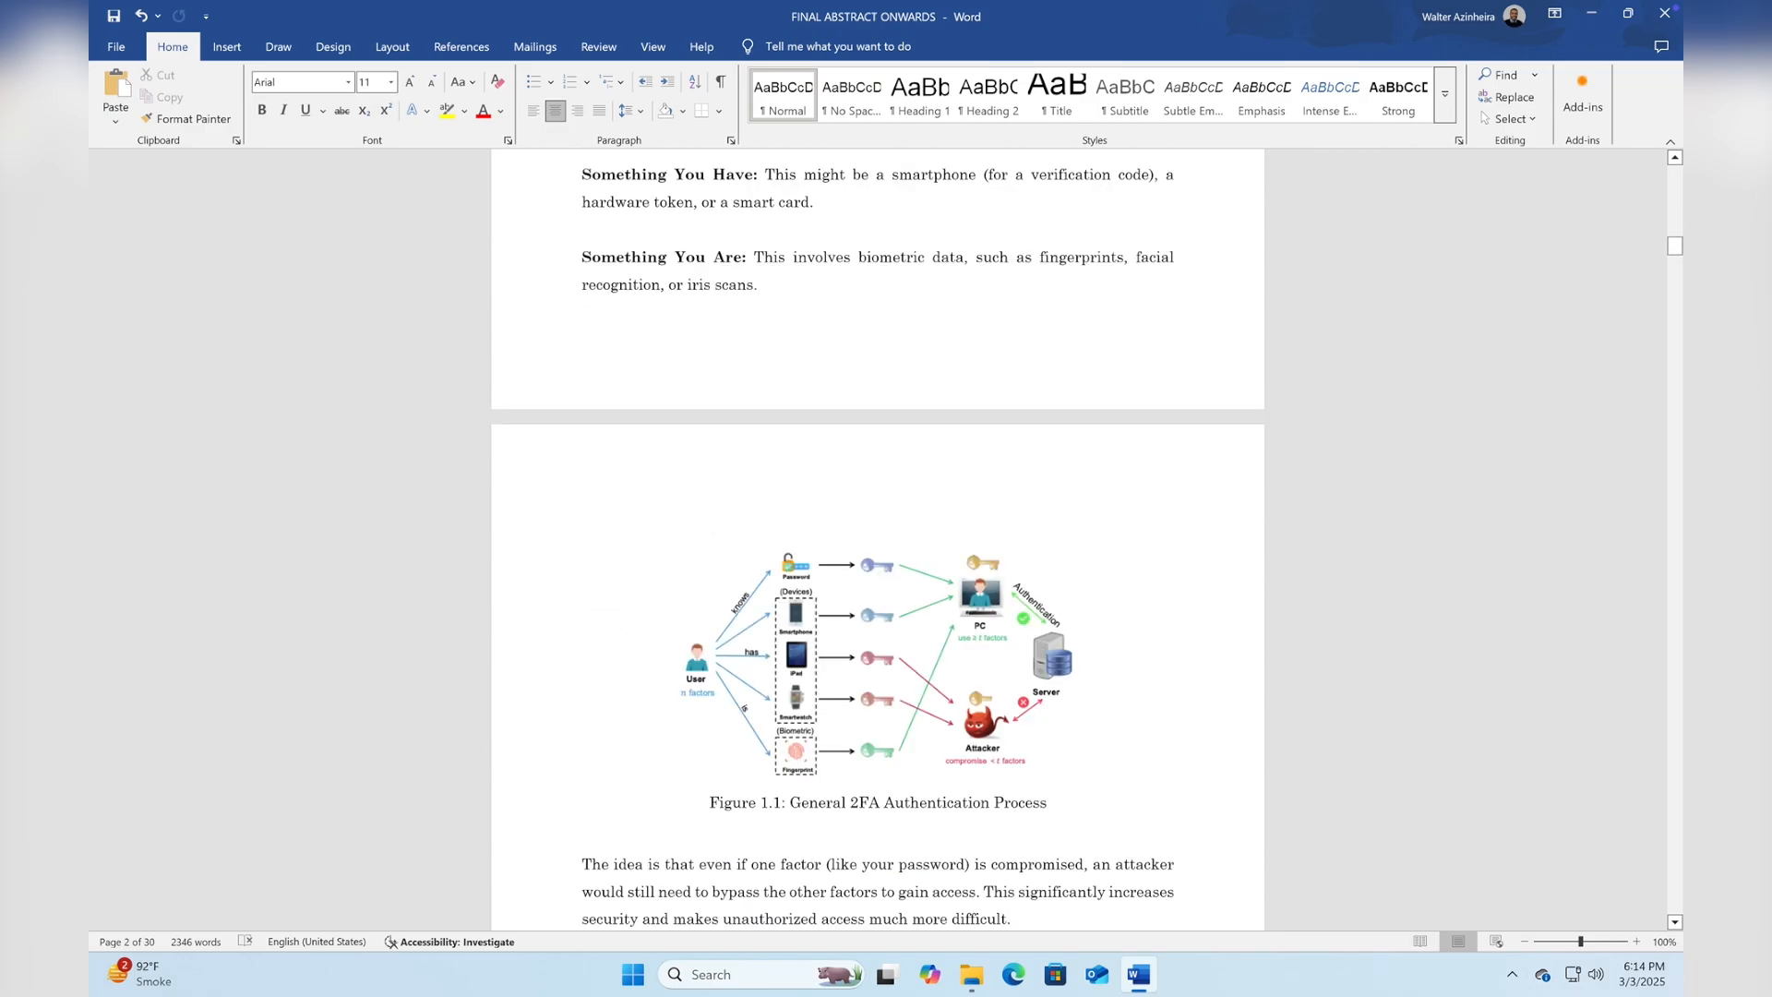
scroll(1139, 287, up, 20)
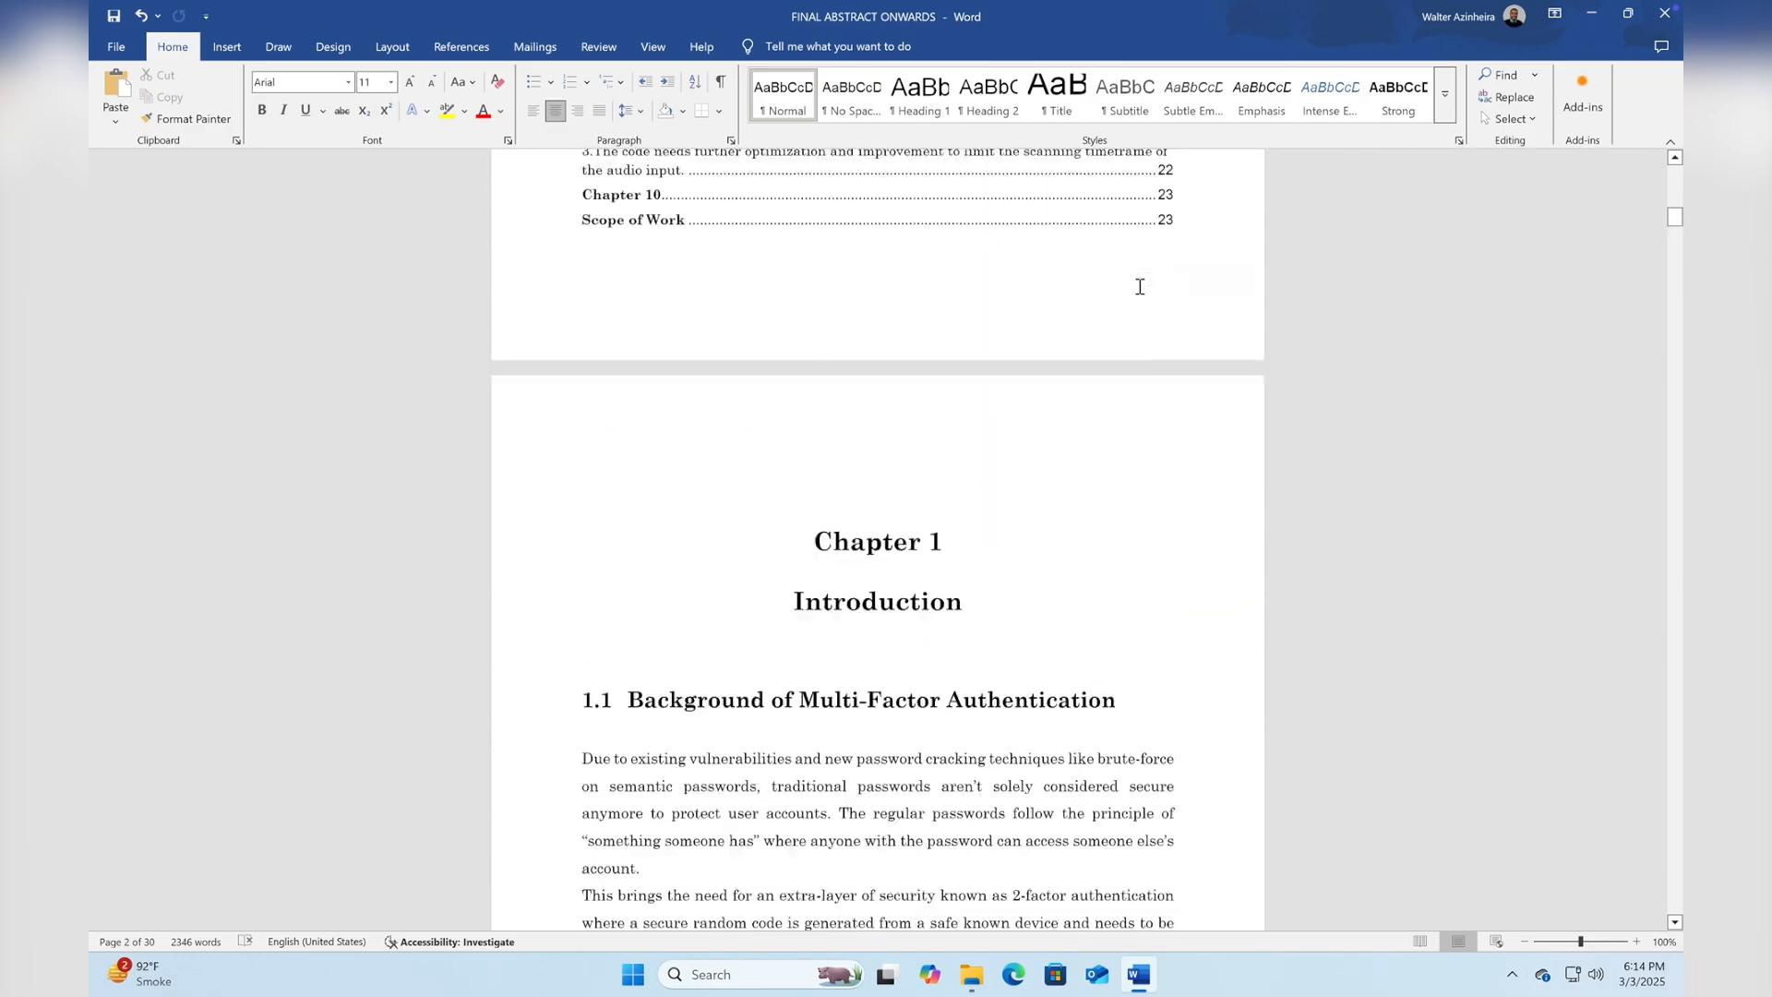
scroll(1140, 287, down, 3)
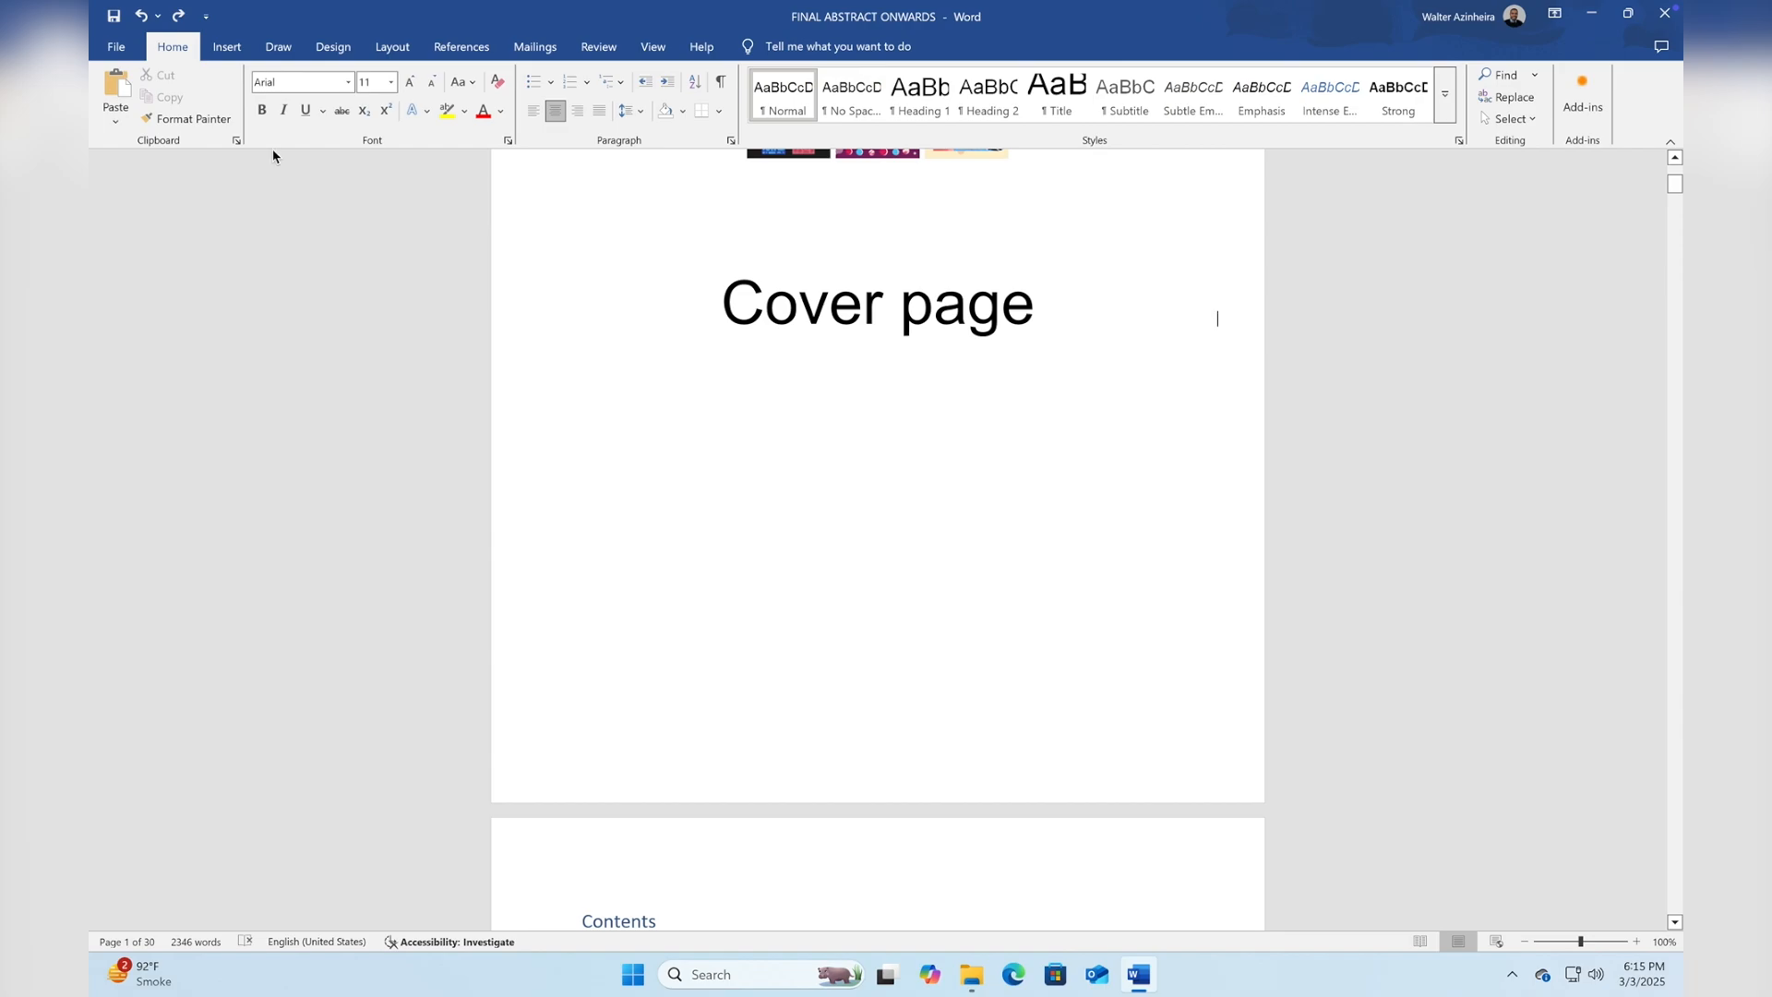
Undo the page number deletion and check the footers of the cover page and the pages after it.
click(142, 16)
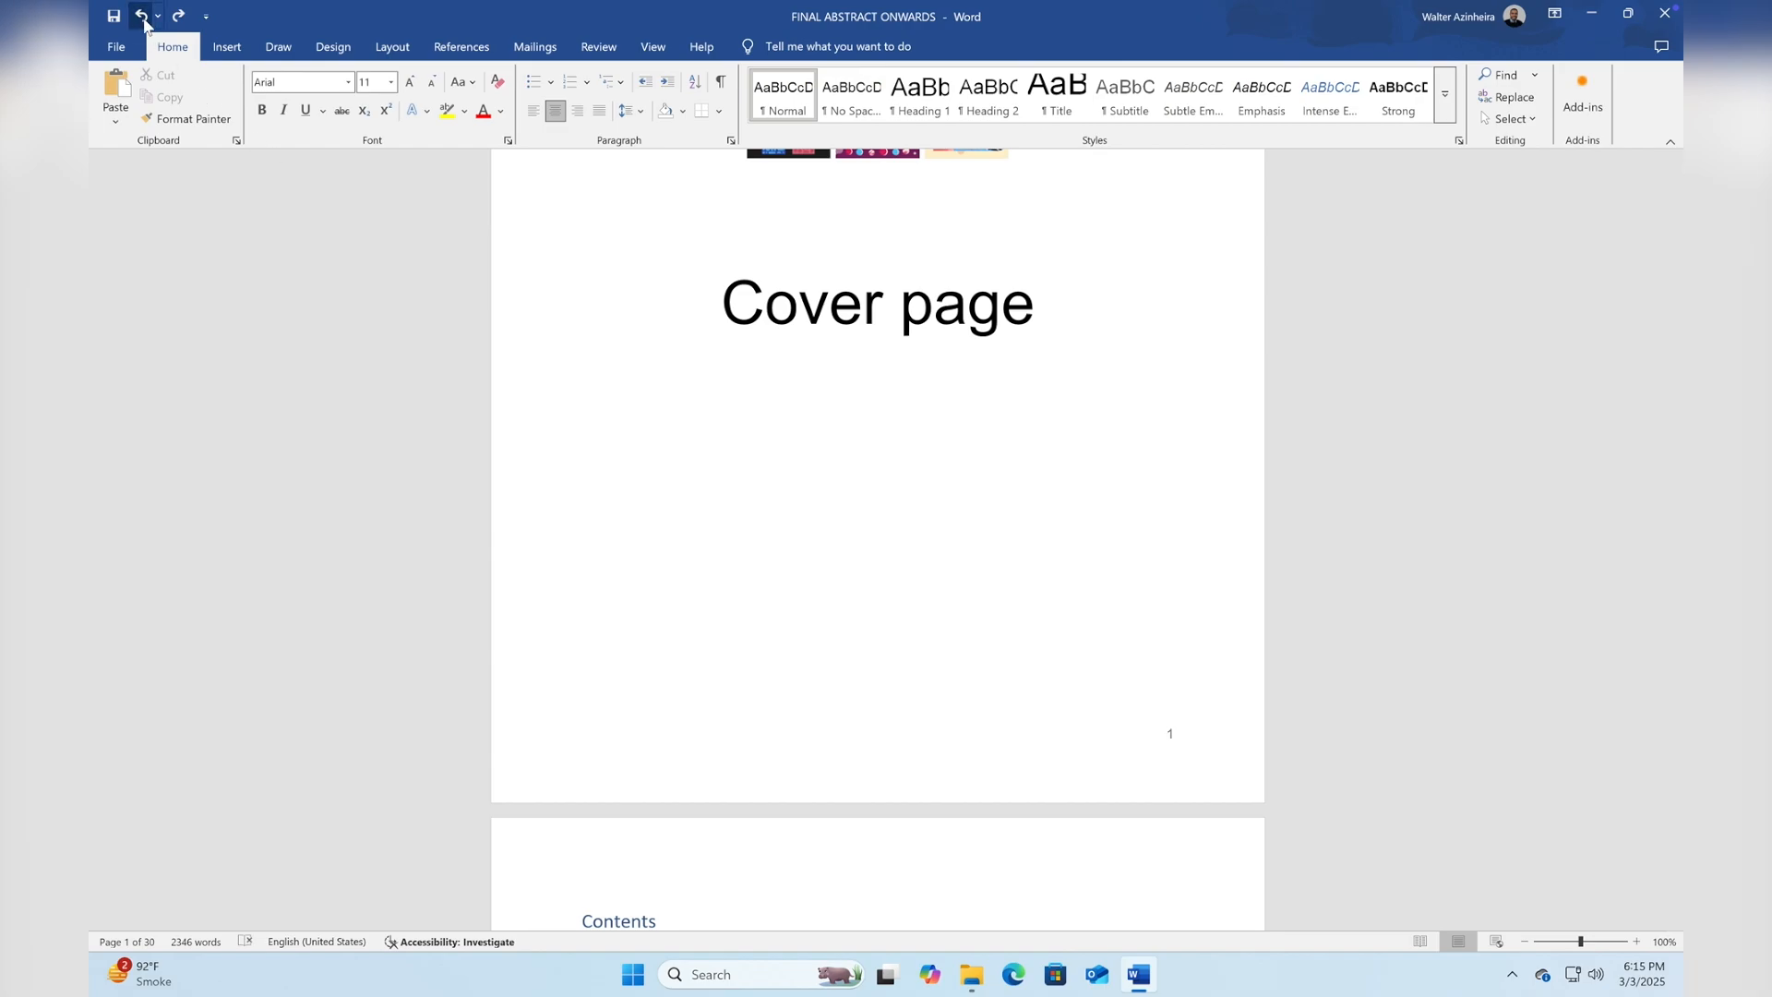
scroll(941, 538, down, 15)
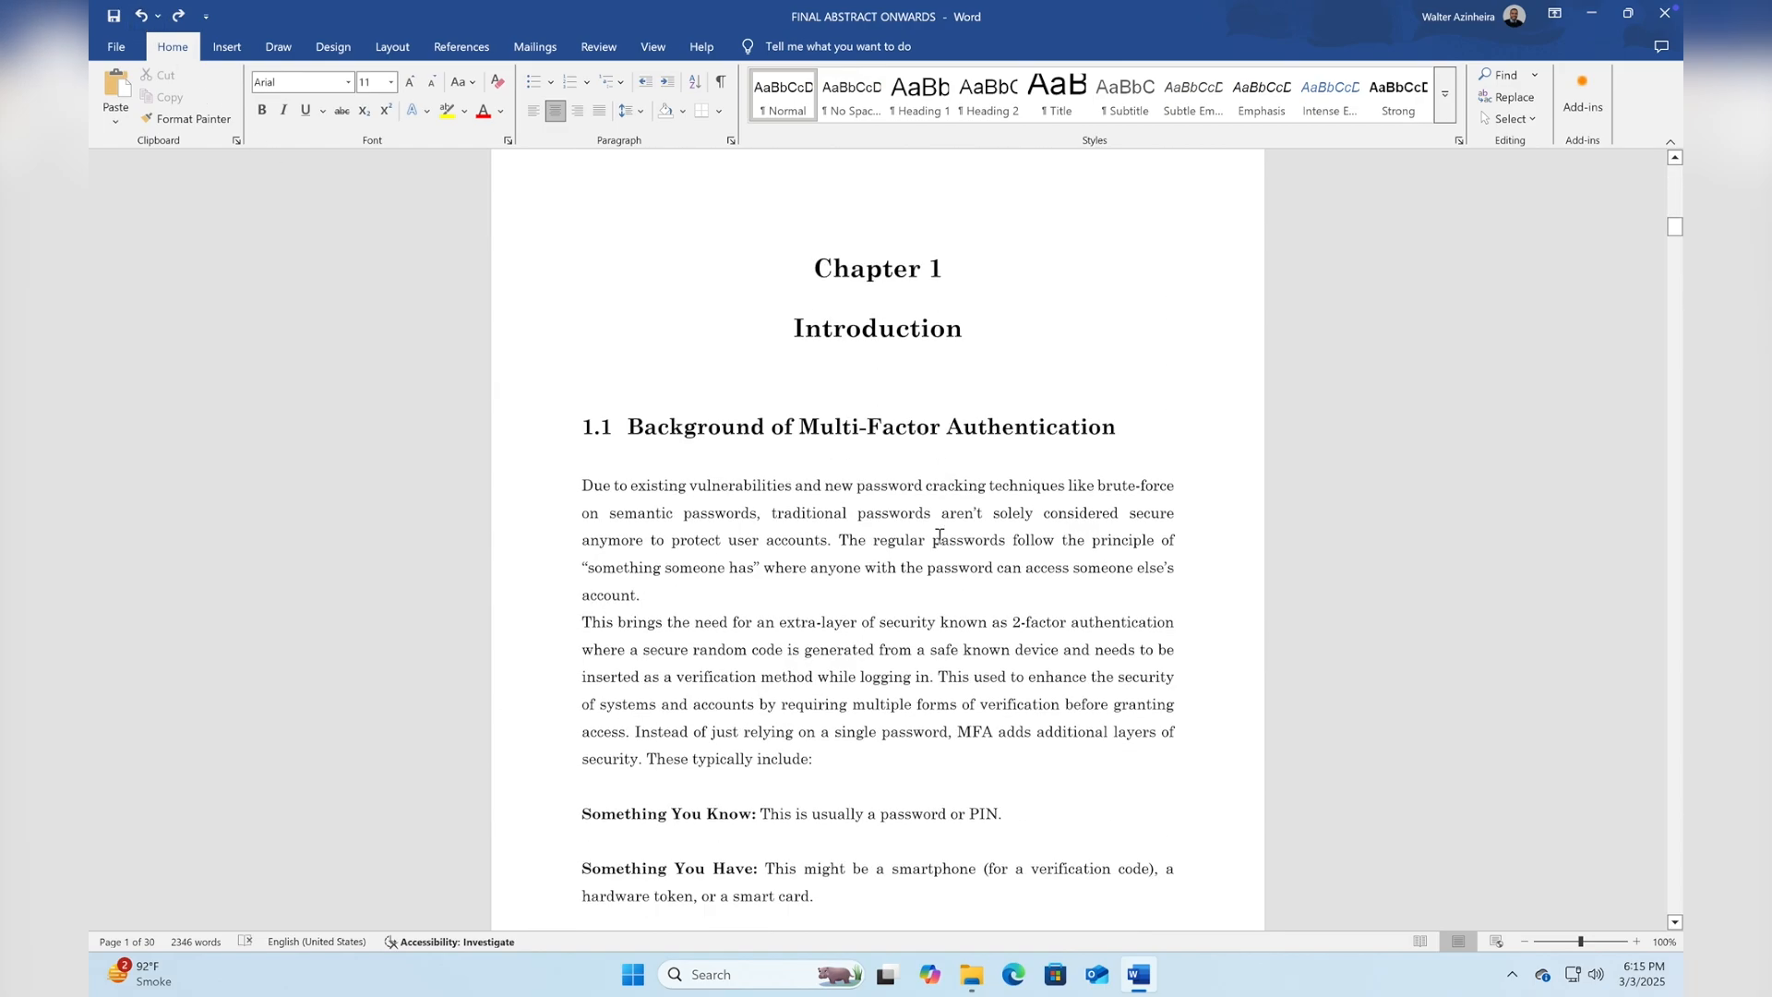
scroll(939, 538, down, 5)
scroll(940, 538, up, 12)
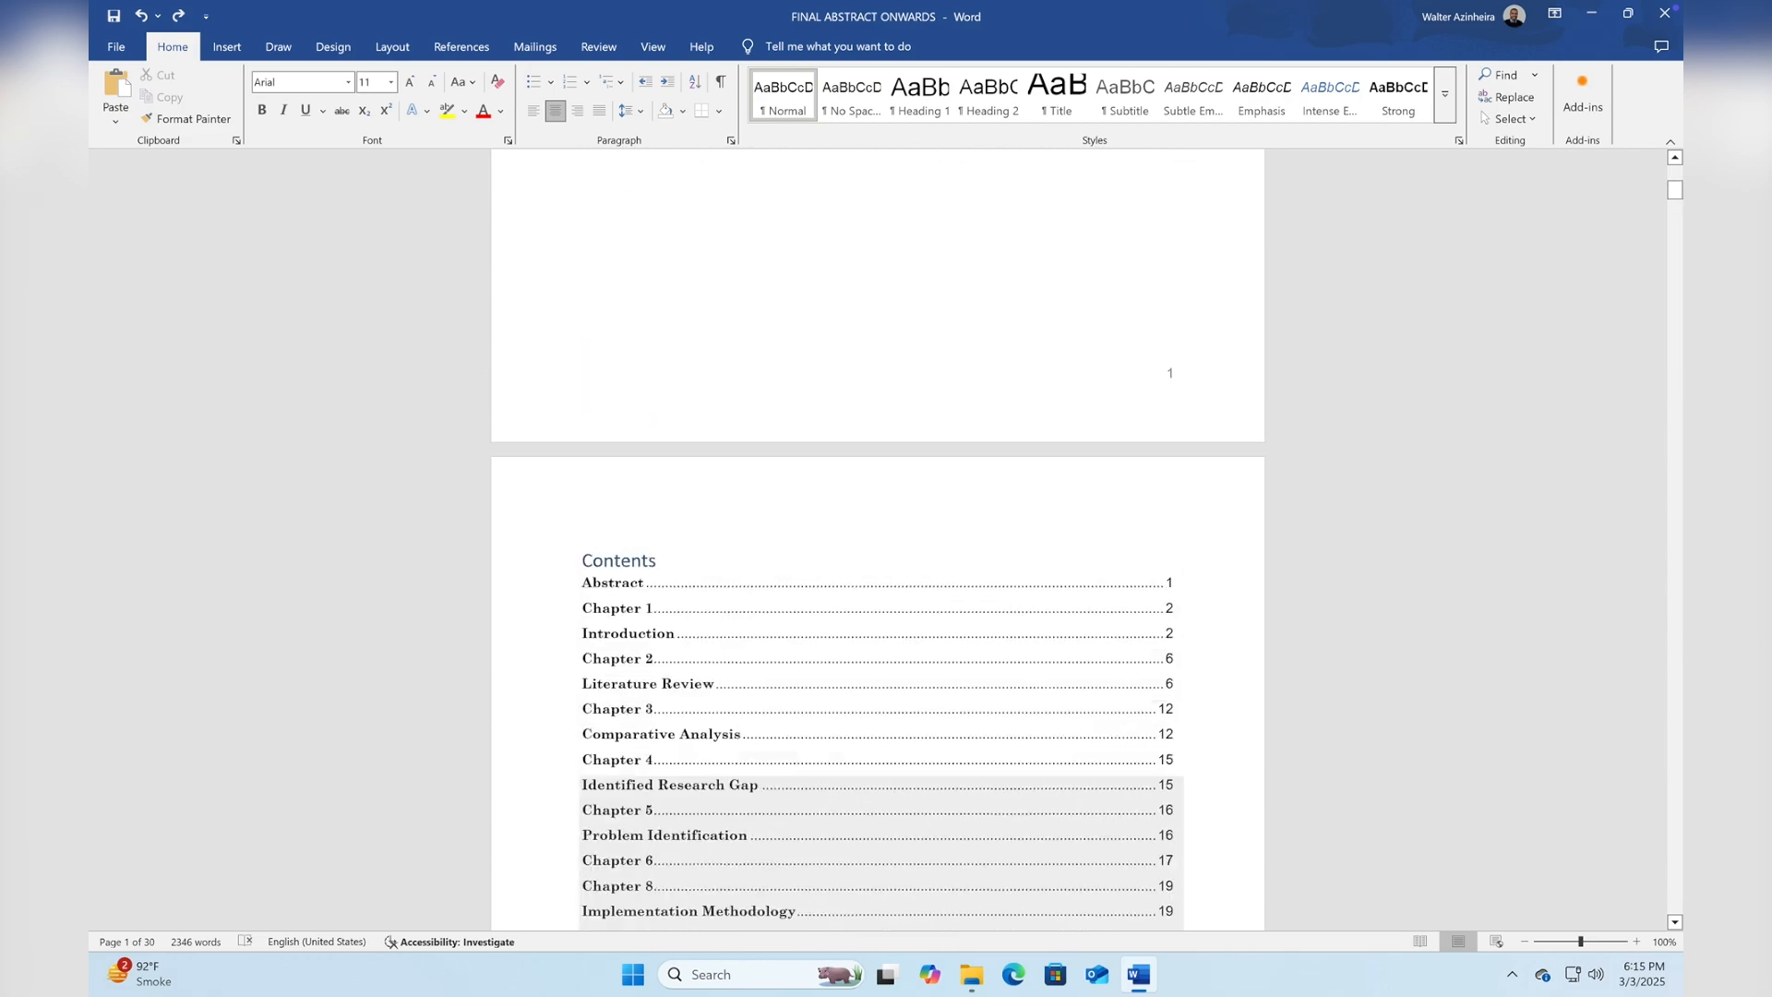
scroll(937, 526, up, 8)
scroll(941, 530, down, 6)
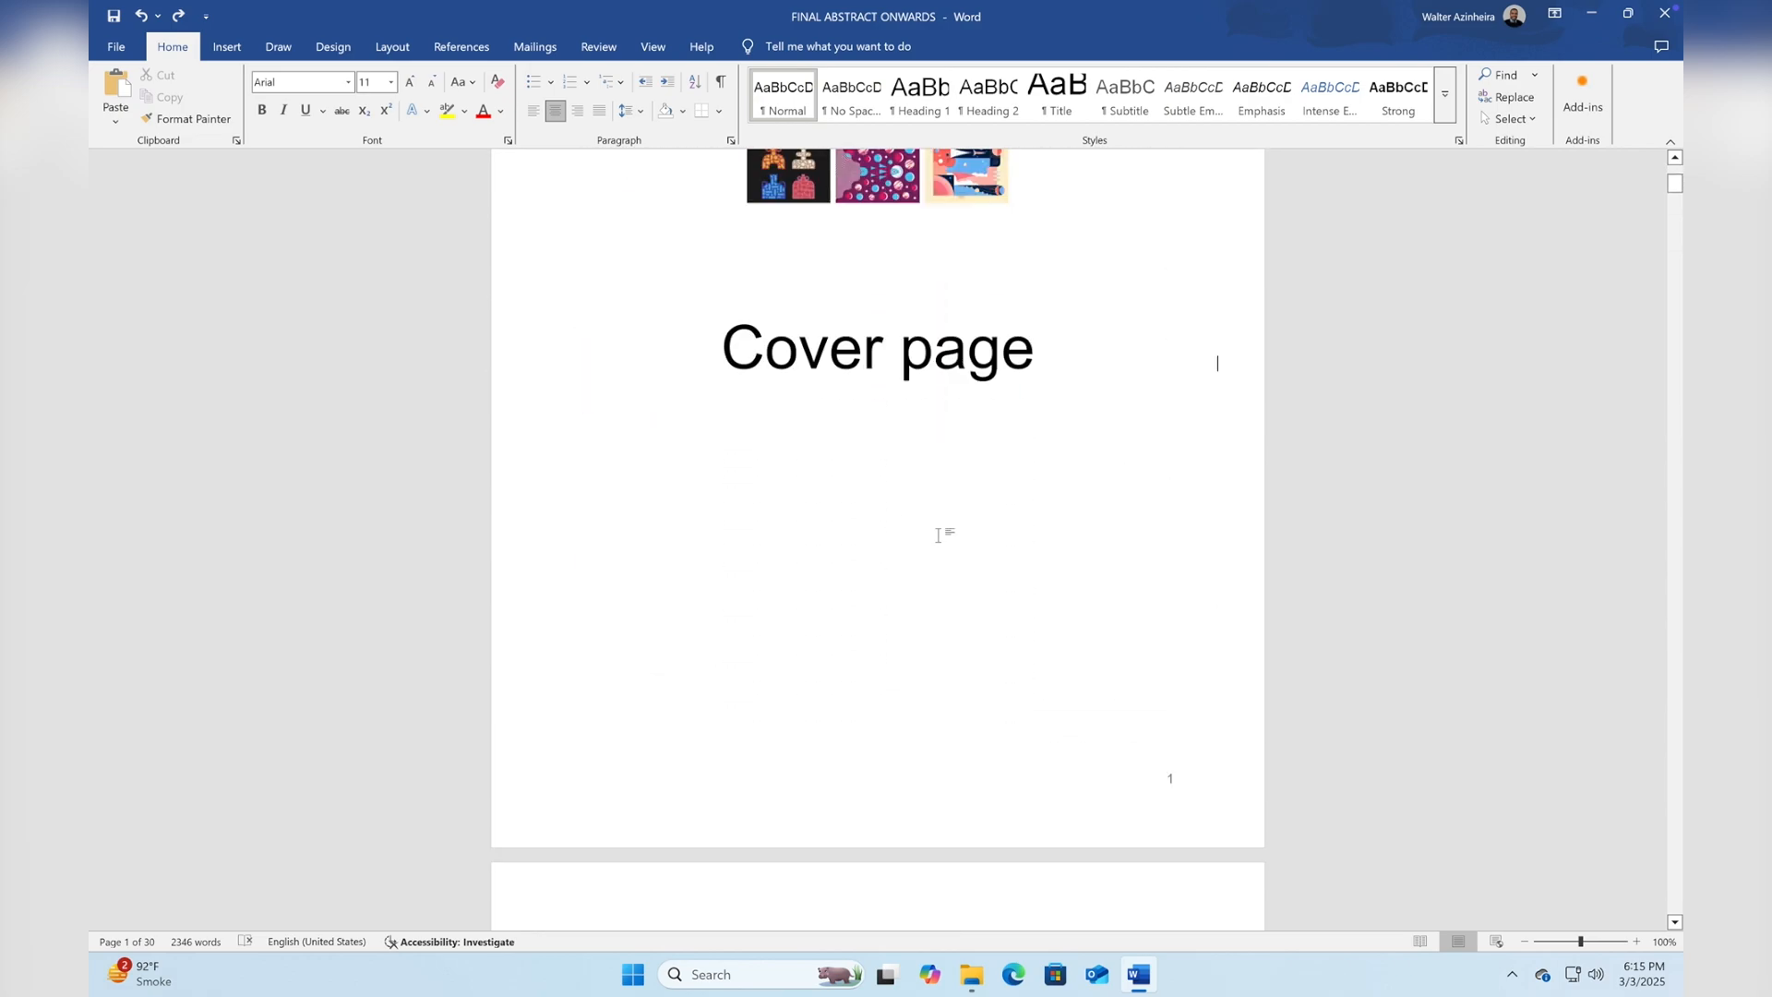
Turn on Different First Page, leaving the cover page footer without a number, and return to the document body after checking the following footers.
double_click(1168, 592)
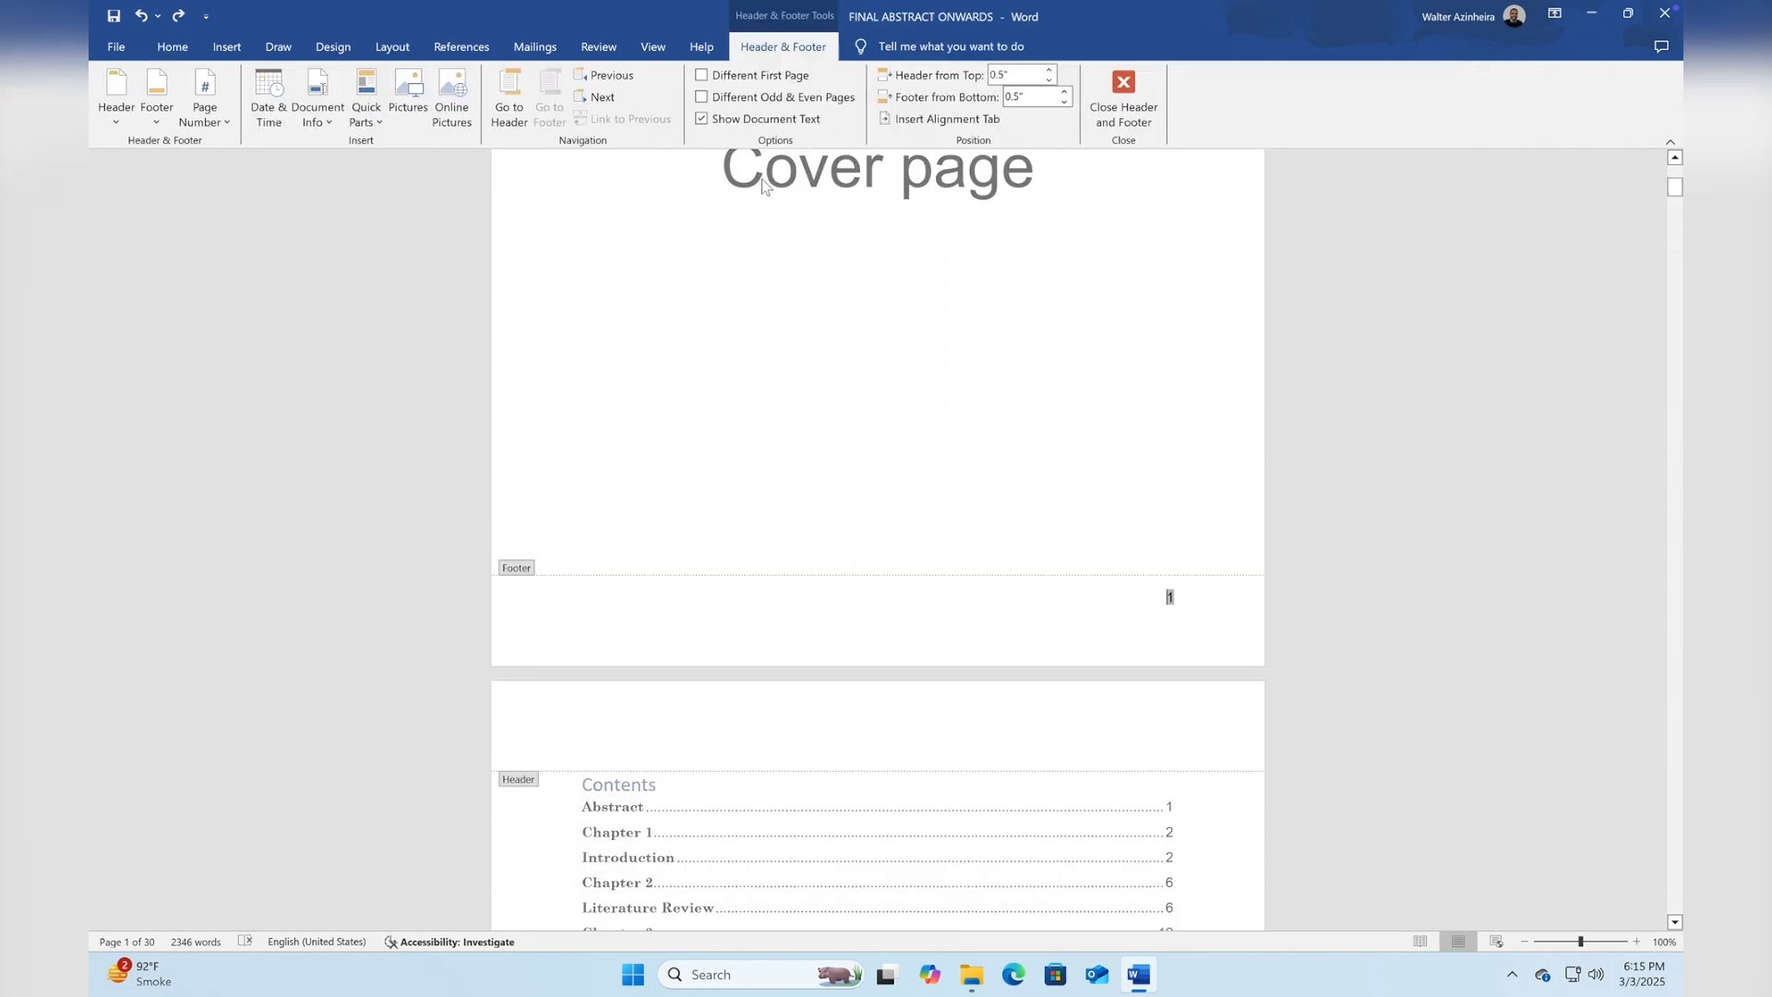
click(702, 76)
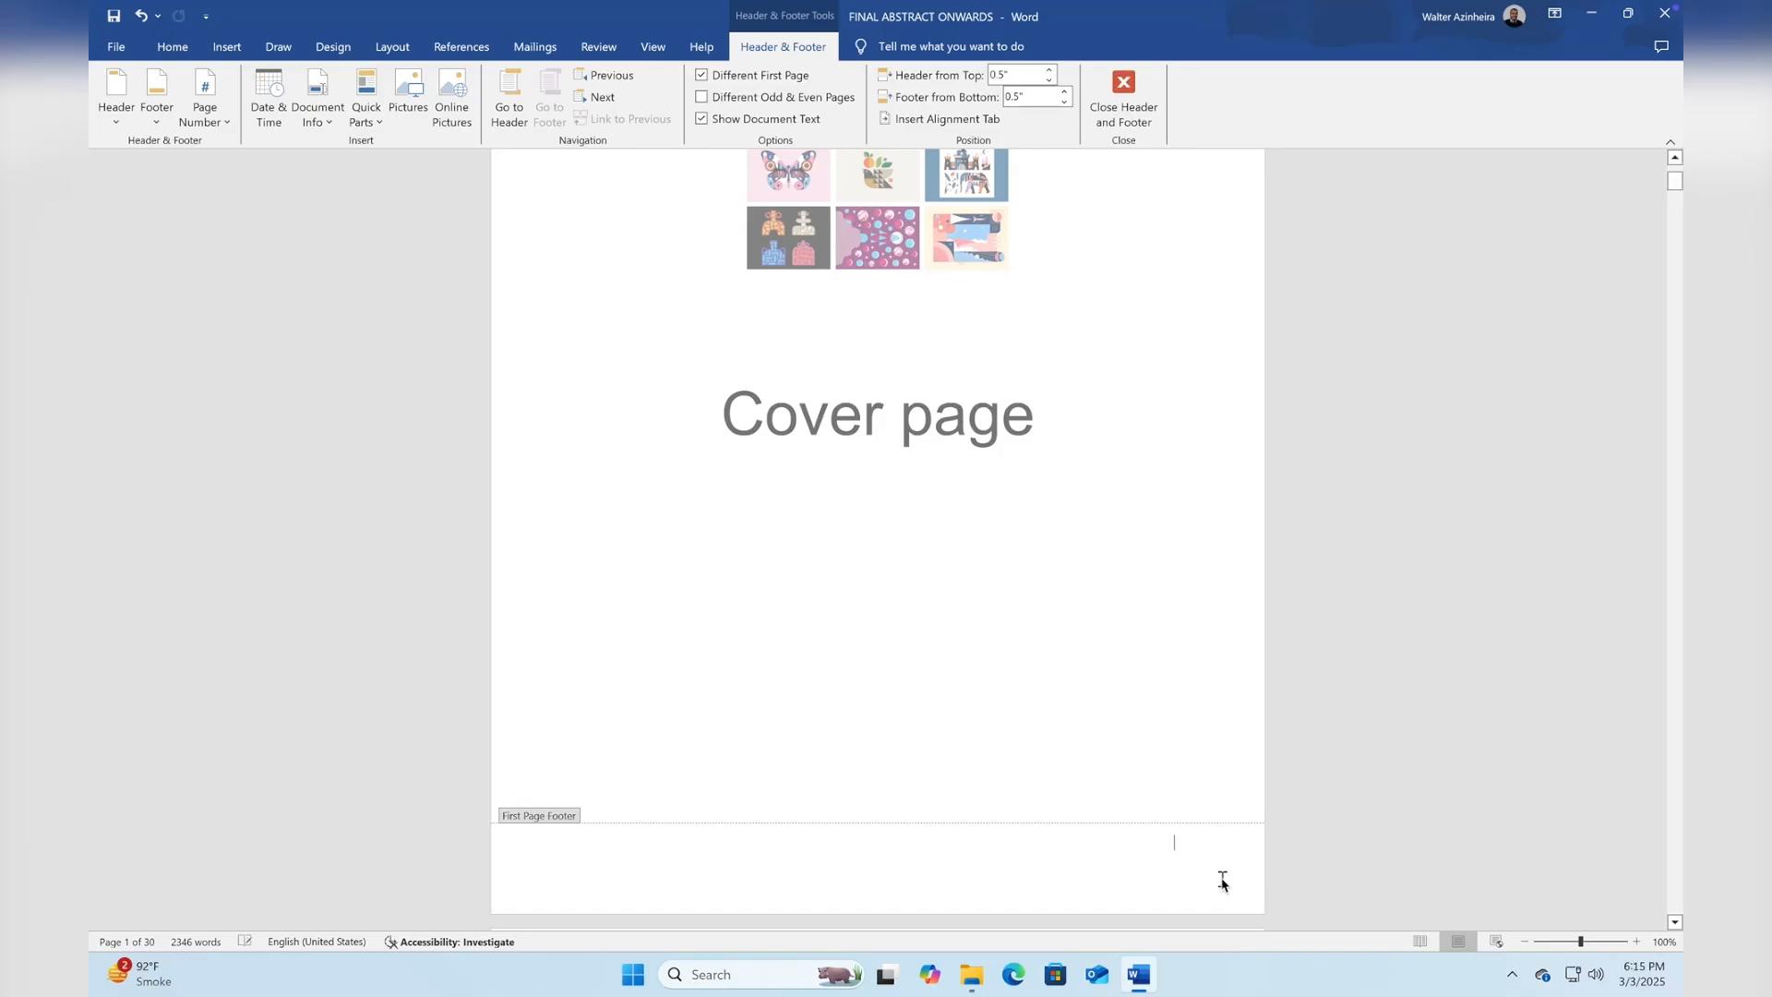
scroll(1223, 883, down, 15)
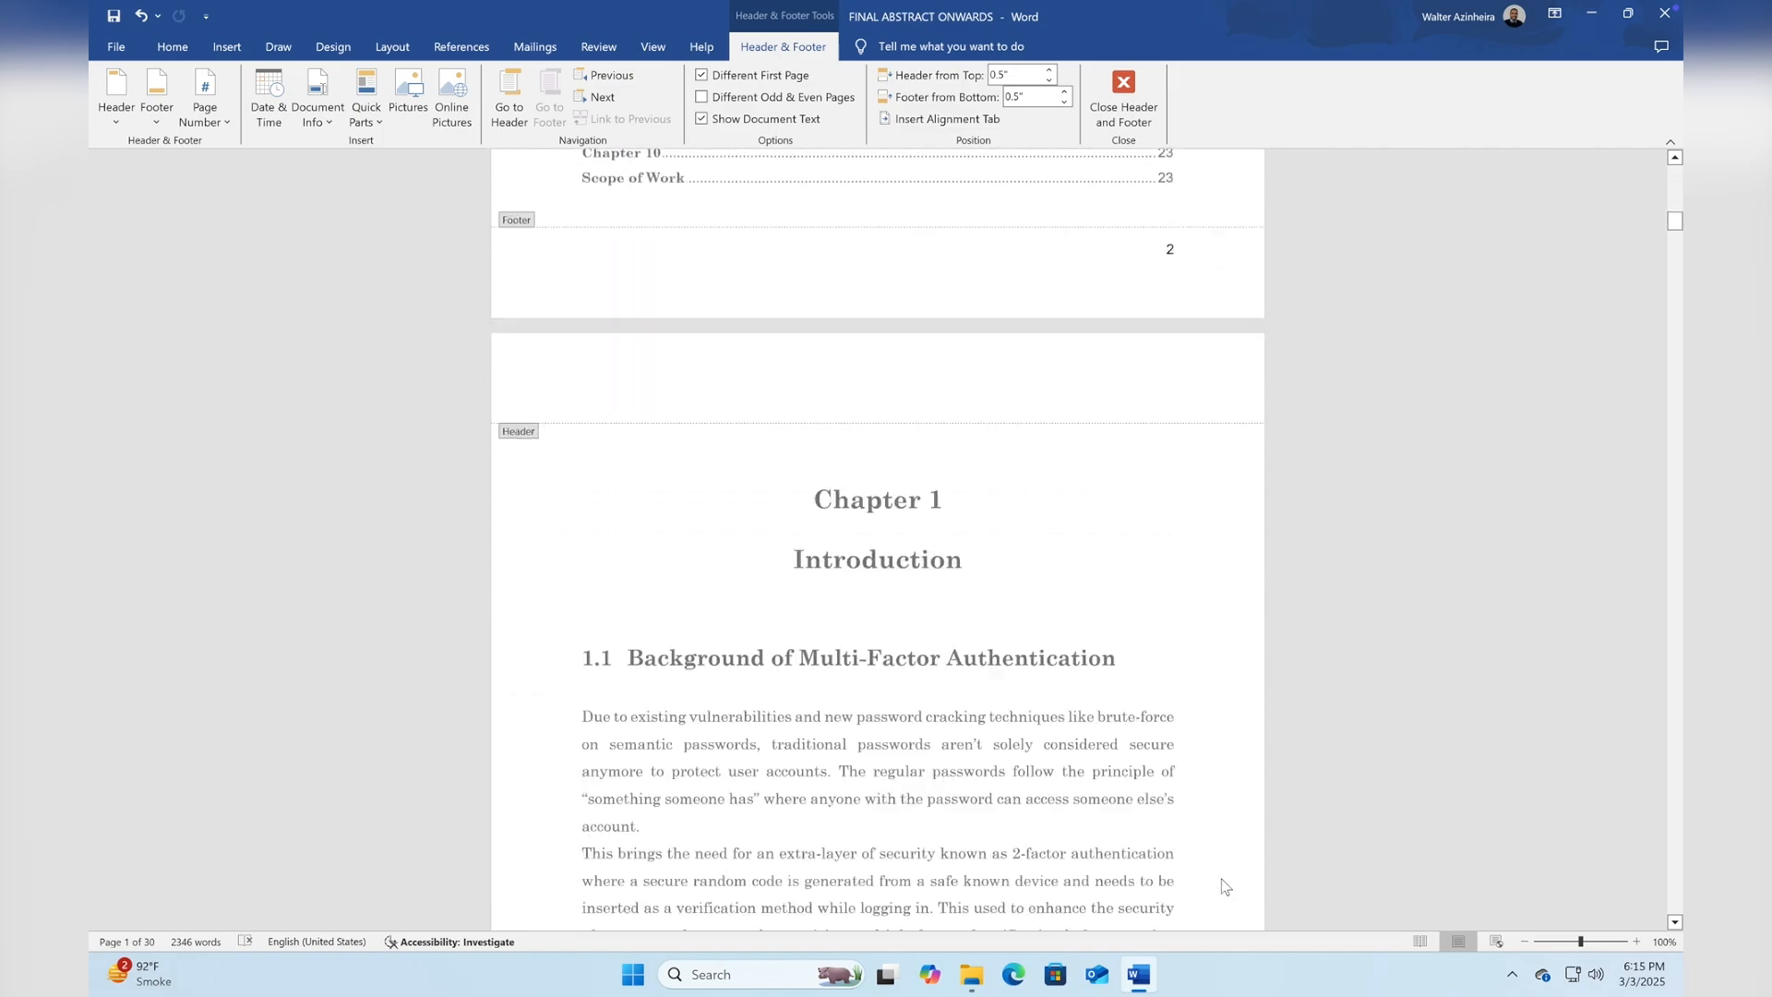
scroll(1224, 886, down, 6)
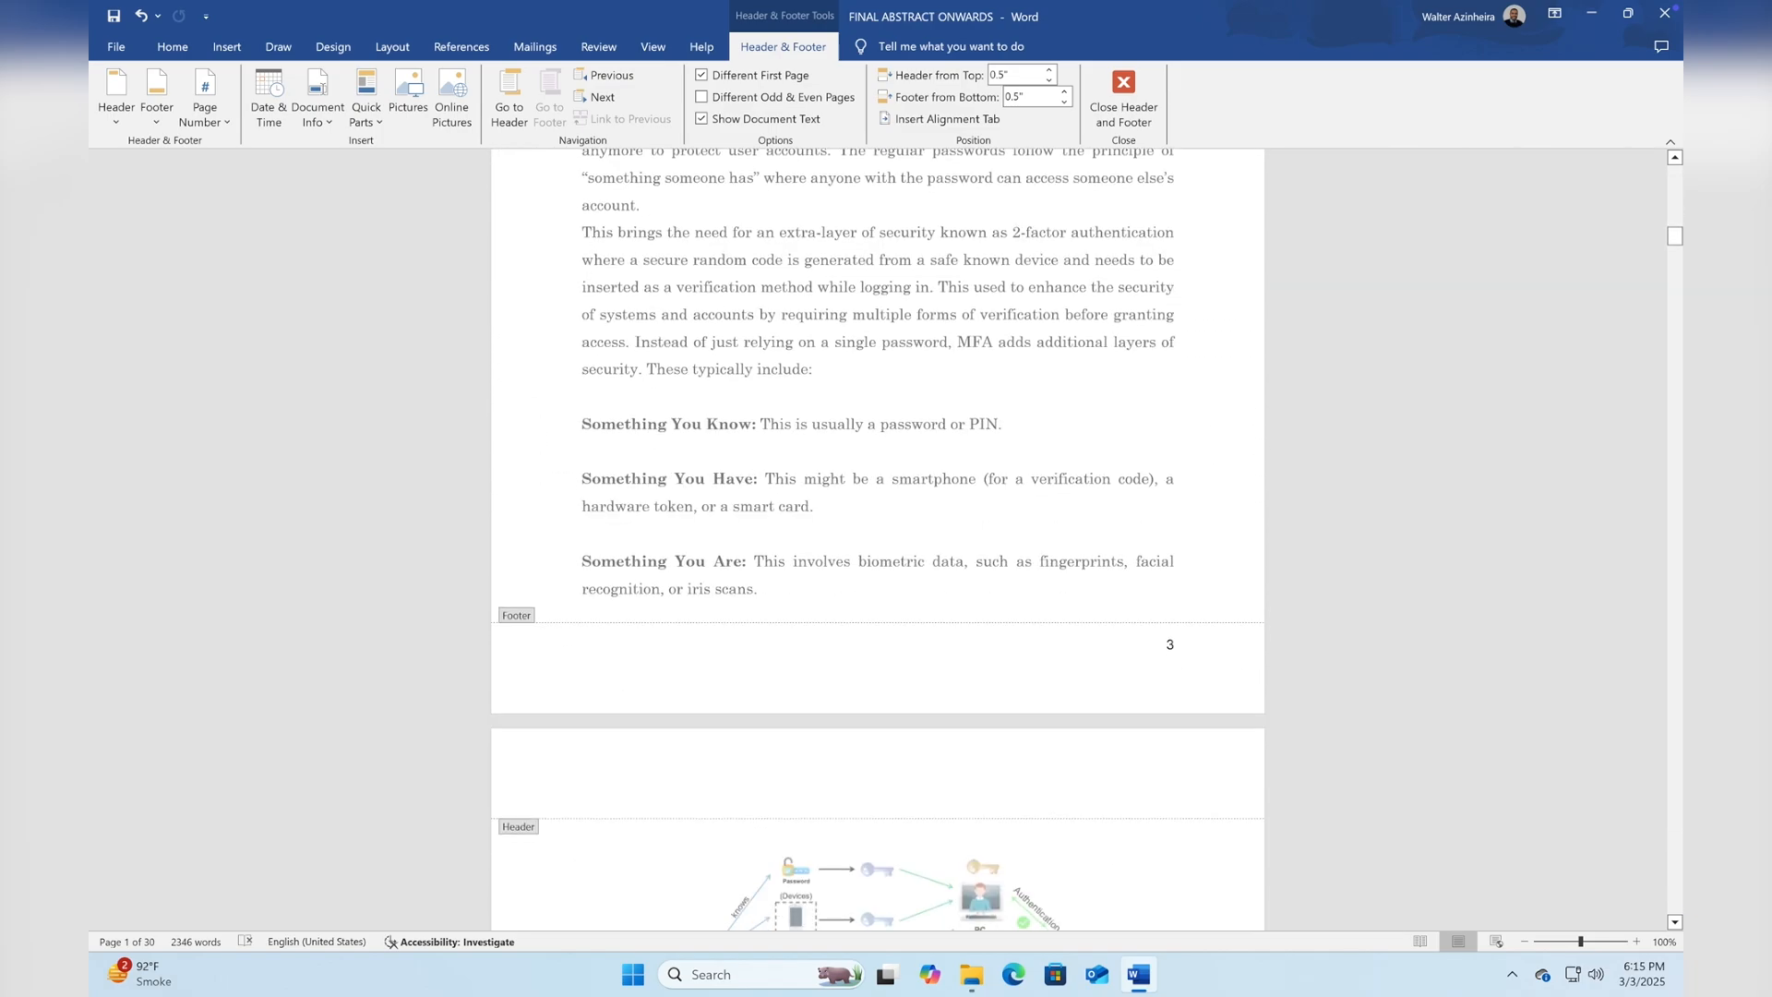
scroll(1225, 886, up, 20)
scroll(1188, 836, up, 5)
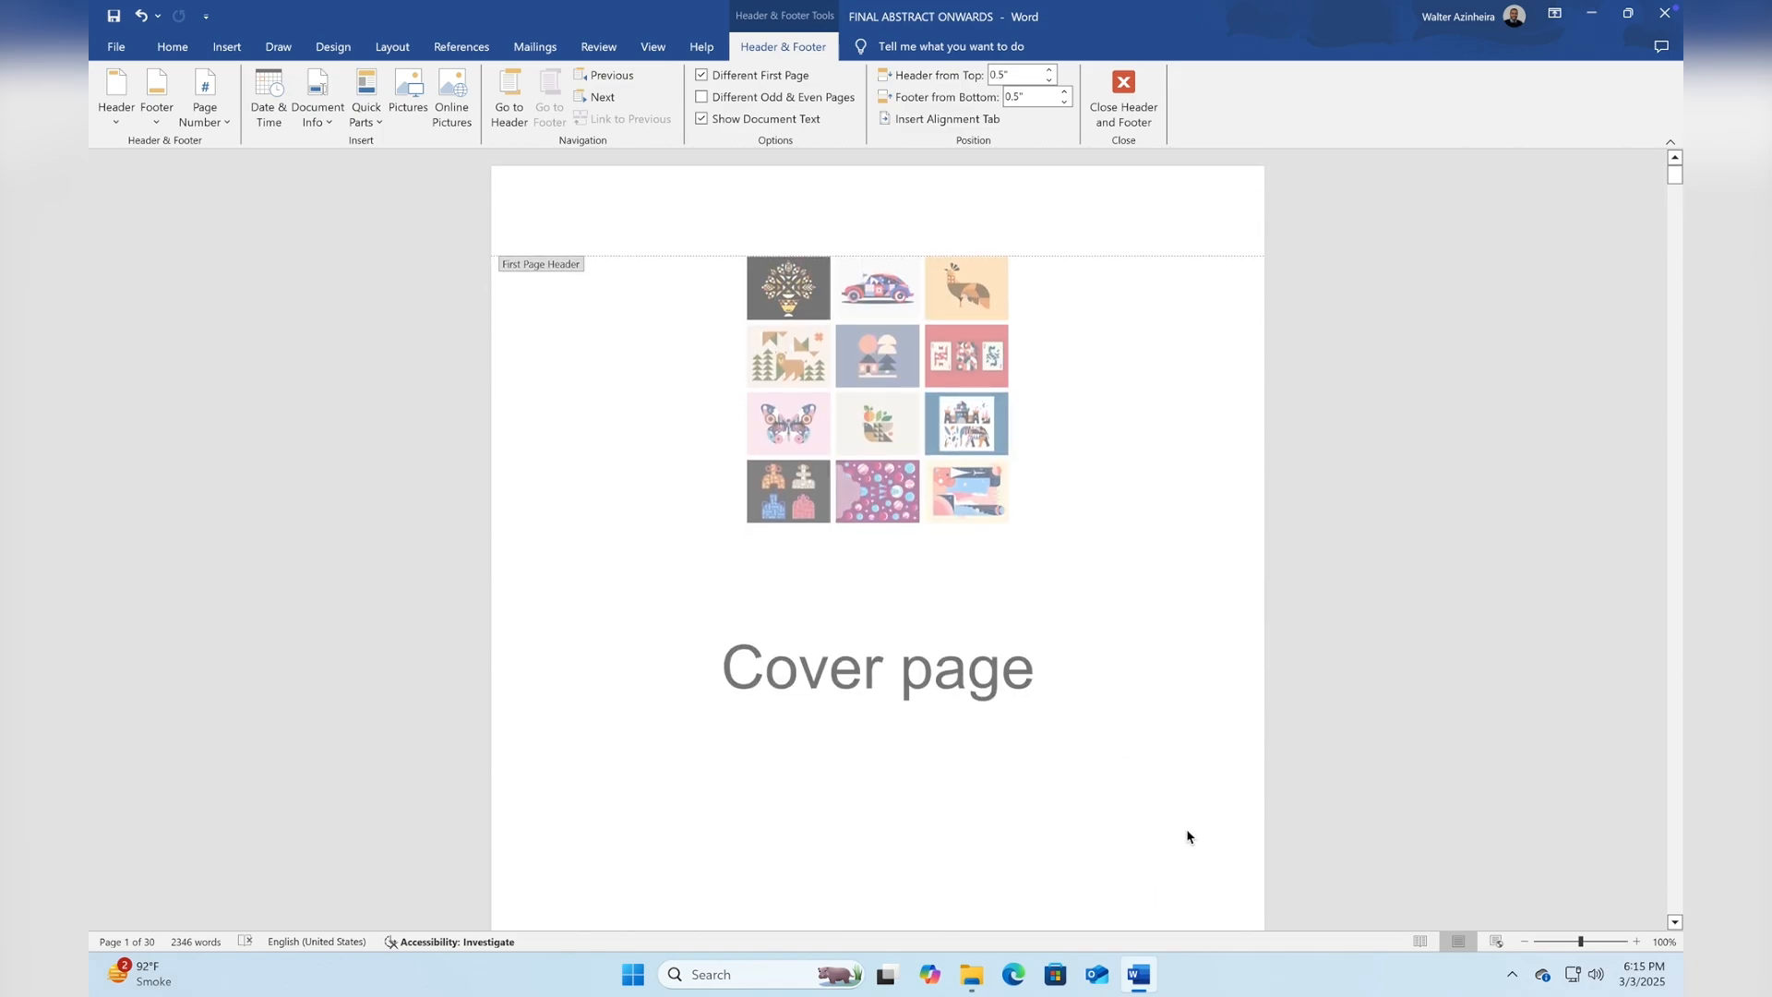
double_click(1161, 787)
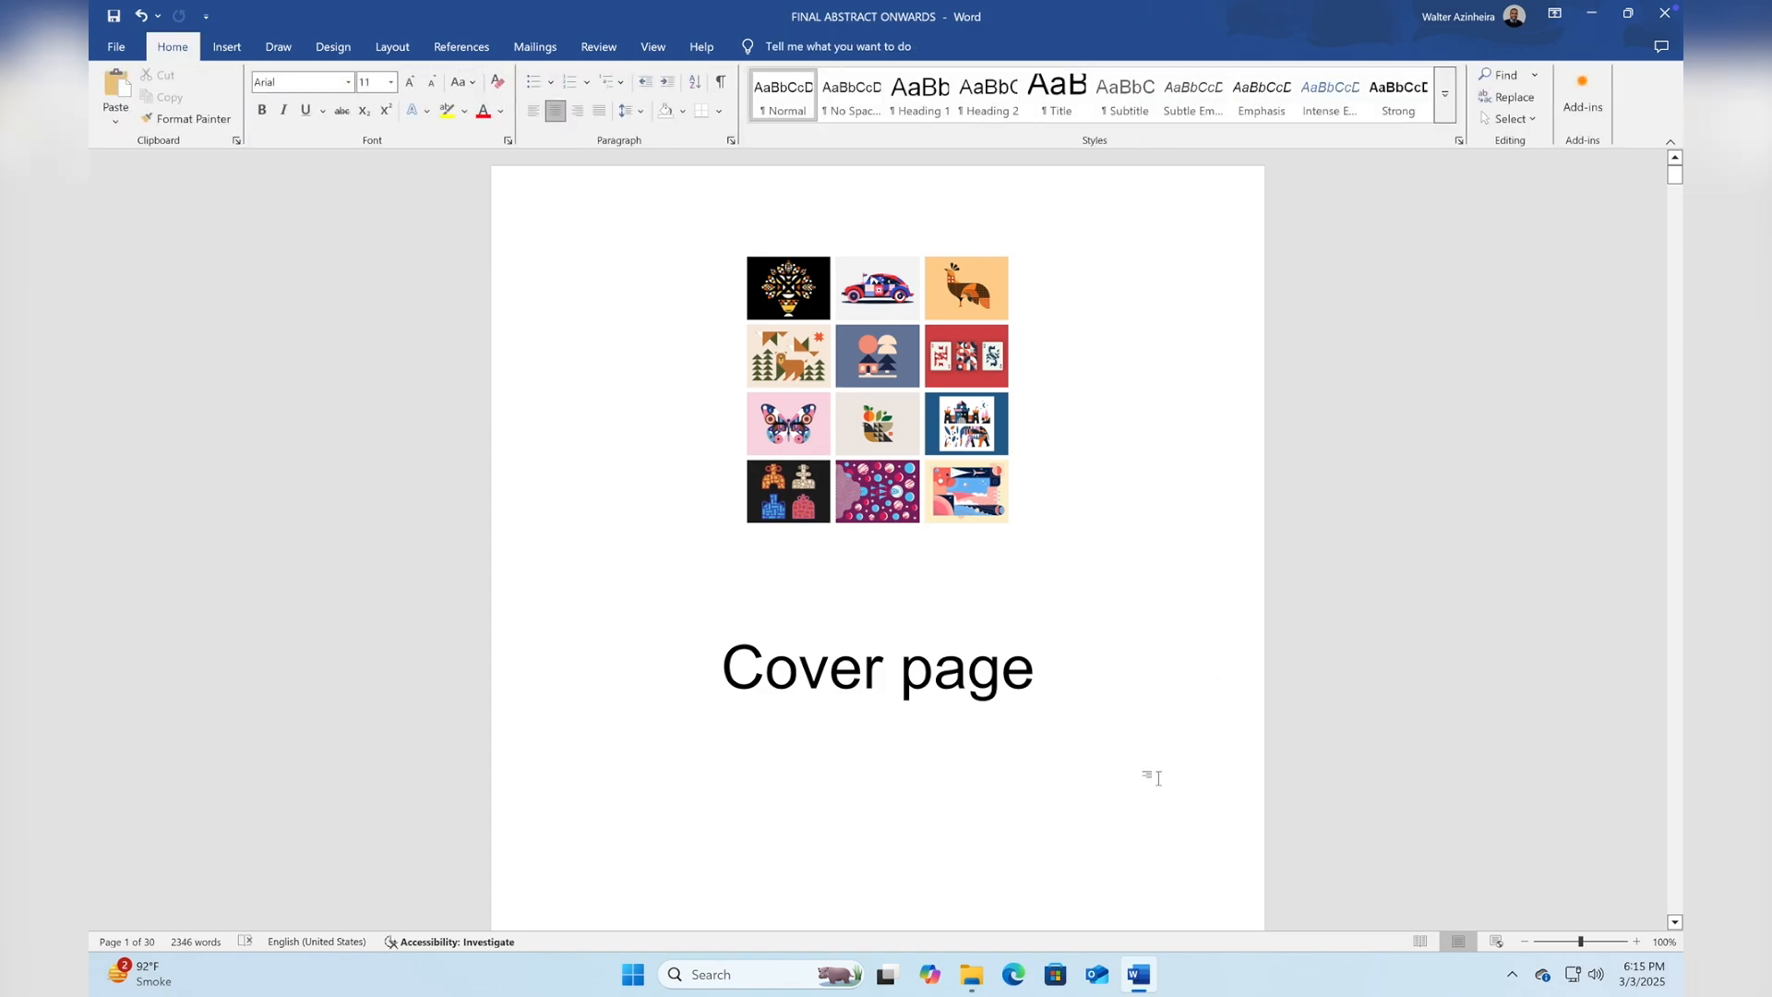
From the contents page footer, set the page numbering to start at 0 and return to the document body.
scroll(1158, 778, down, 10)
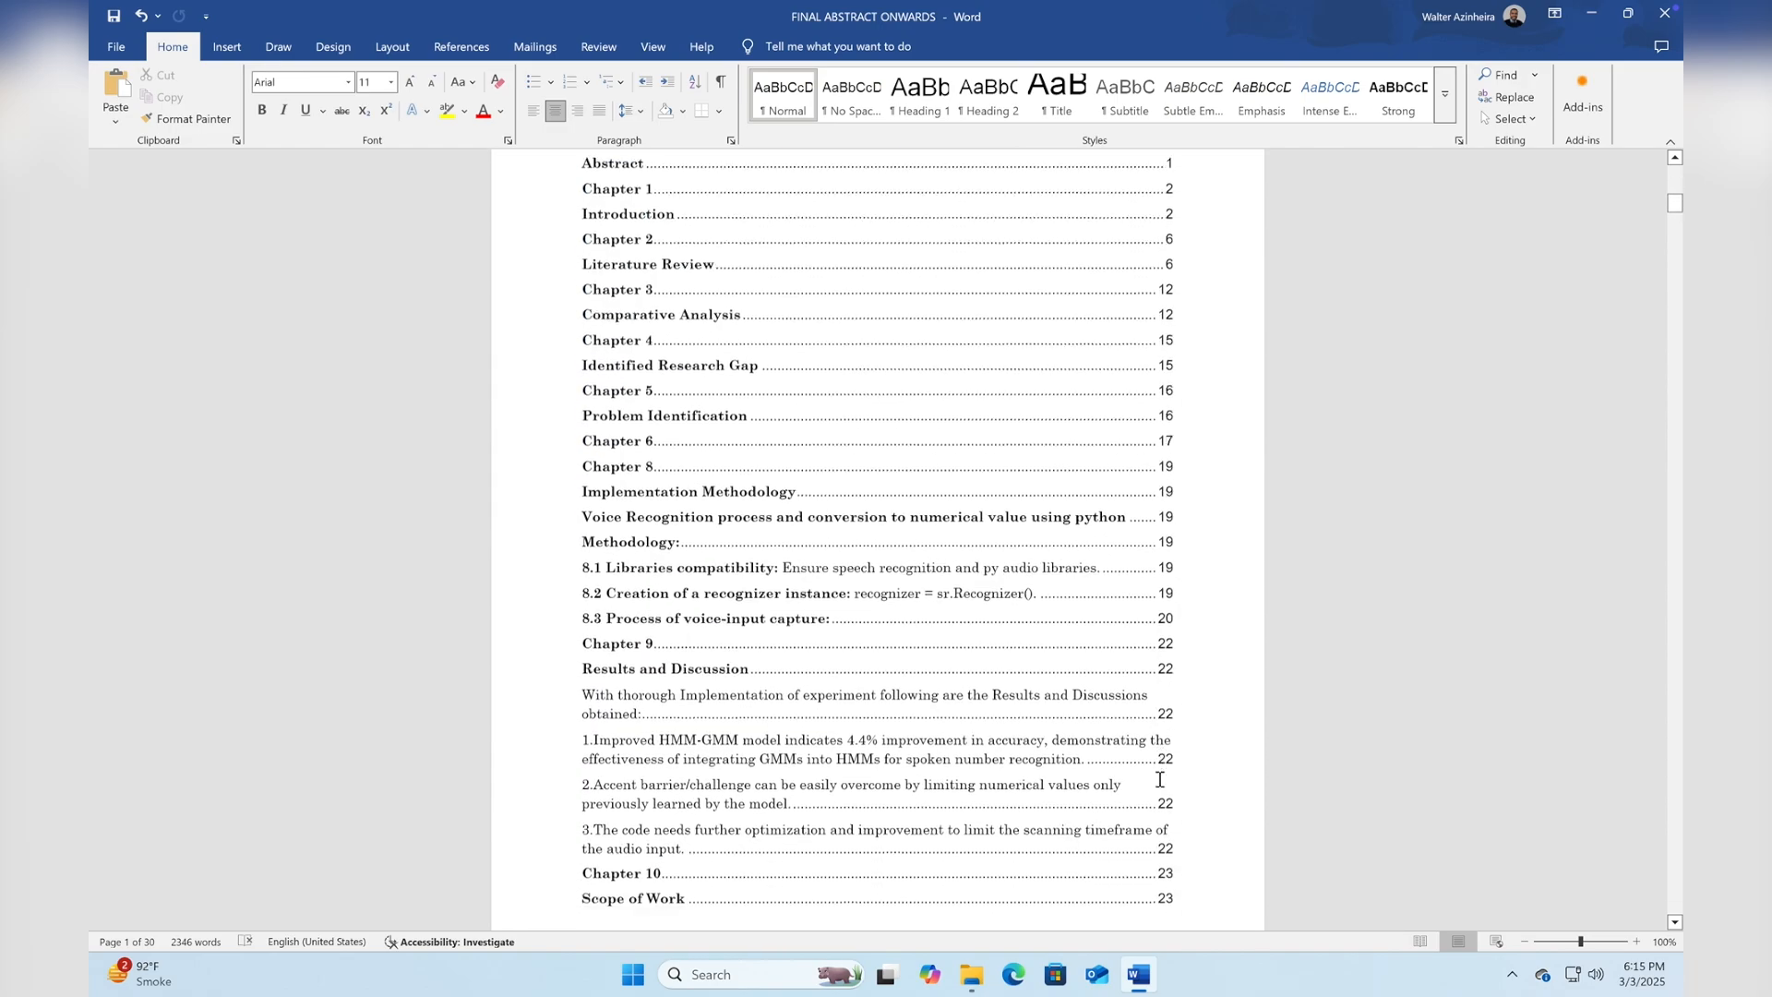
scroll(1160, 780, up, 10)
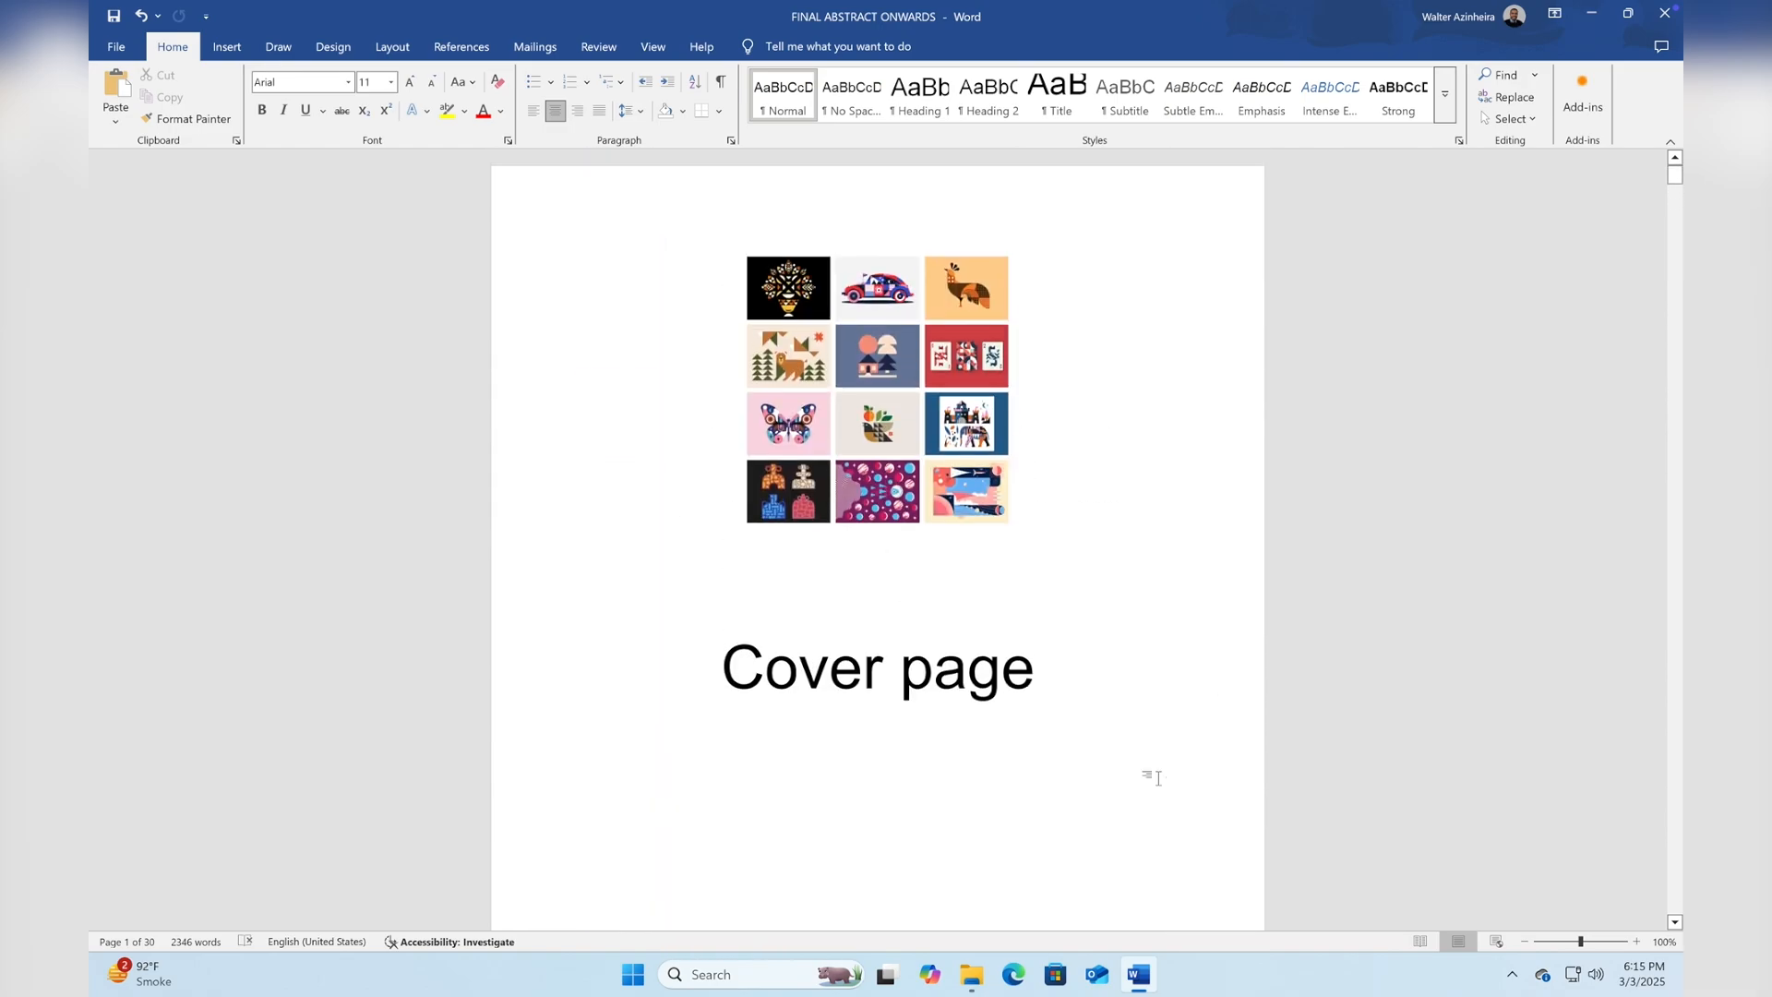
scroll(1159, 778, down, 10)
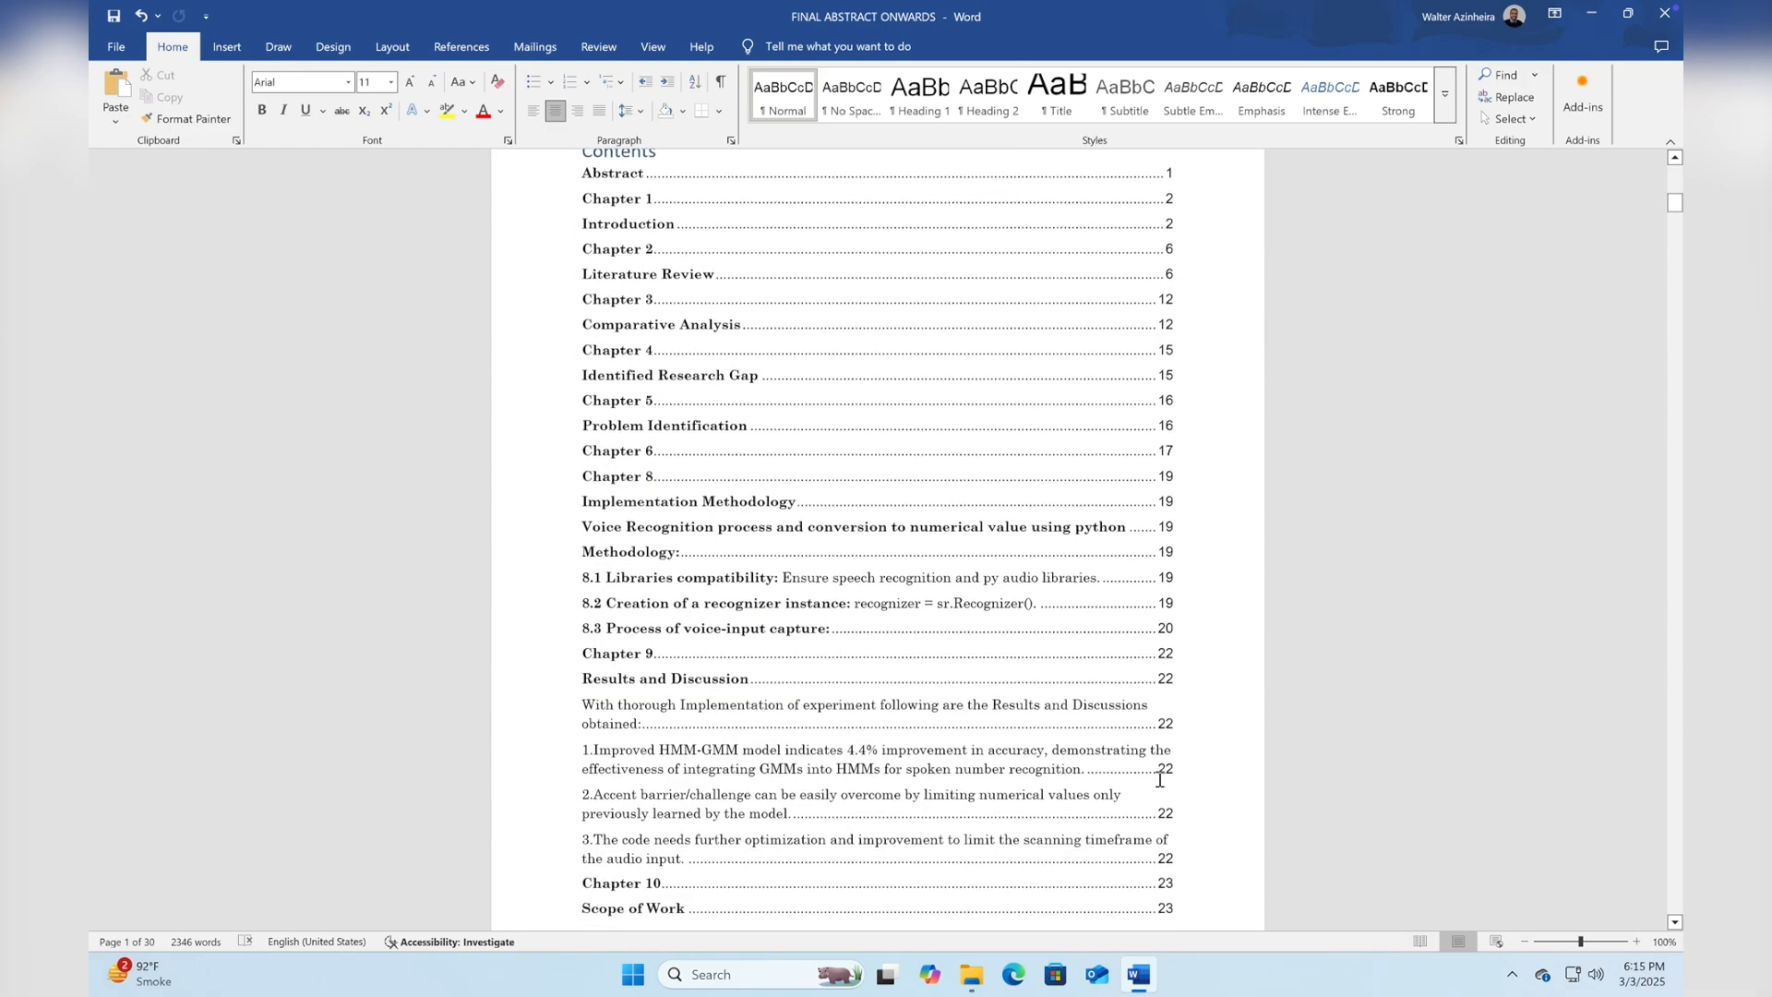
scroll(1159, 780, down, 5)
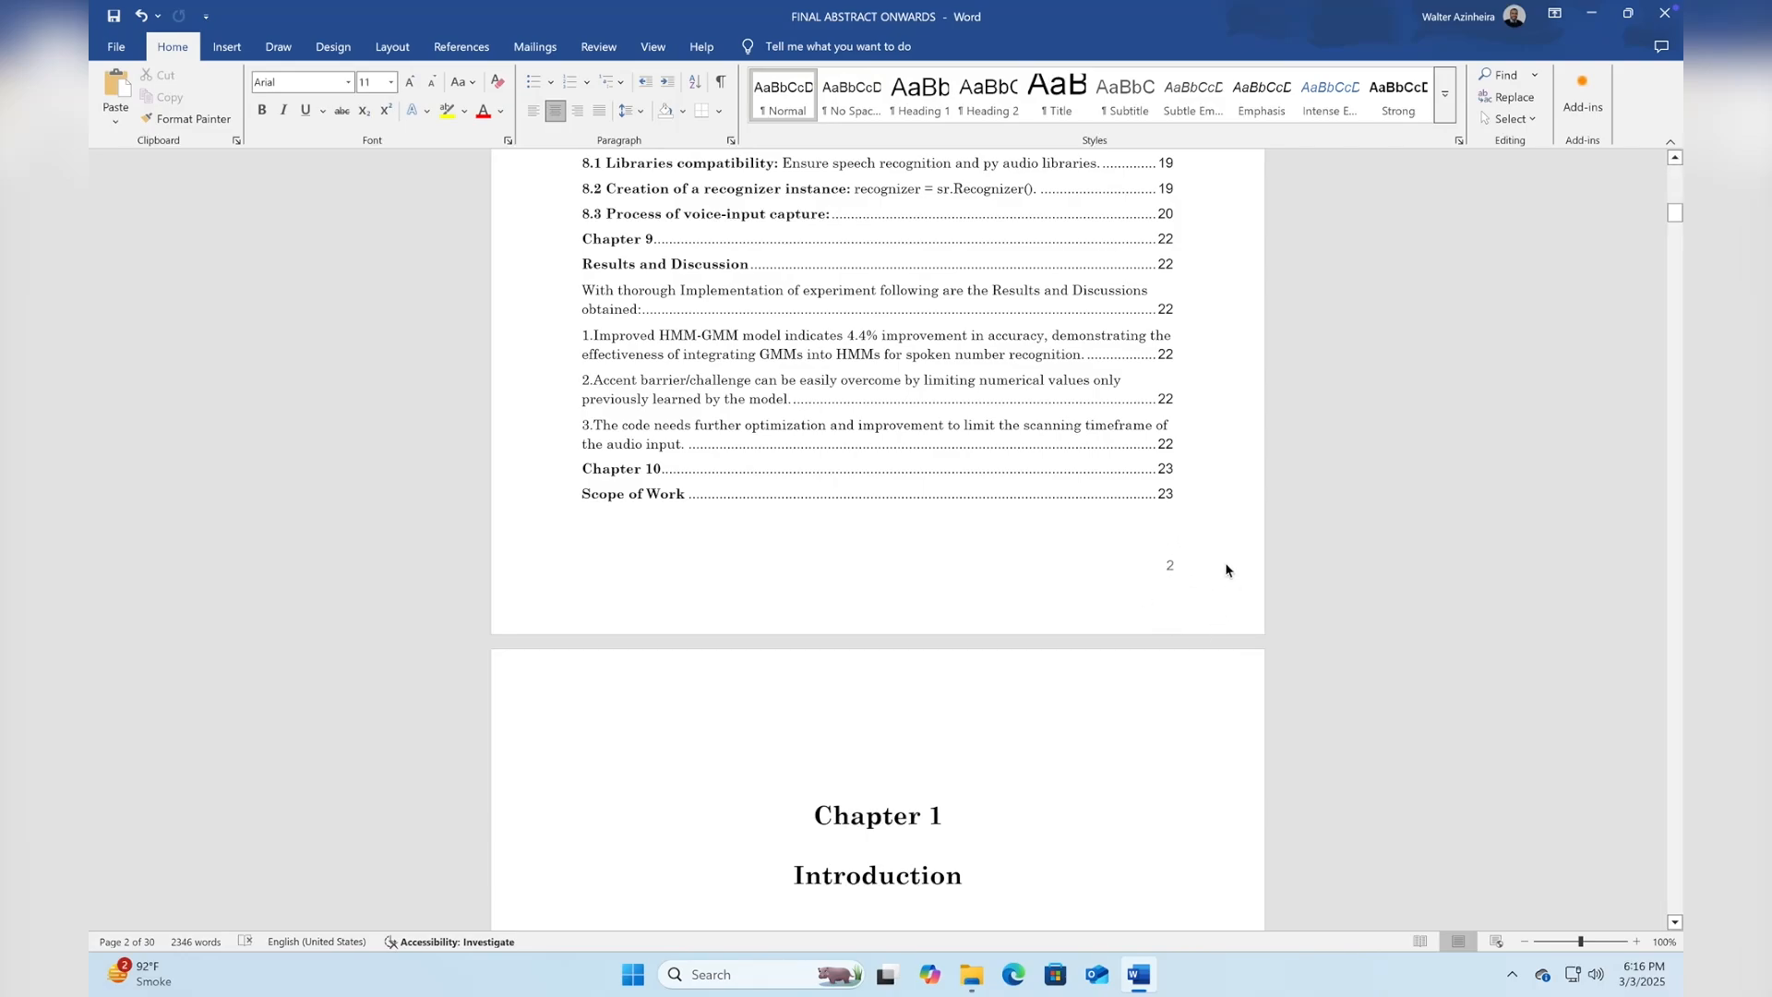
double_click(1170, 571)
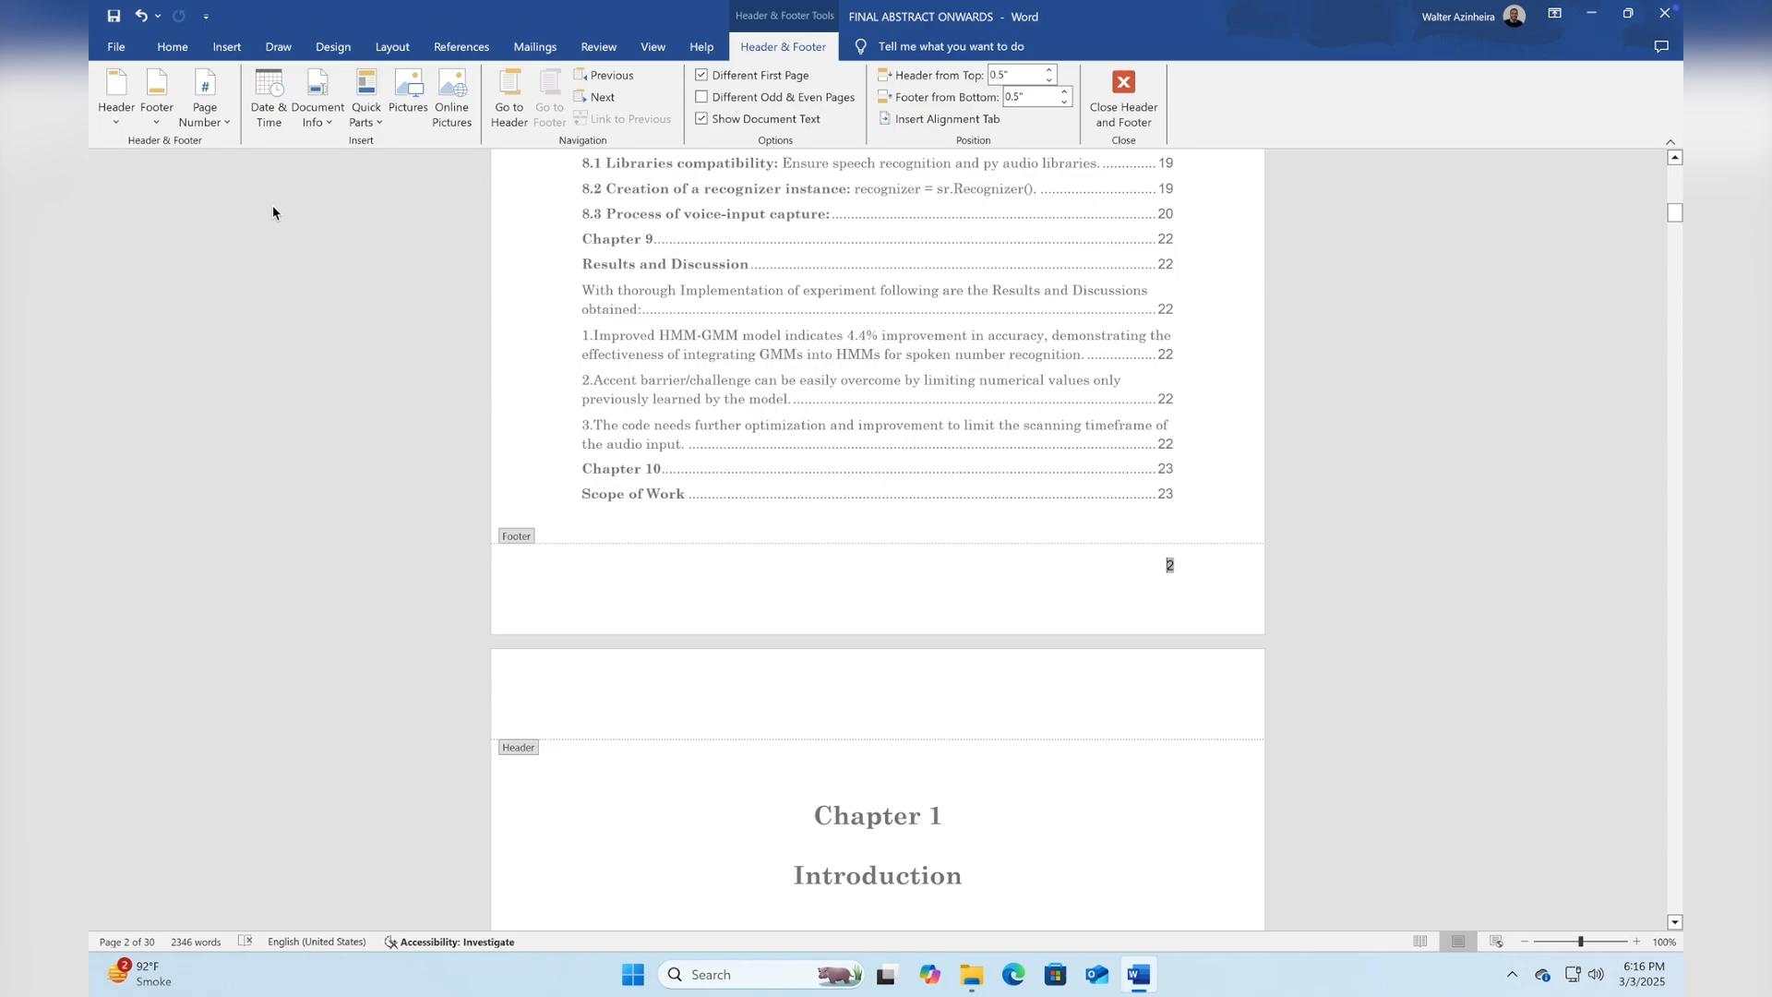
click(212, 116)
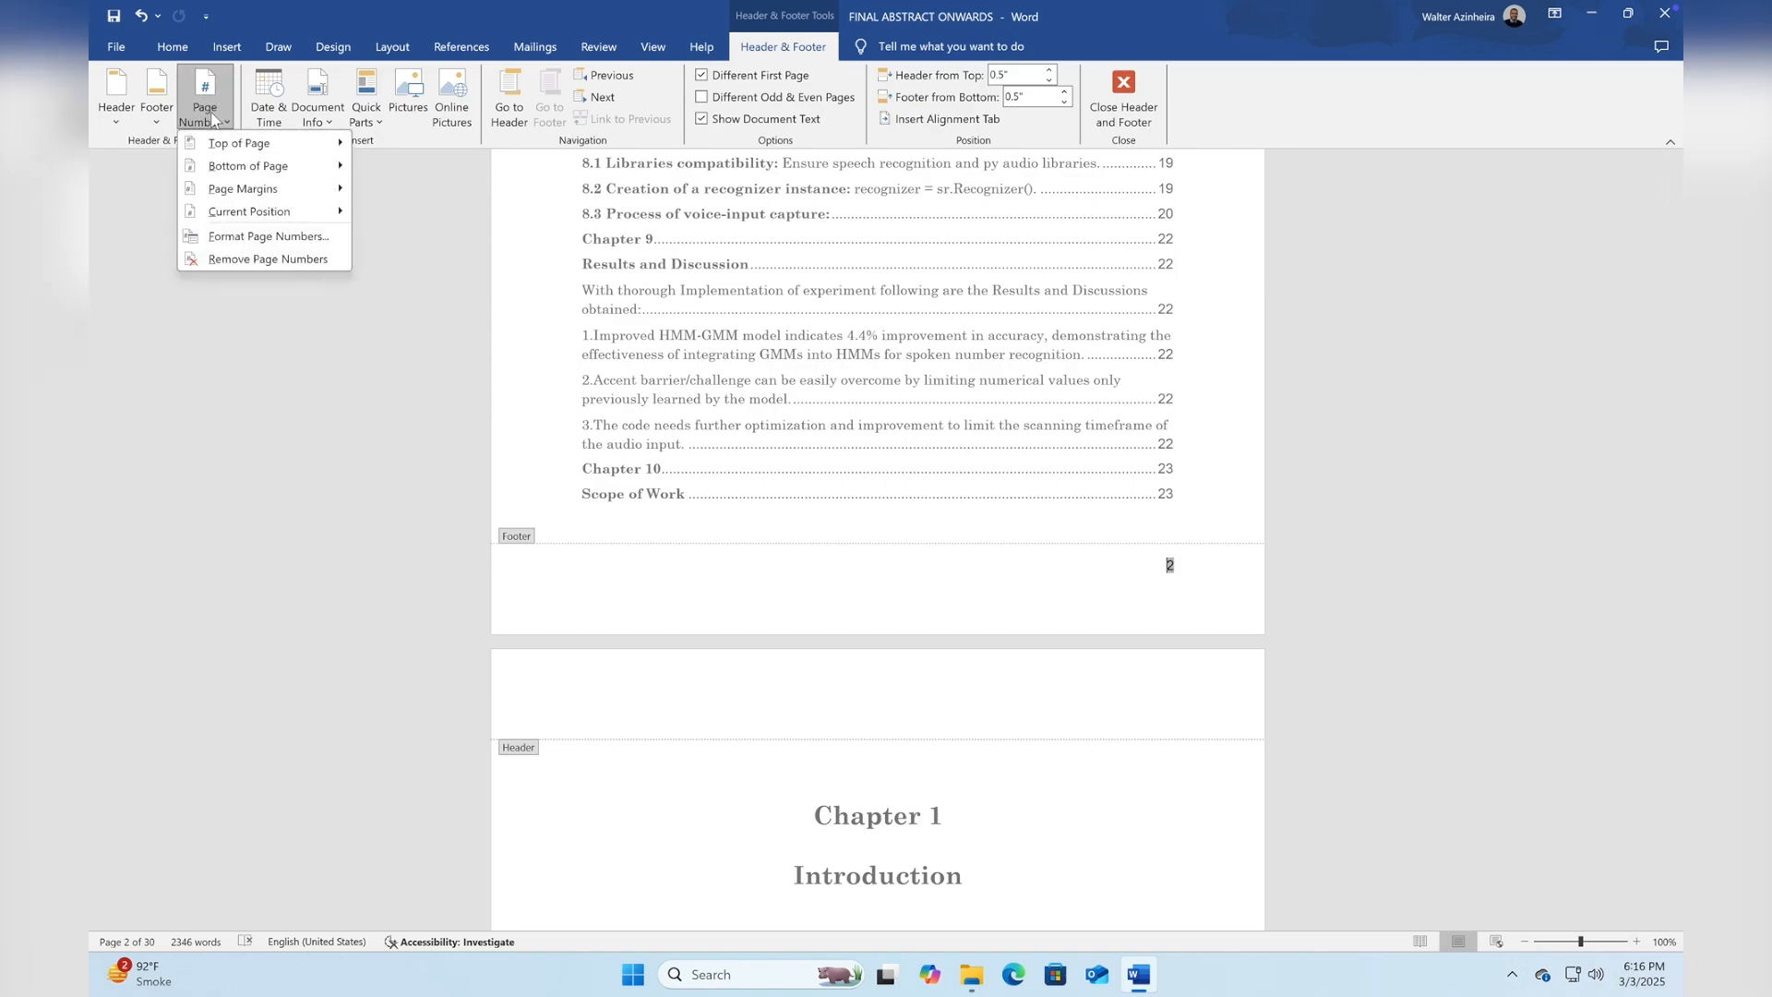
click(232, 236)
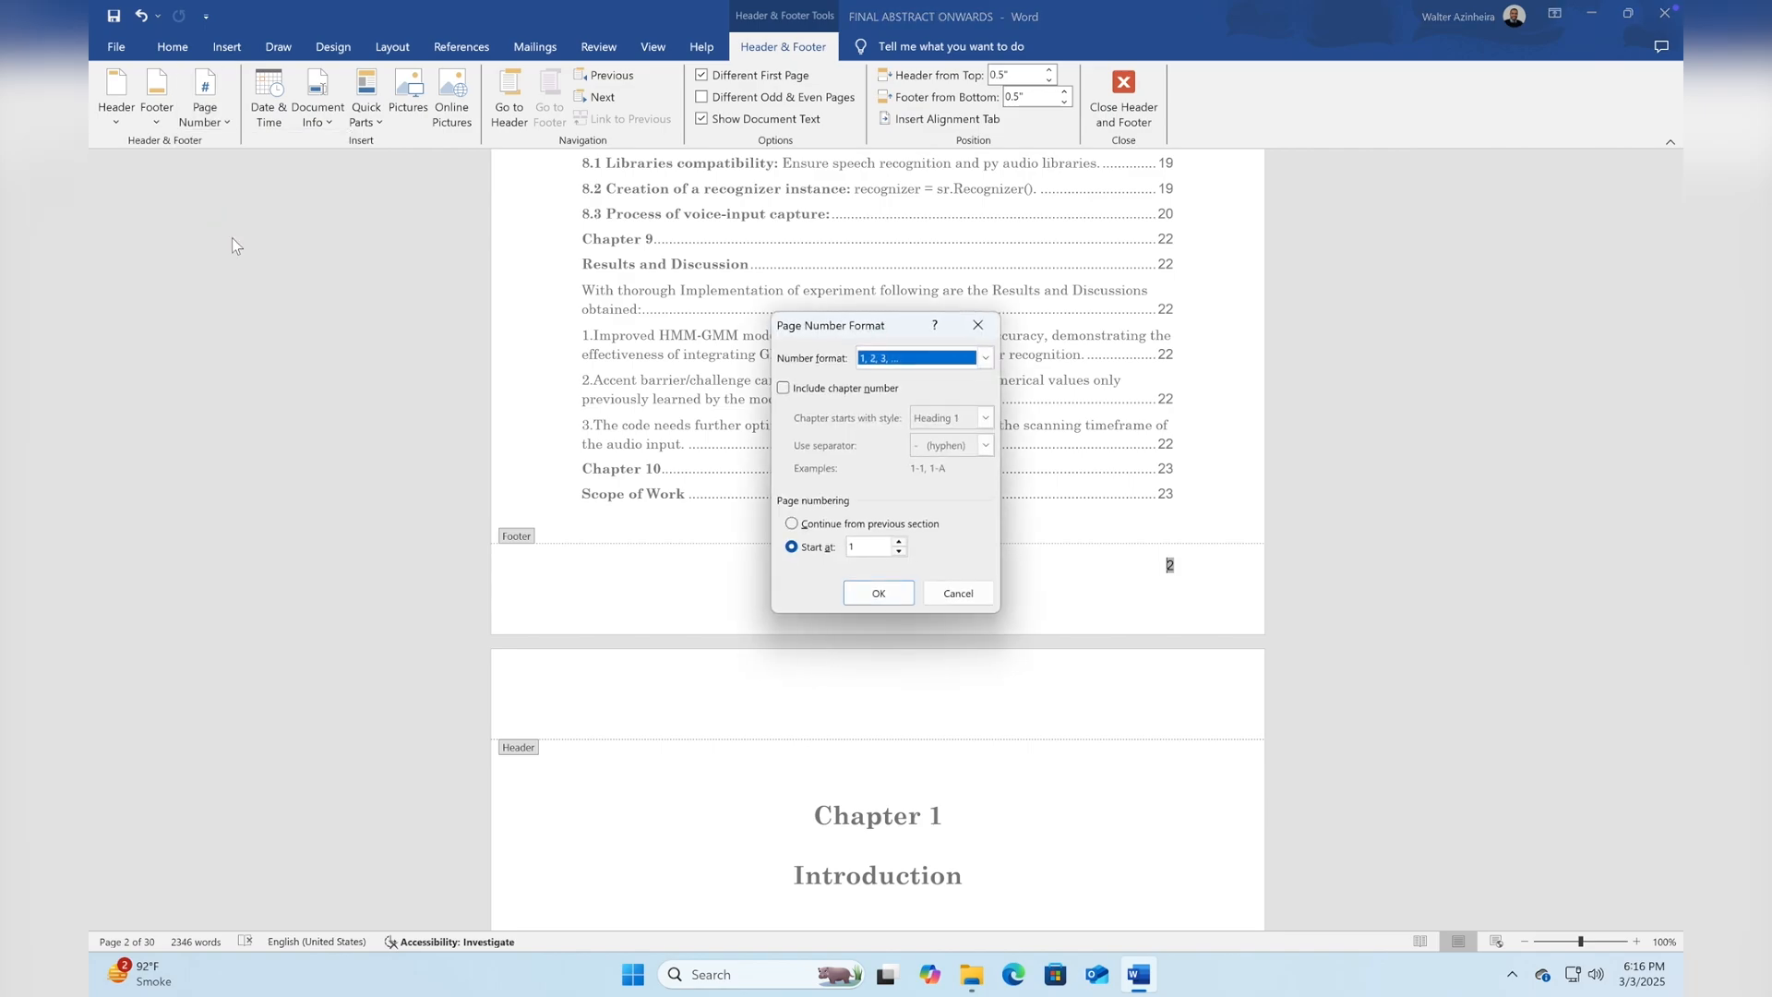
click(899, 552)
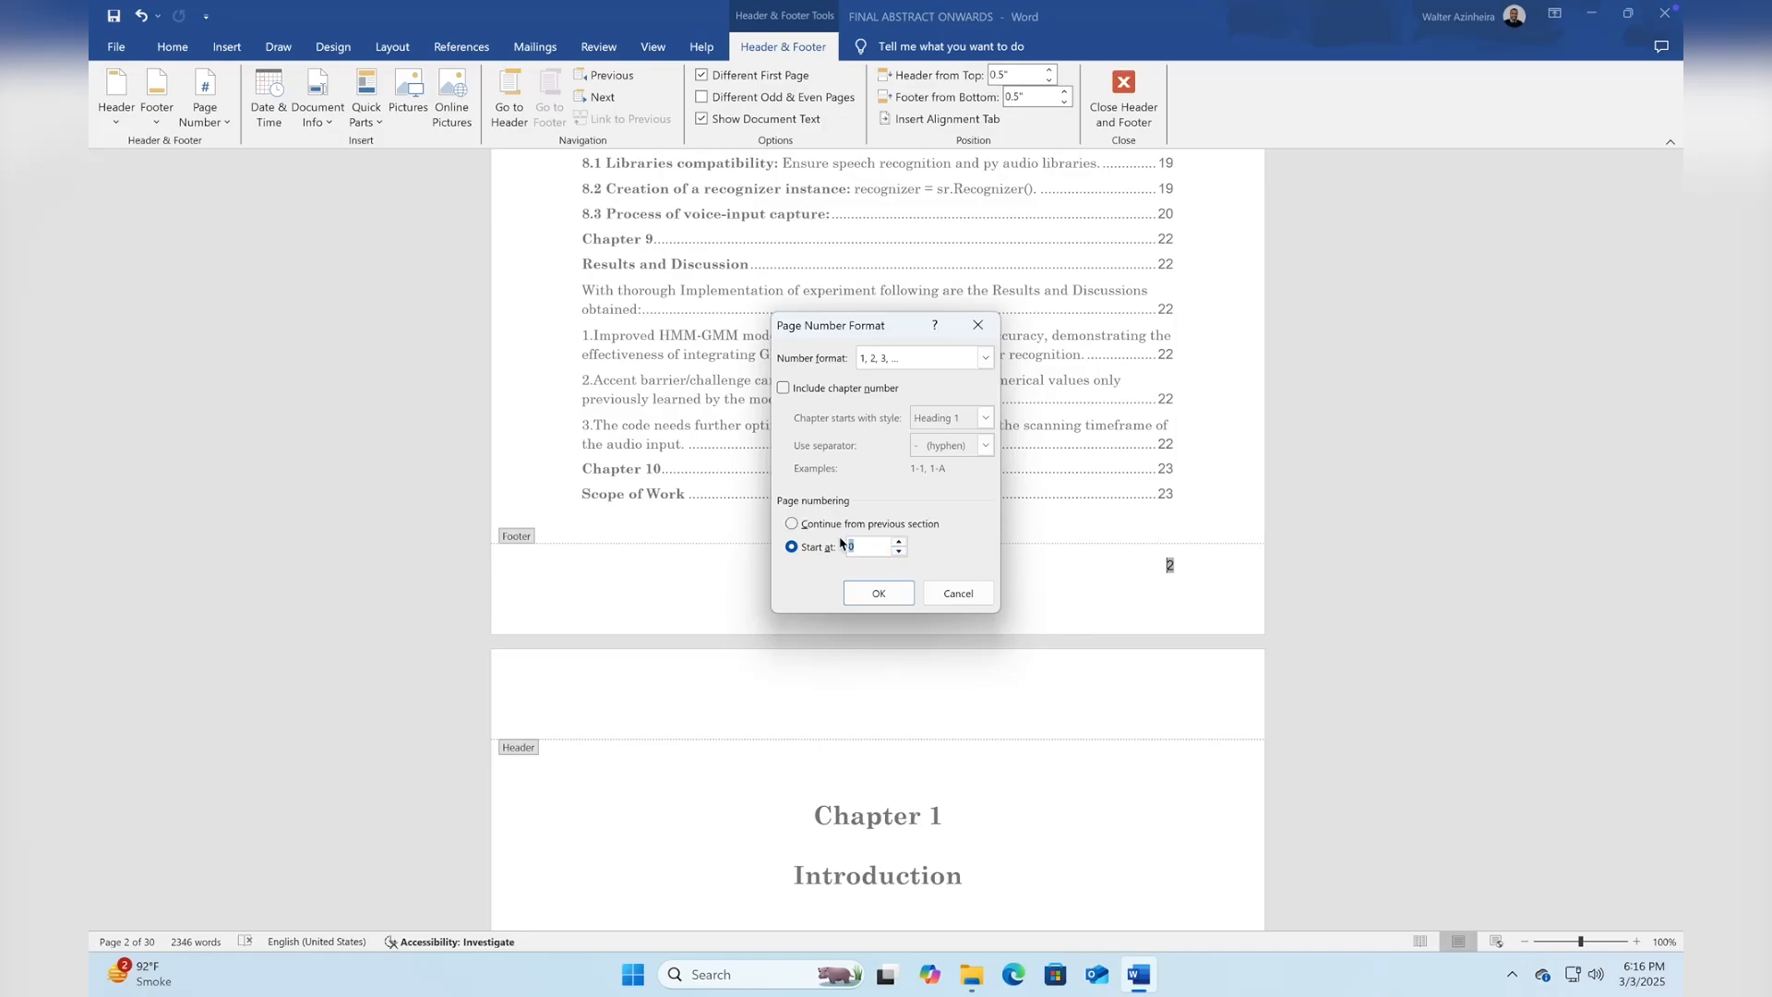
click(879, 593)
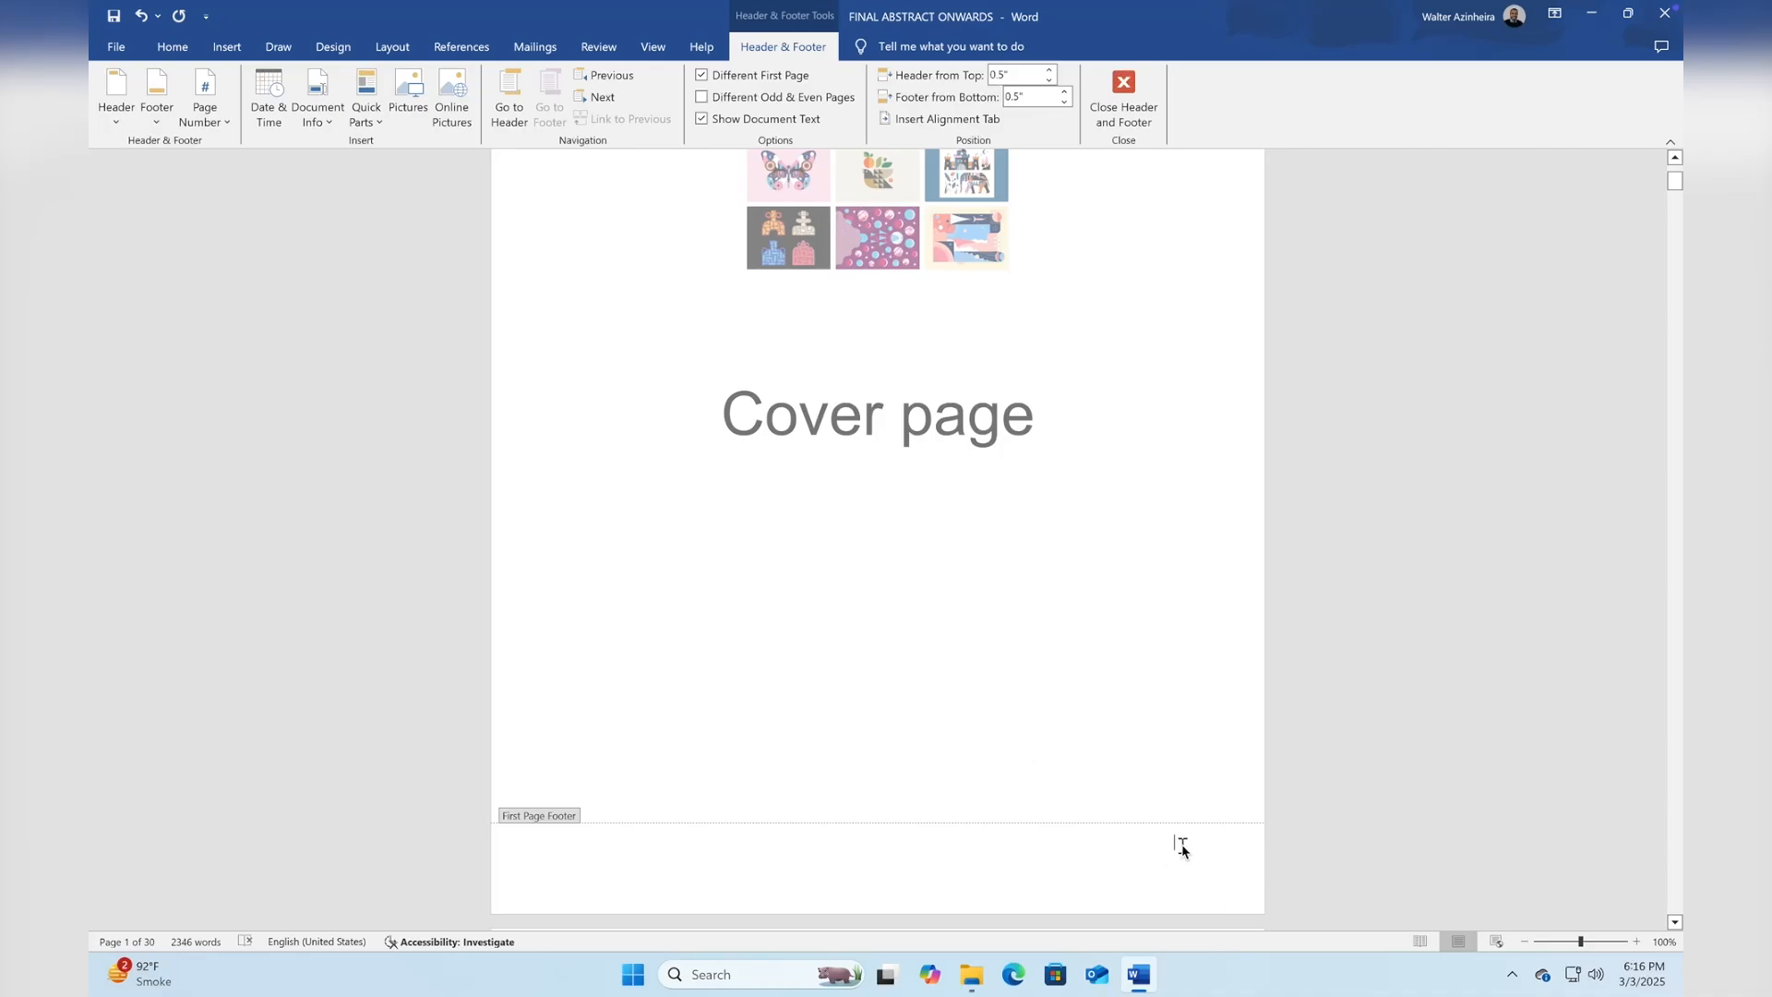
scroll(985, 795, down, 15)
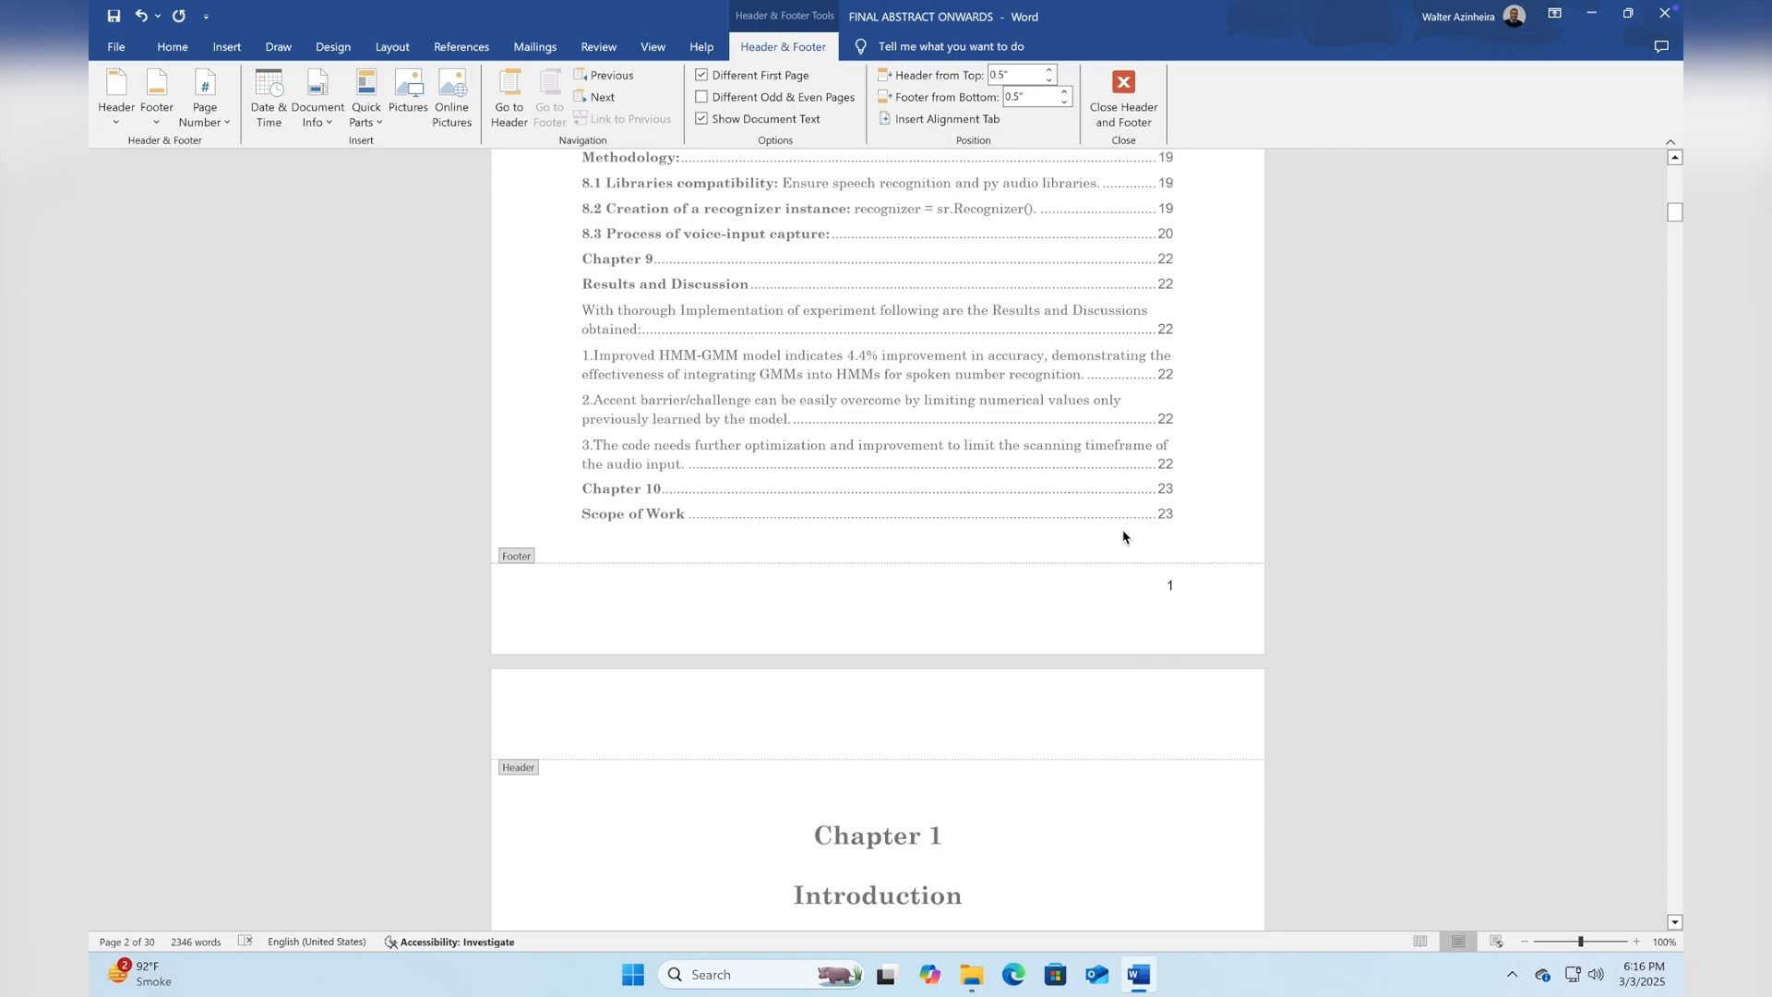
double_click(1103, 830)
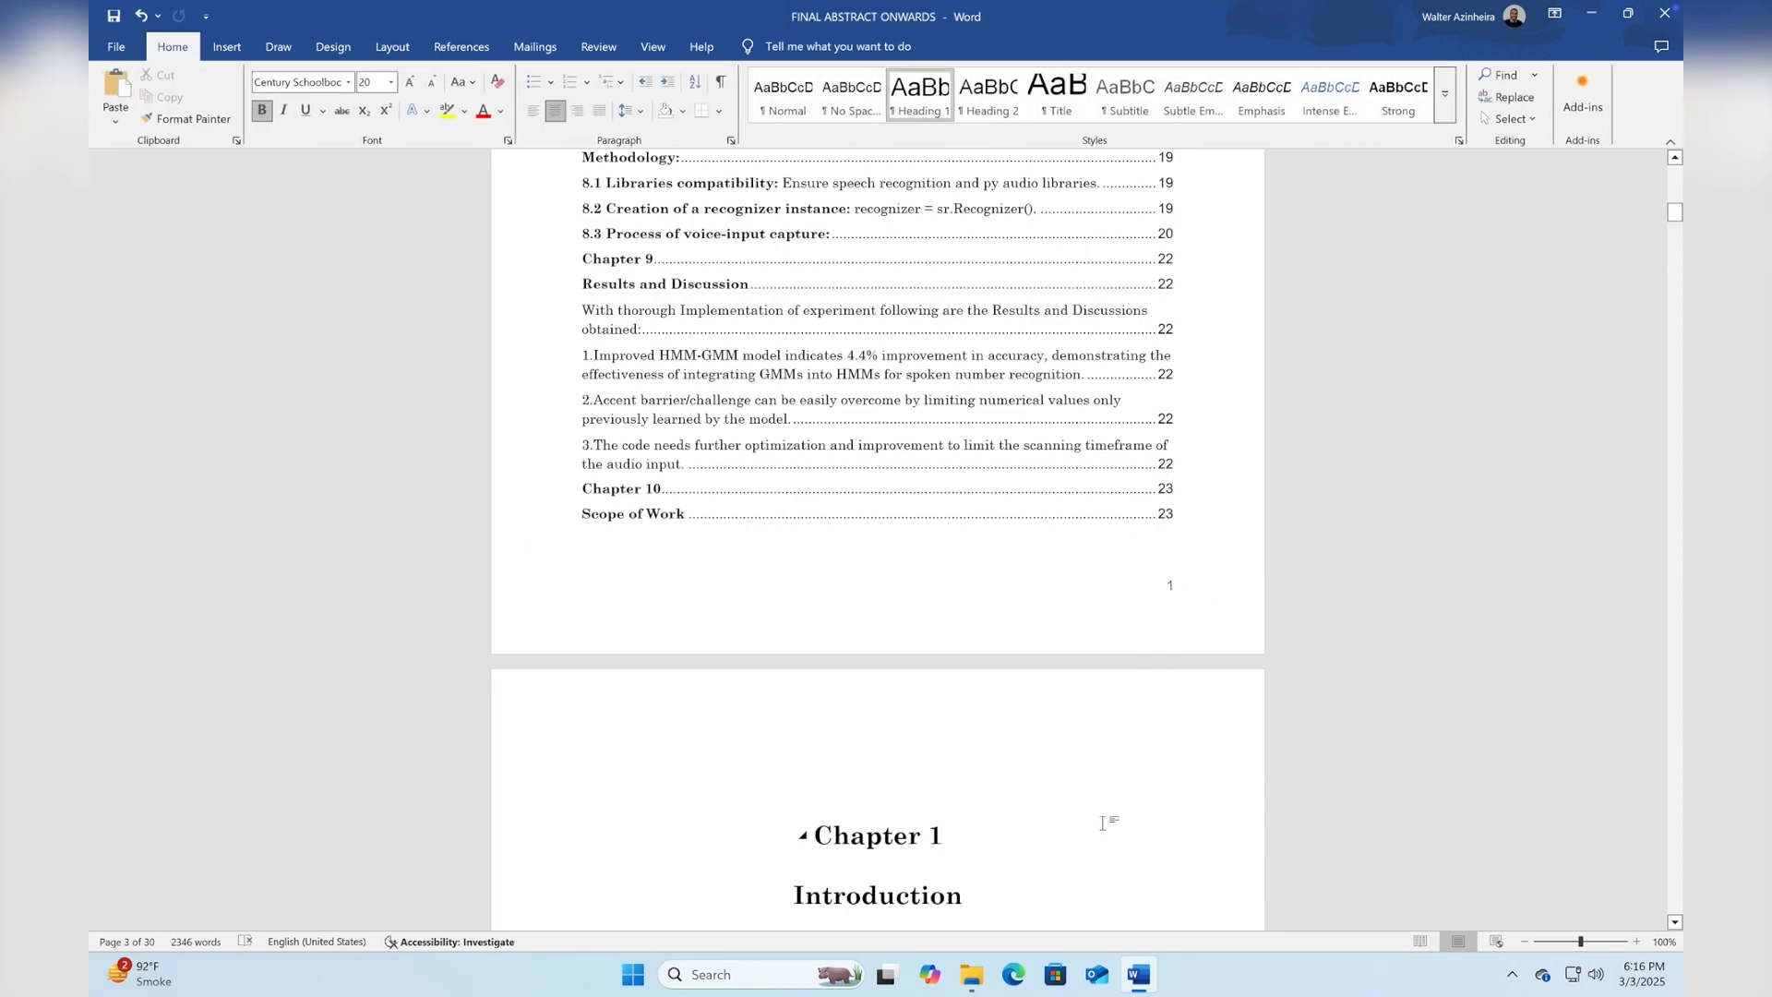
Examine the footers of the cover page and the contents page for the restarted page numbering.
scroll(1102, 822, down, 3)
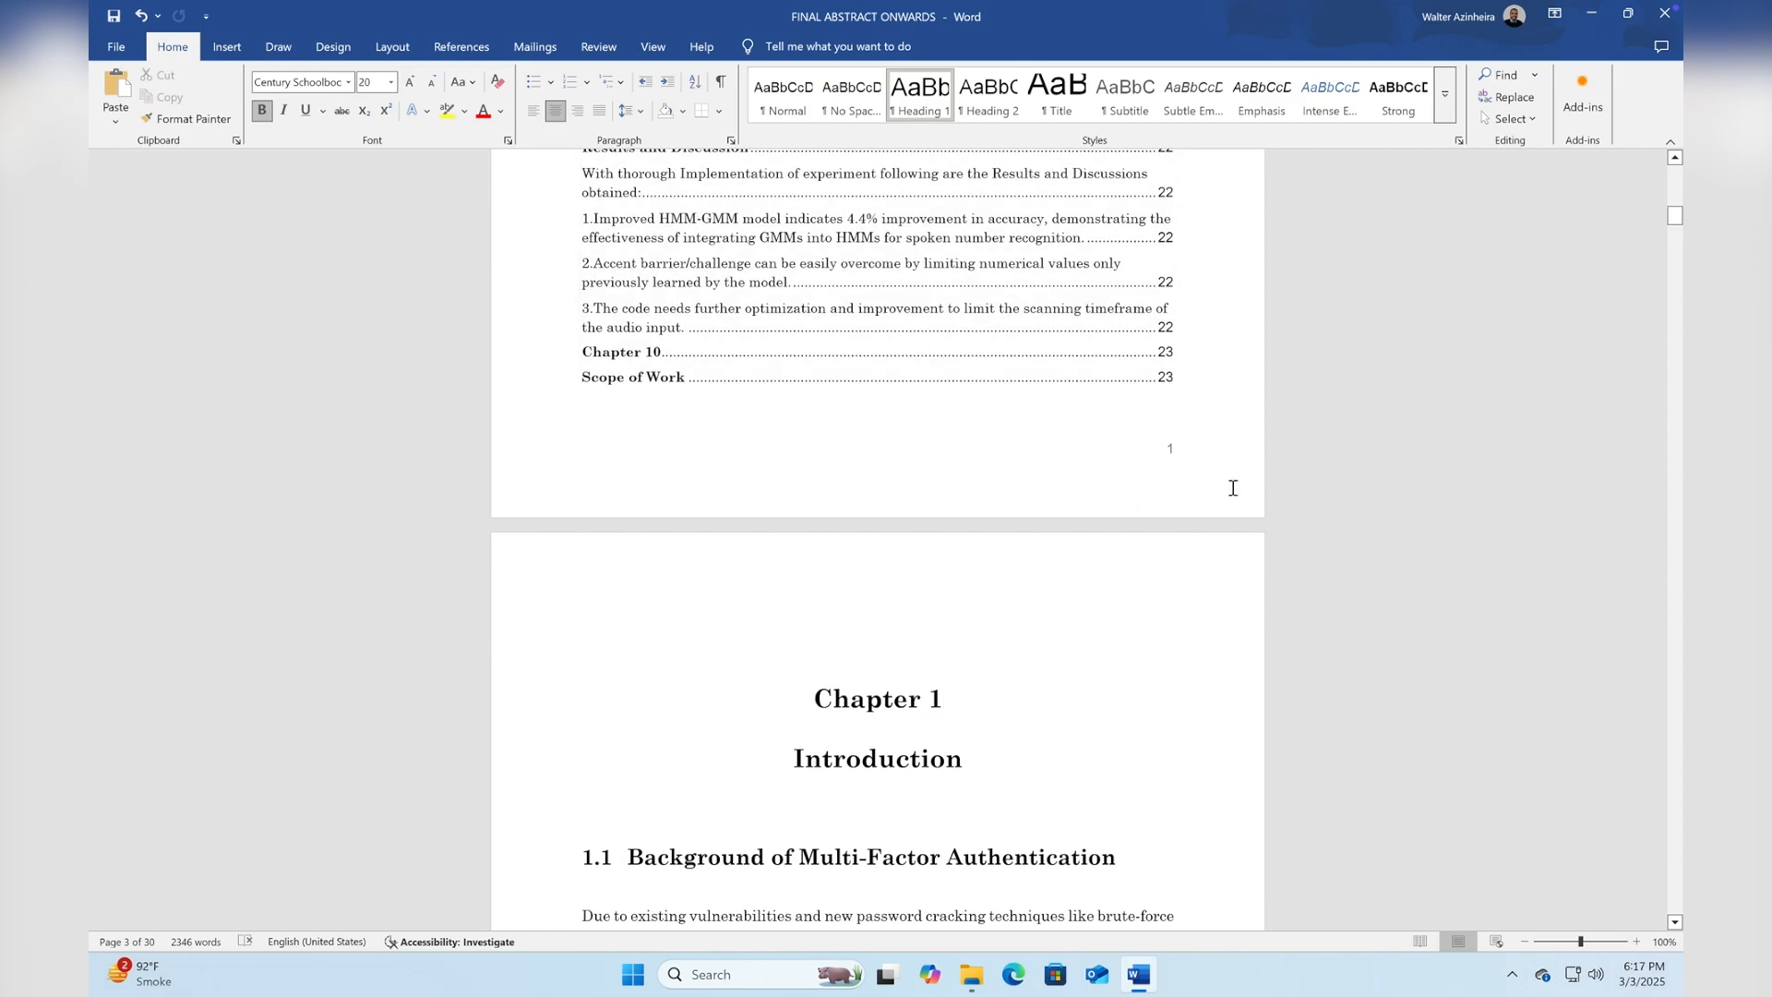
scroll(1232, 488, up, 15)
scroll(1076, 573, down, 5)
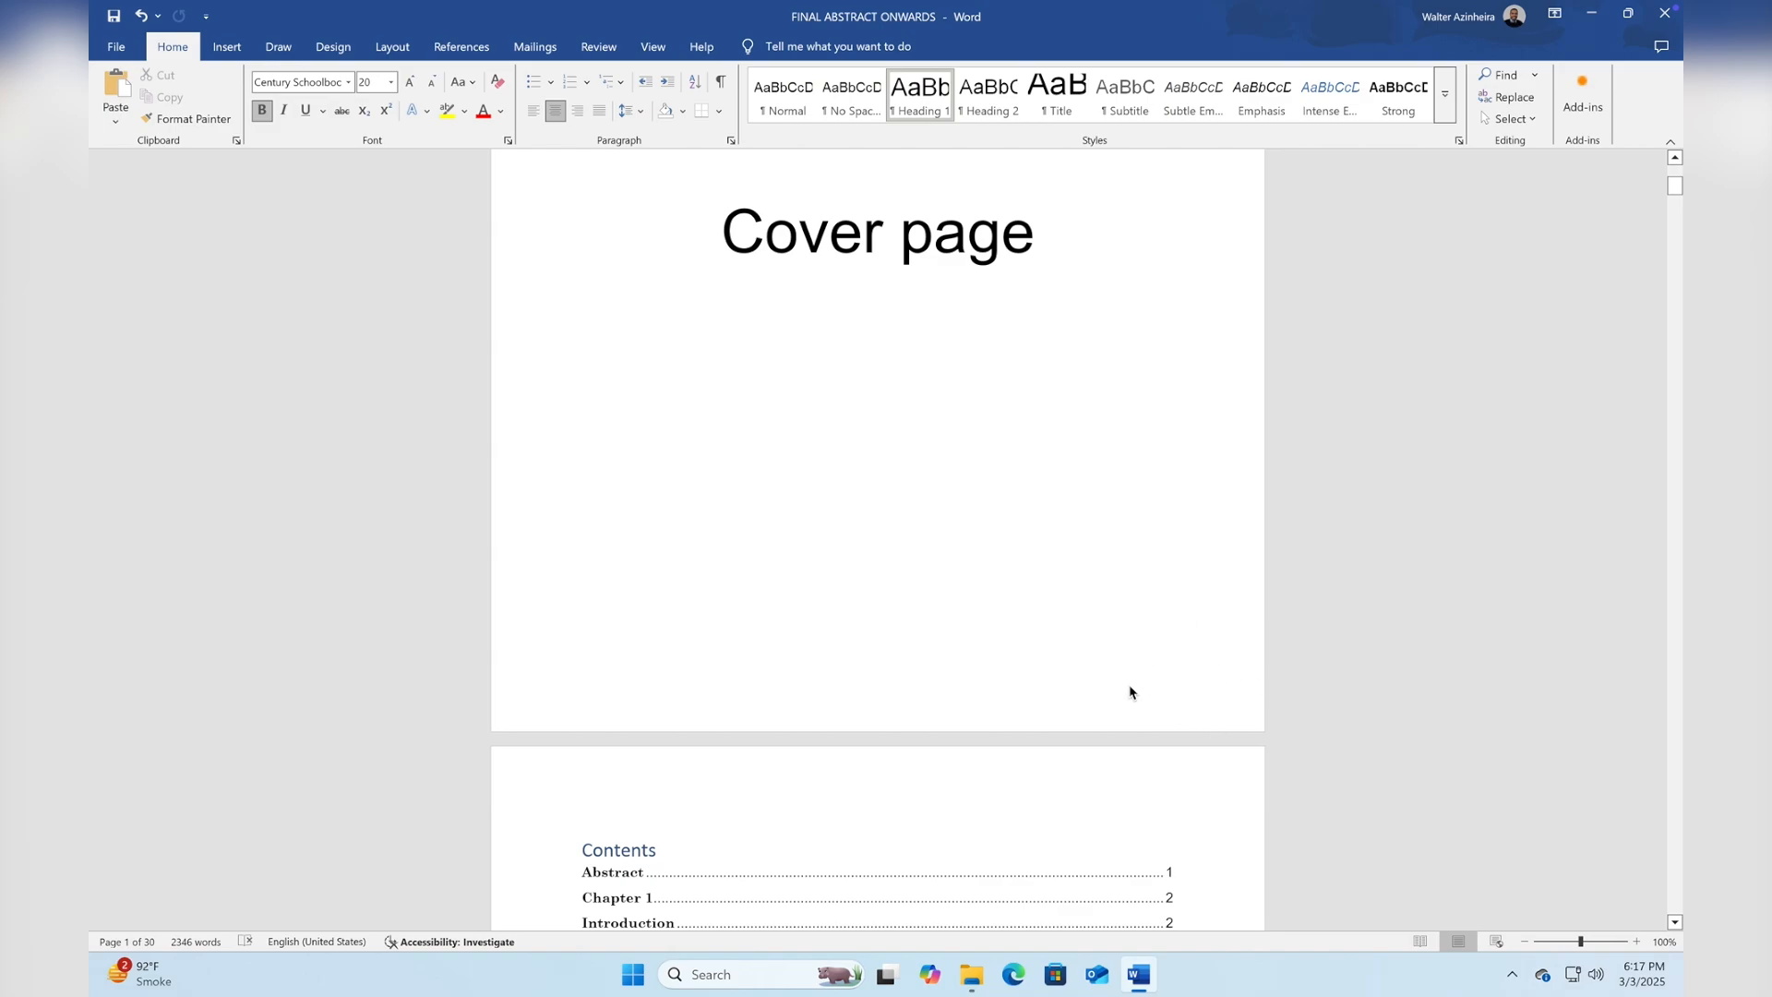
scroll(1129, 692, down, 15)
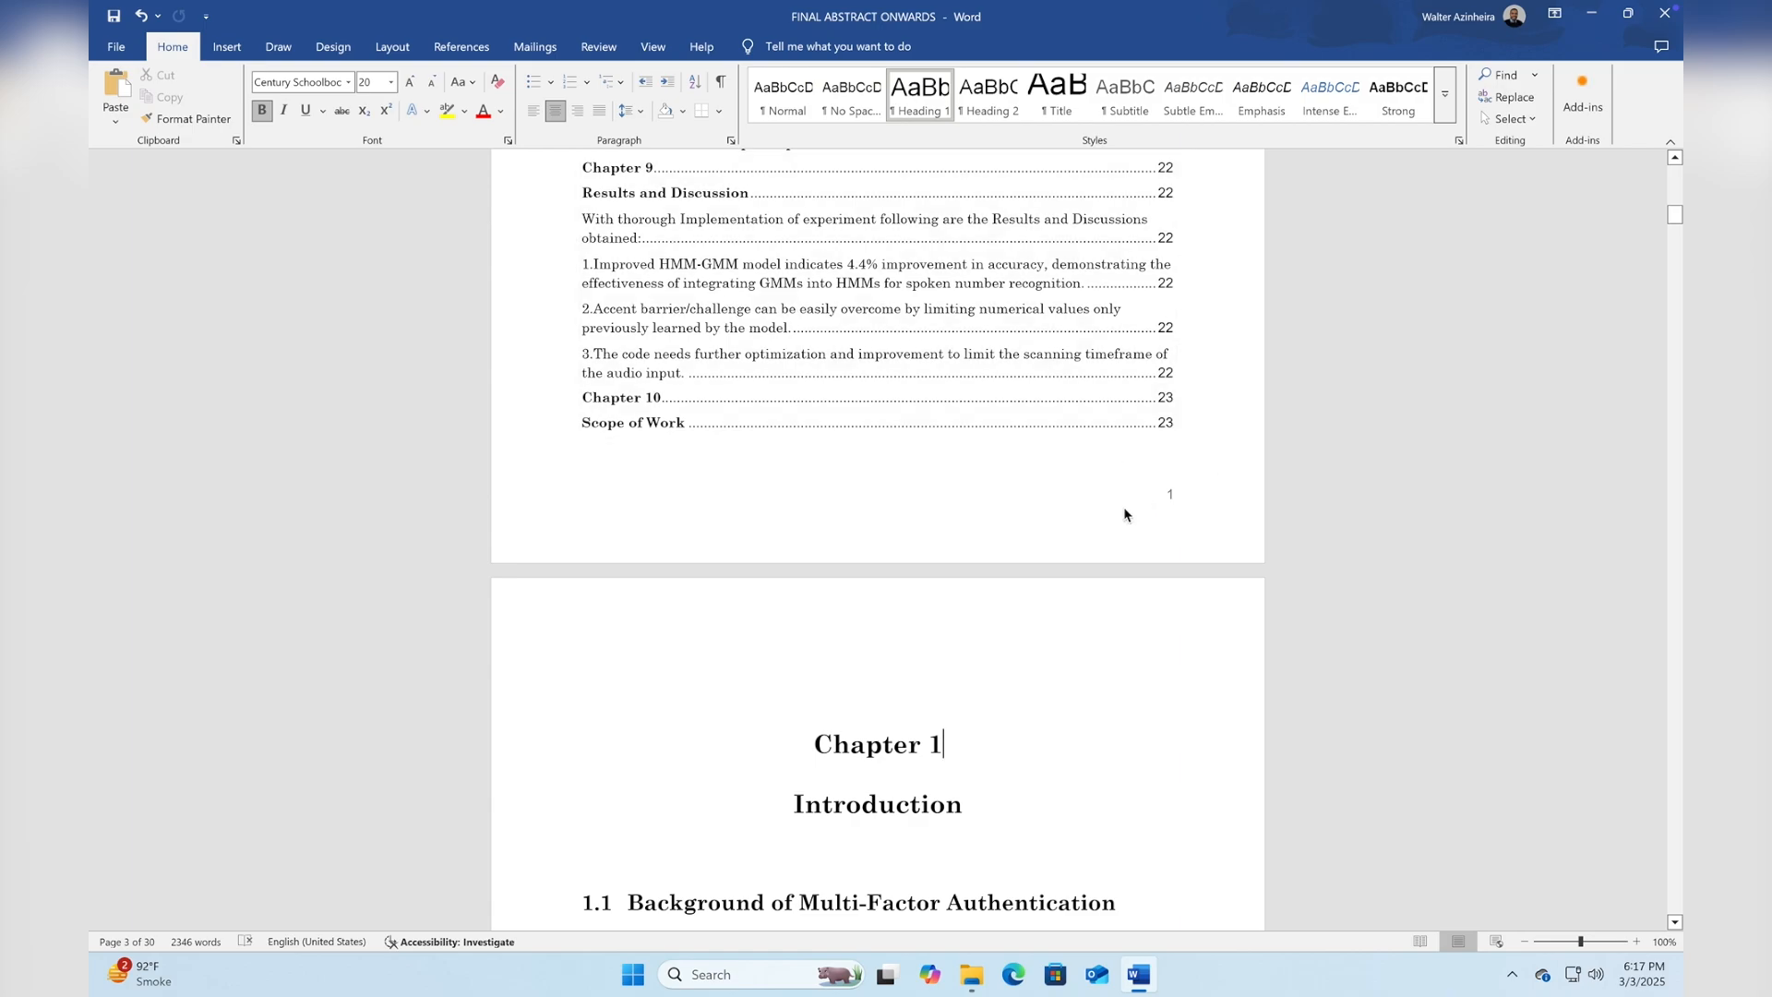
scroll(1124, 514, up, 15)
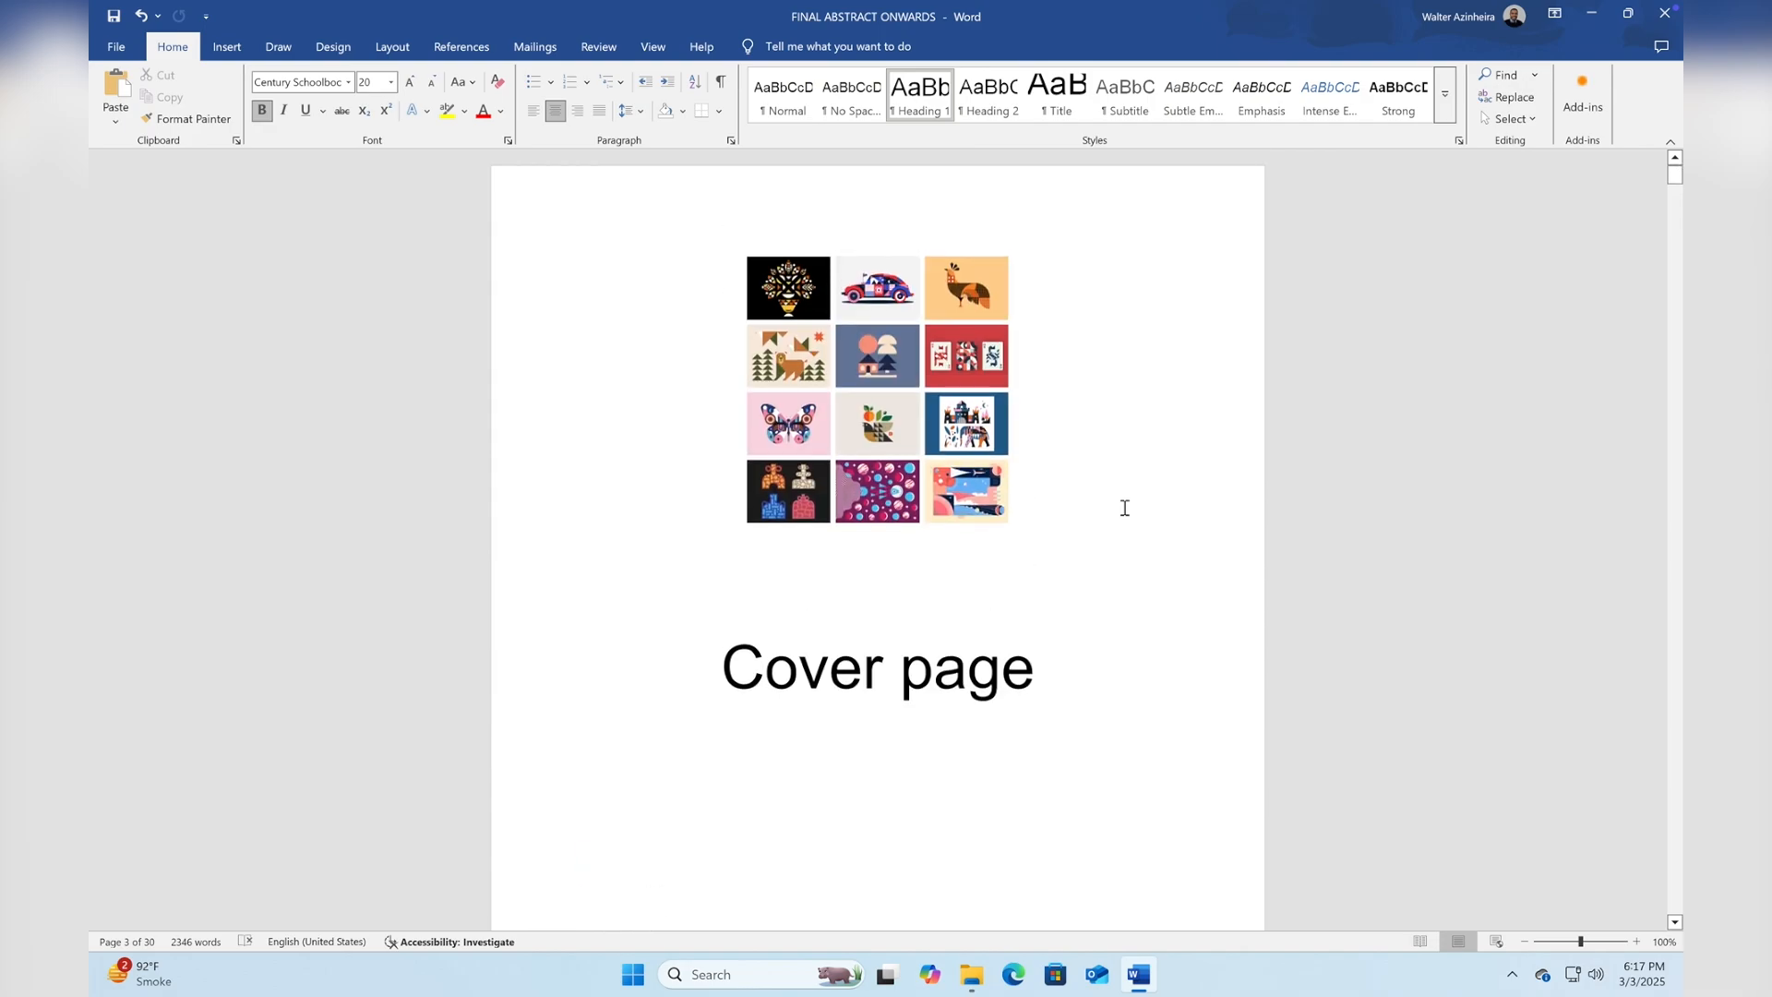
scroll(1126, 507, down, 10)
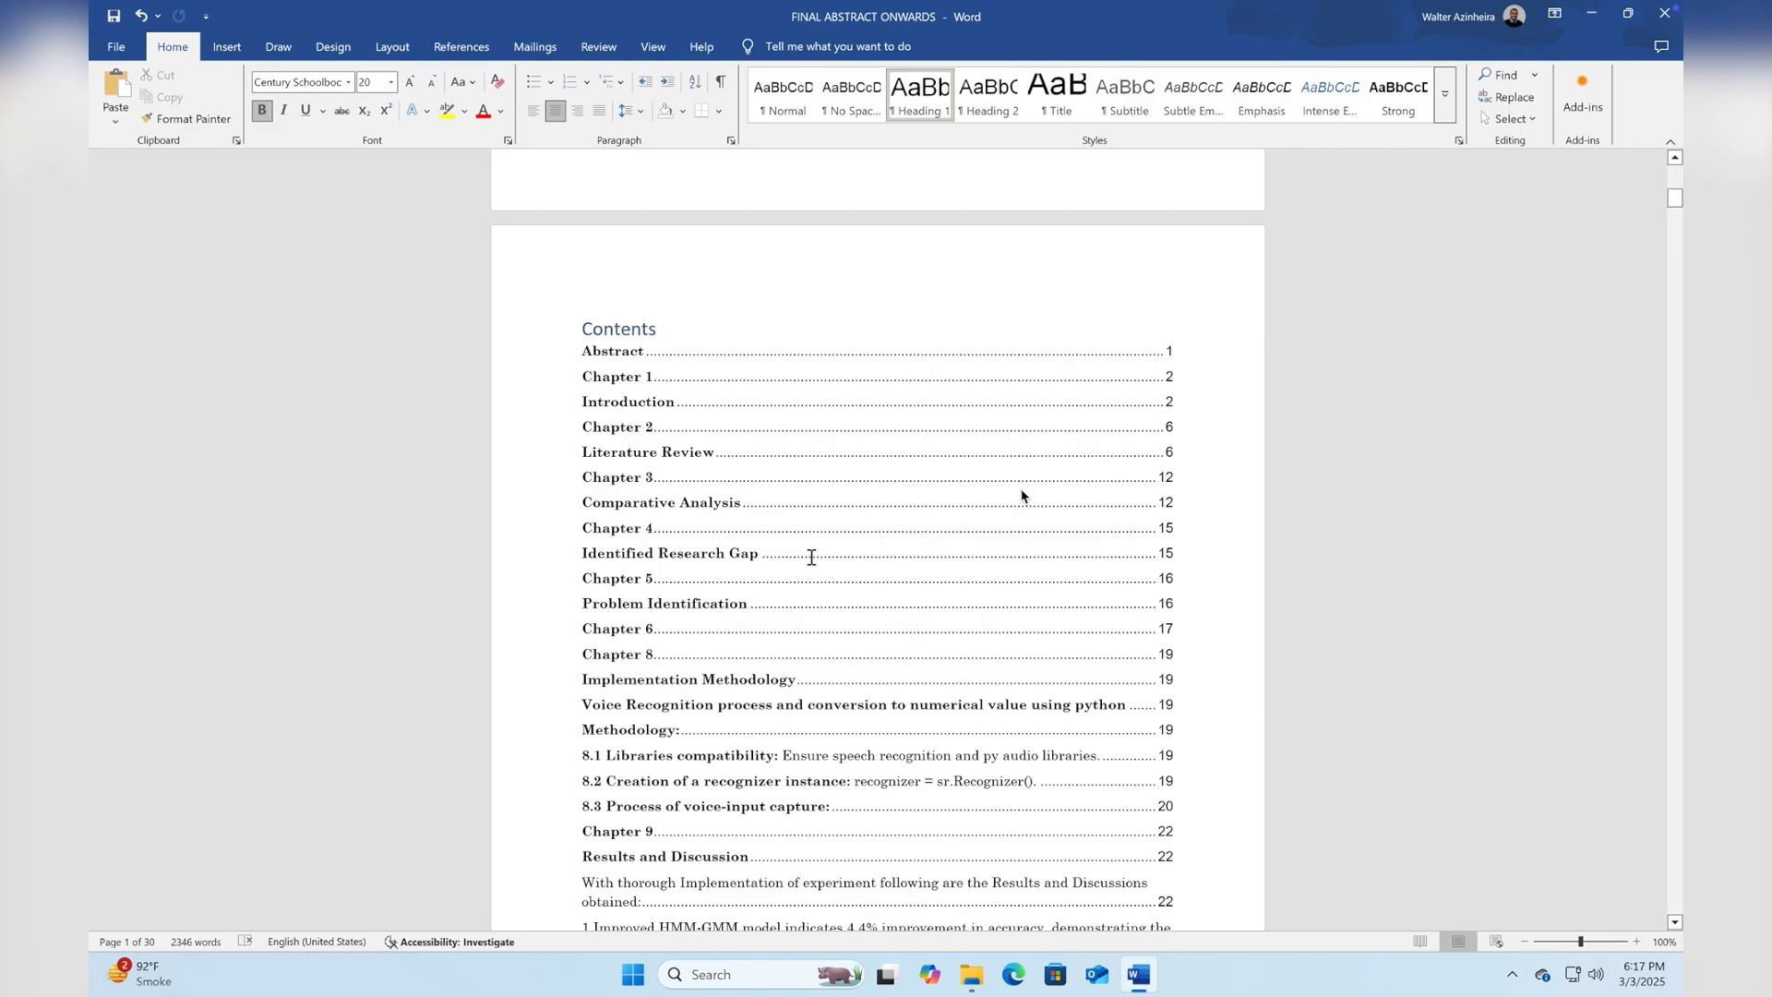
Examine the page numbers at the bottom of the cover page, the contents page and the first Chapter 1 page.
scroll(909, 280, up, 5)
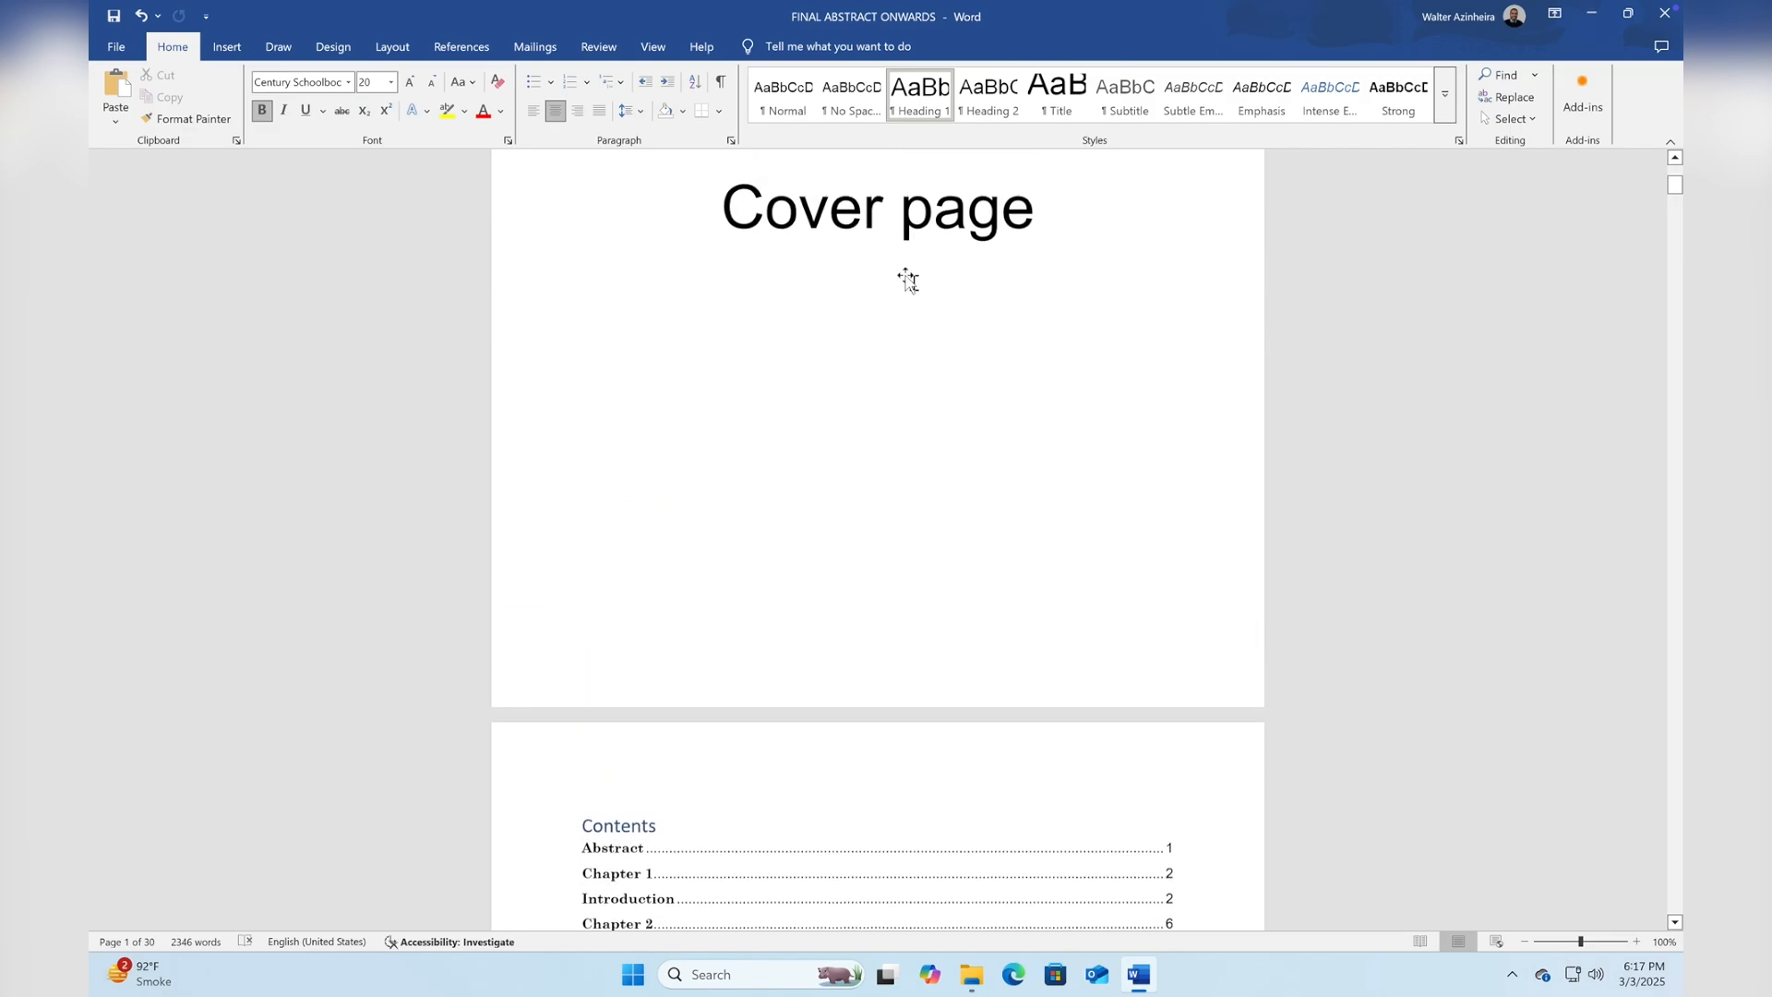
scroll(908, 280, up, 2)
scroll(909, 281, down, 15)
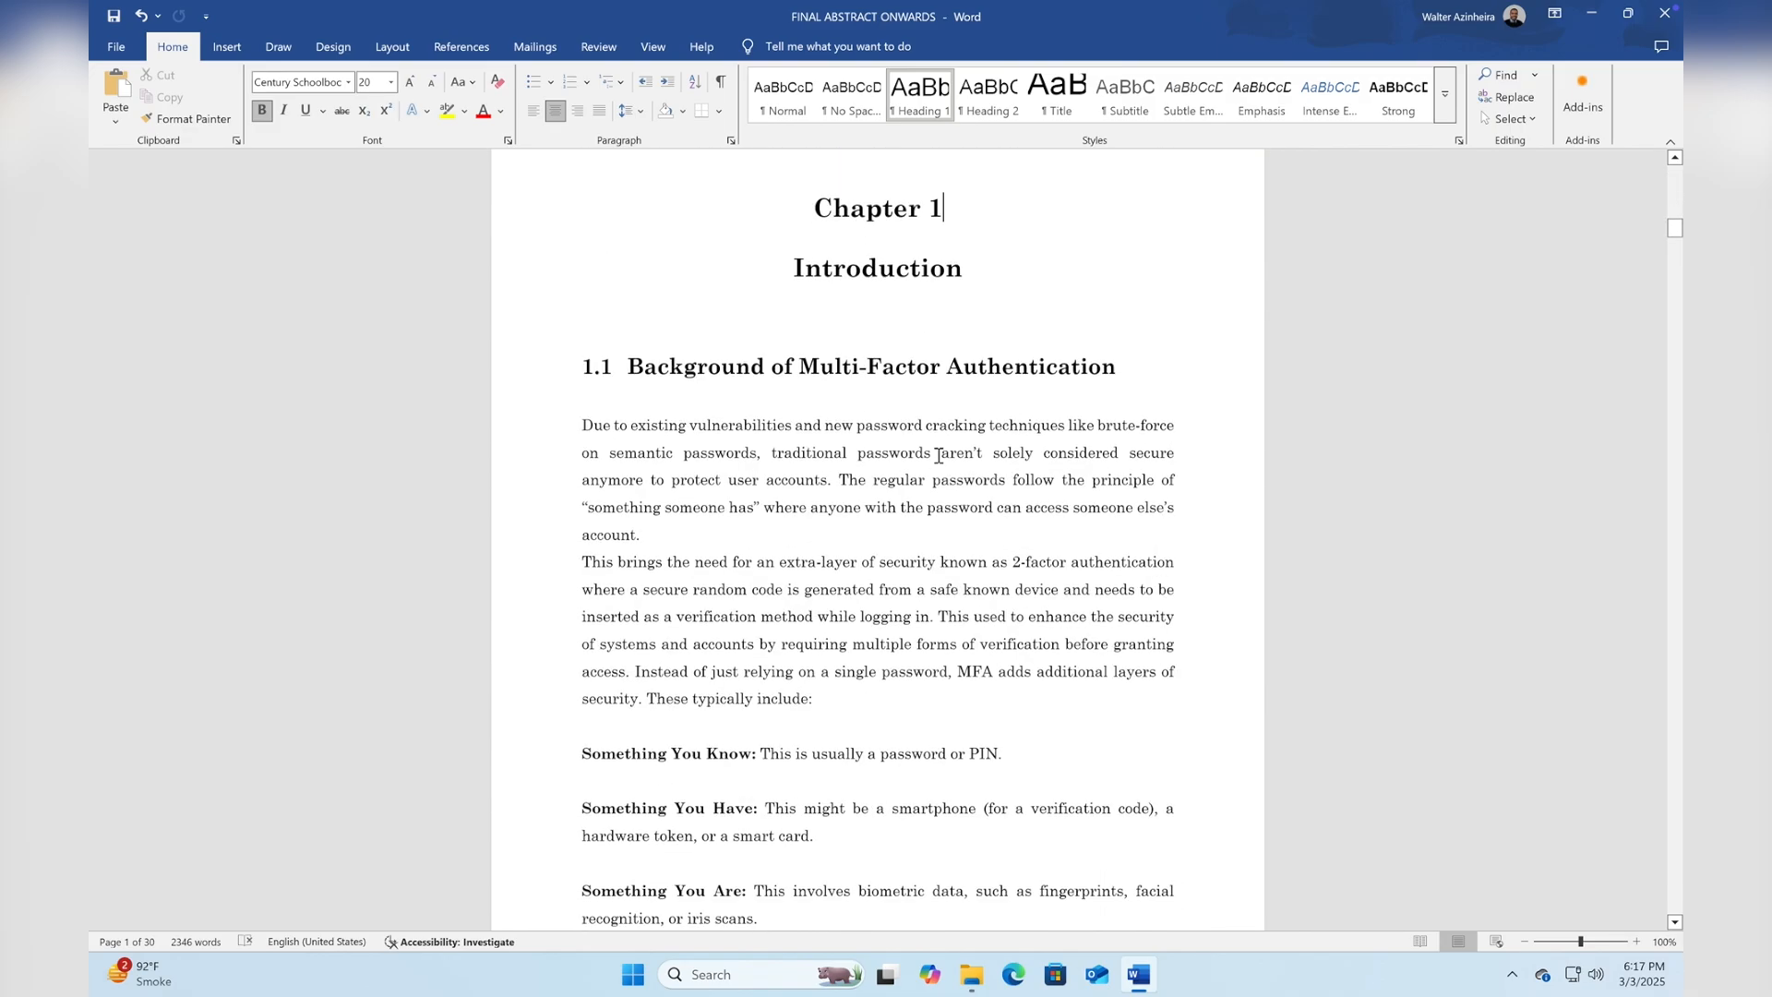
scroll(830, 490, down, 5)
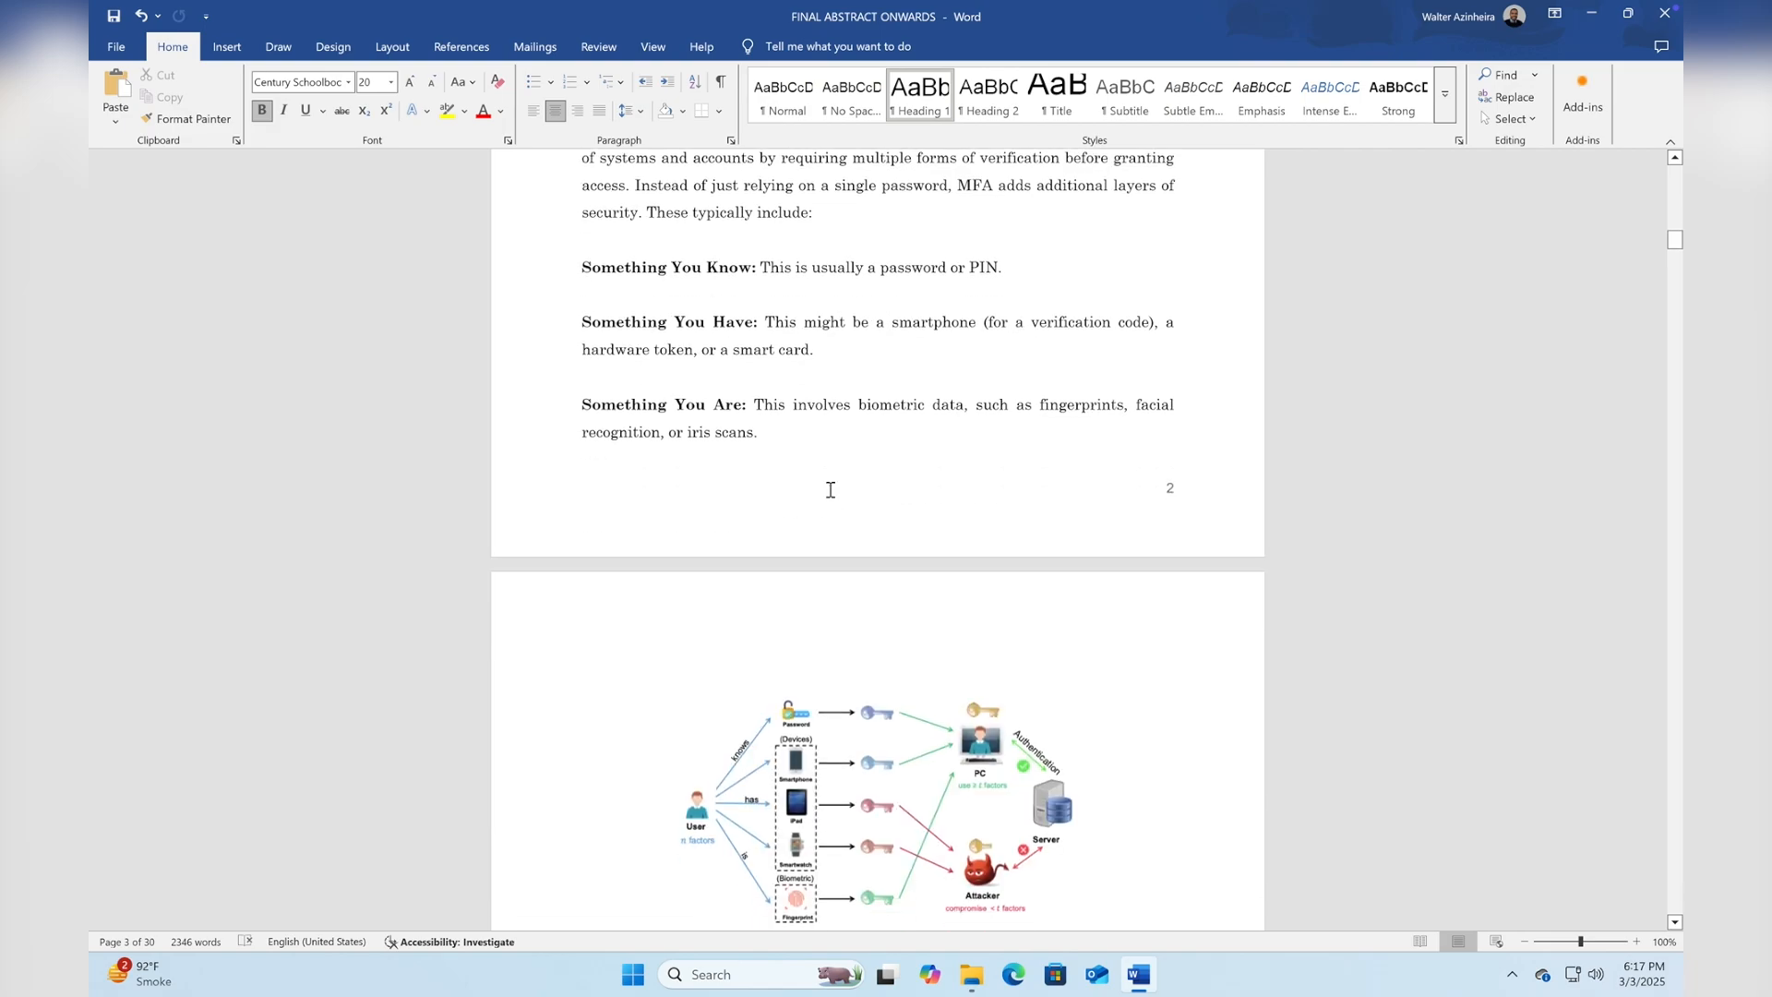
scroll(830, 490, up, 15)
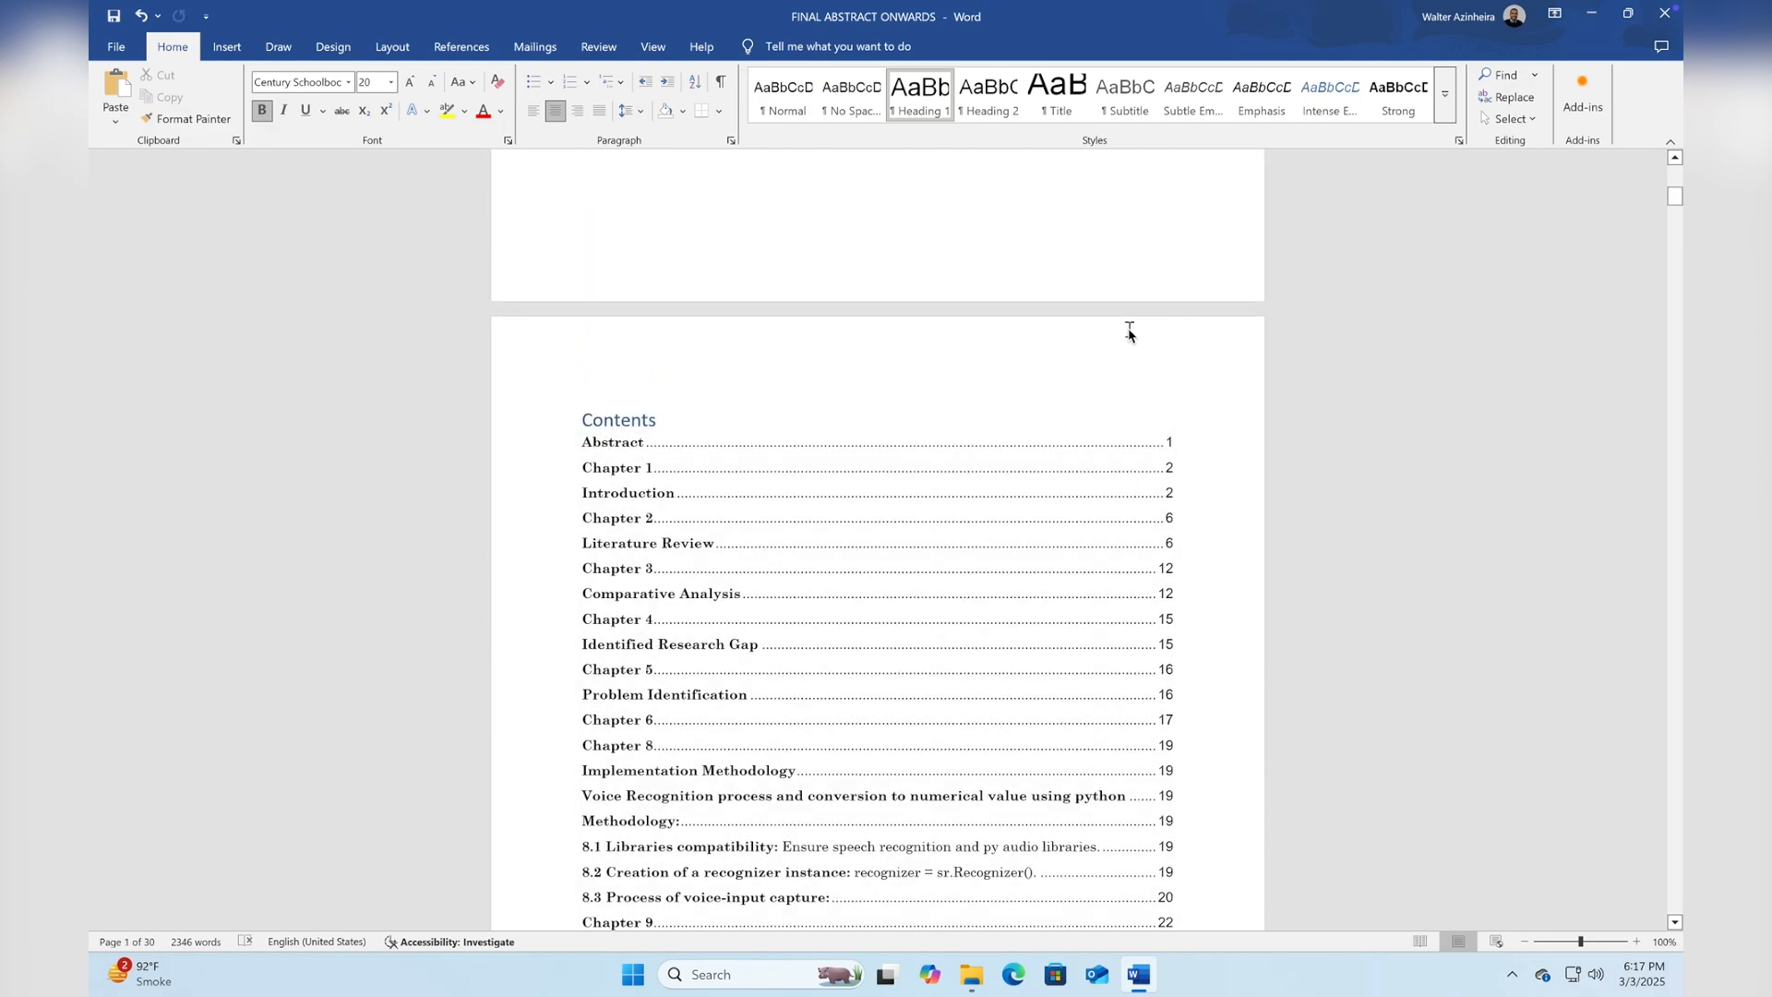
scroll(1130, 334, up, 7)
scroll(1129, 332, down, 14)
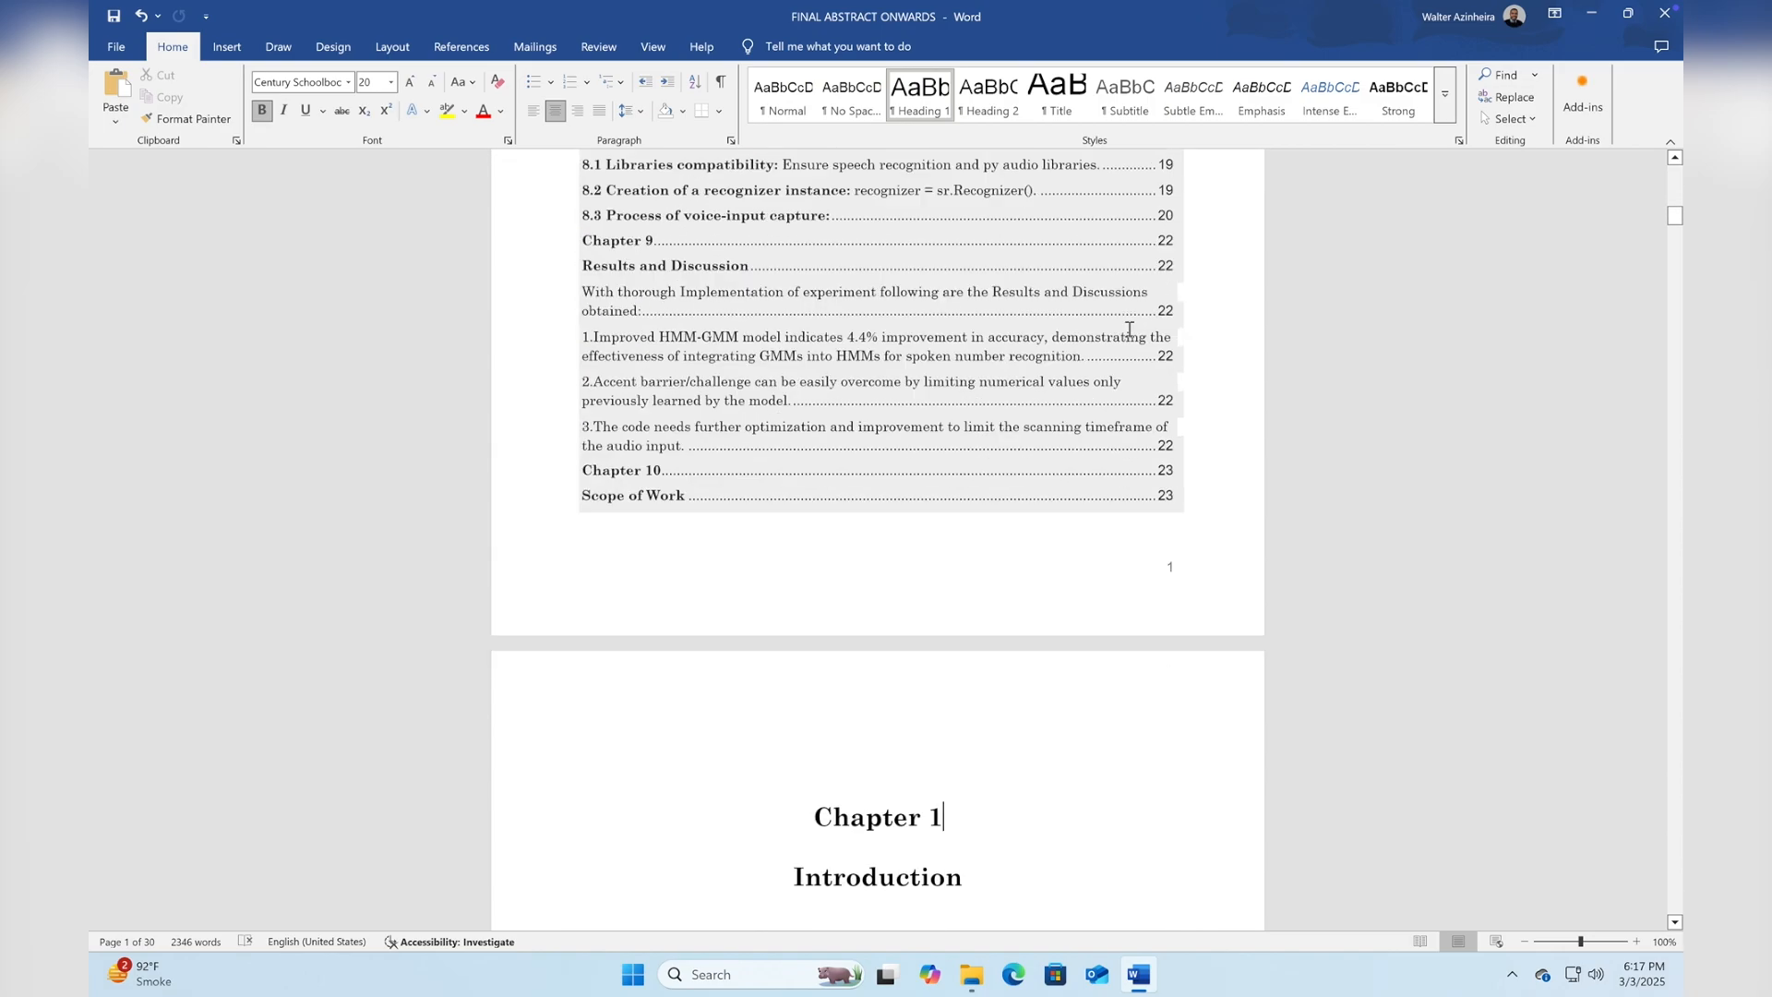
scroll(1128, 330, down, 3)
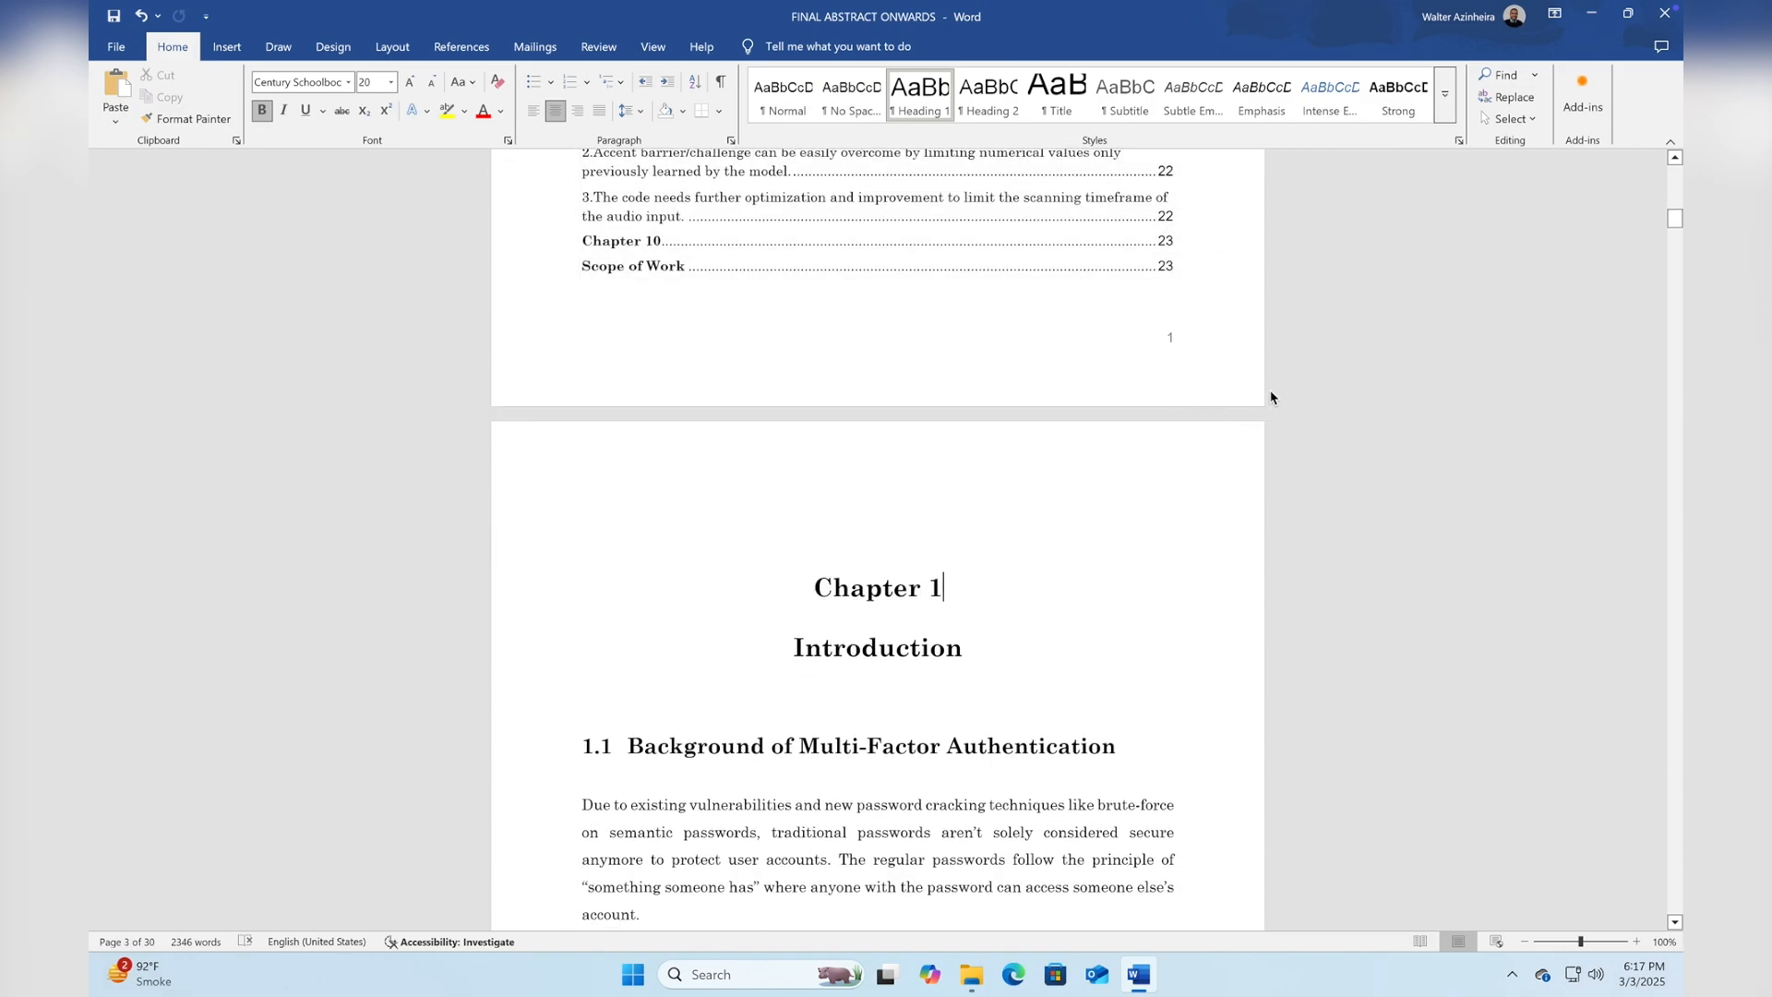
scroll(1127, 516, down, 8)
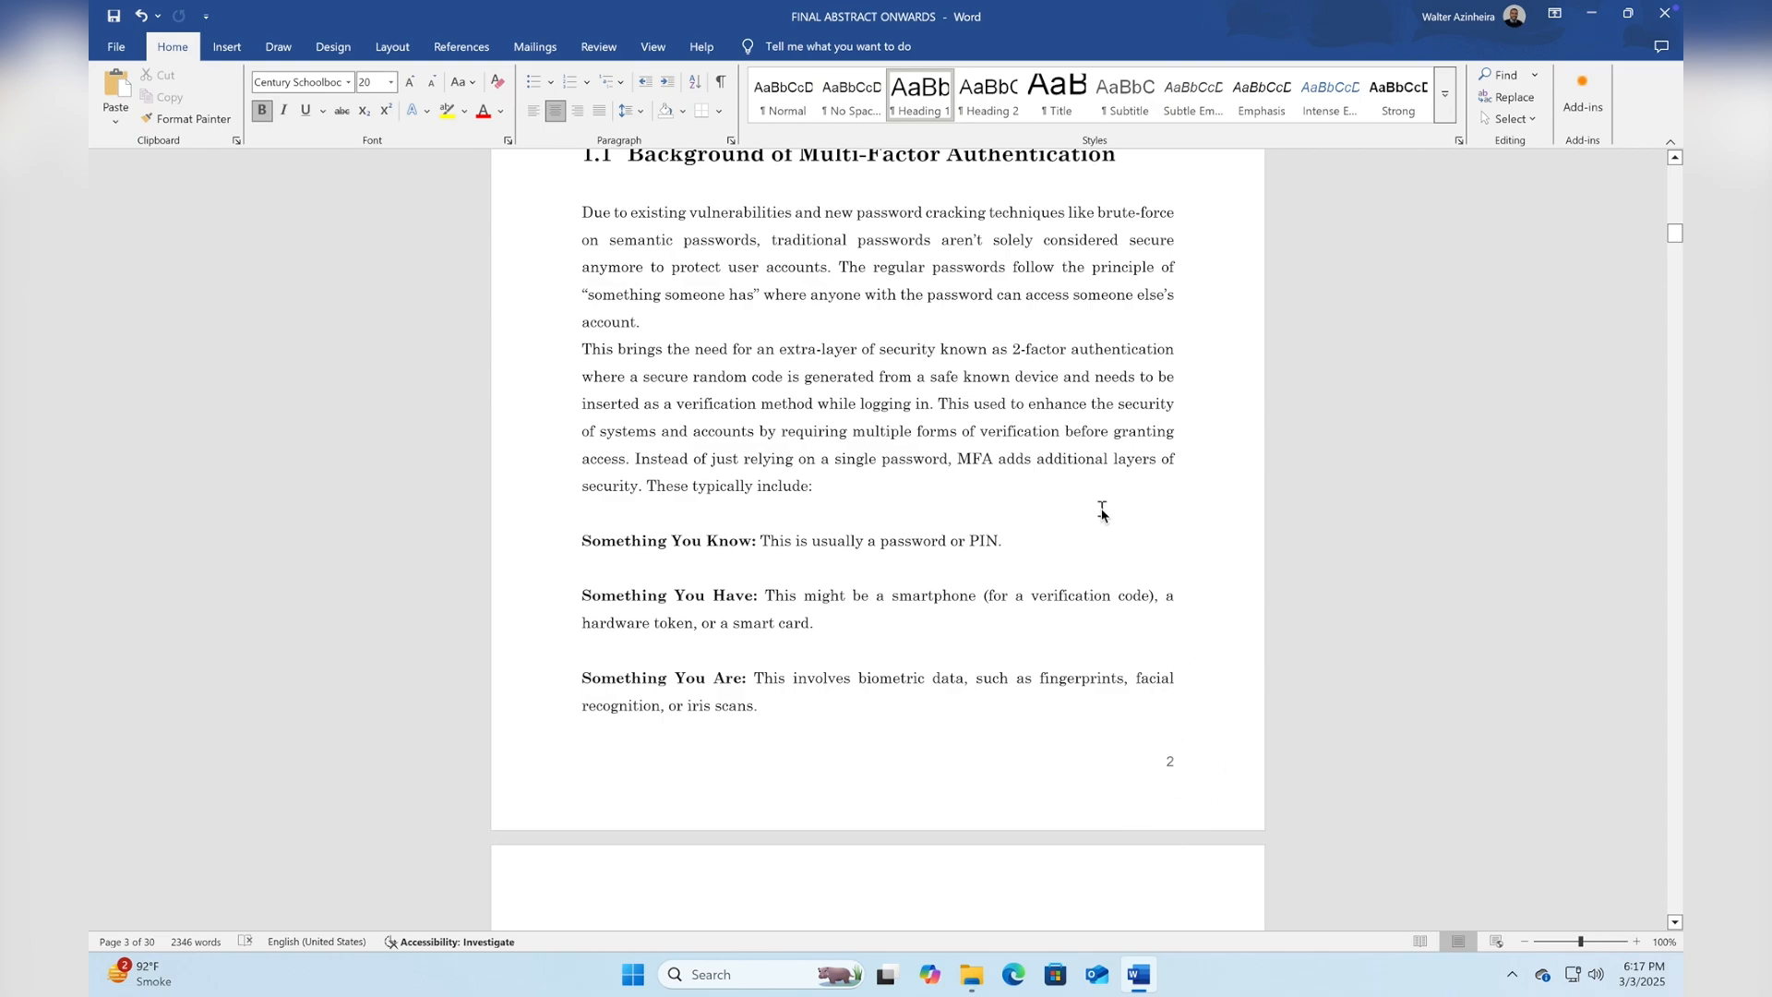
scroll(1102, 508, up, 19)
scroll(1101, 508, up, 10)
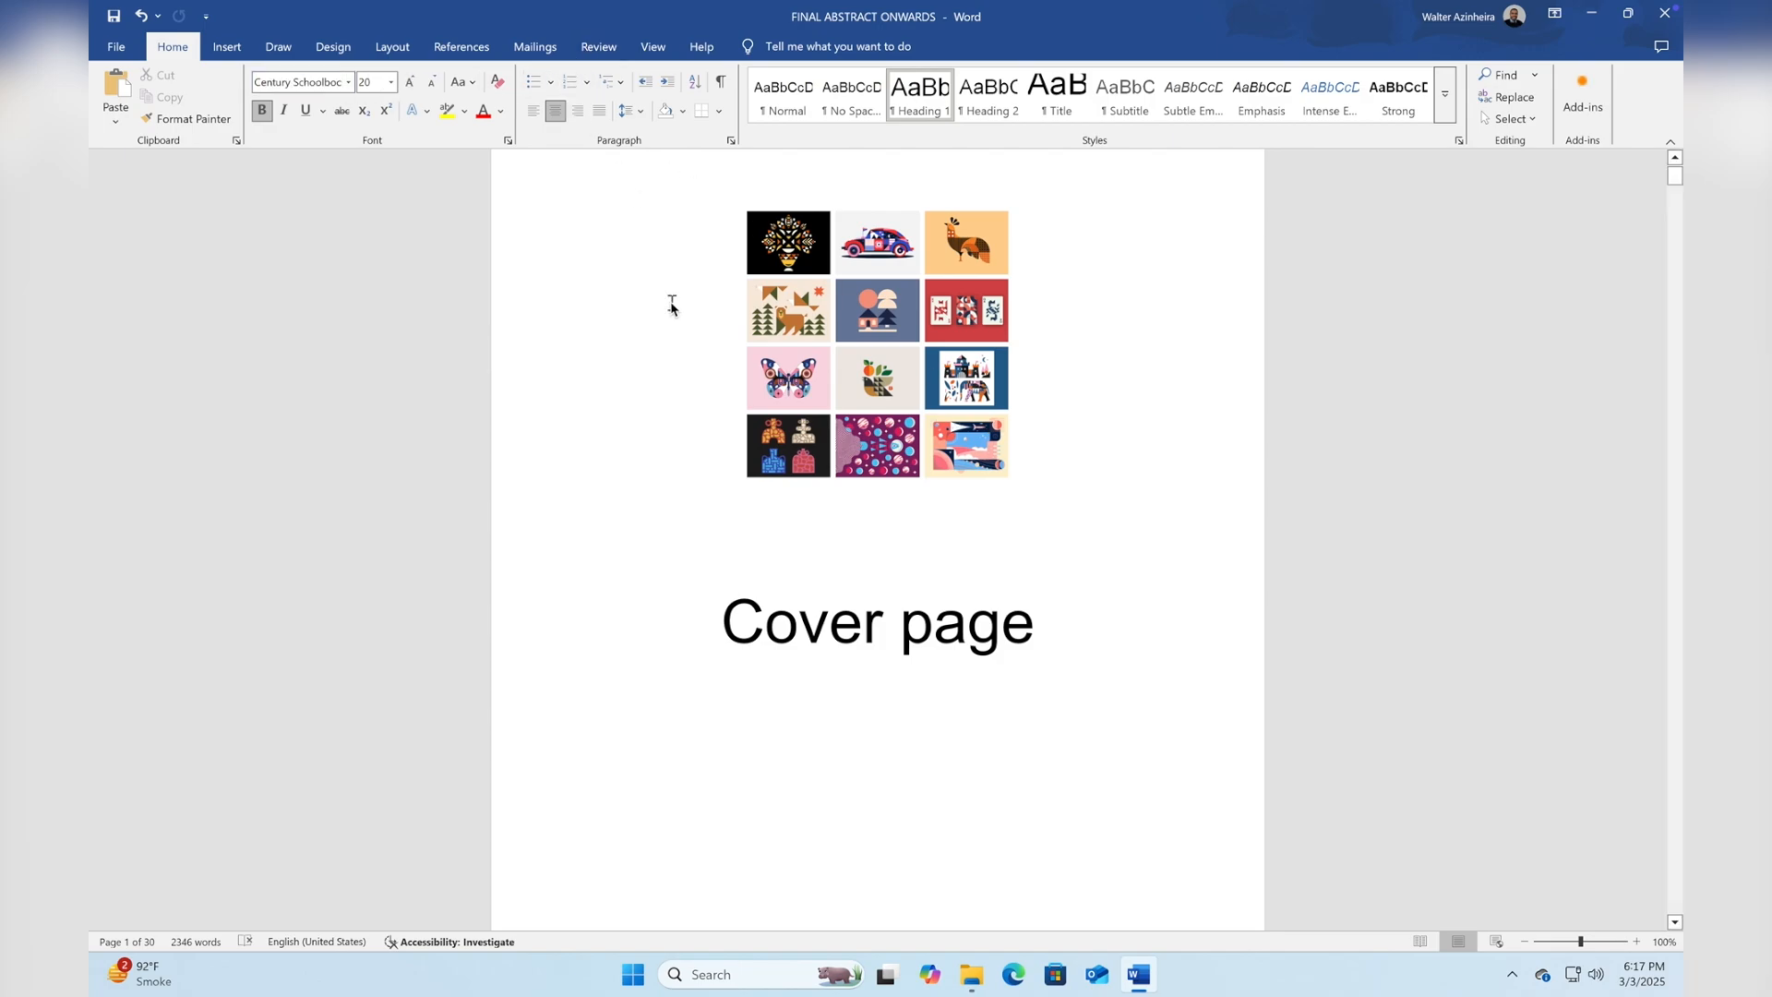
scroll(1076, 668, down, 6)
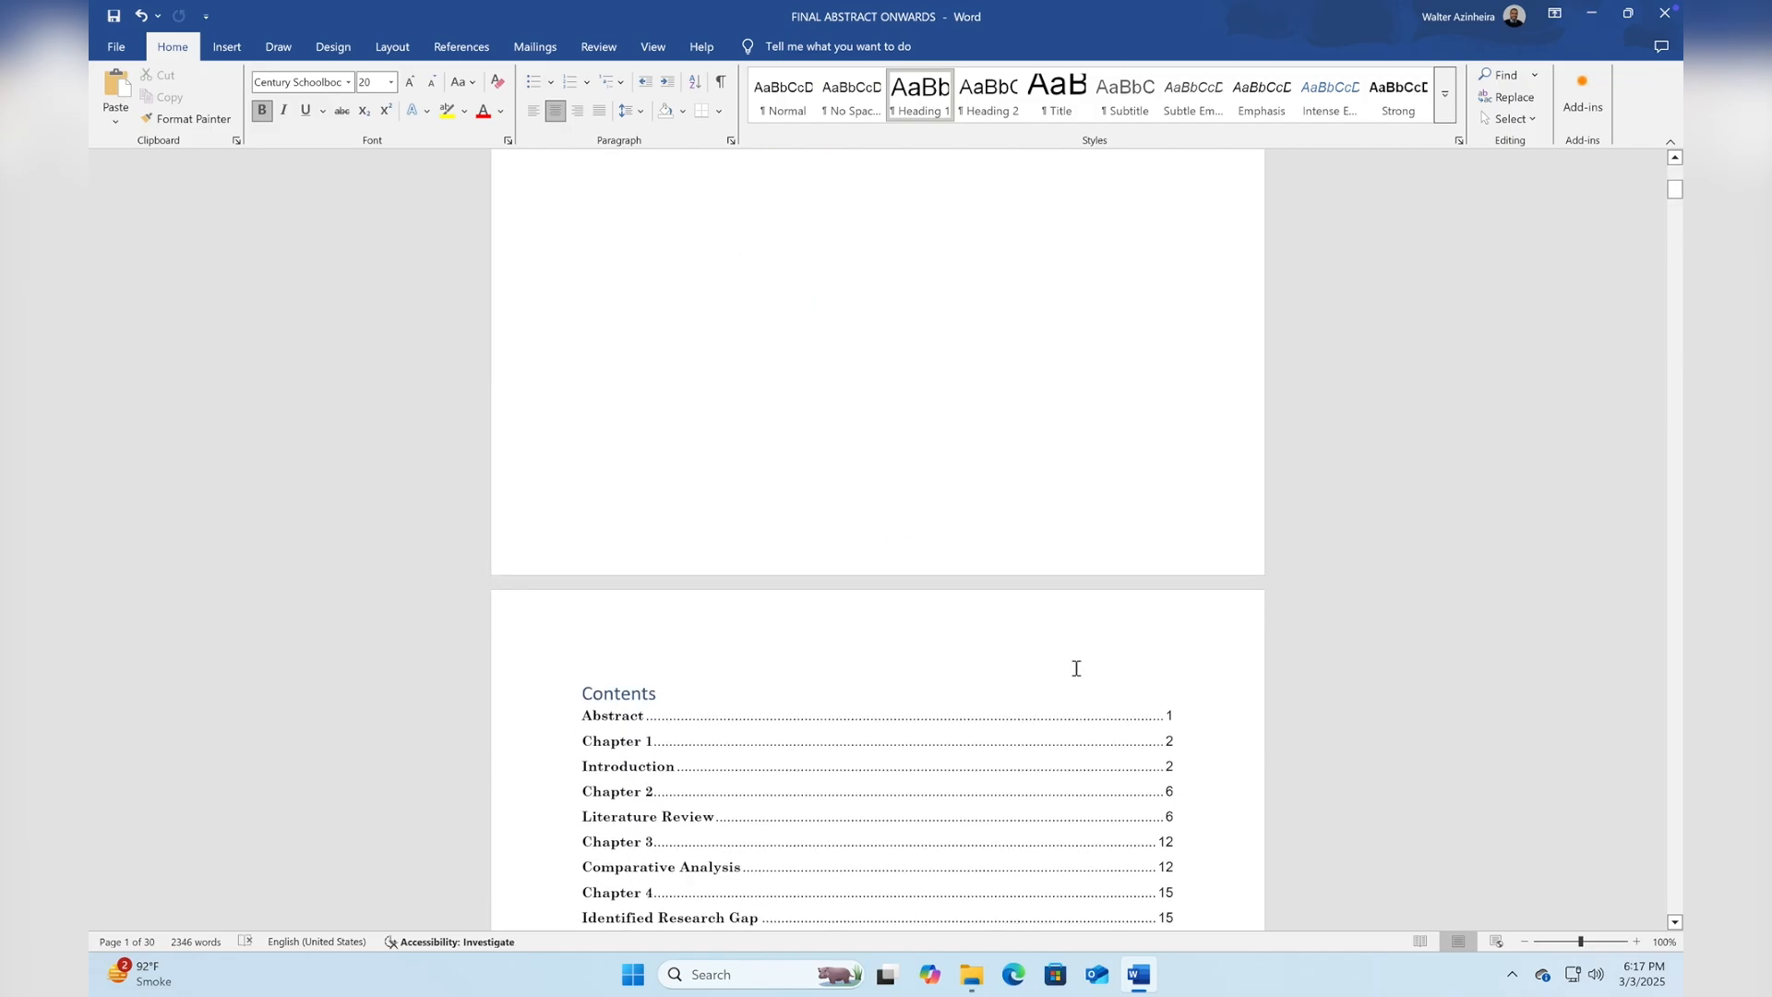
scroll(1076, 668, down, 15)
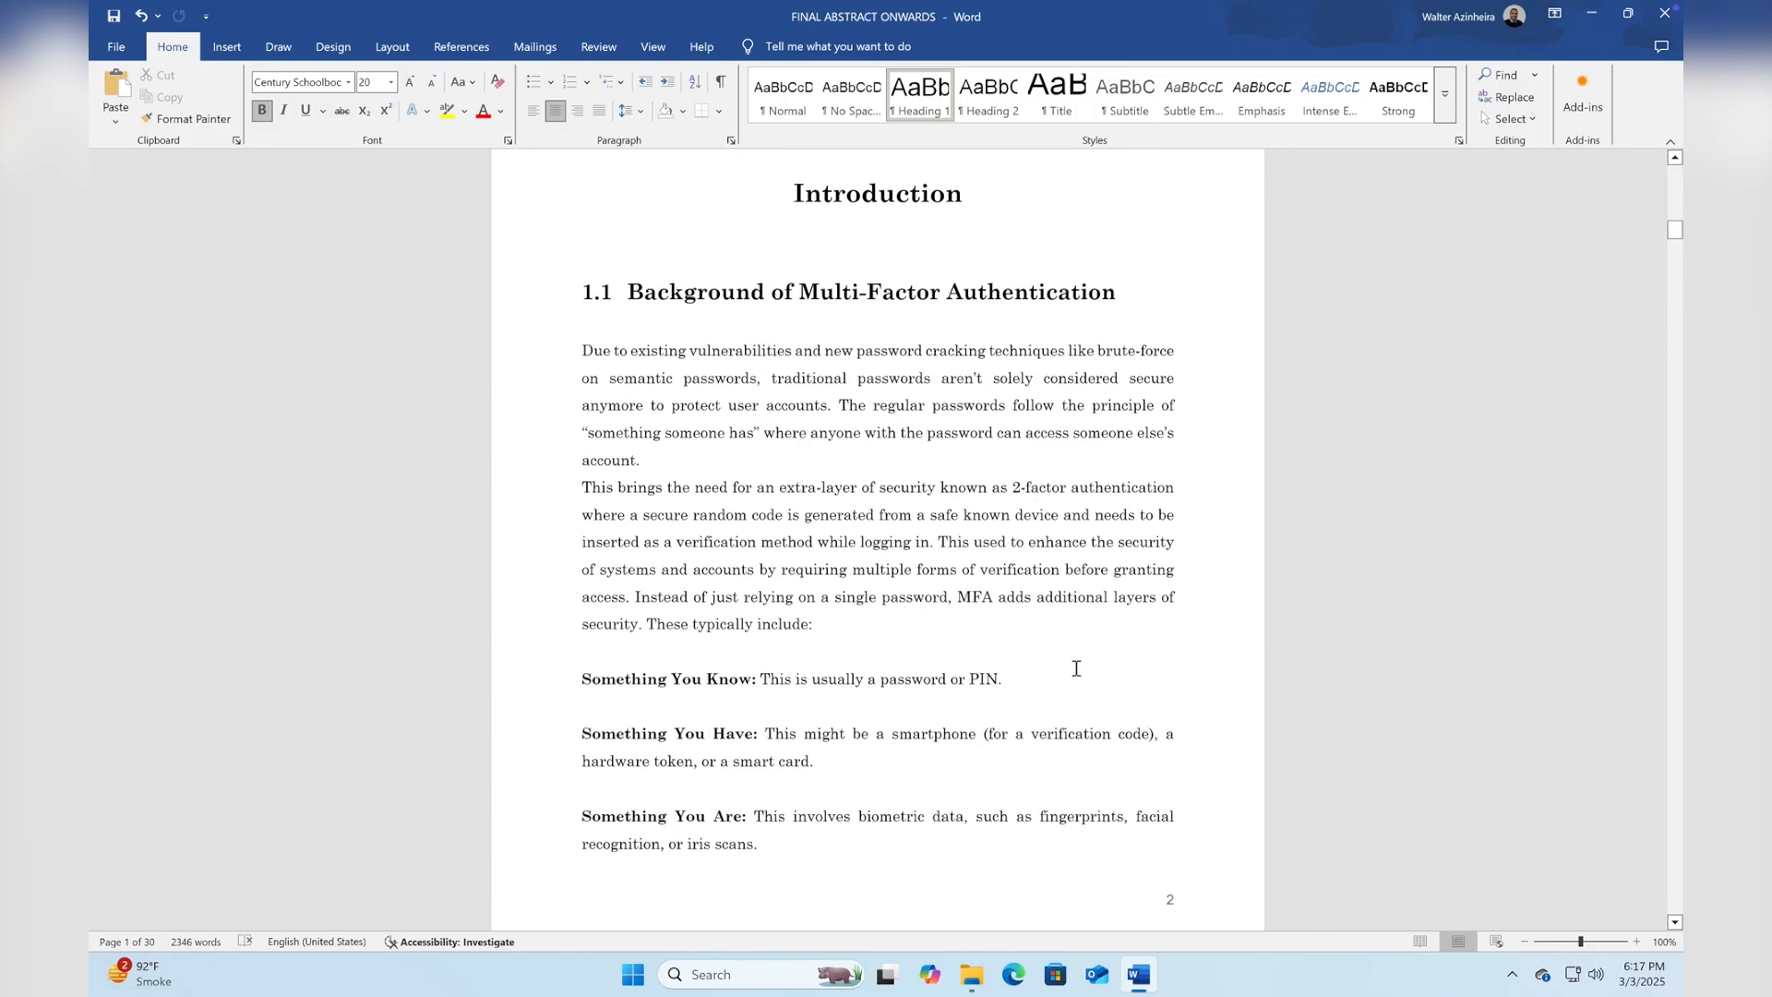
scroll(1075, 668, up, 7)
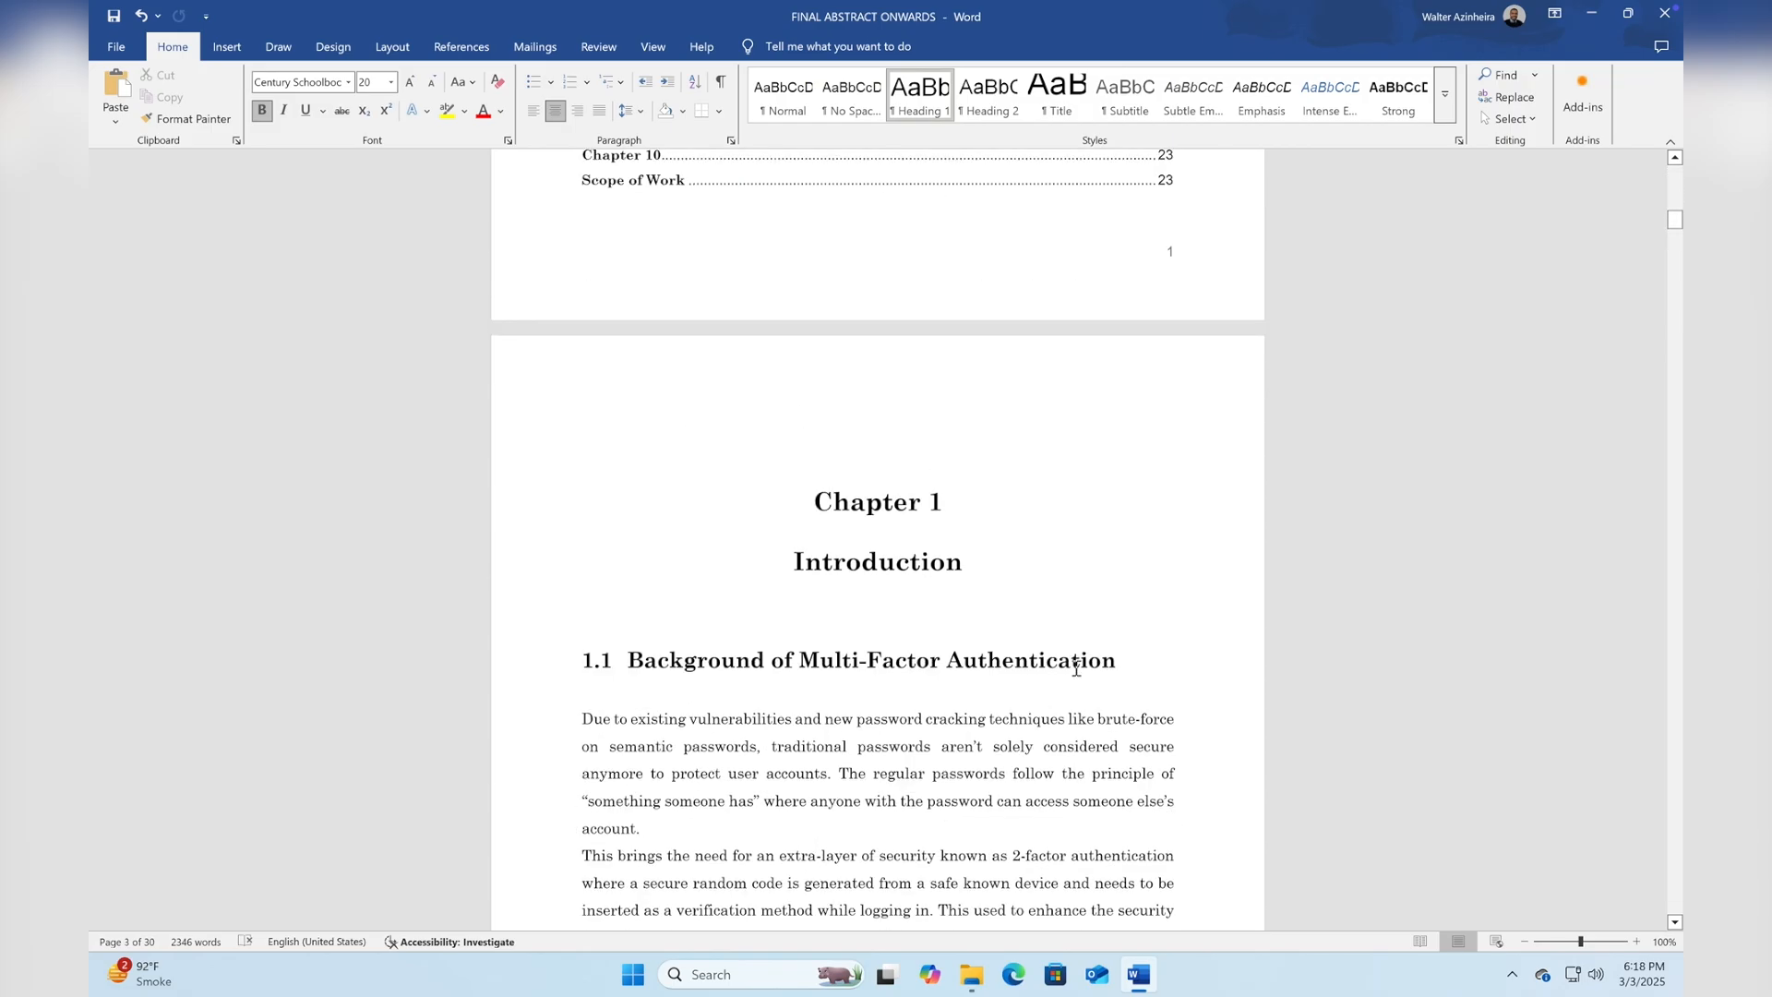
From the contents page footer, turn off Different First Page, with the document shown at 80% zoom, two pages side by side.
click(1525, 942)
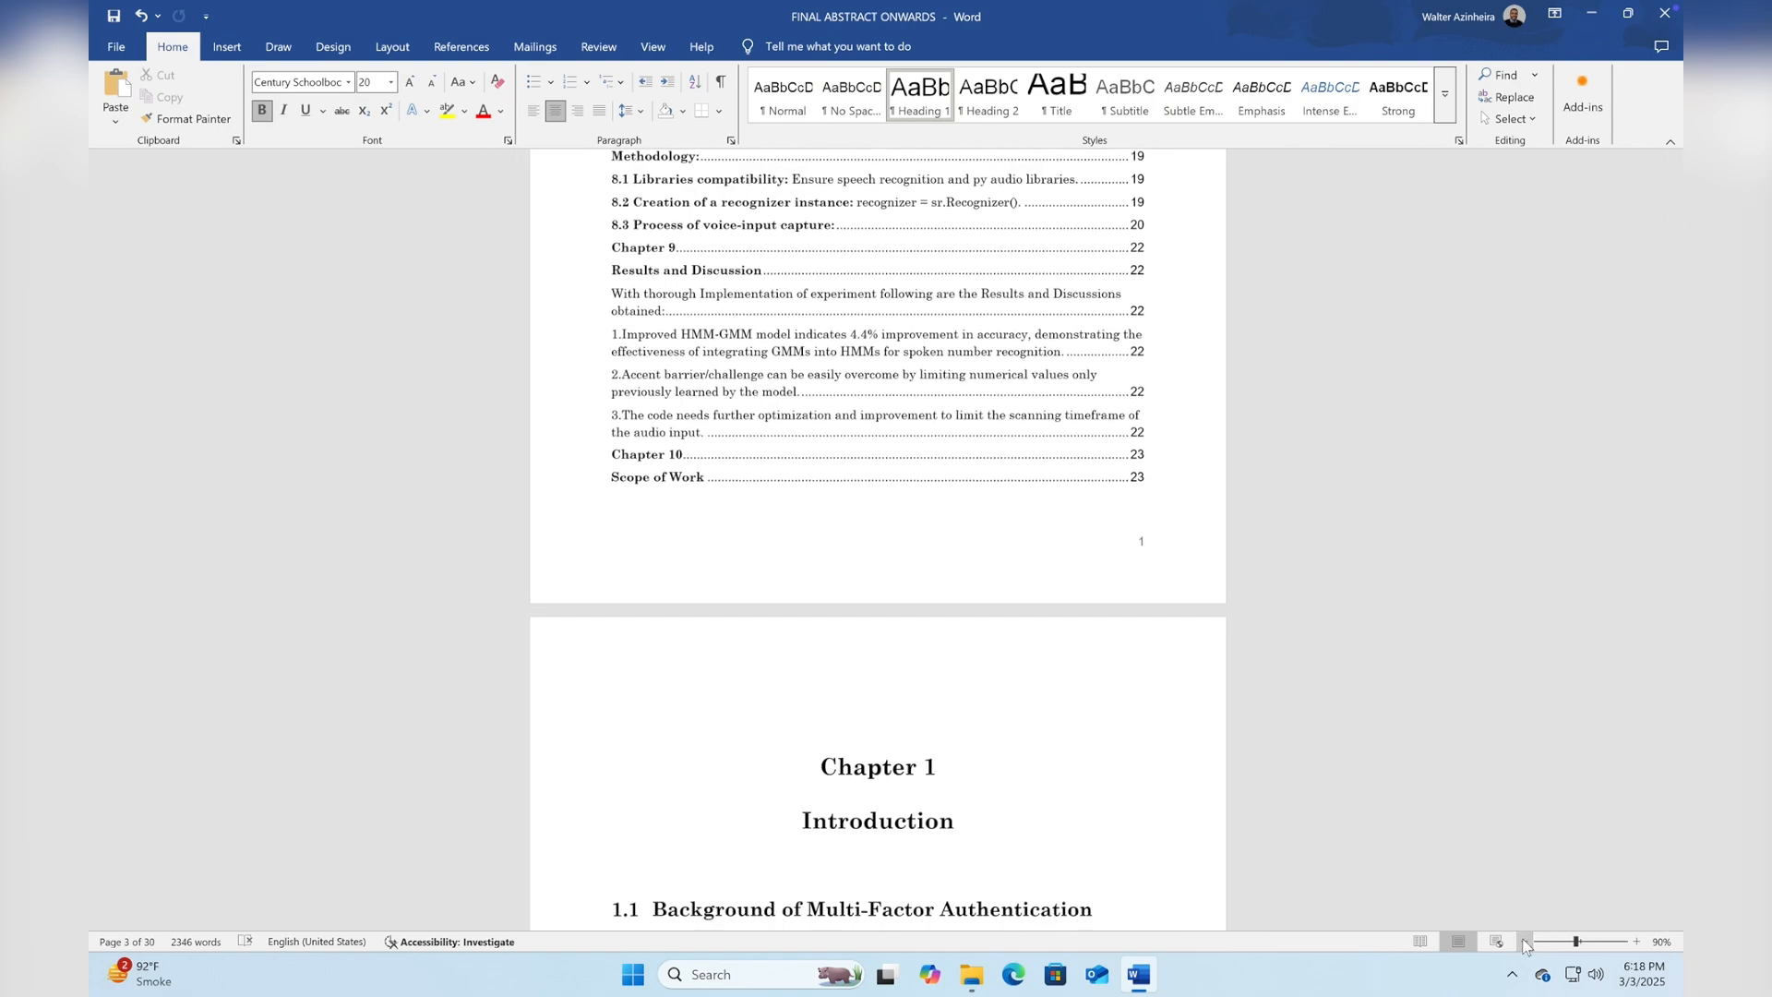
click(1524, 942)
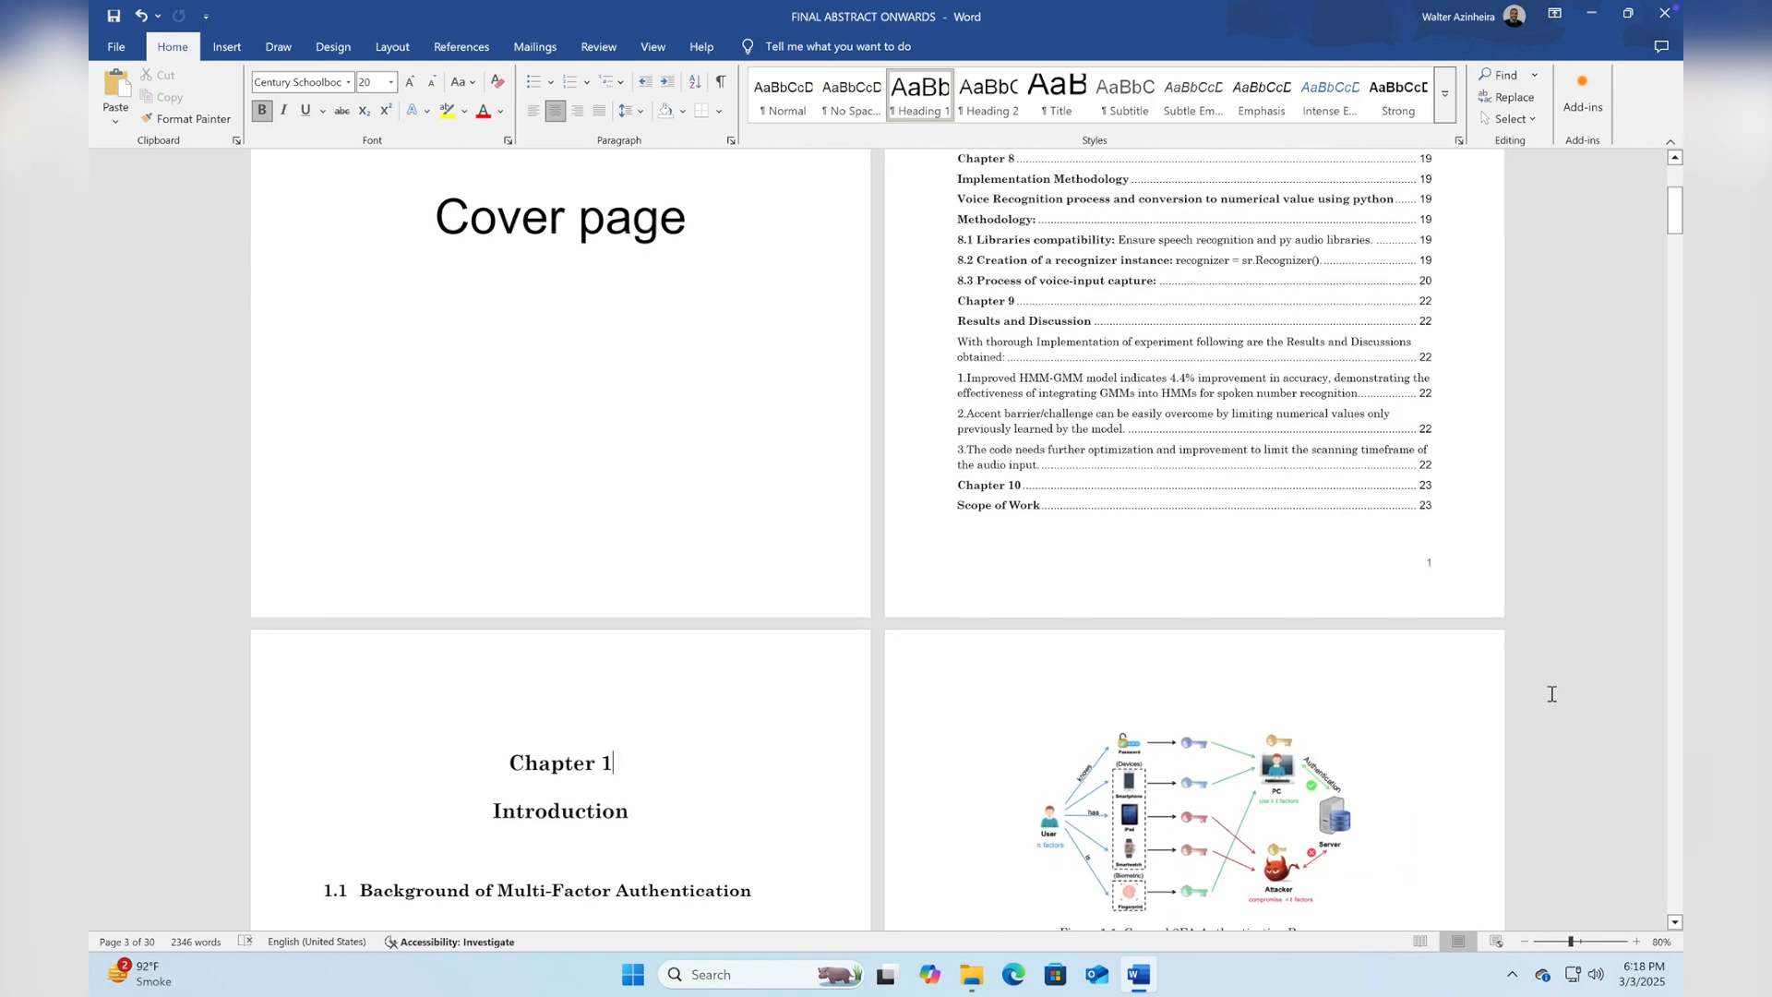
scroll(1551, 694, up, 3)
scroll(1551, 694, down, 2)
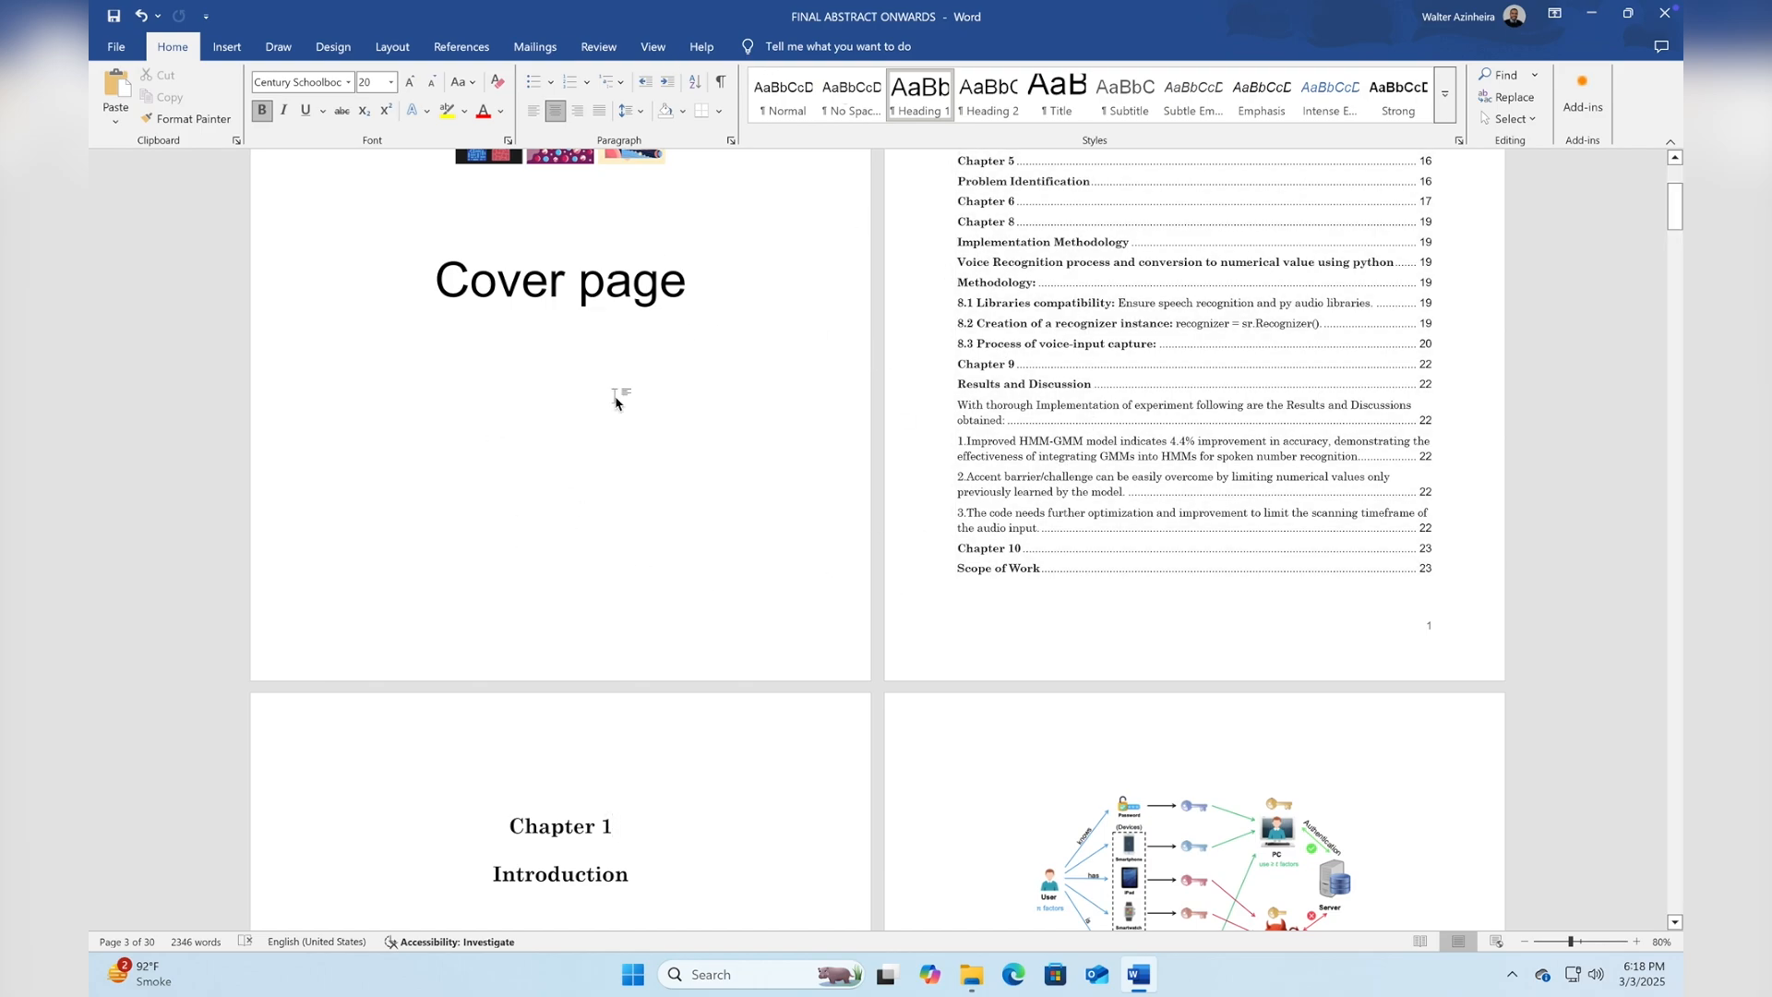
double_click(1137, 635)
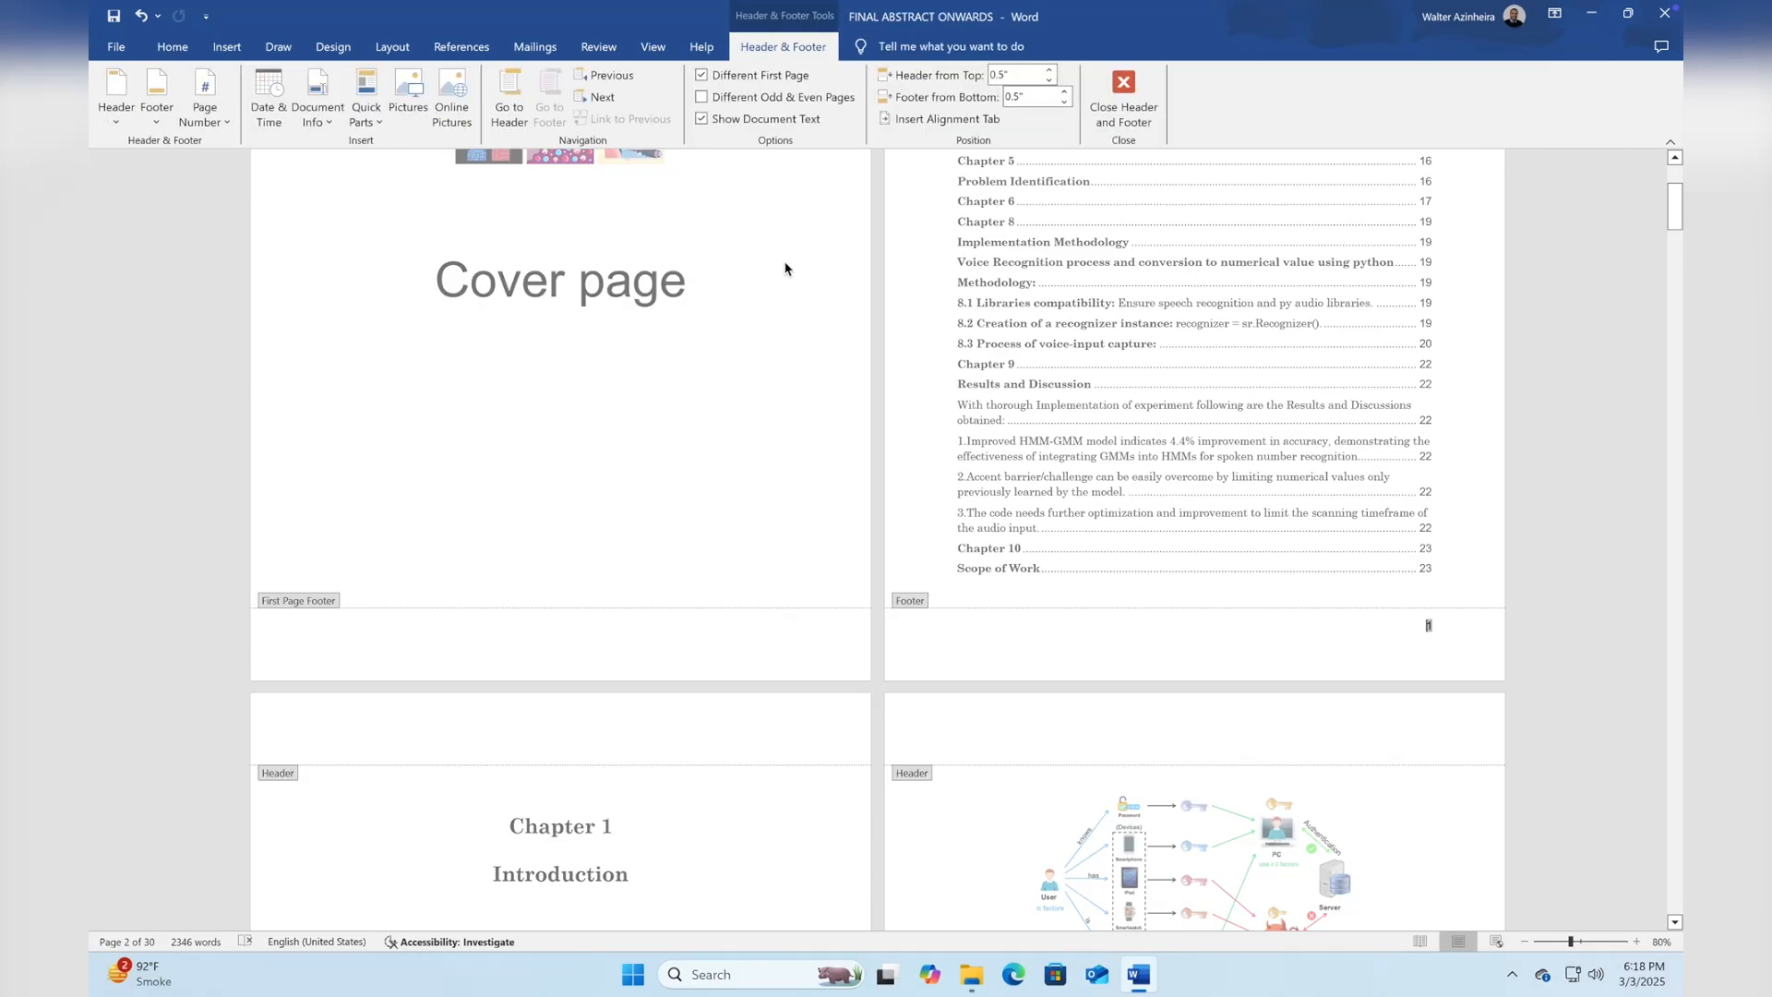
click(702, 76)
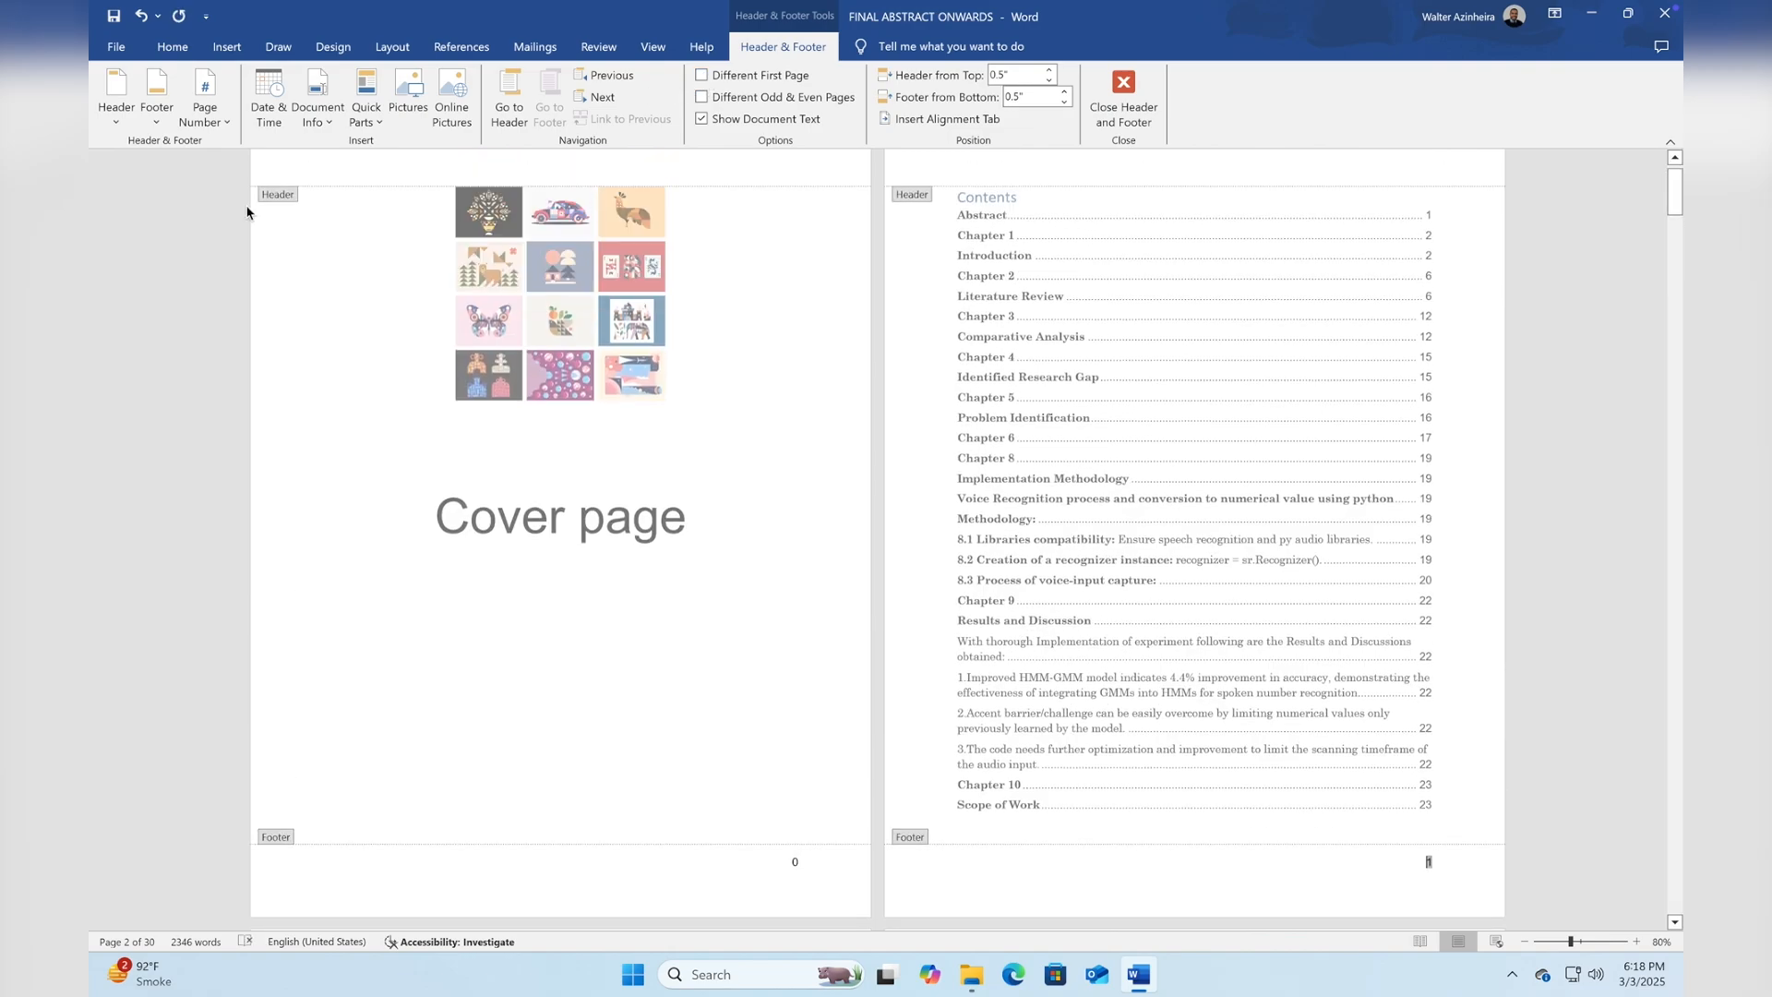
Set the page numbering to start at 1 and return to the document body.
click(219, 120)
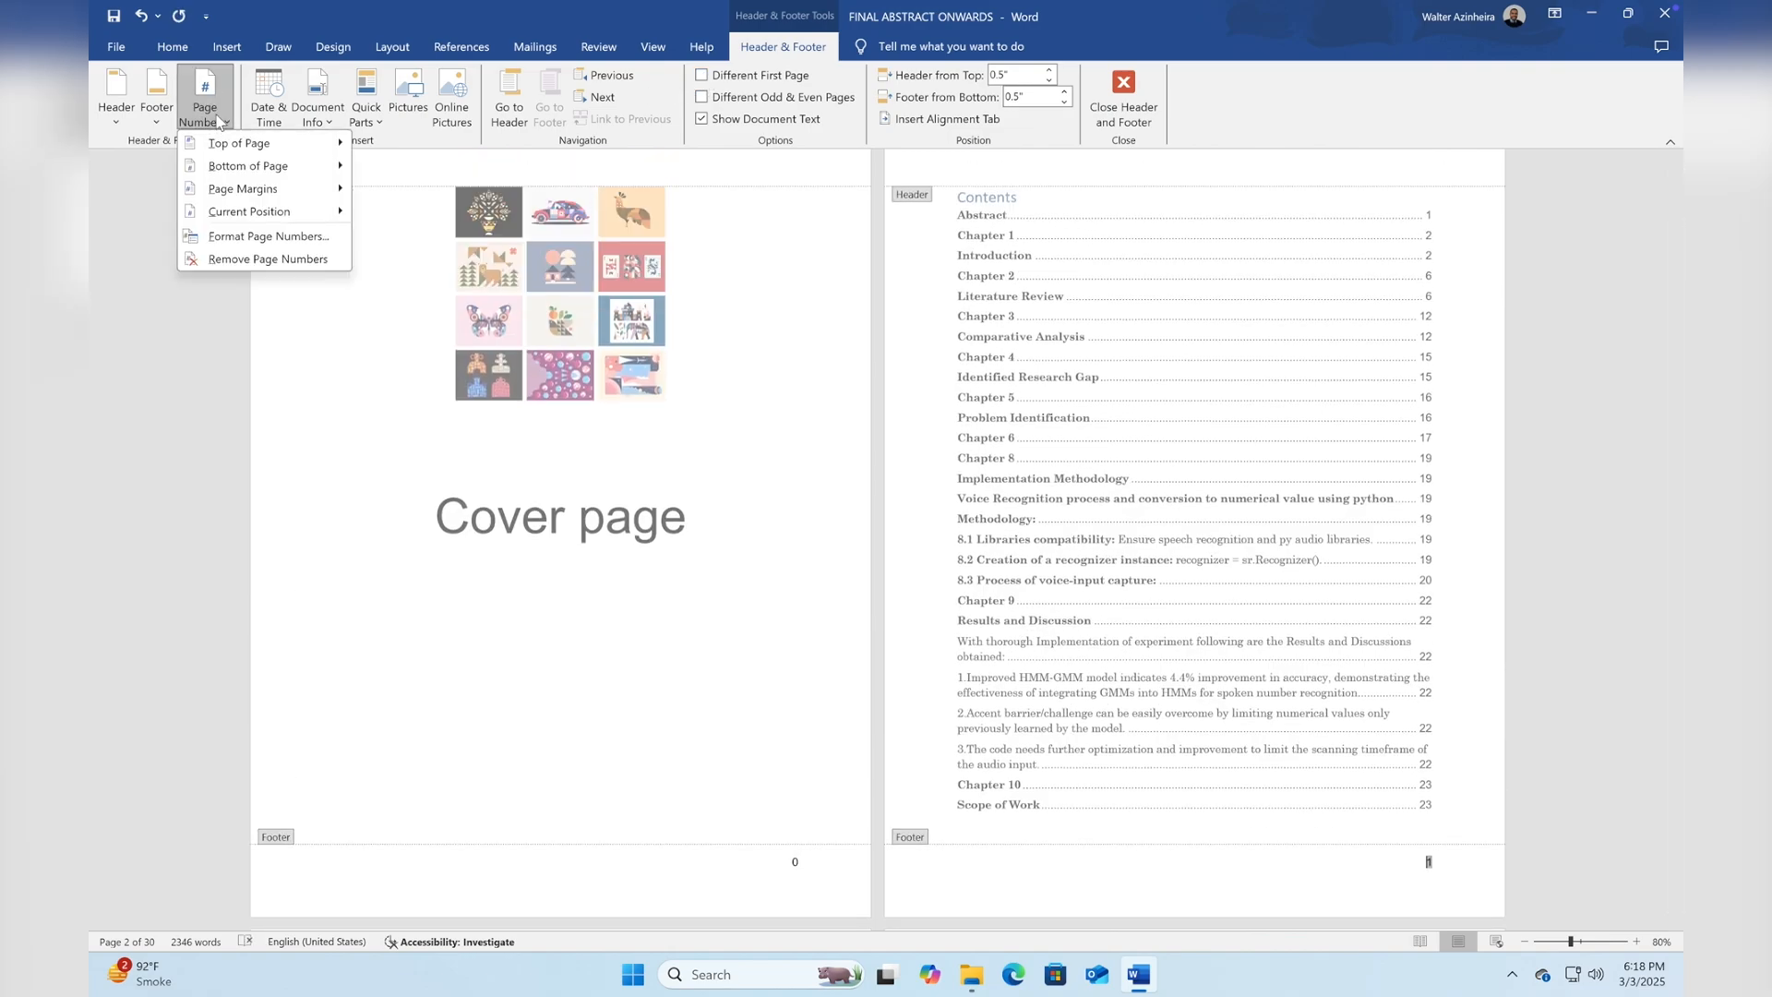
click(238, 237)
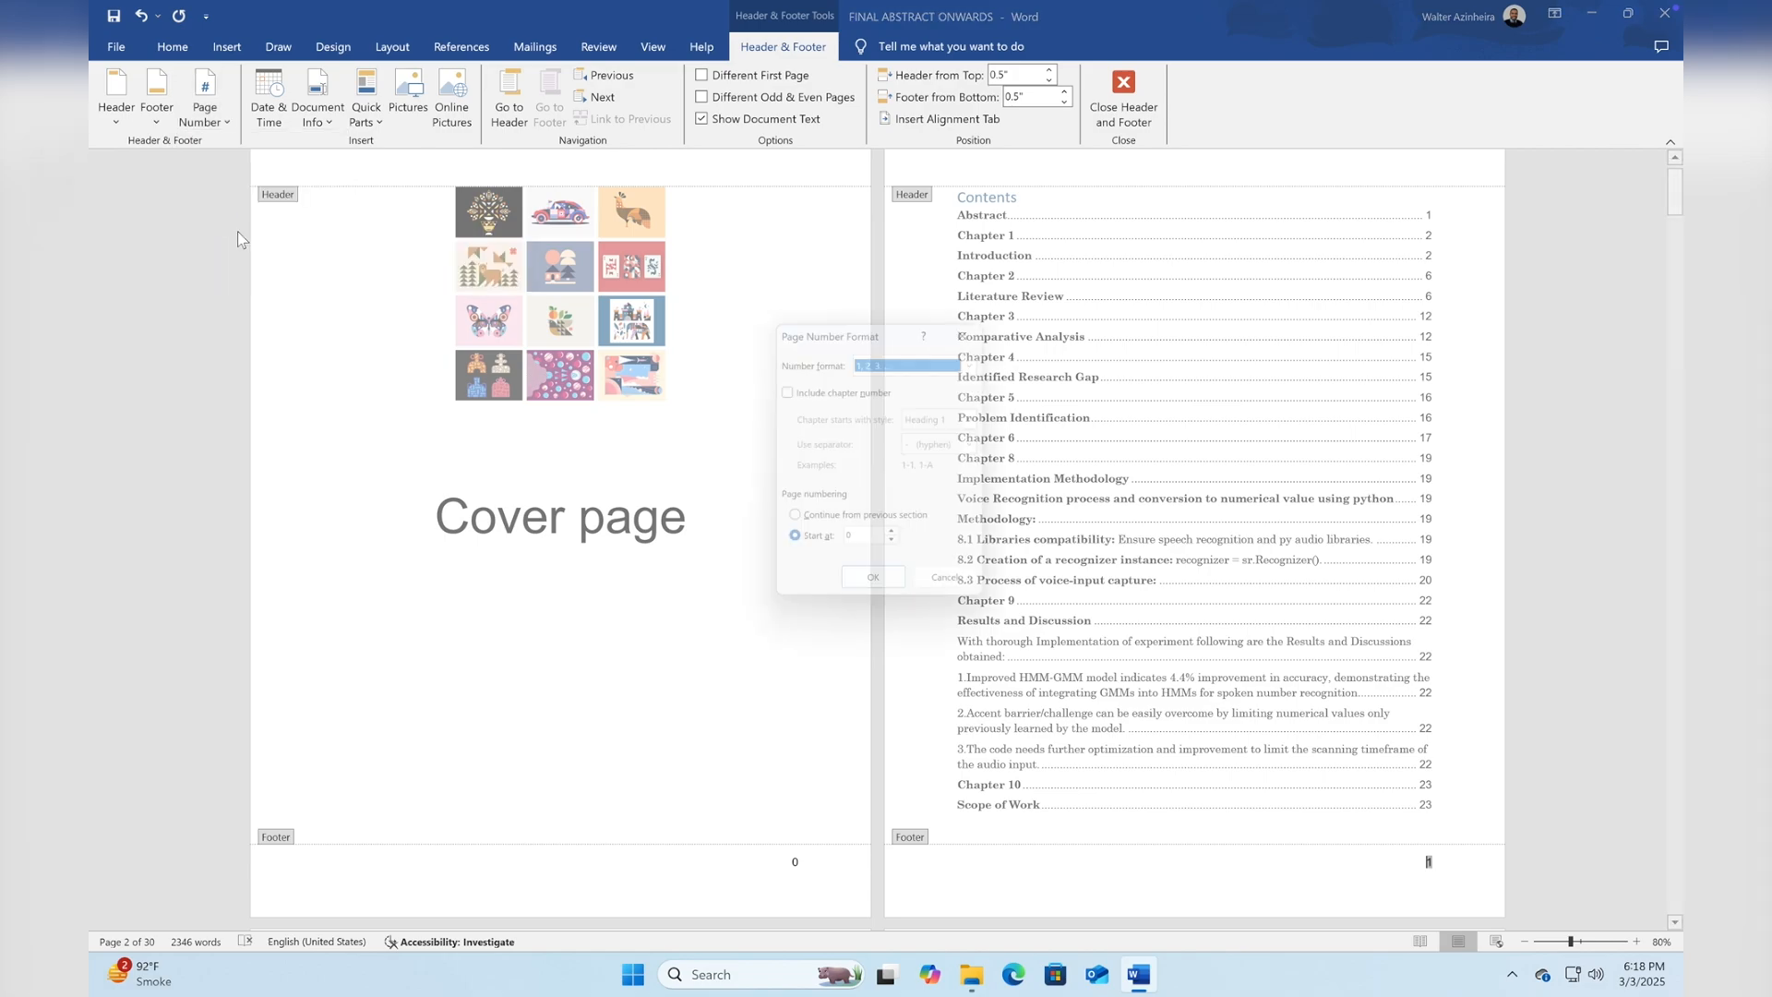
click(792, 544)
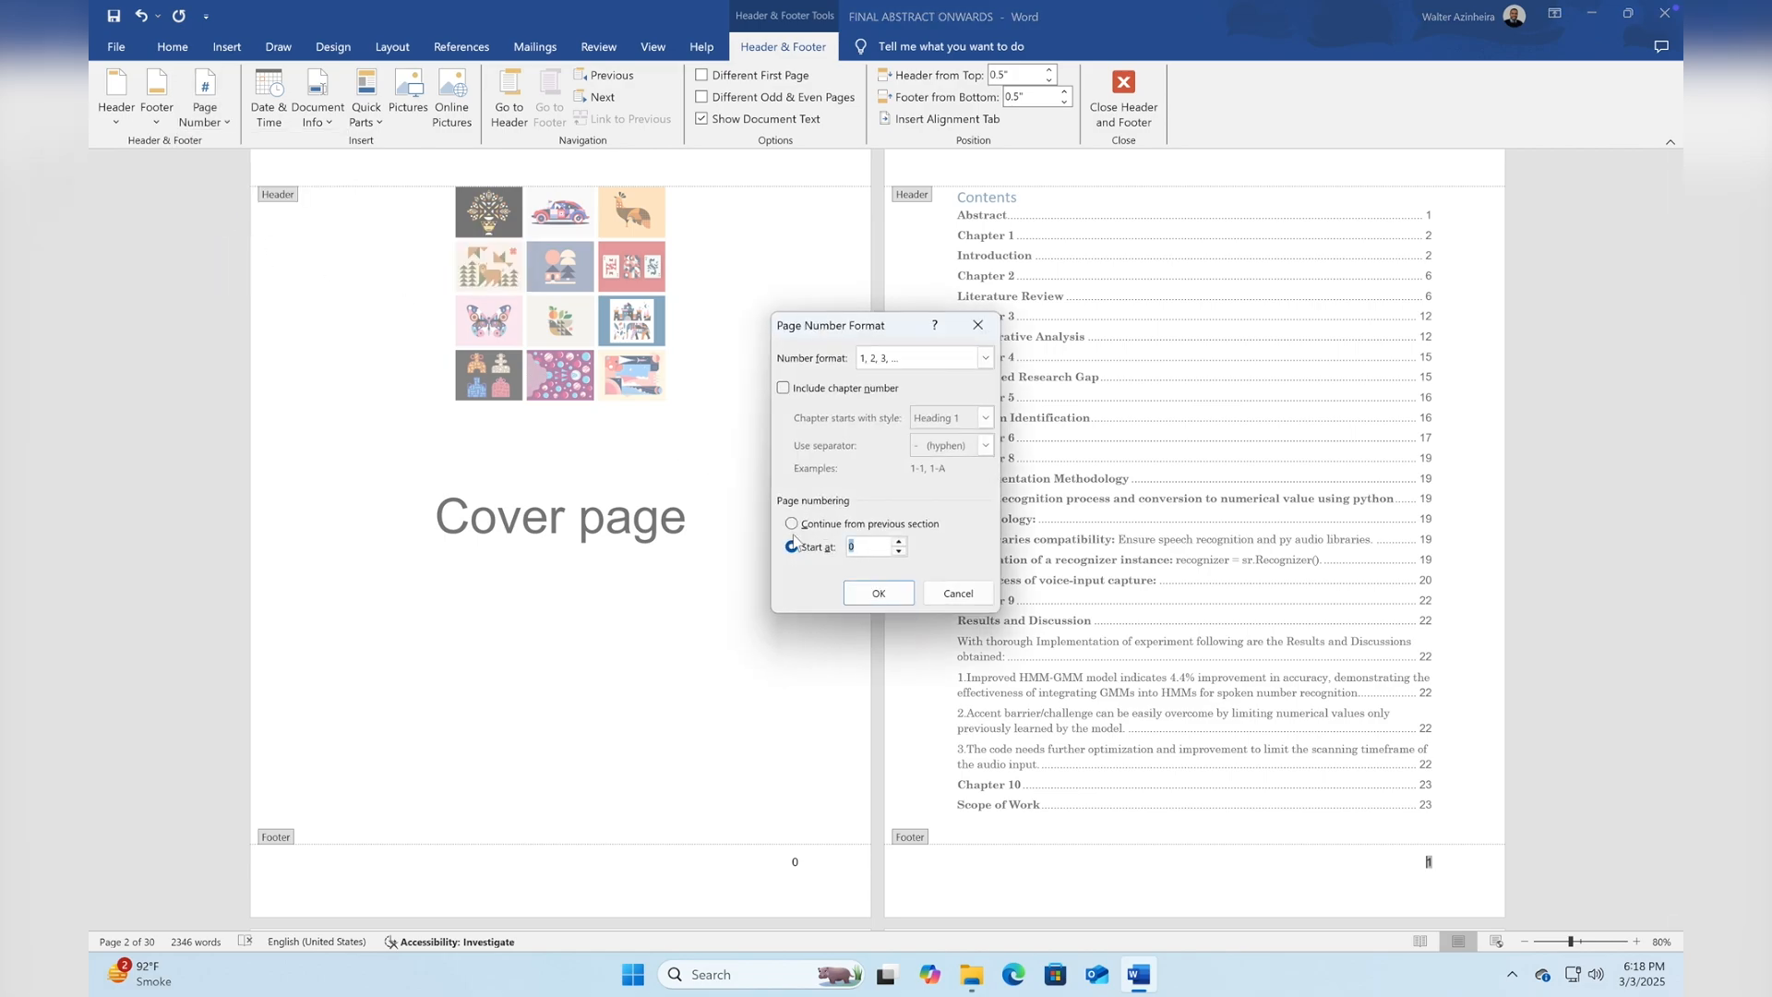
text(1)
click(887, 594)
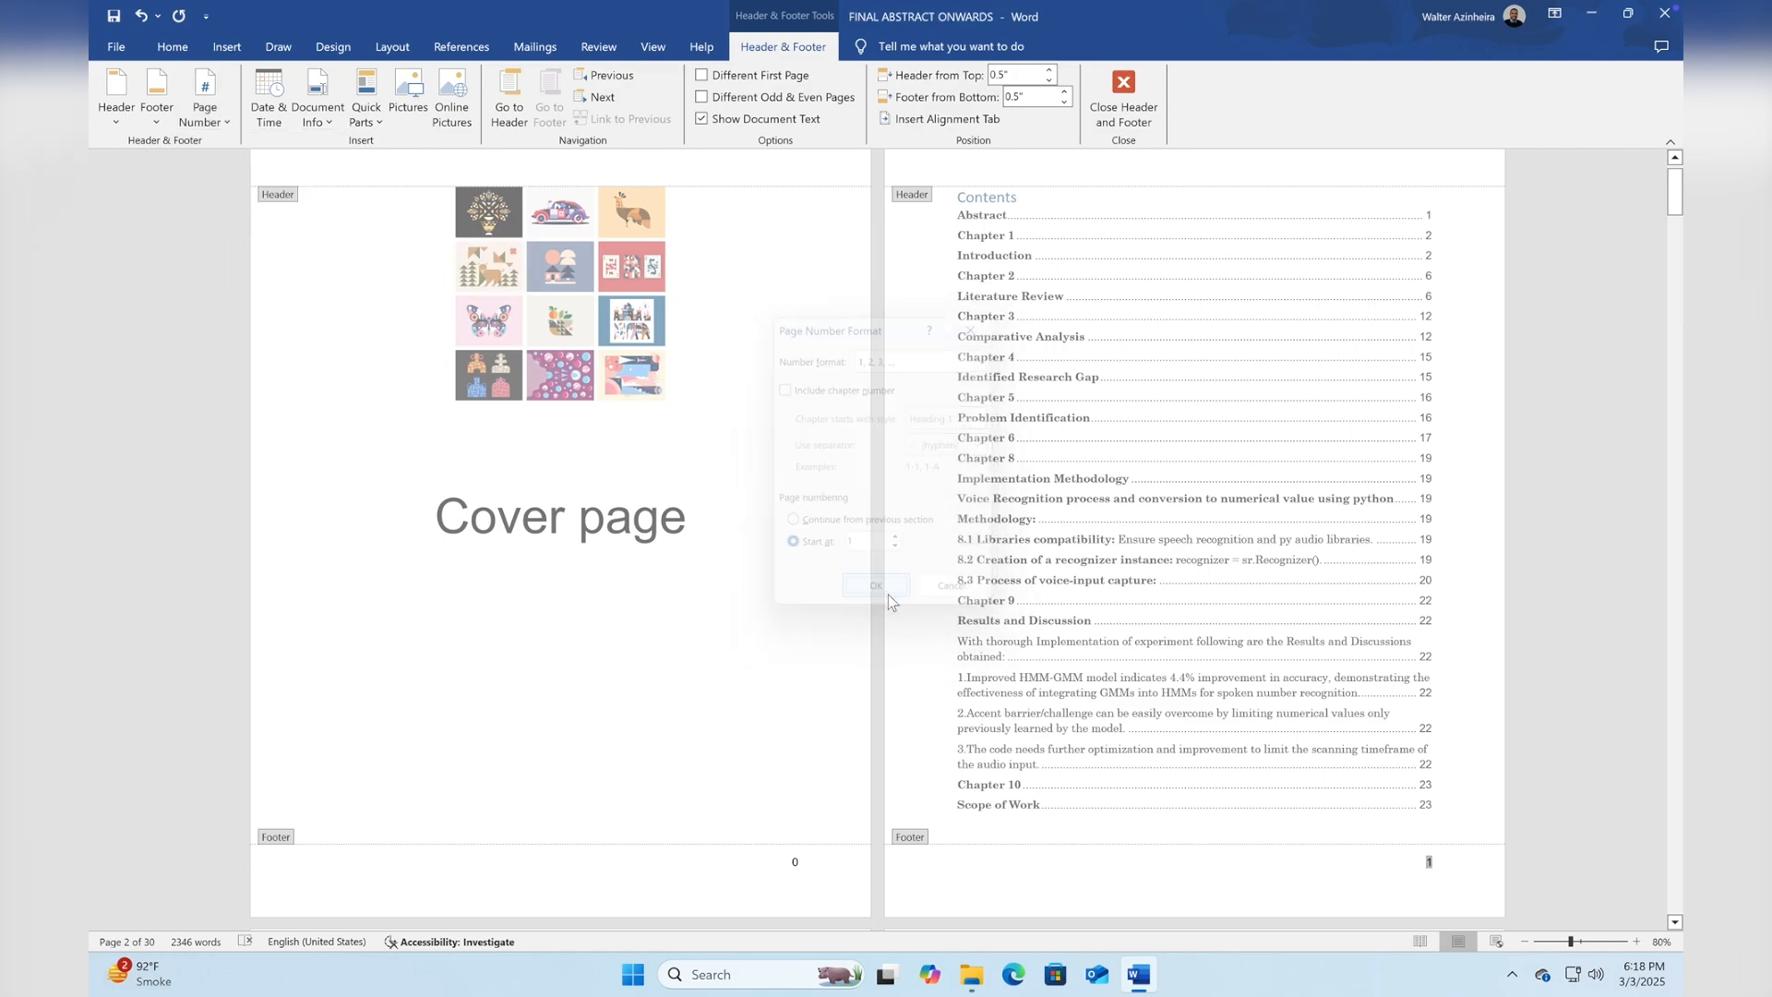
double_click(787, 662)
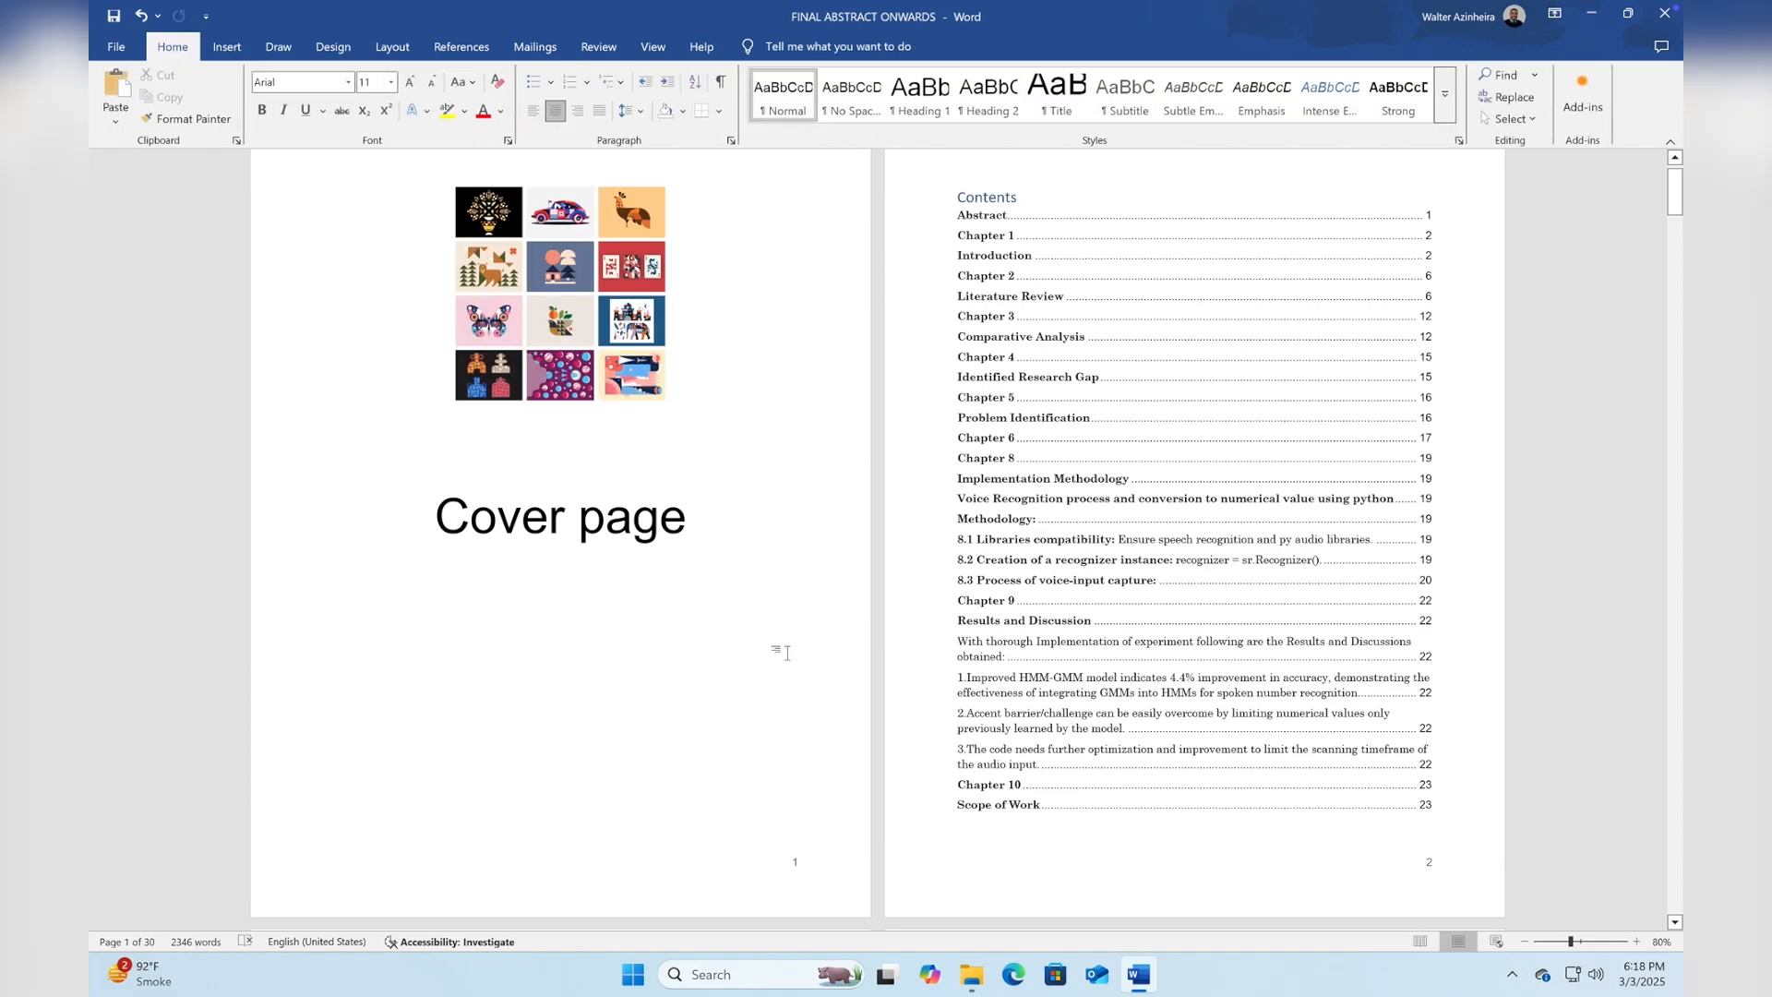
Show the formatting marks to reveal the page breaks on the cover and contents pages.
scroll(786, 653, down, 3)
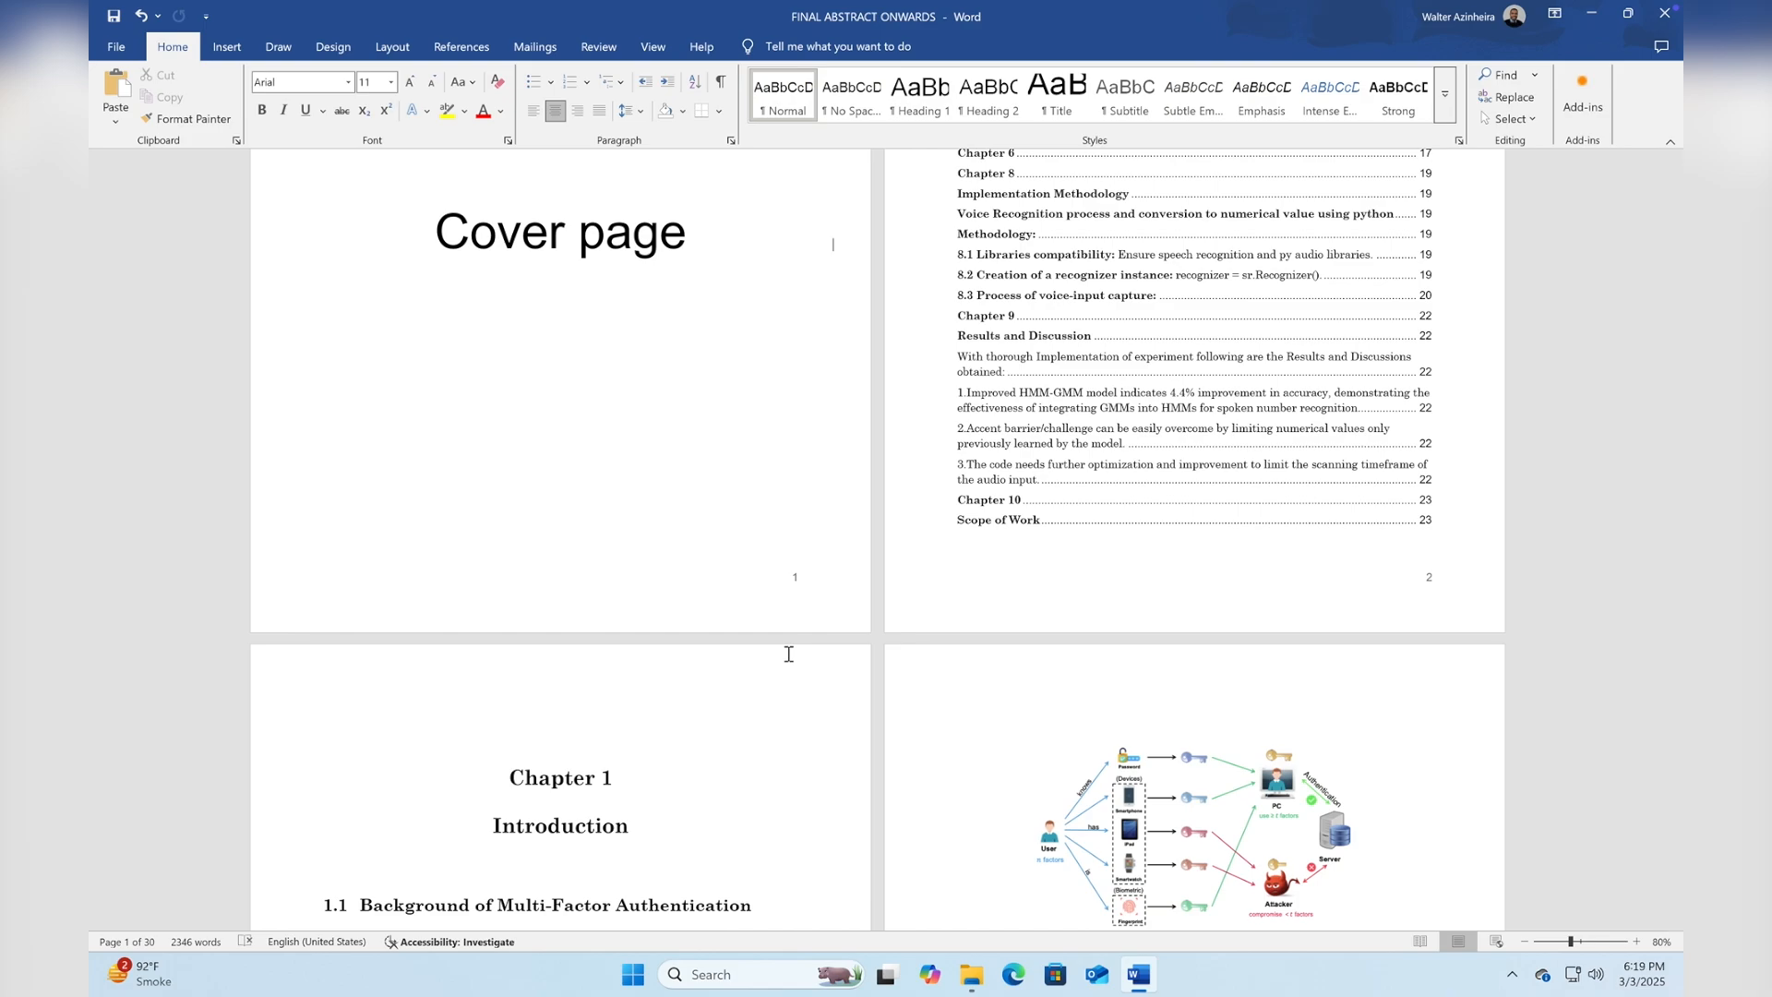
scroll(780, 466, up, 1)
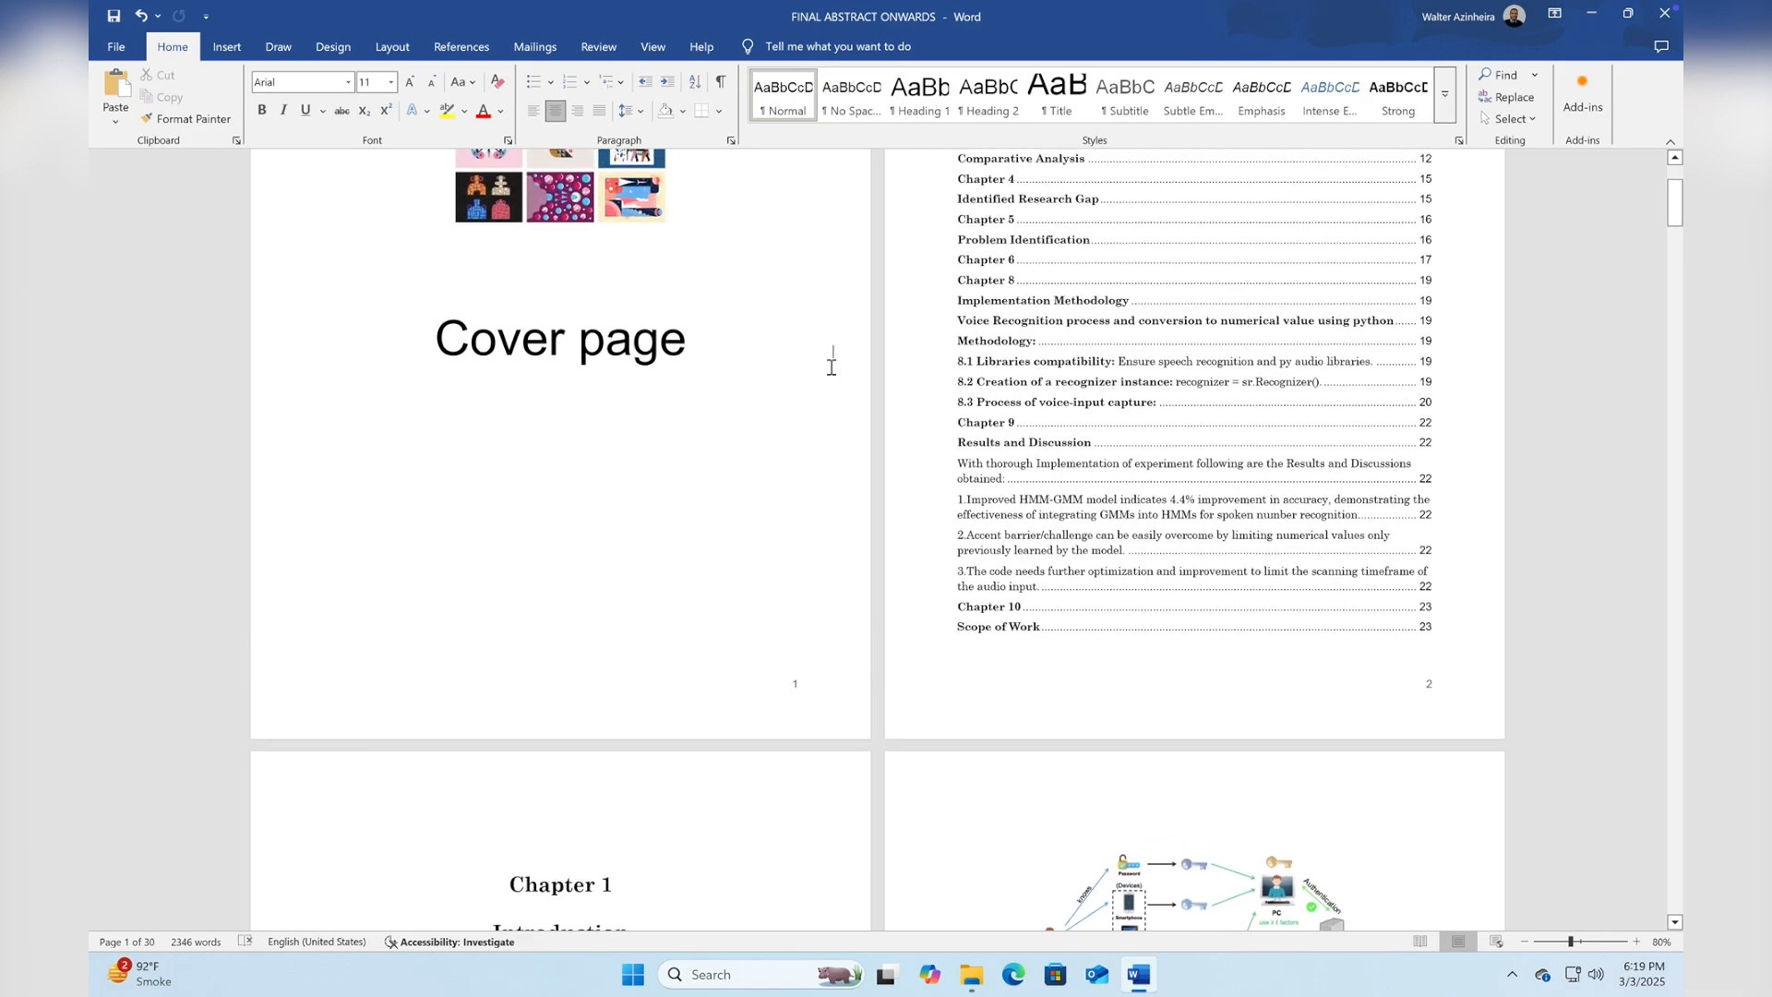
click(721, 81)
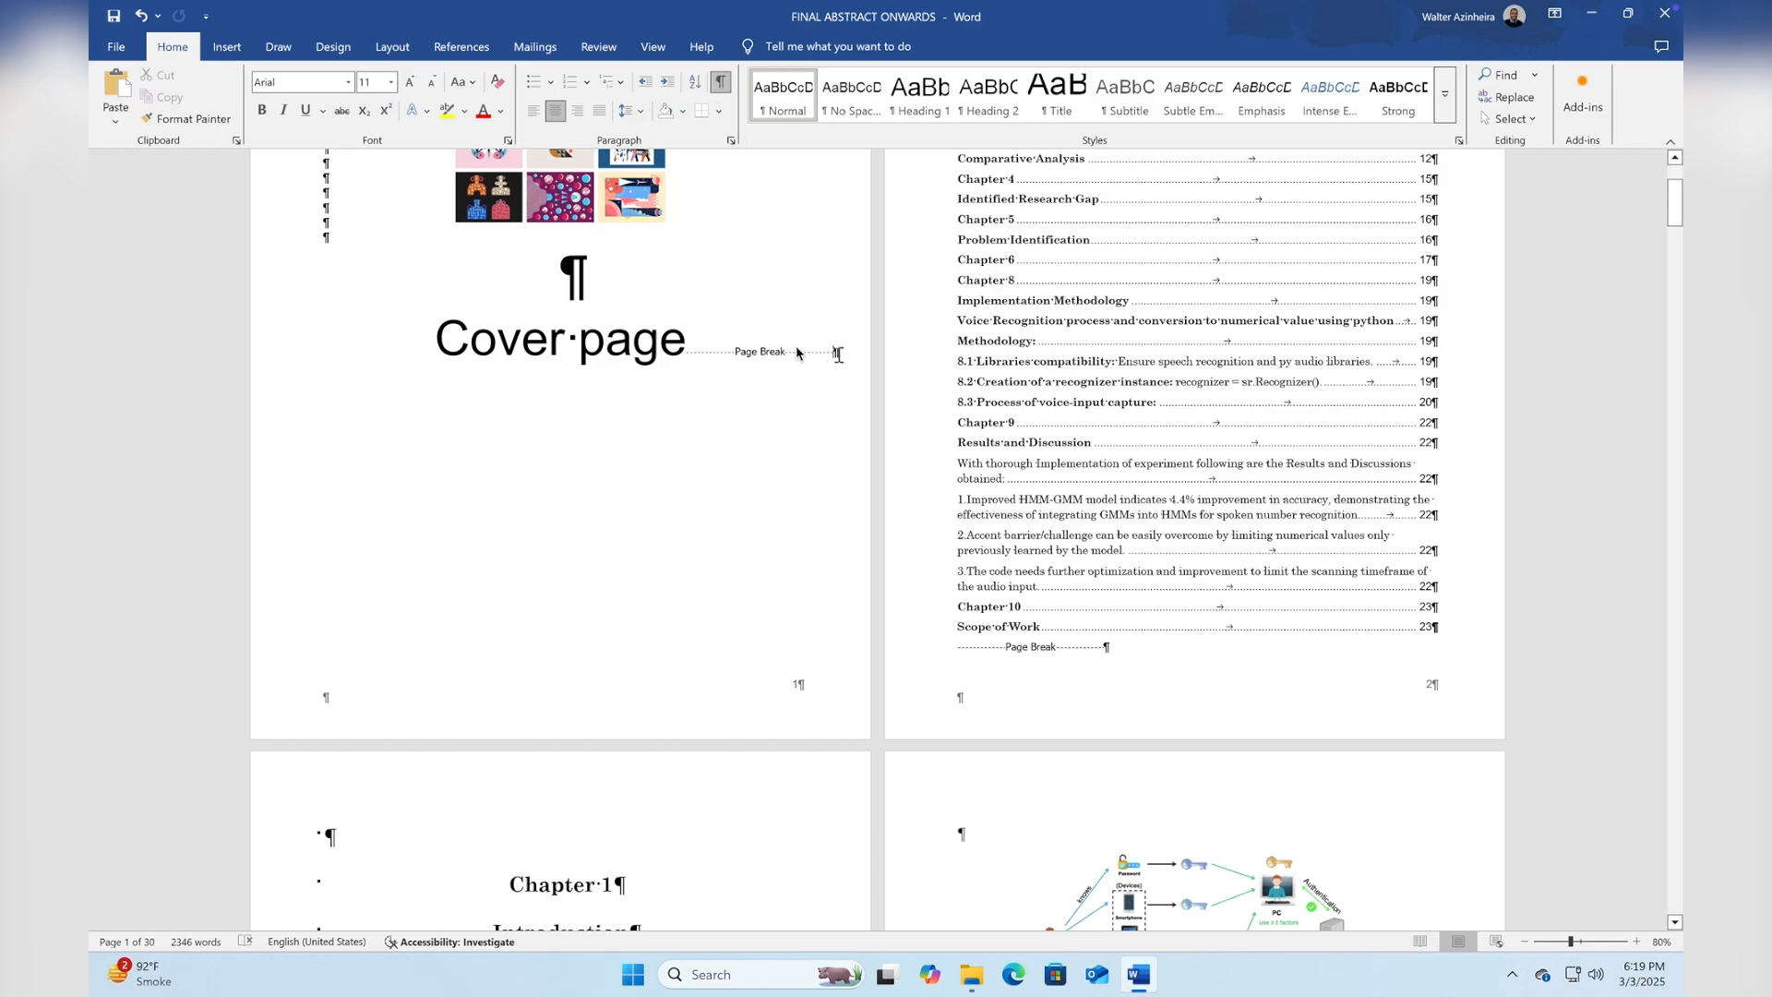
click(967, 569)
Examine the page breaks and footer numbers from the cover page through the first Chapter 1 pages.
scroll(736, 641, down, 5)
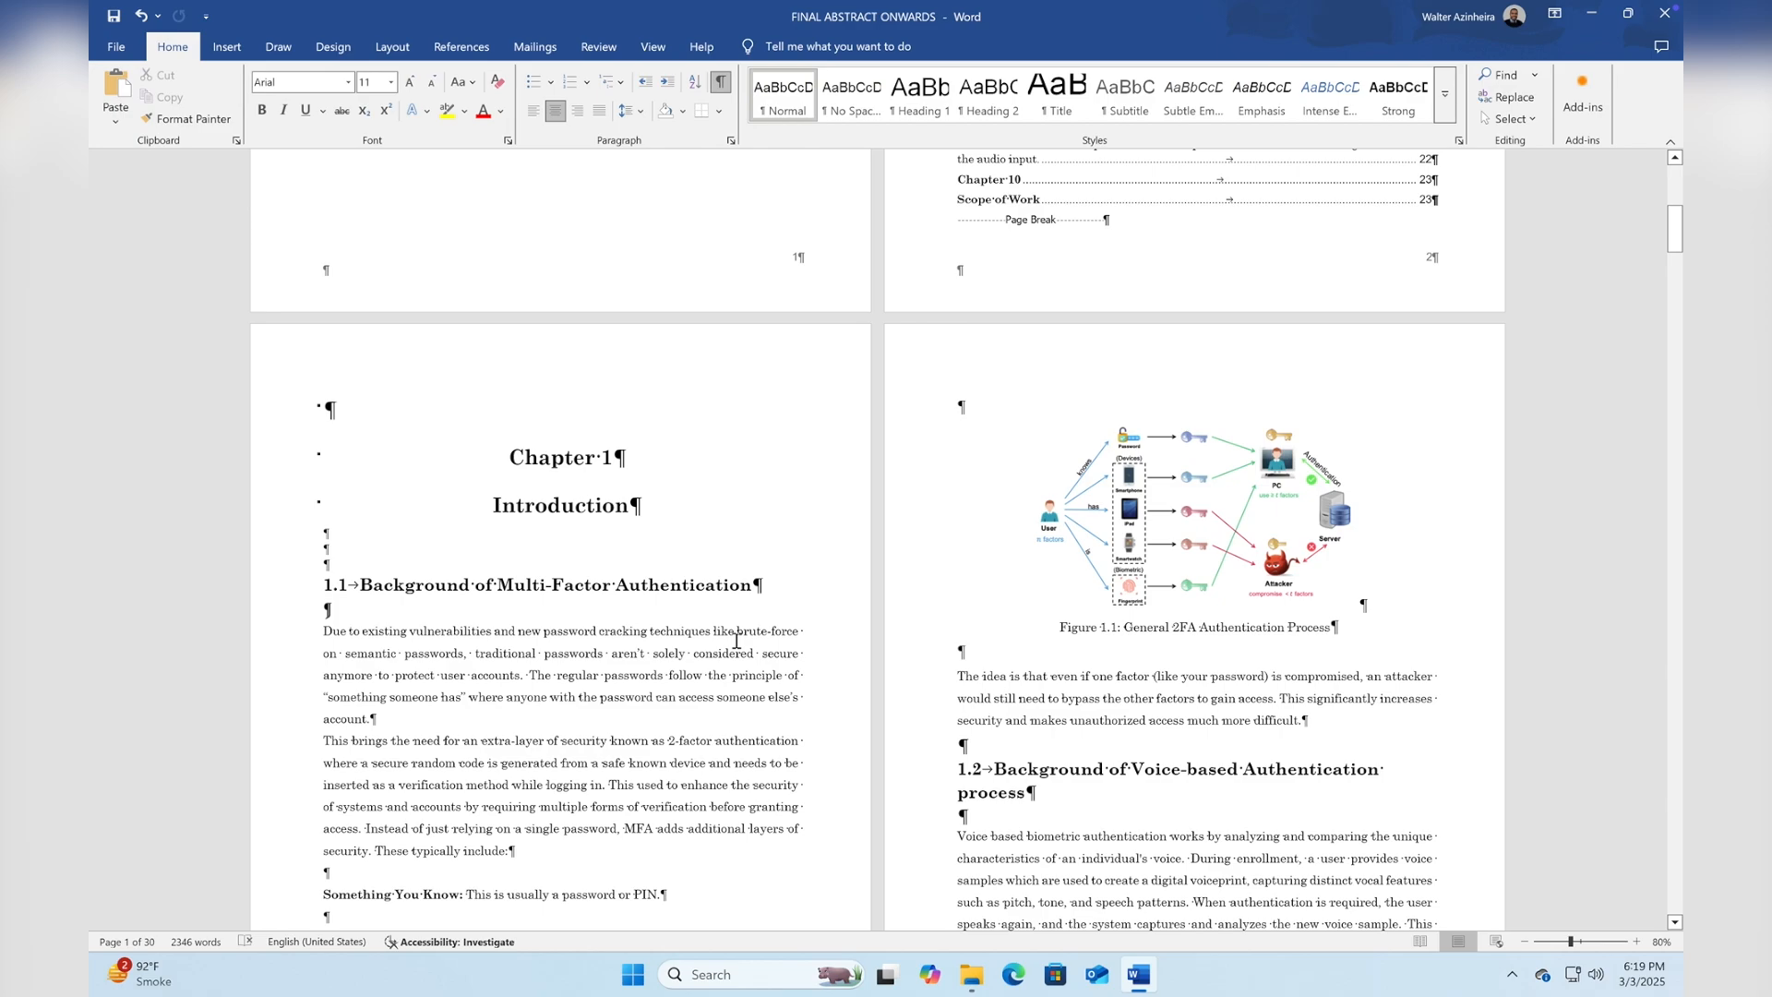
scroll(737, 642, up, 5)
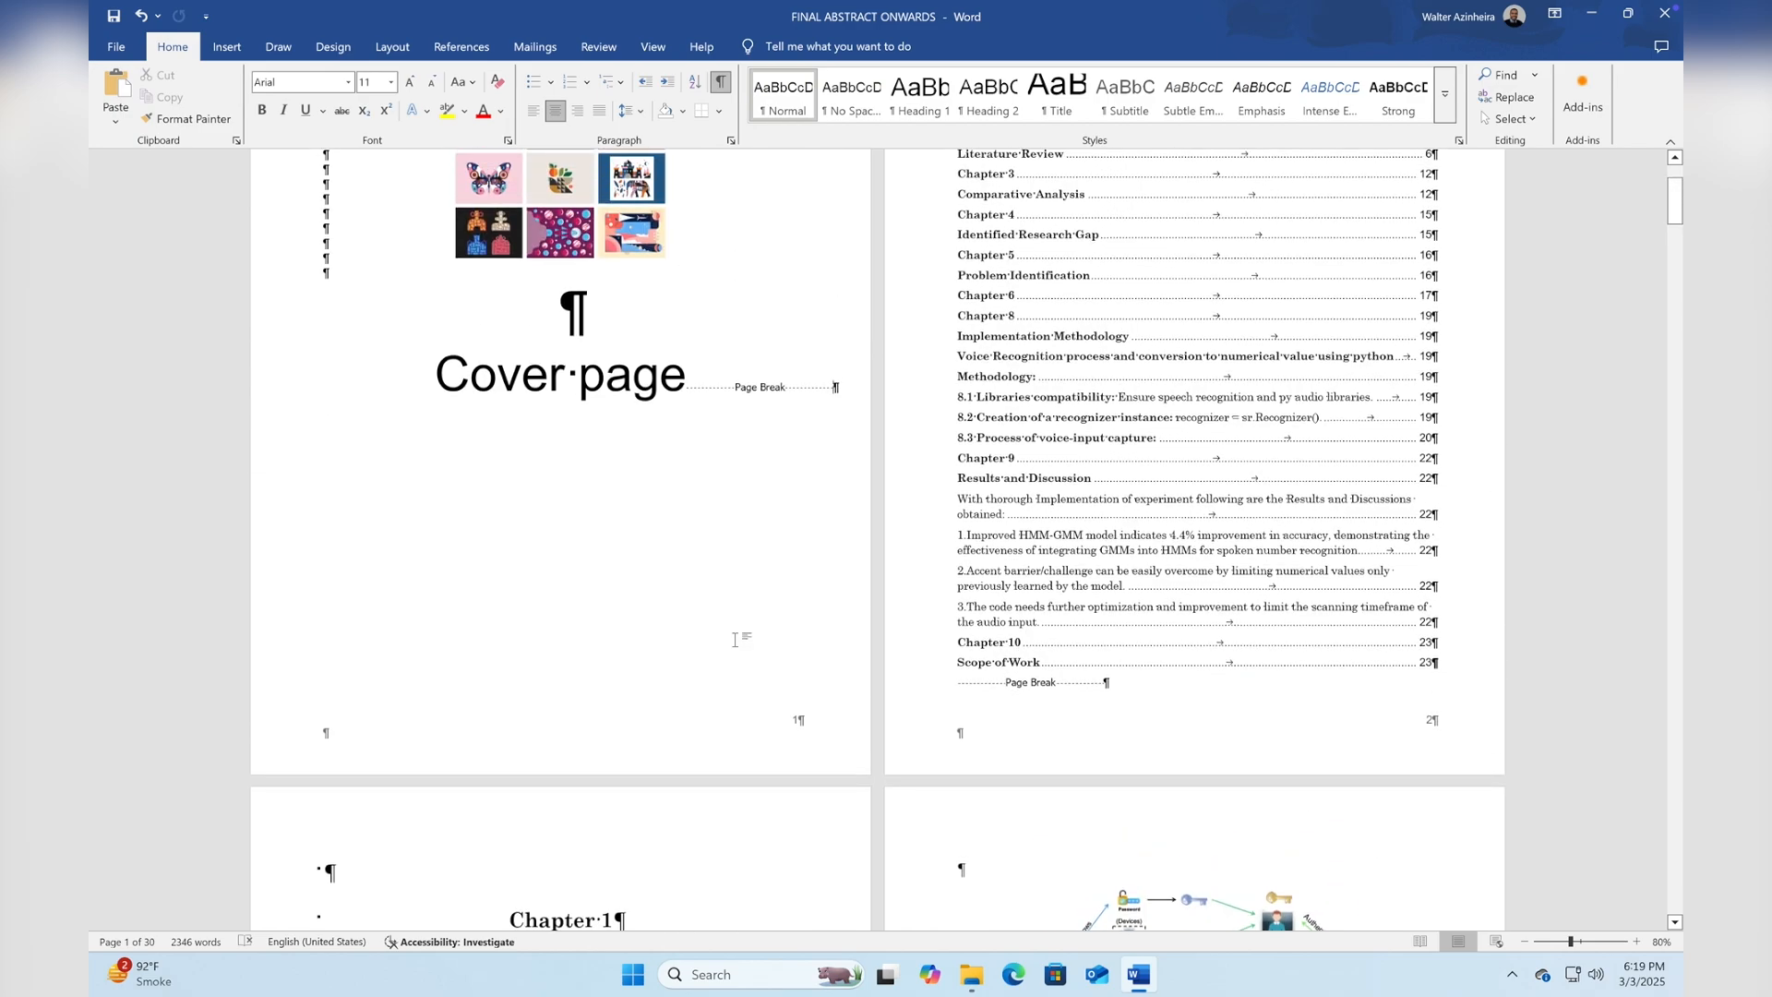
scroll(734, 640, up, 2)
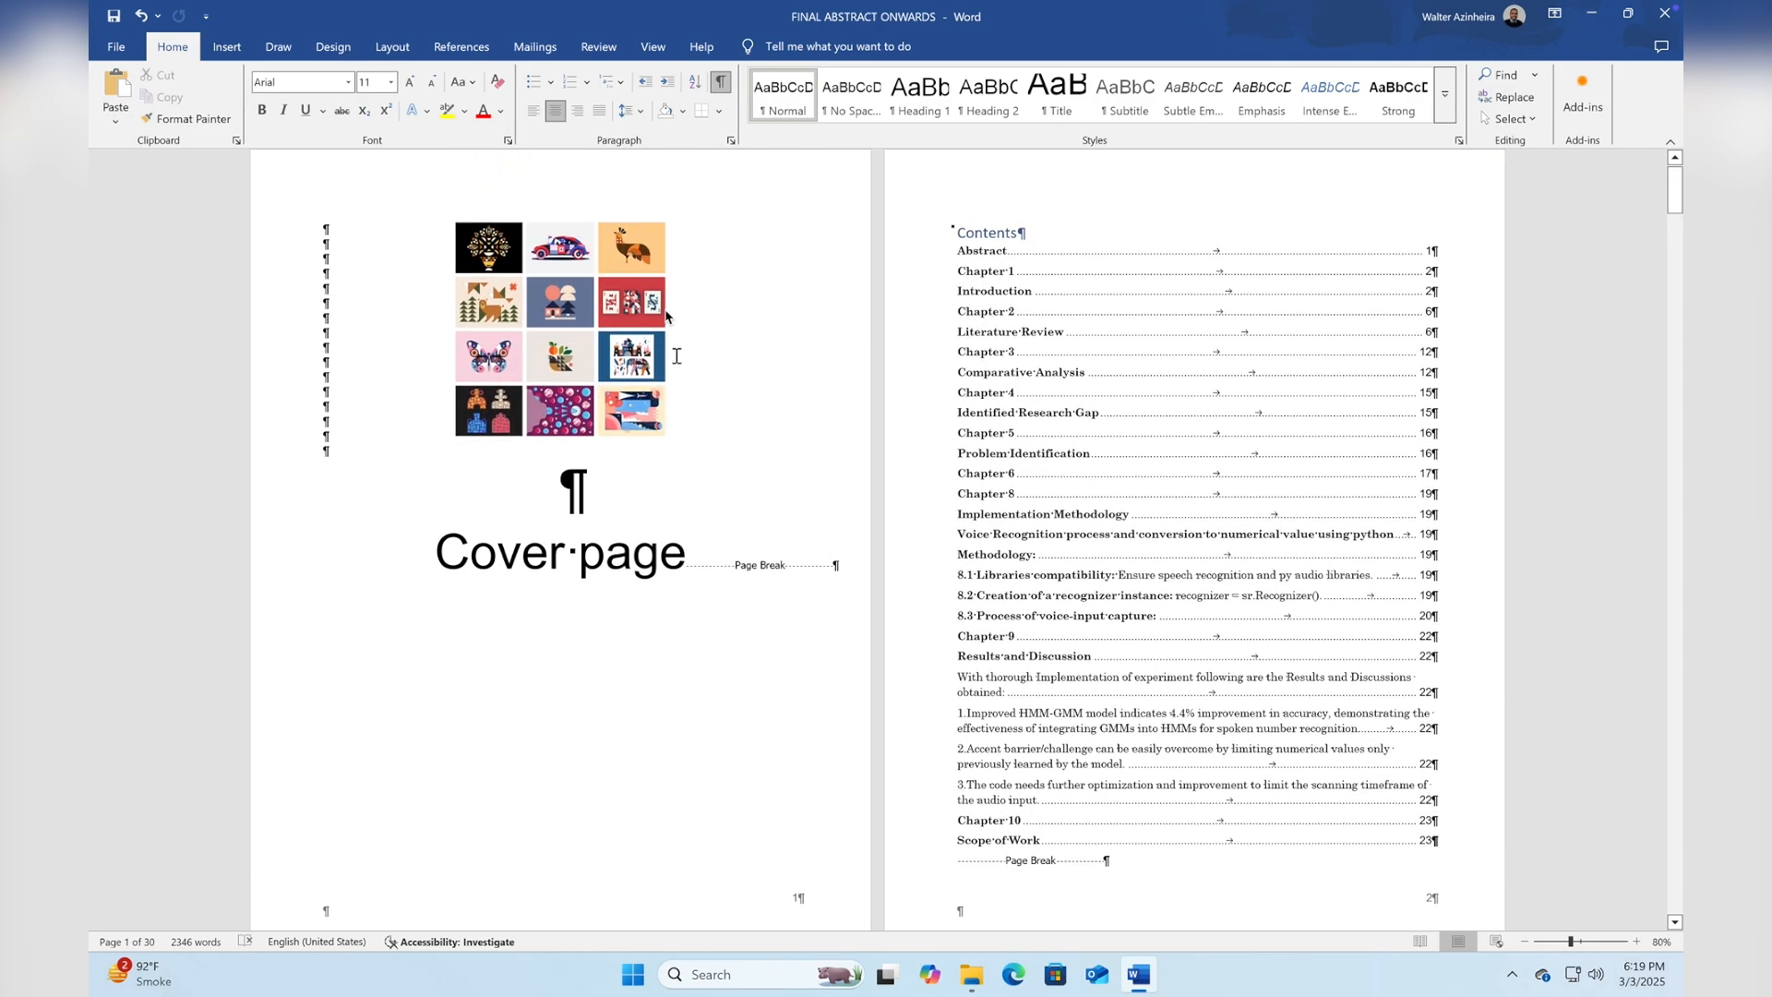
scroll(789, 580, down, 3)
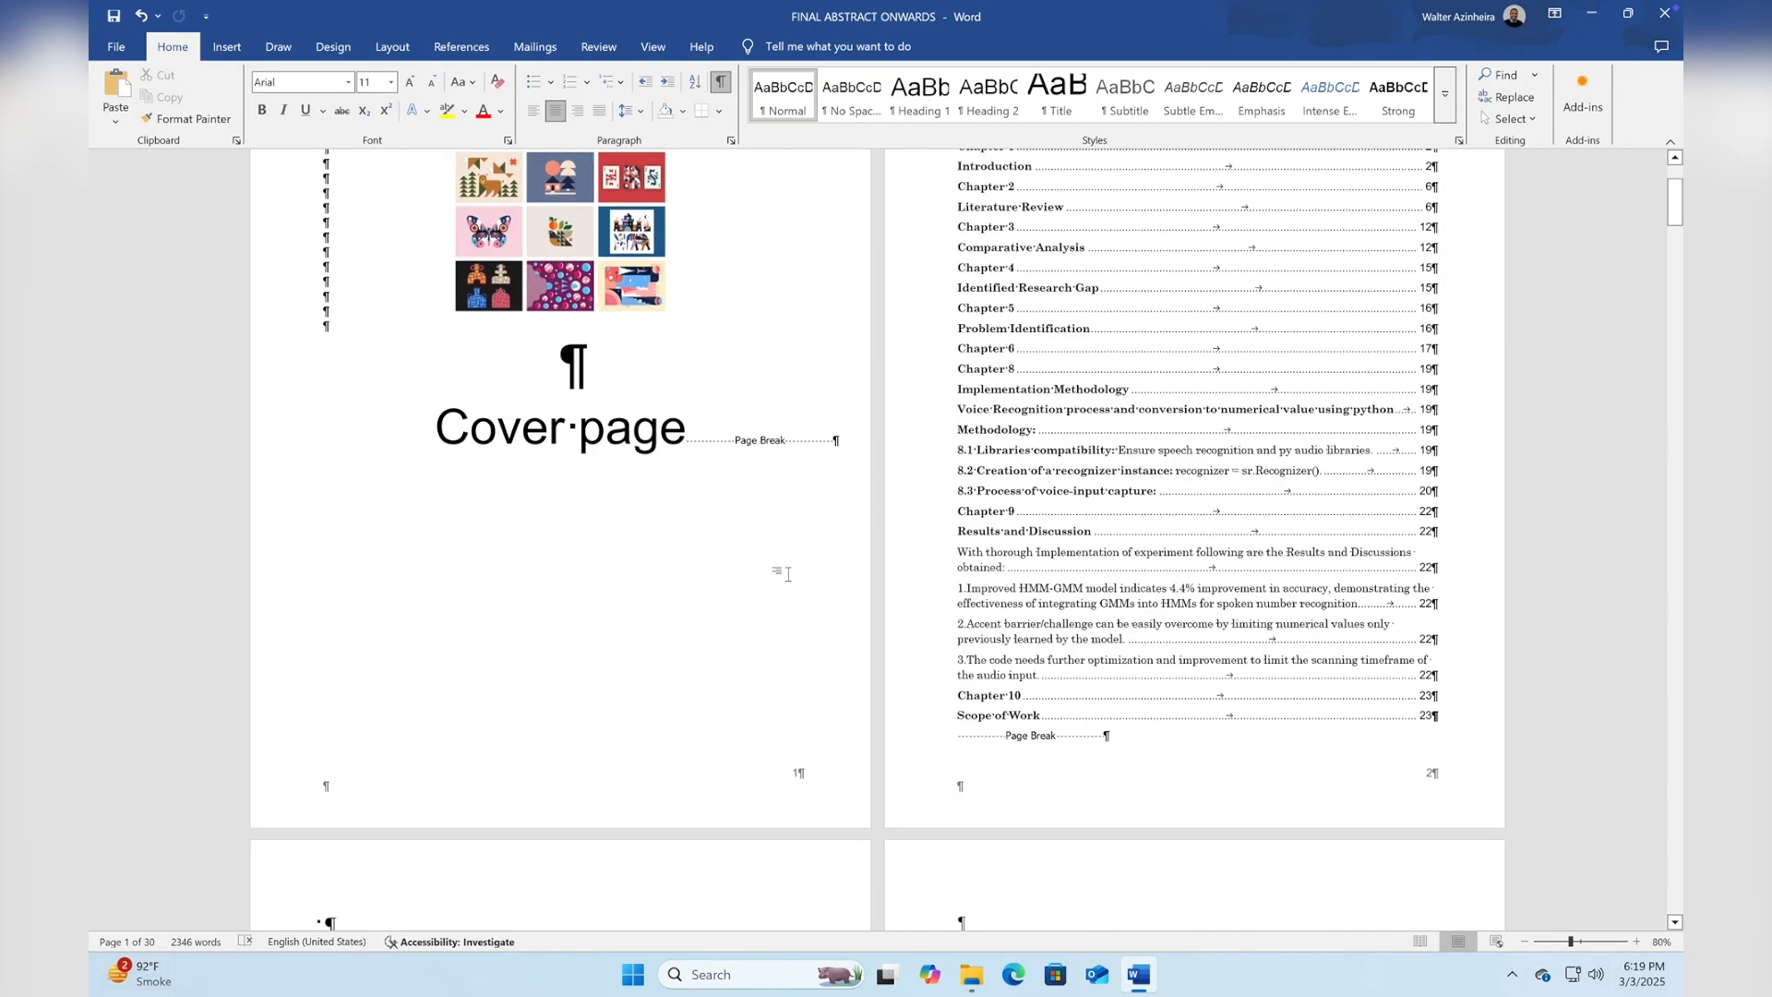
scroll(630, 734, up, 2)
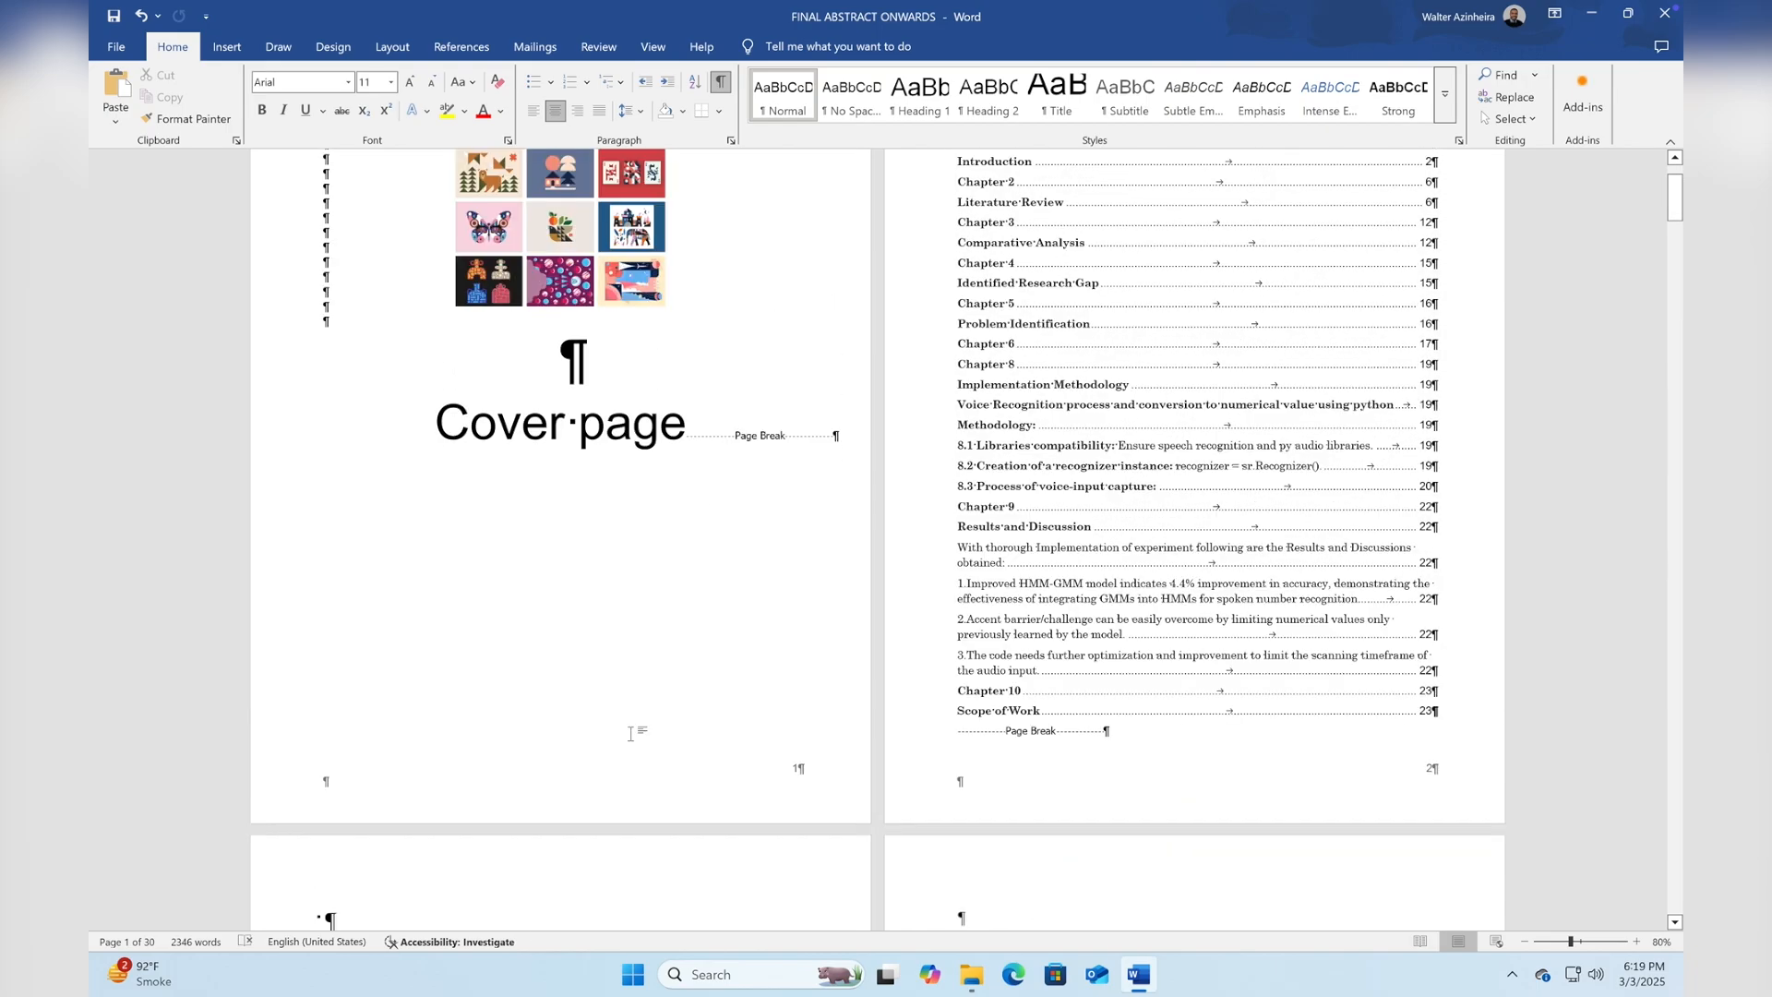
scroll(1021, 821, down, 10)
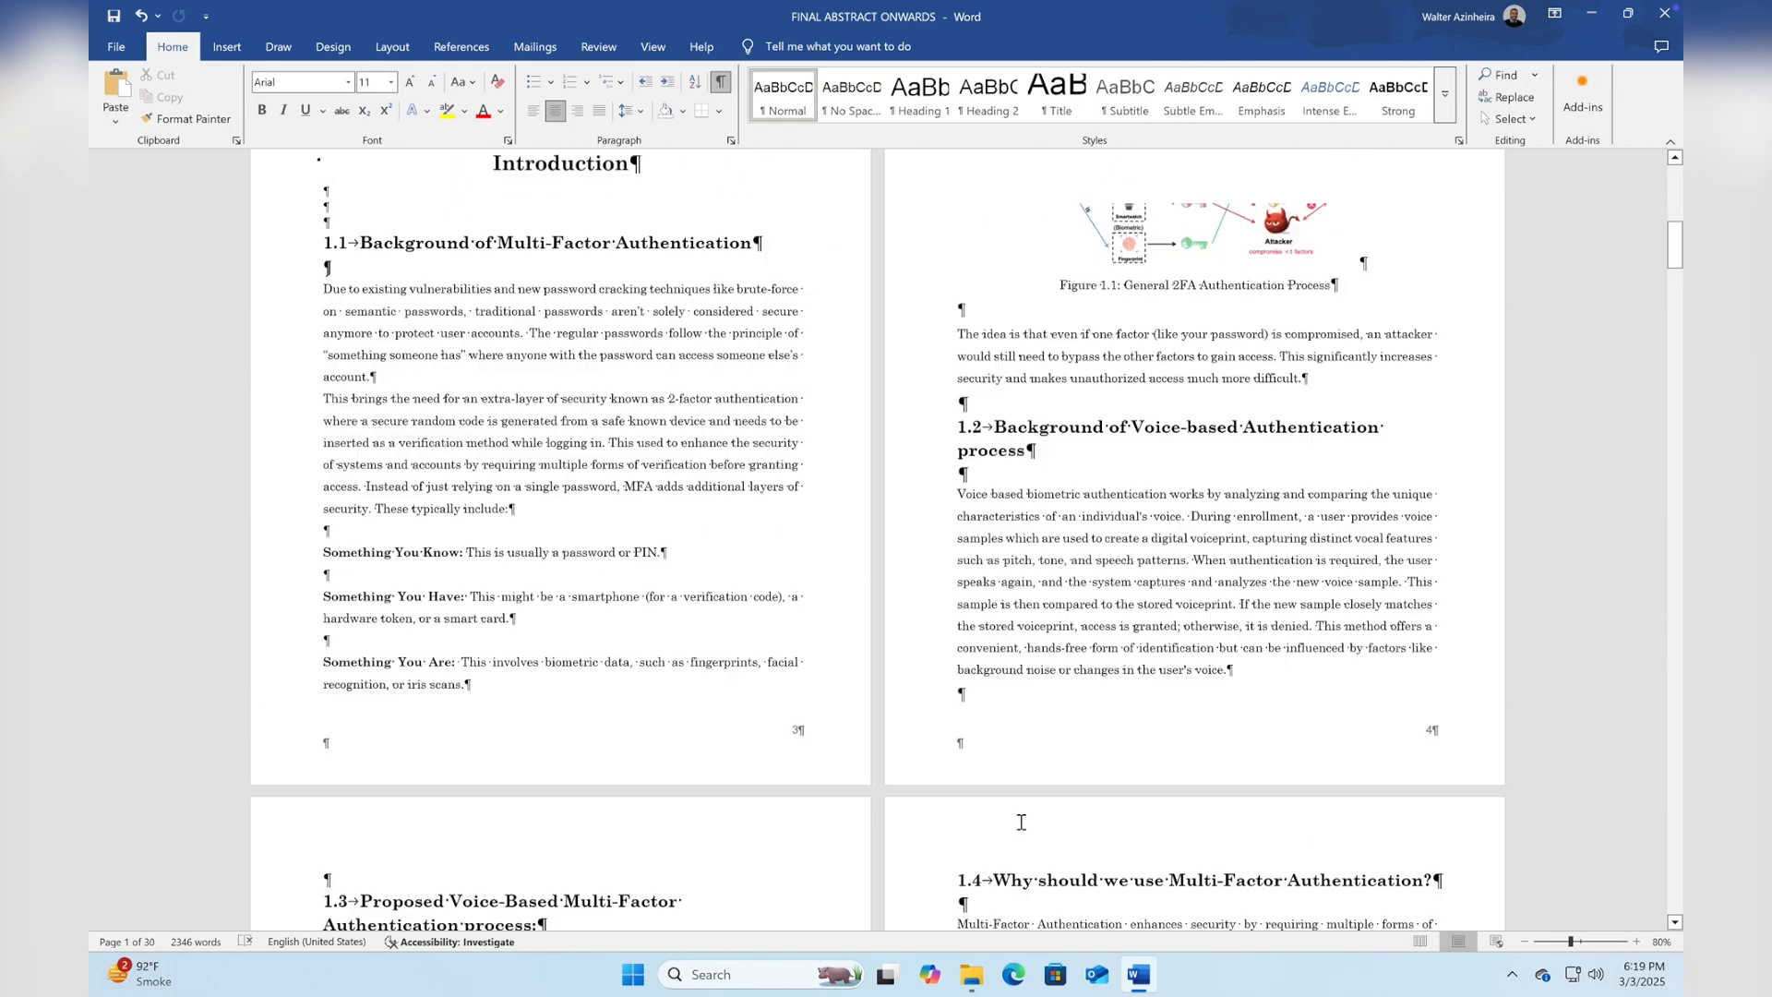
scroll(1020, 822, up, 12)
scroll(1021, 821, down, 1)
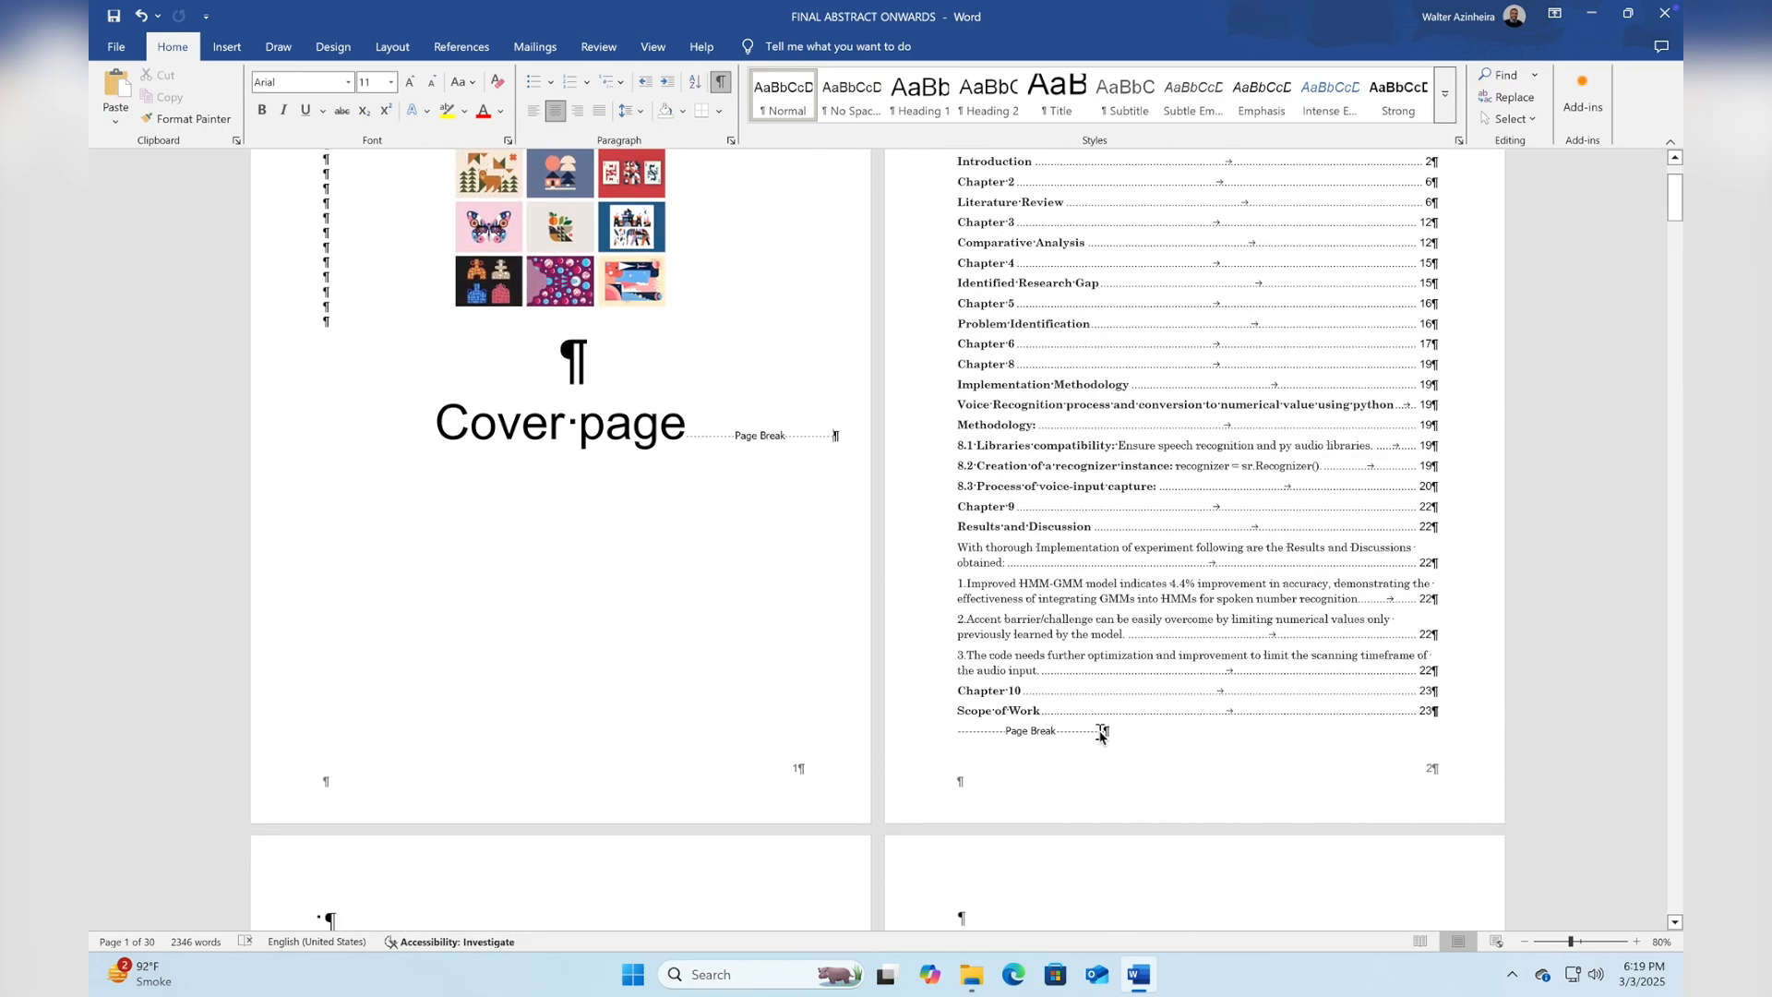
Replace the page break at the end of the contents page with a Next Page section break.
click(1103, 730)
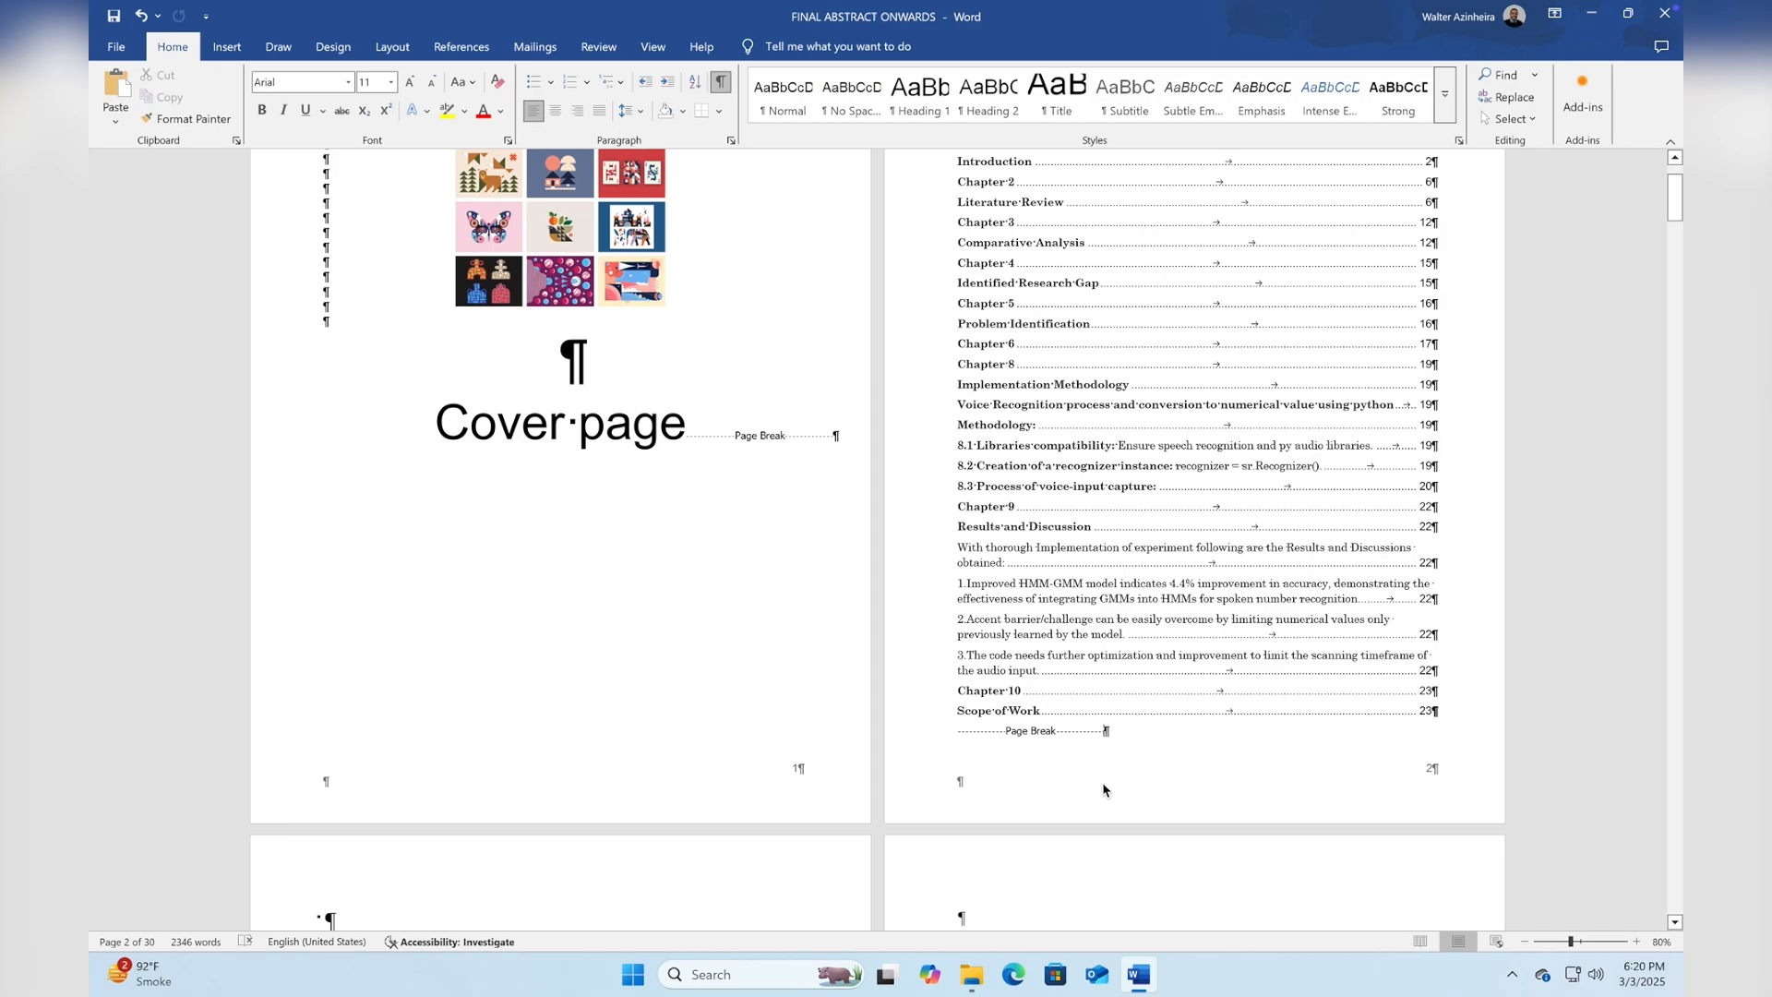
key(BackSpace)
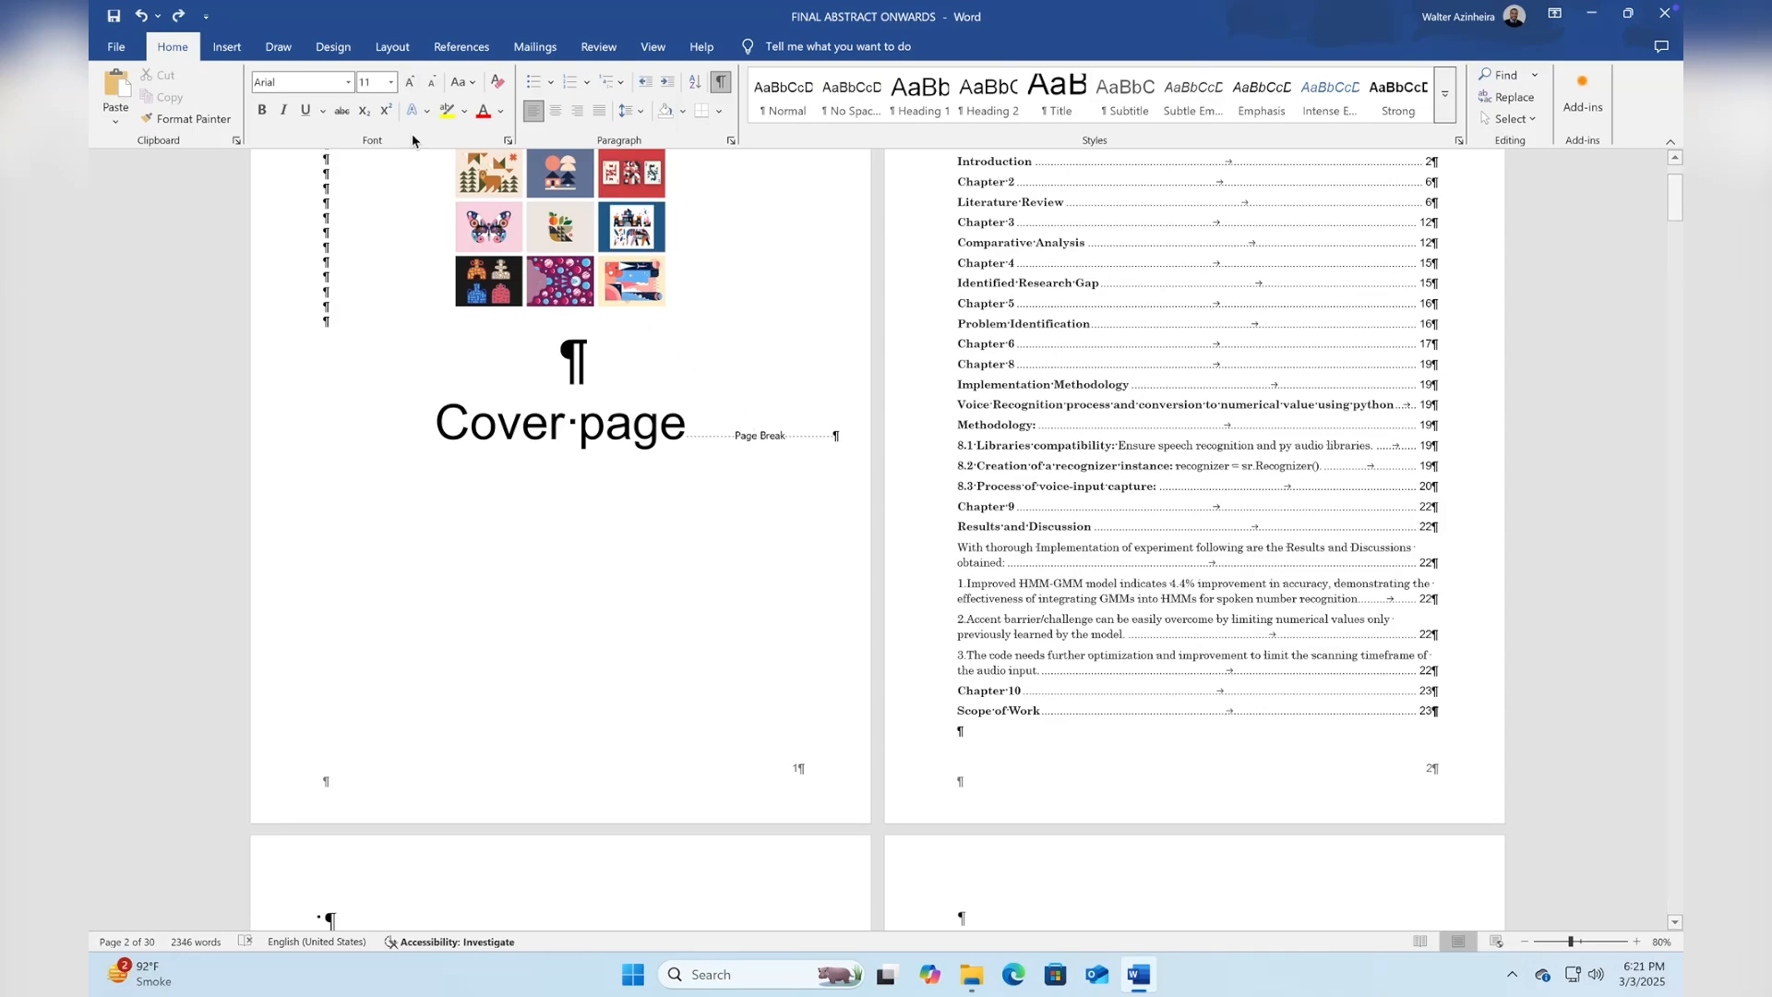
click(388, 46)
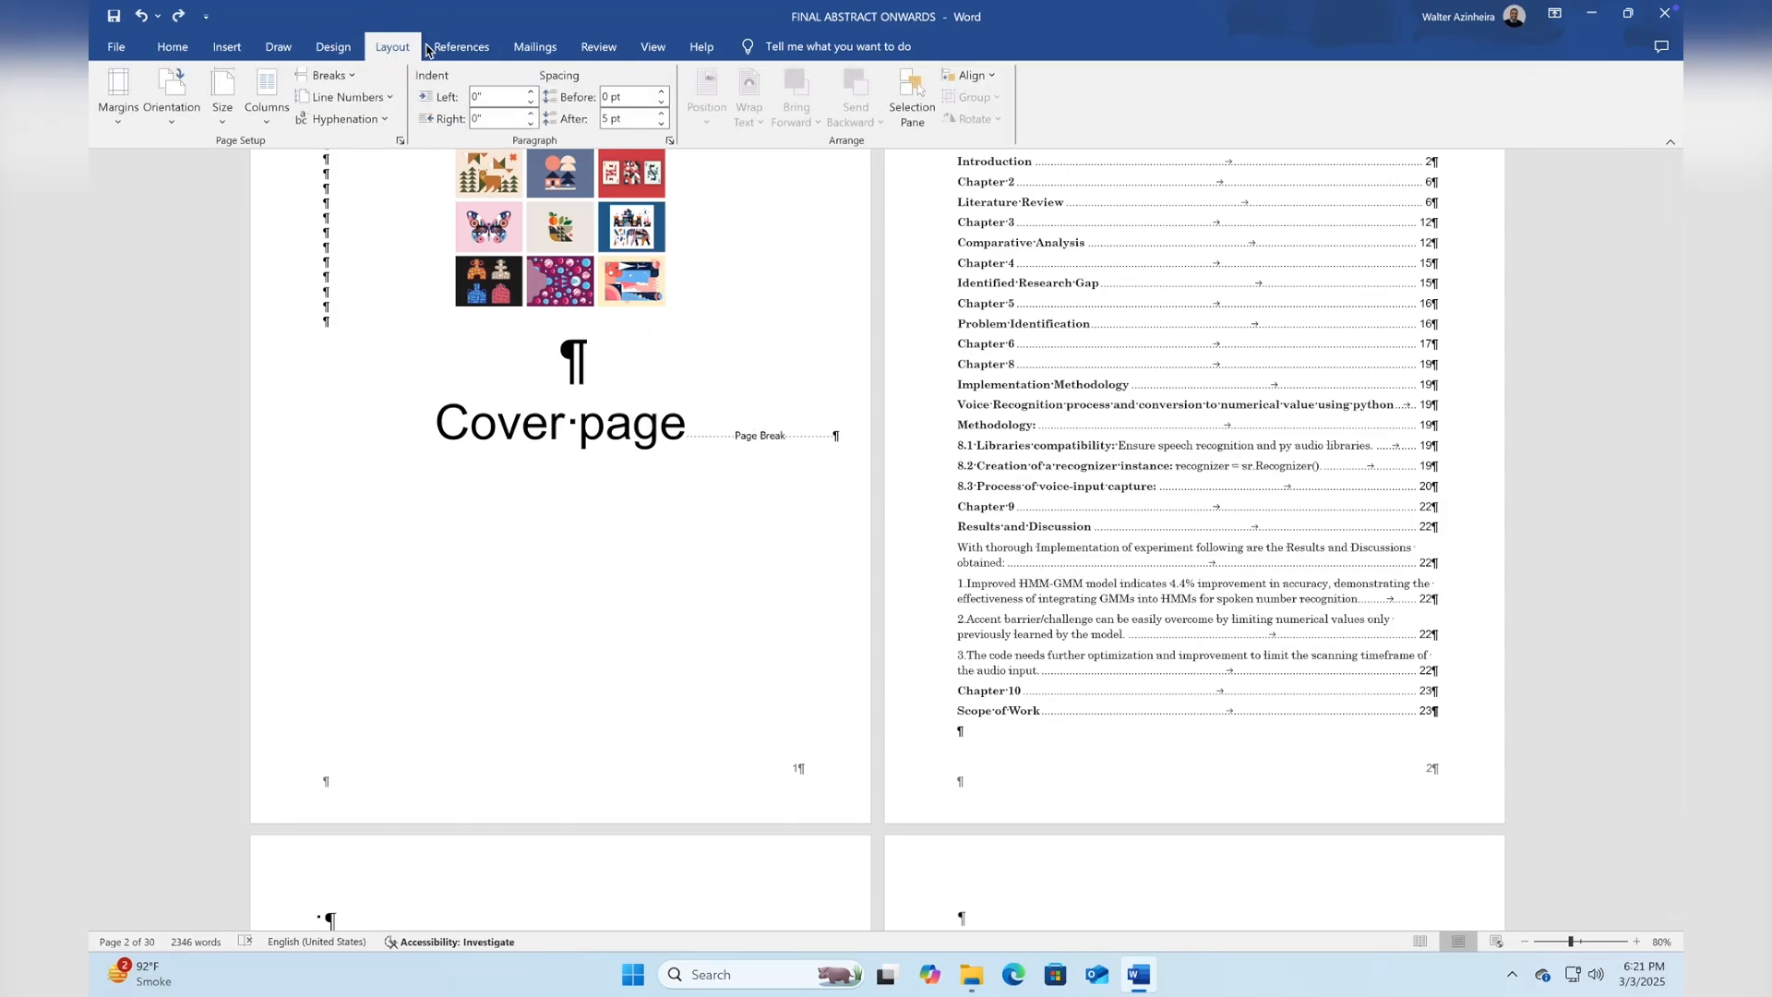
click(352, 79)
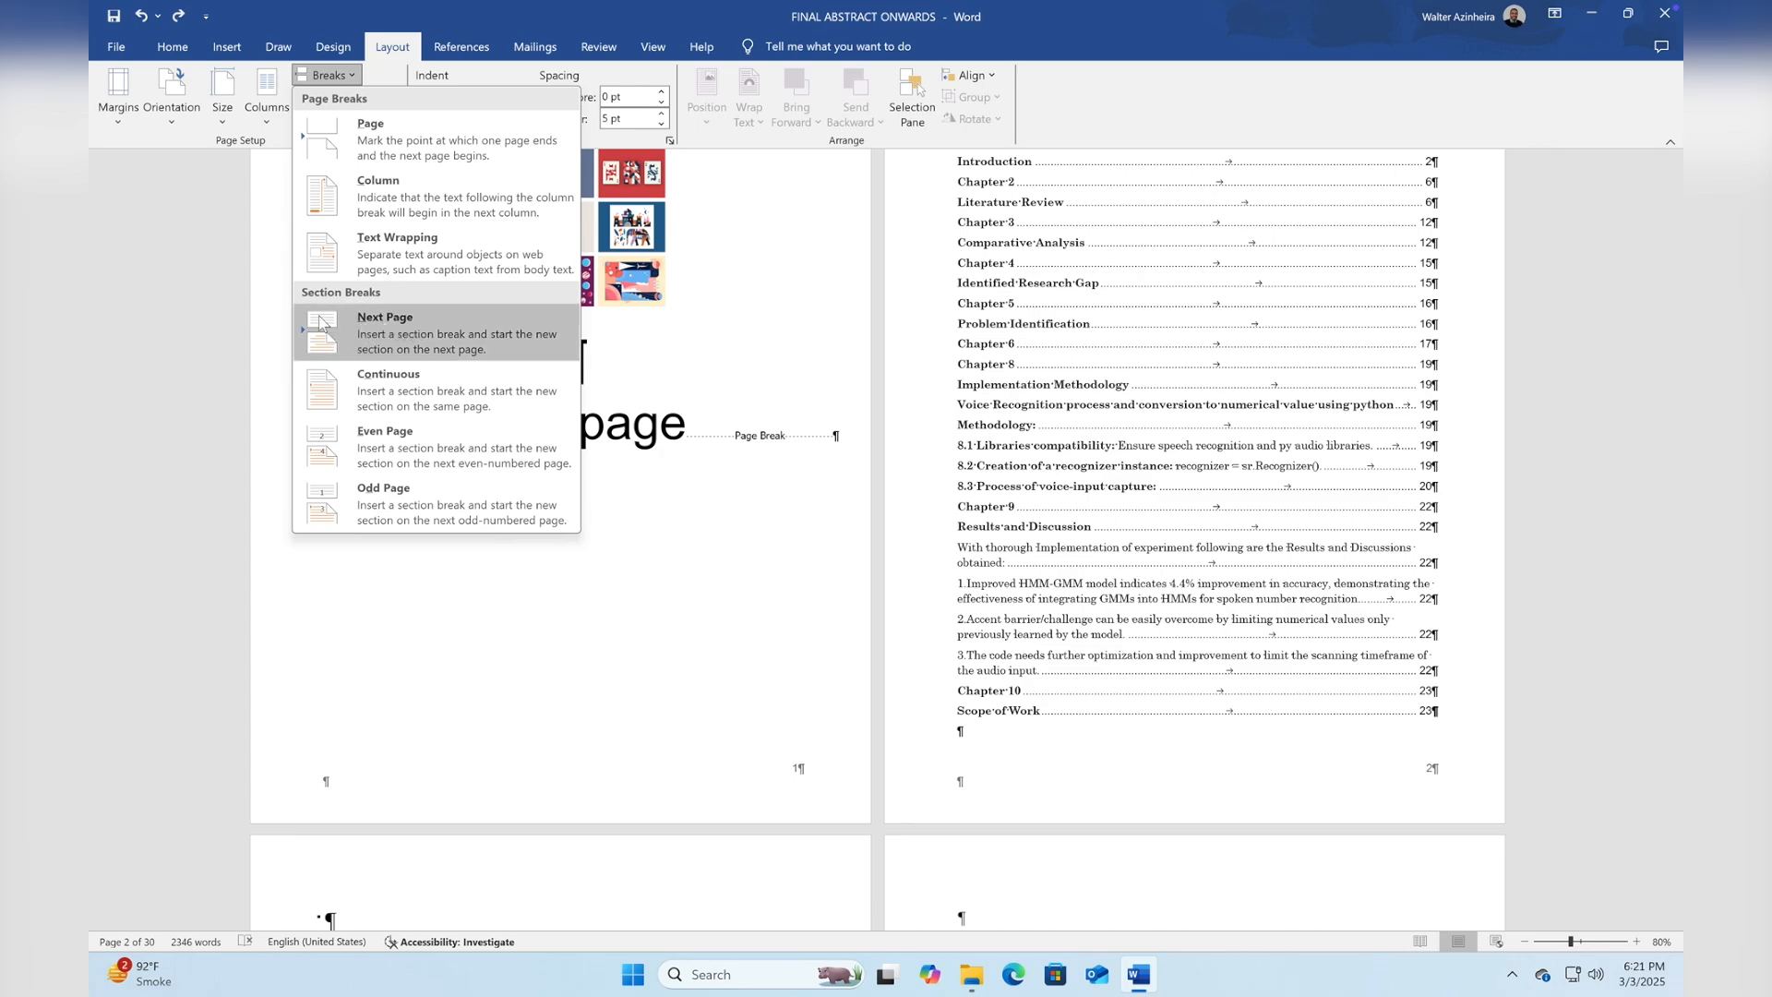
click(394, 336)
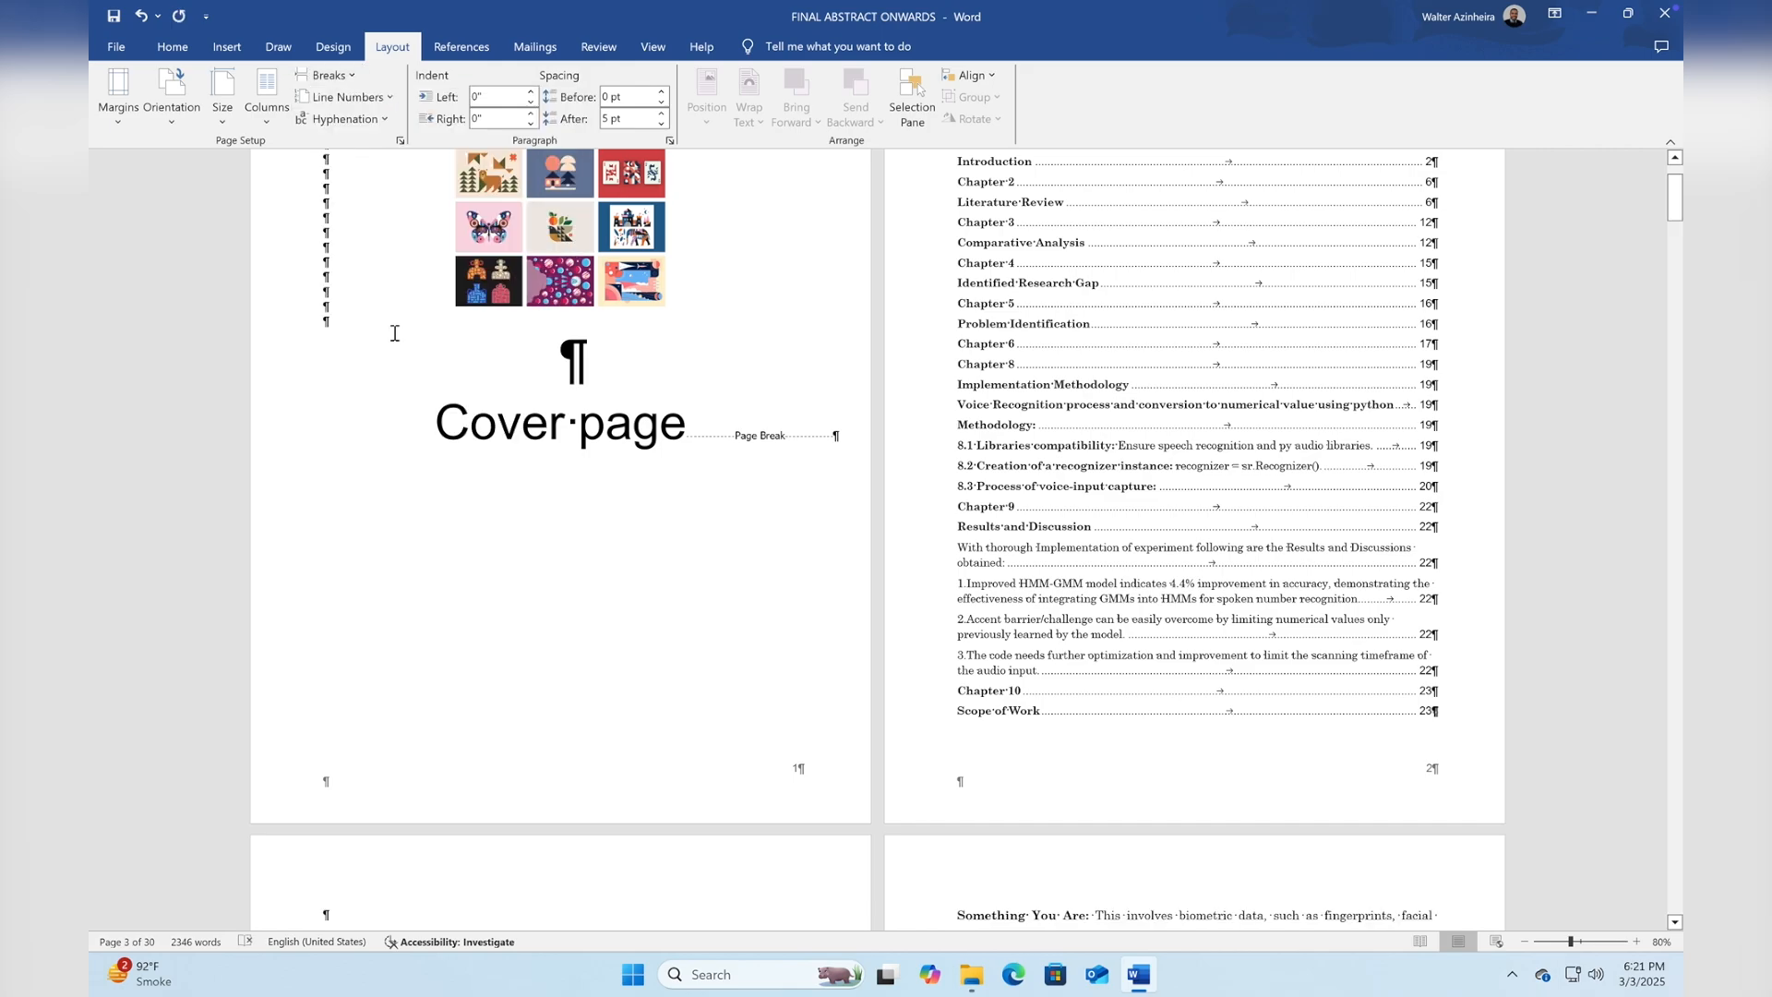
Hide the formatting marks in the document.
scroll(950, 847, down, 3)
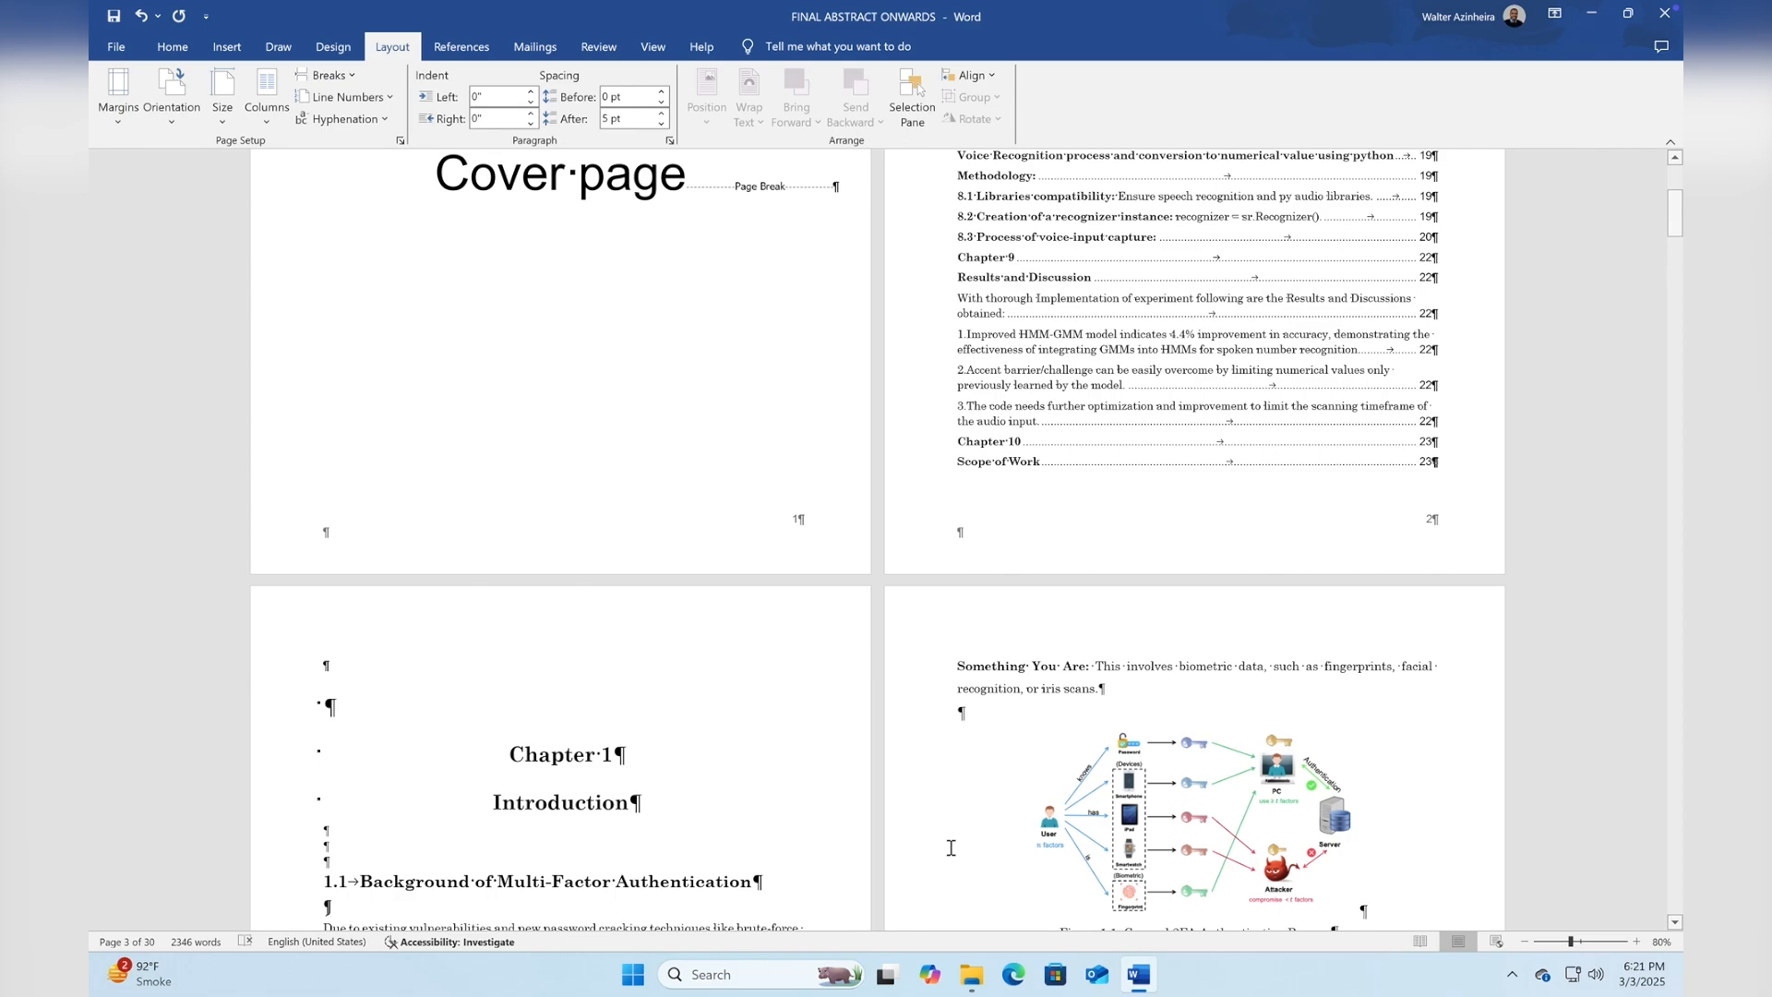
key(ctrl+z)
click(171, 48)
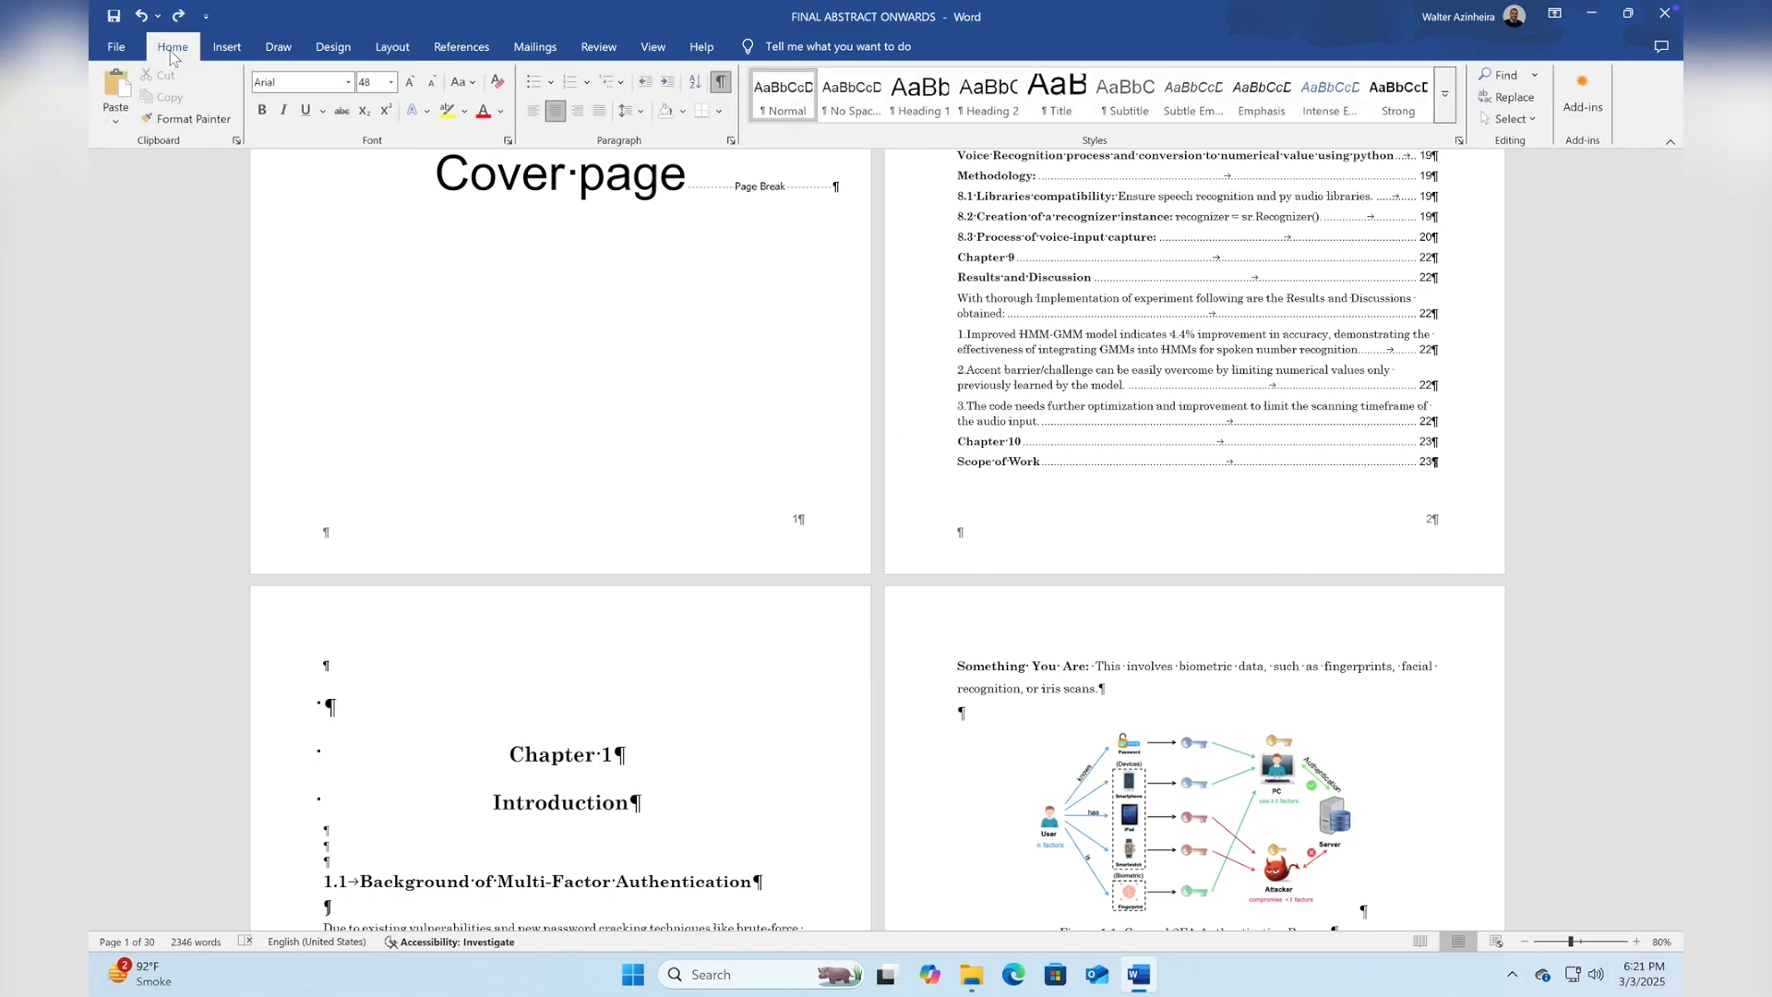
click(723, 86)
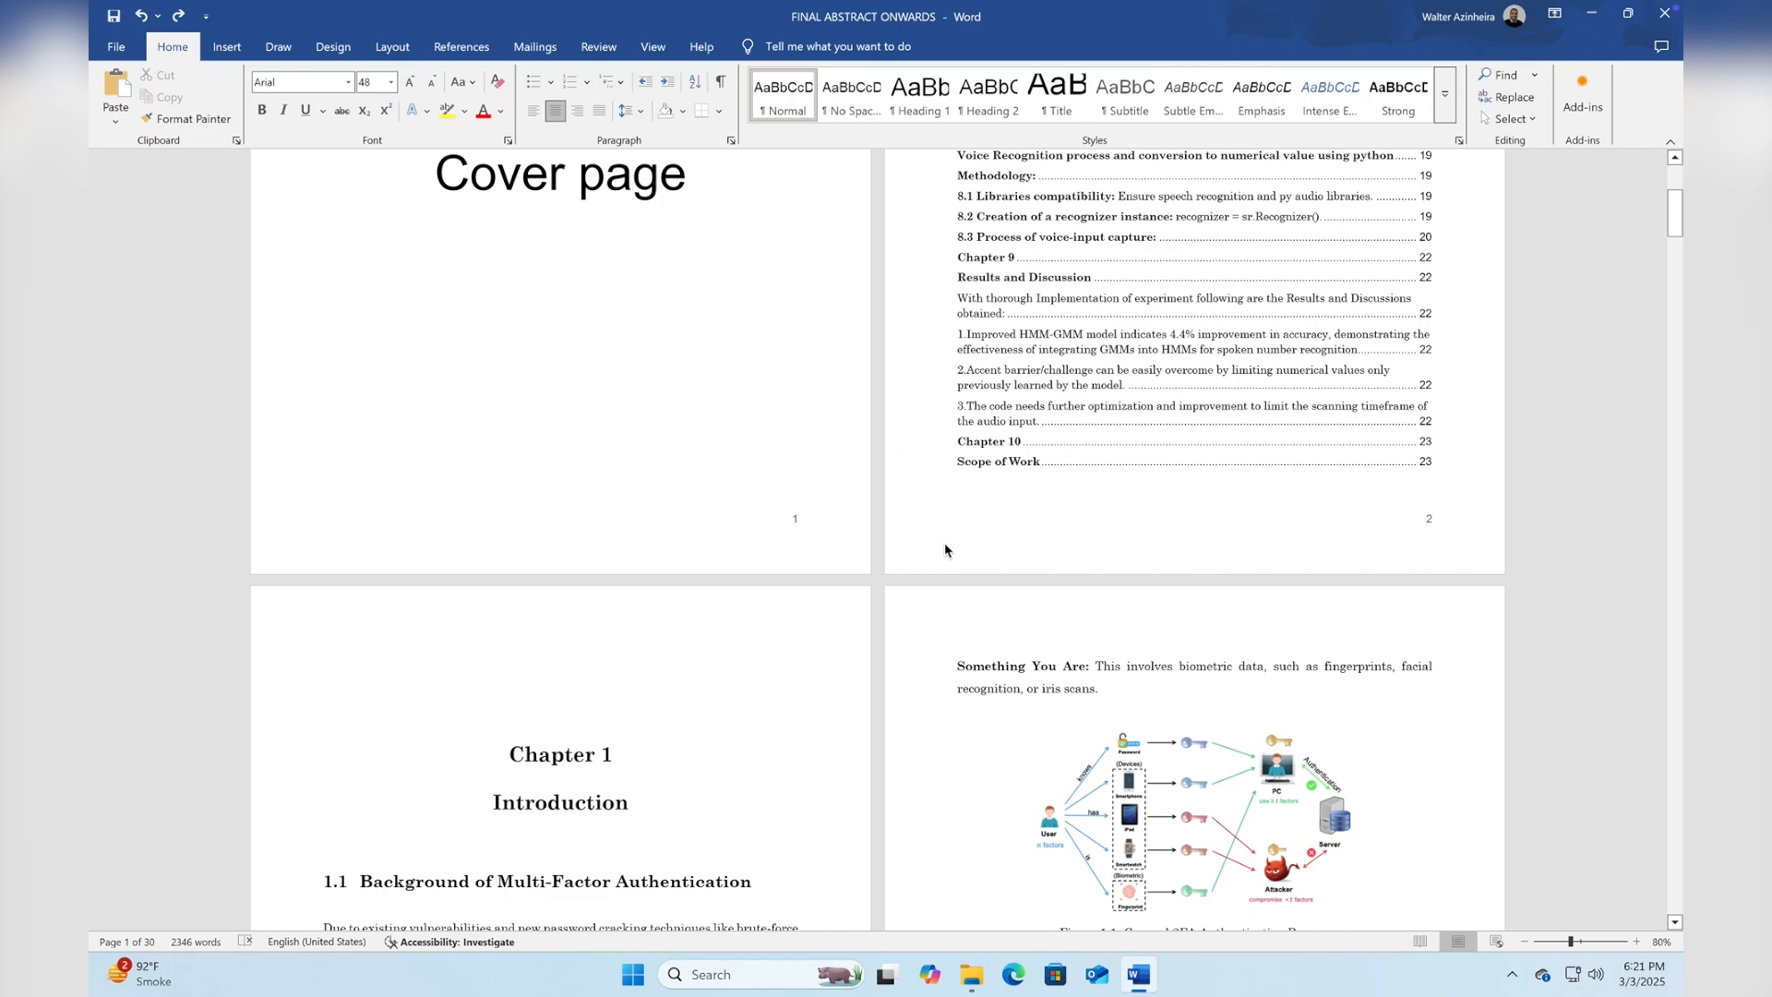
Compare the page numbers and footer section labels on the cover and contents pages with those on the Chapter 1 pages.
scroll(945, 551, down, 6)
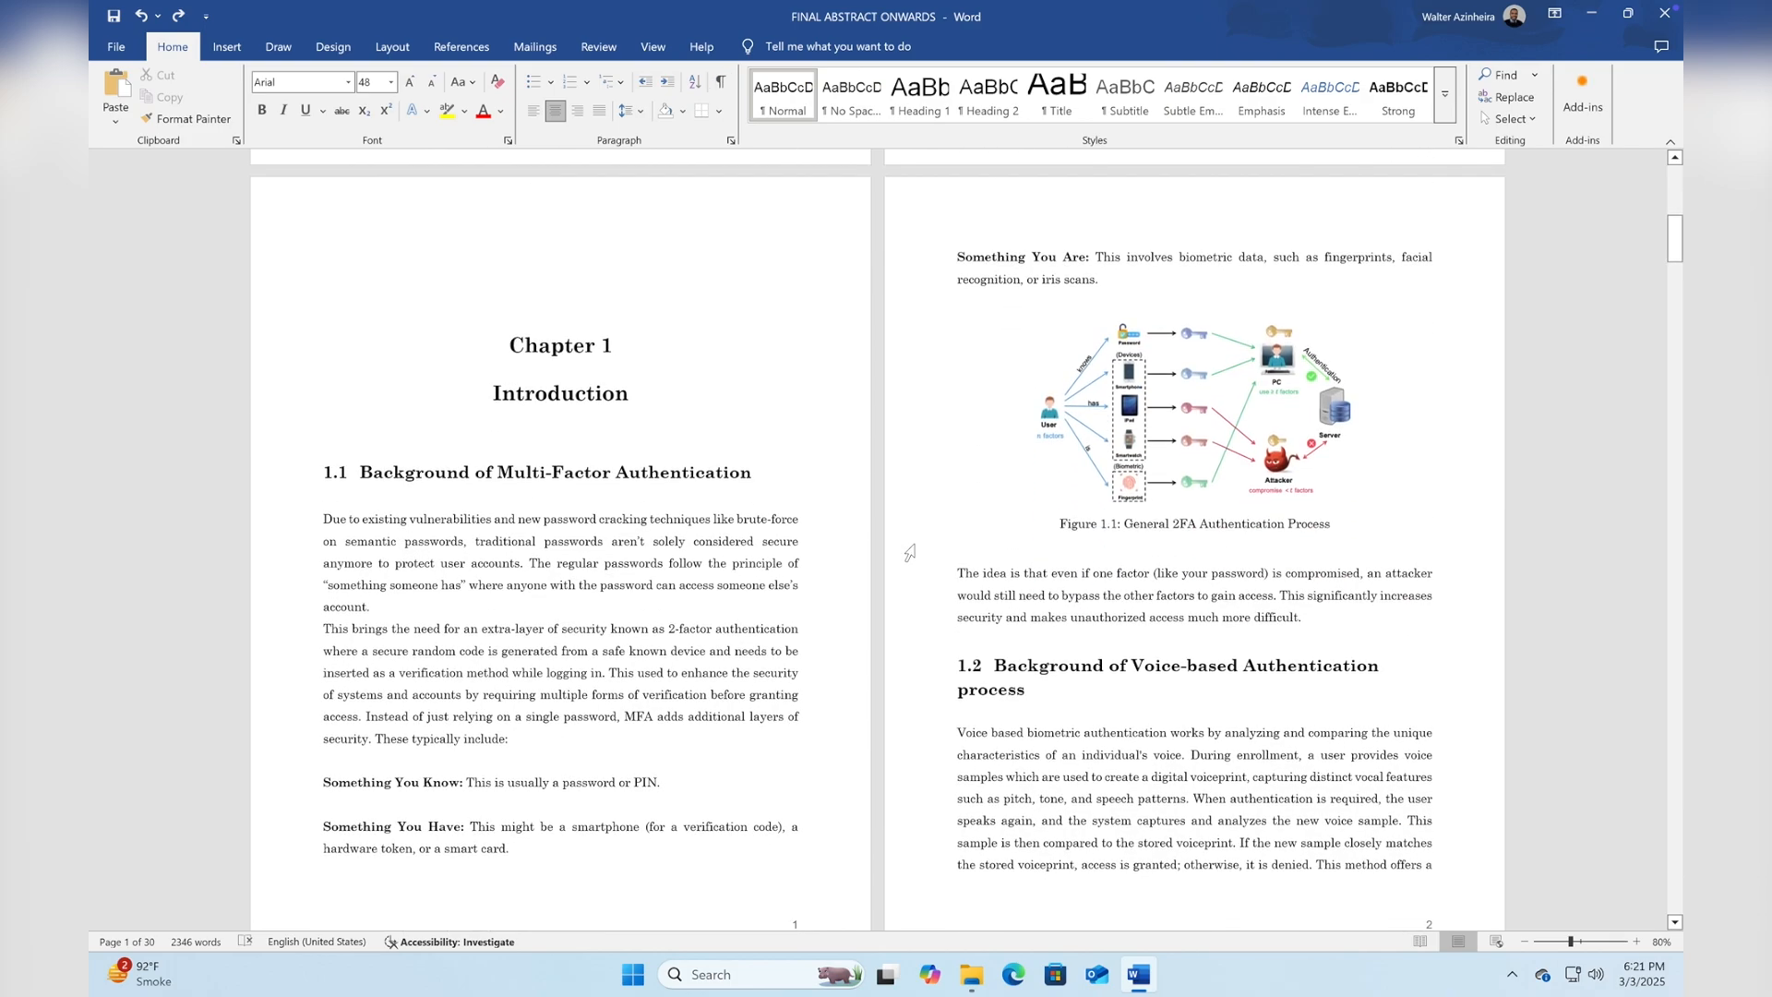
scroll(909, 552, up, 7)
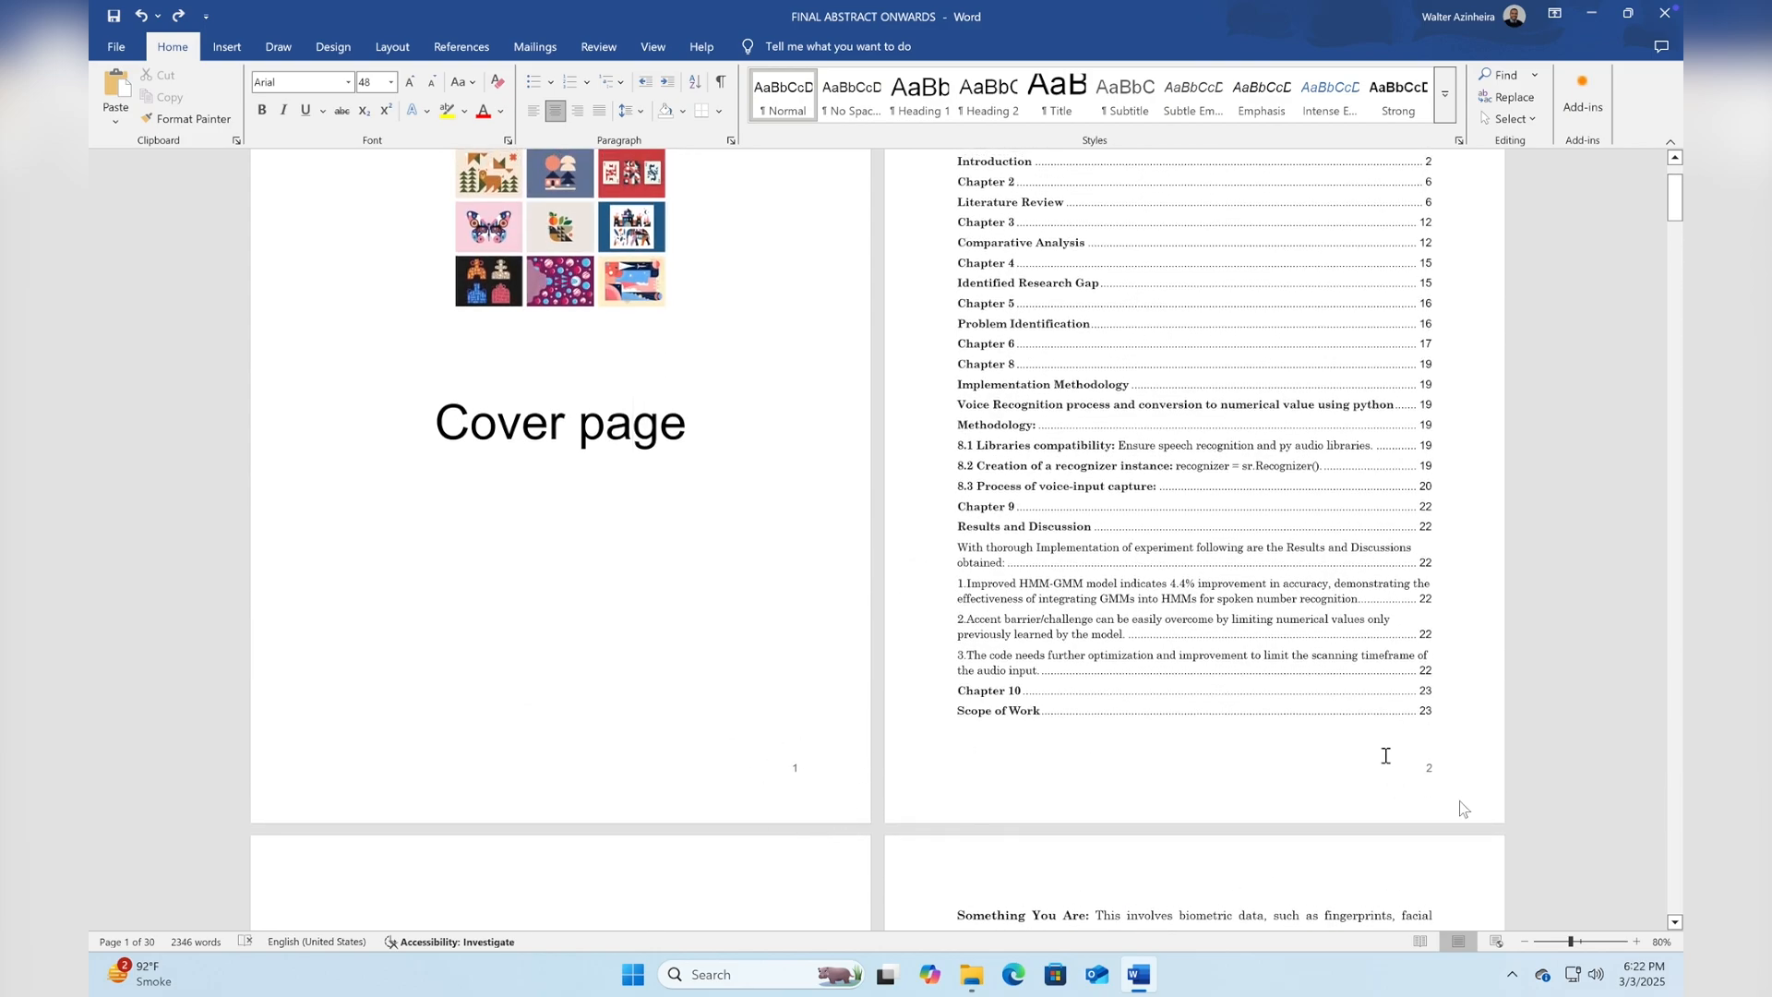
scroll(1342, 768, down, 10)
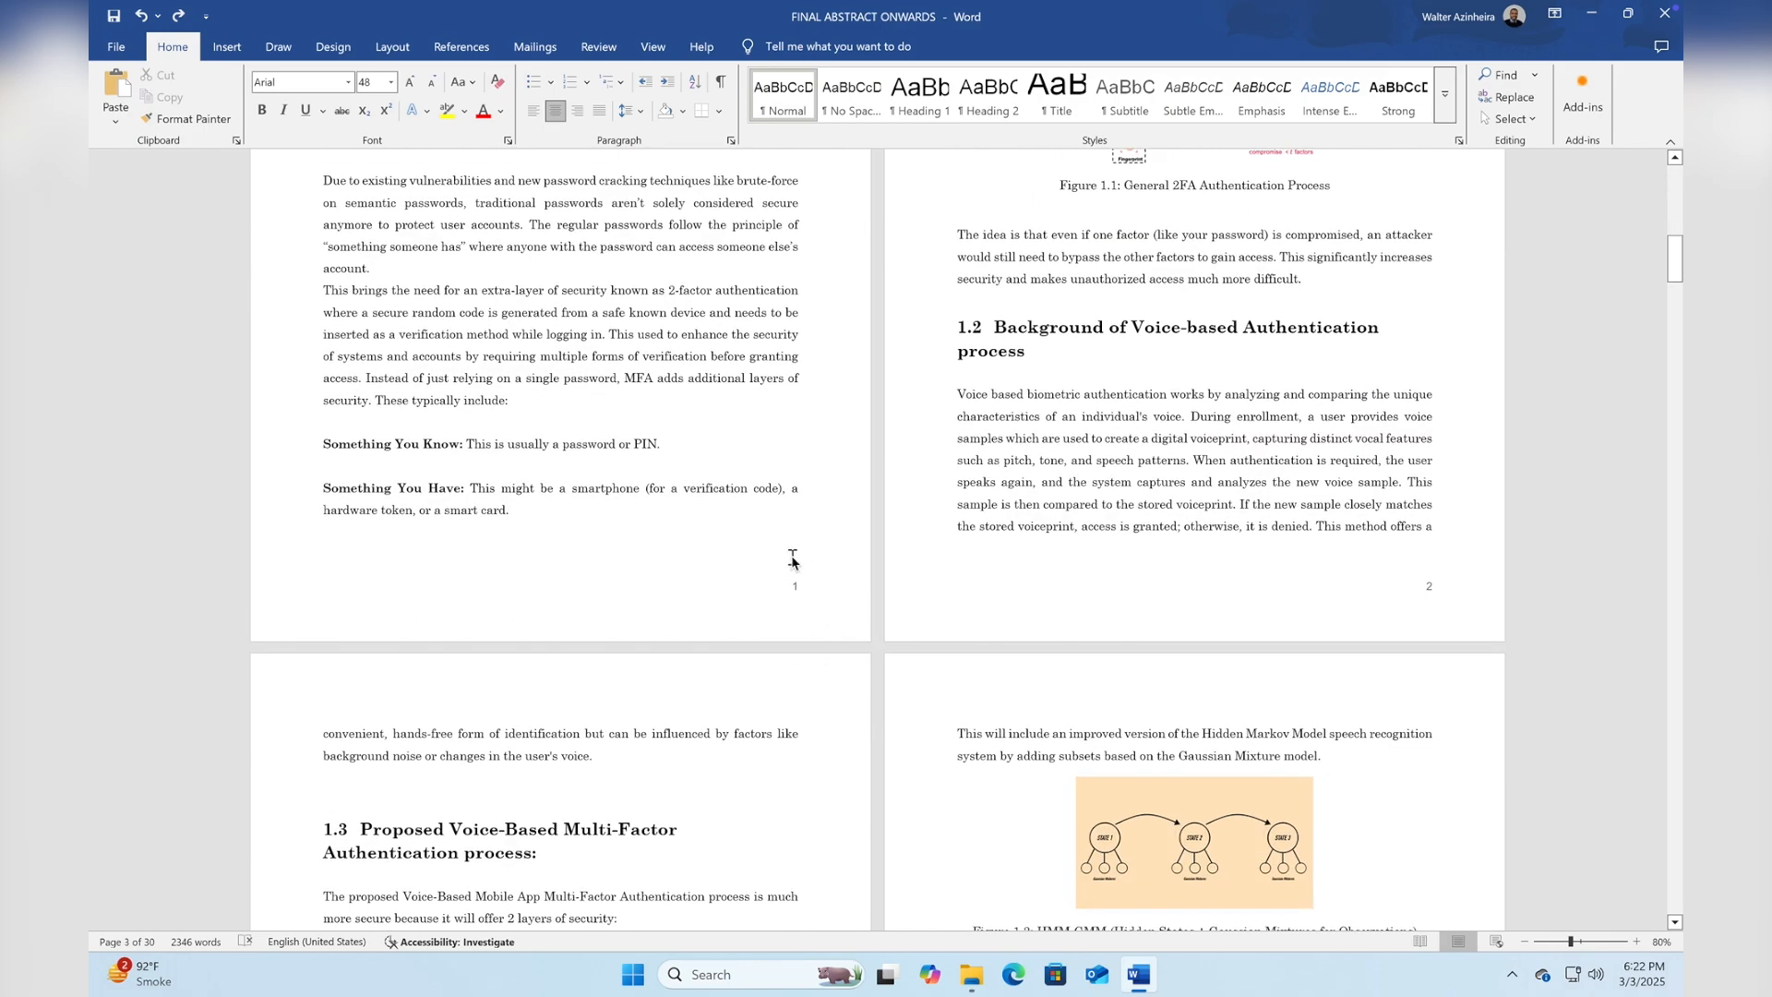
scroll(791, 561, up, 7)
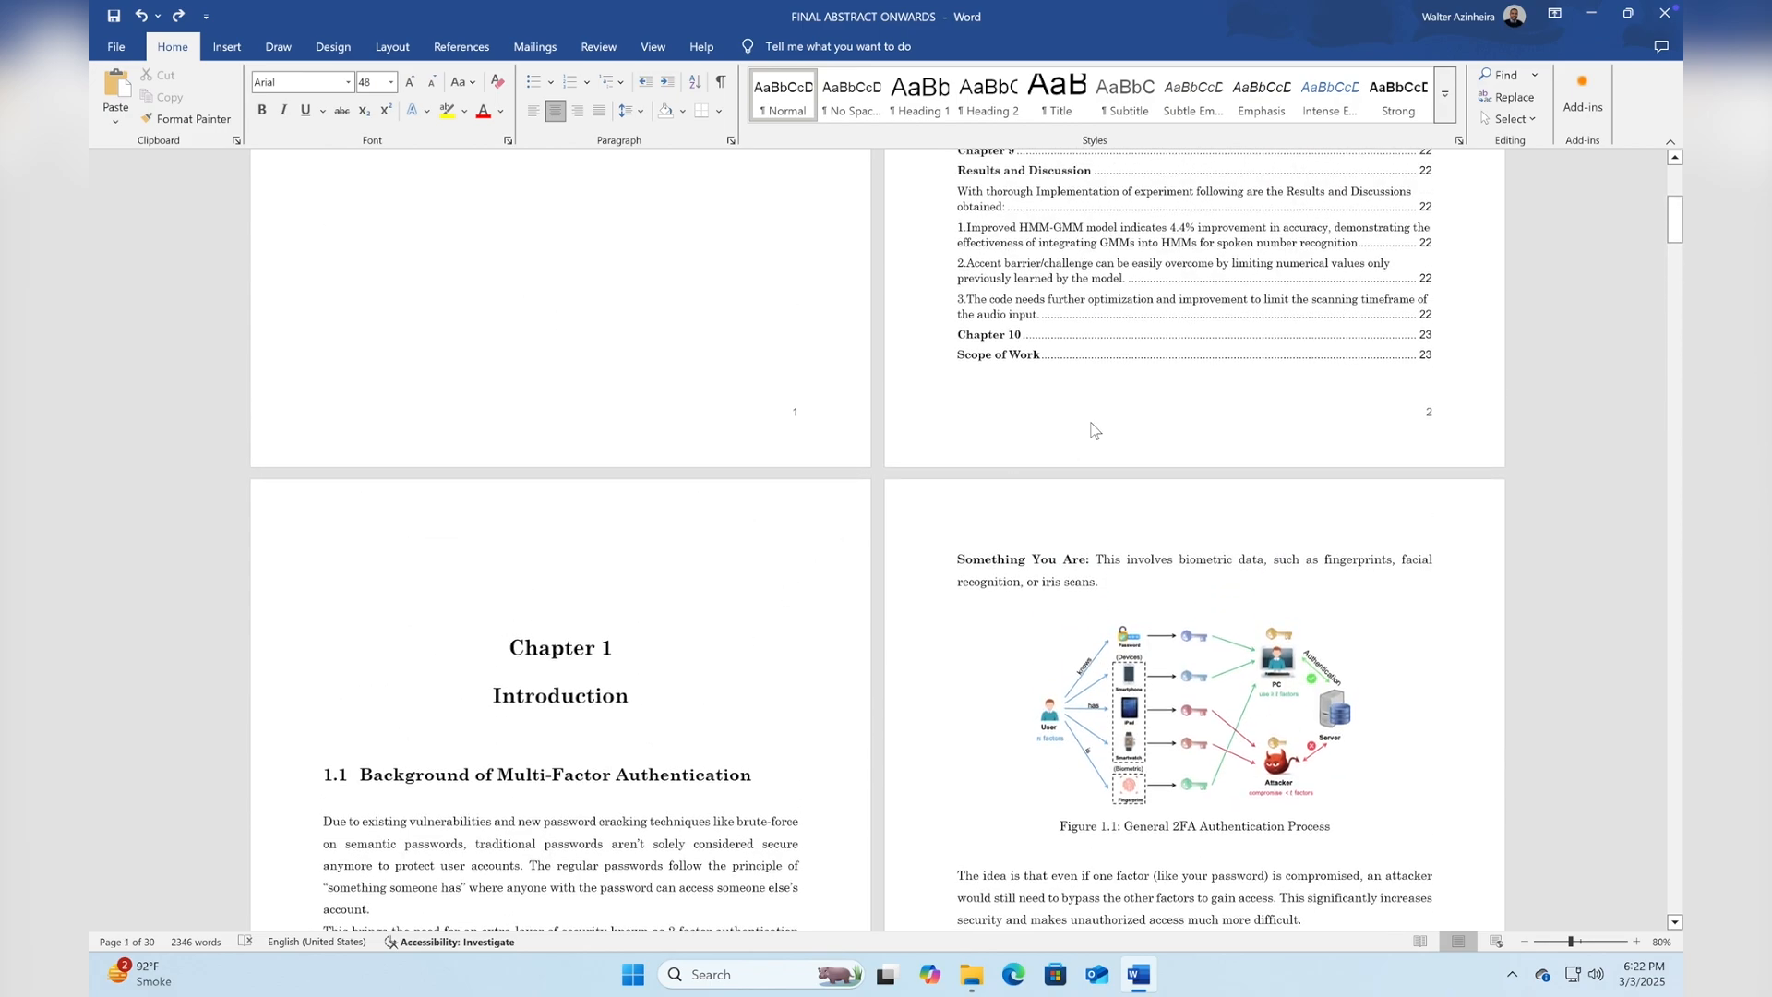
double_click(1091, 425)
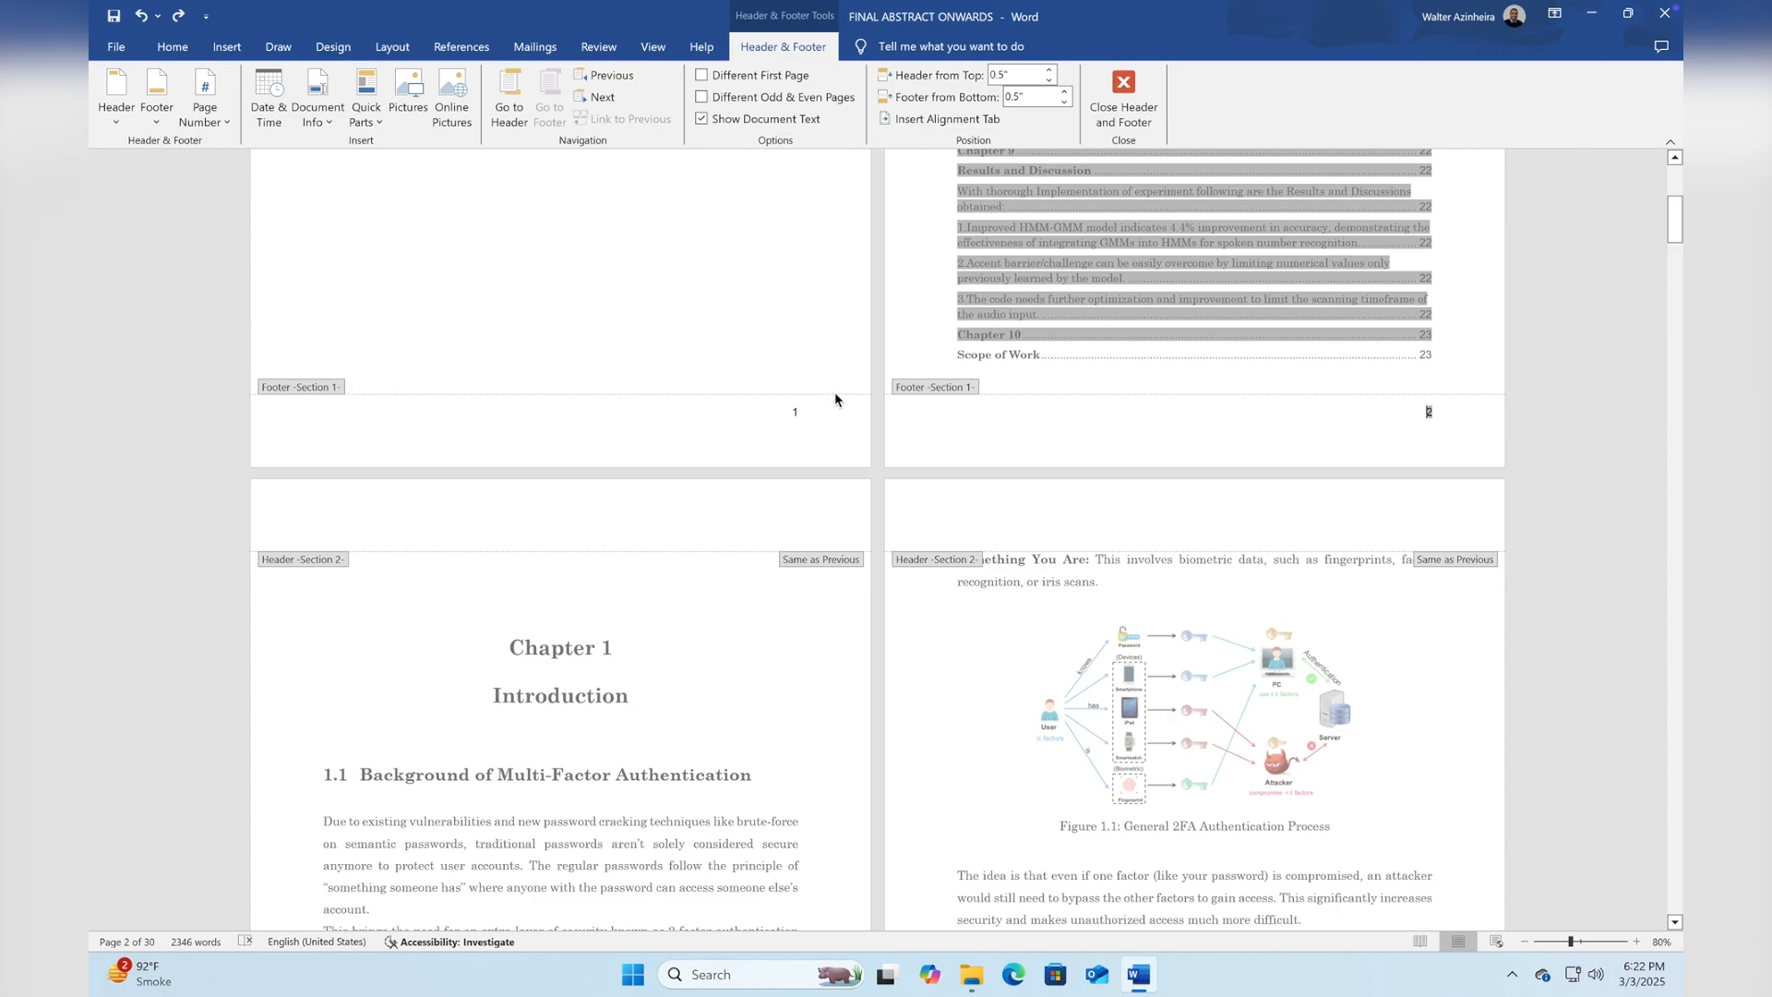
scroll(927, 382, down, 7)
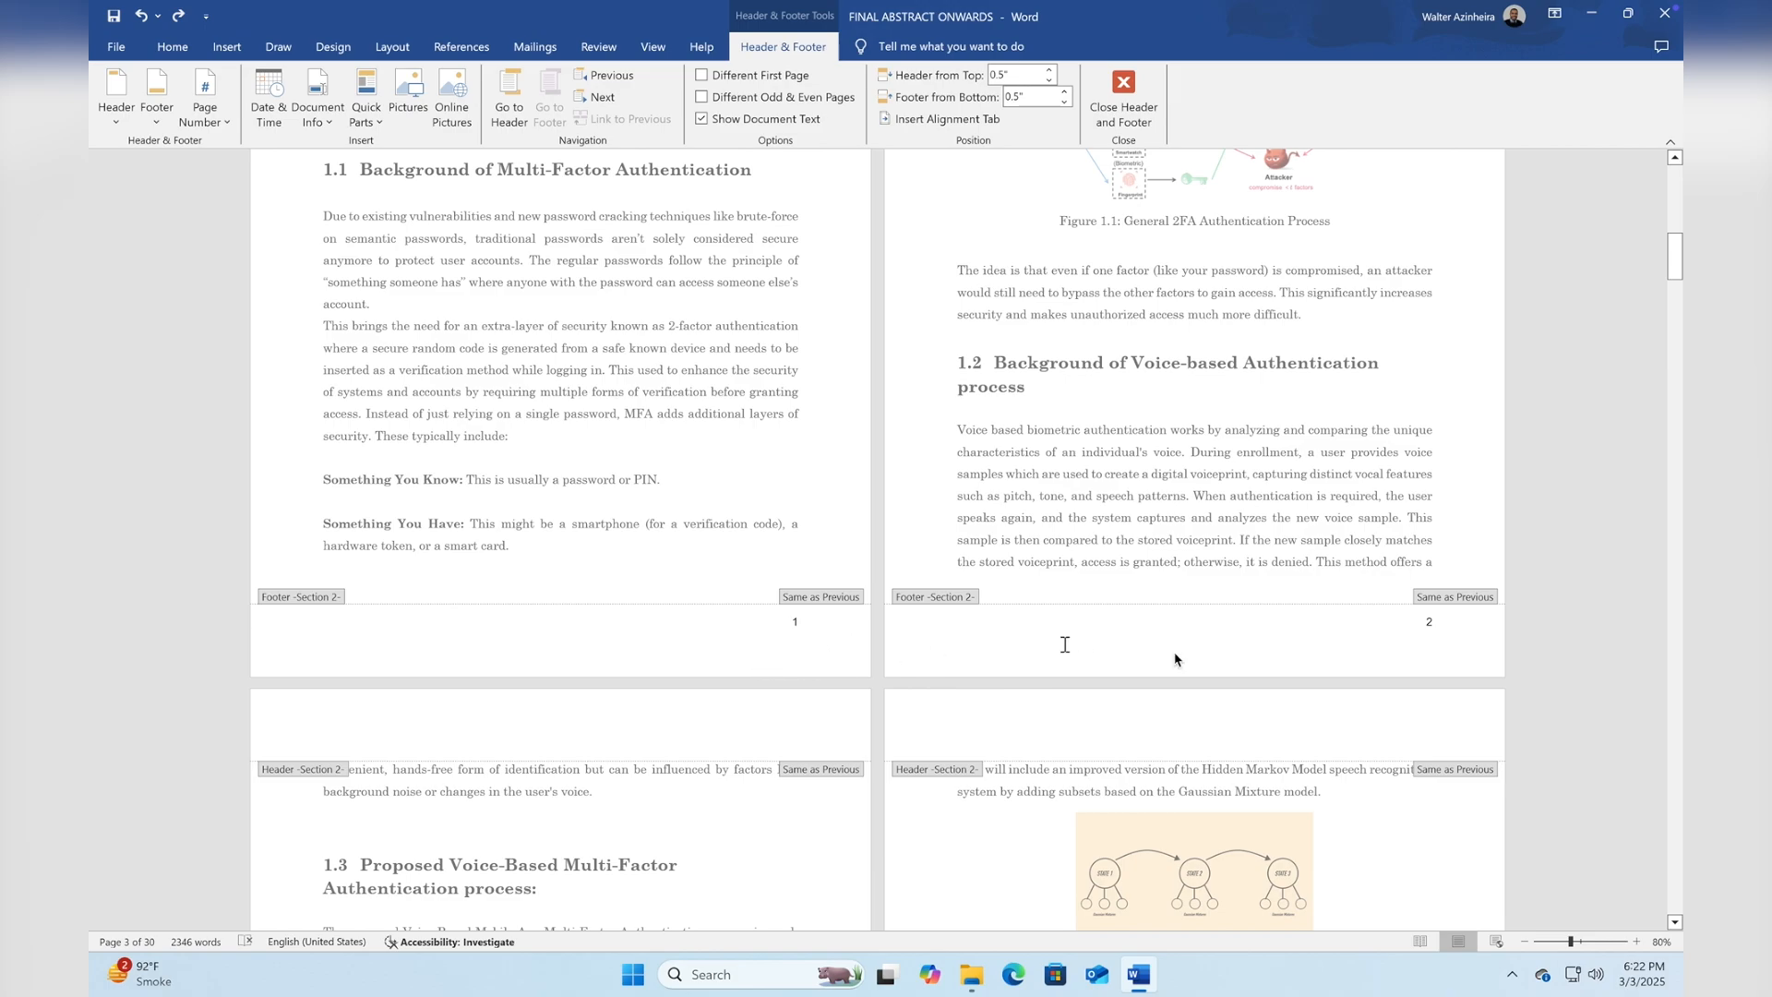
scroll(784, 477, up, 7)
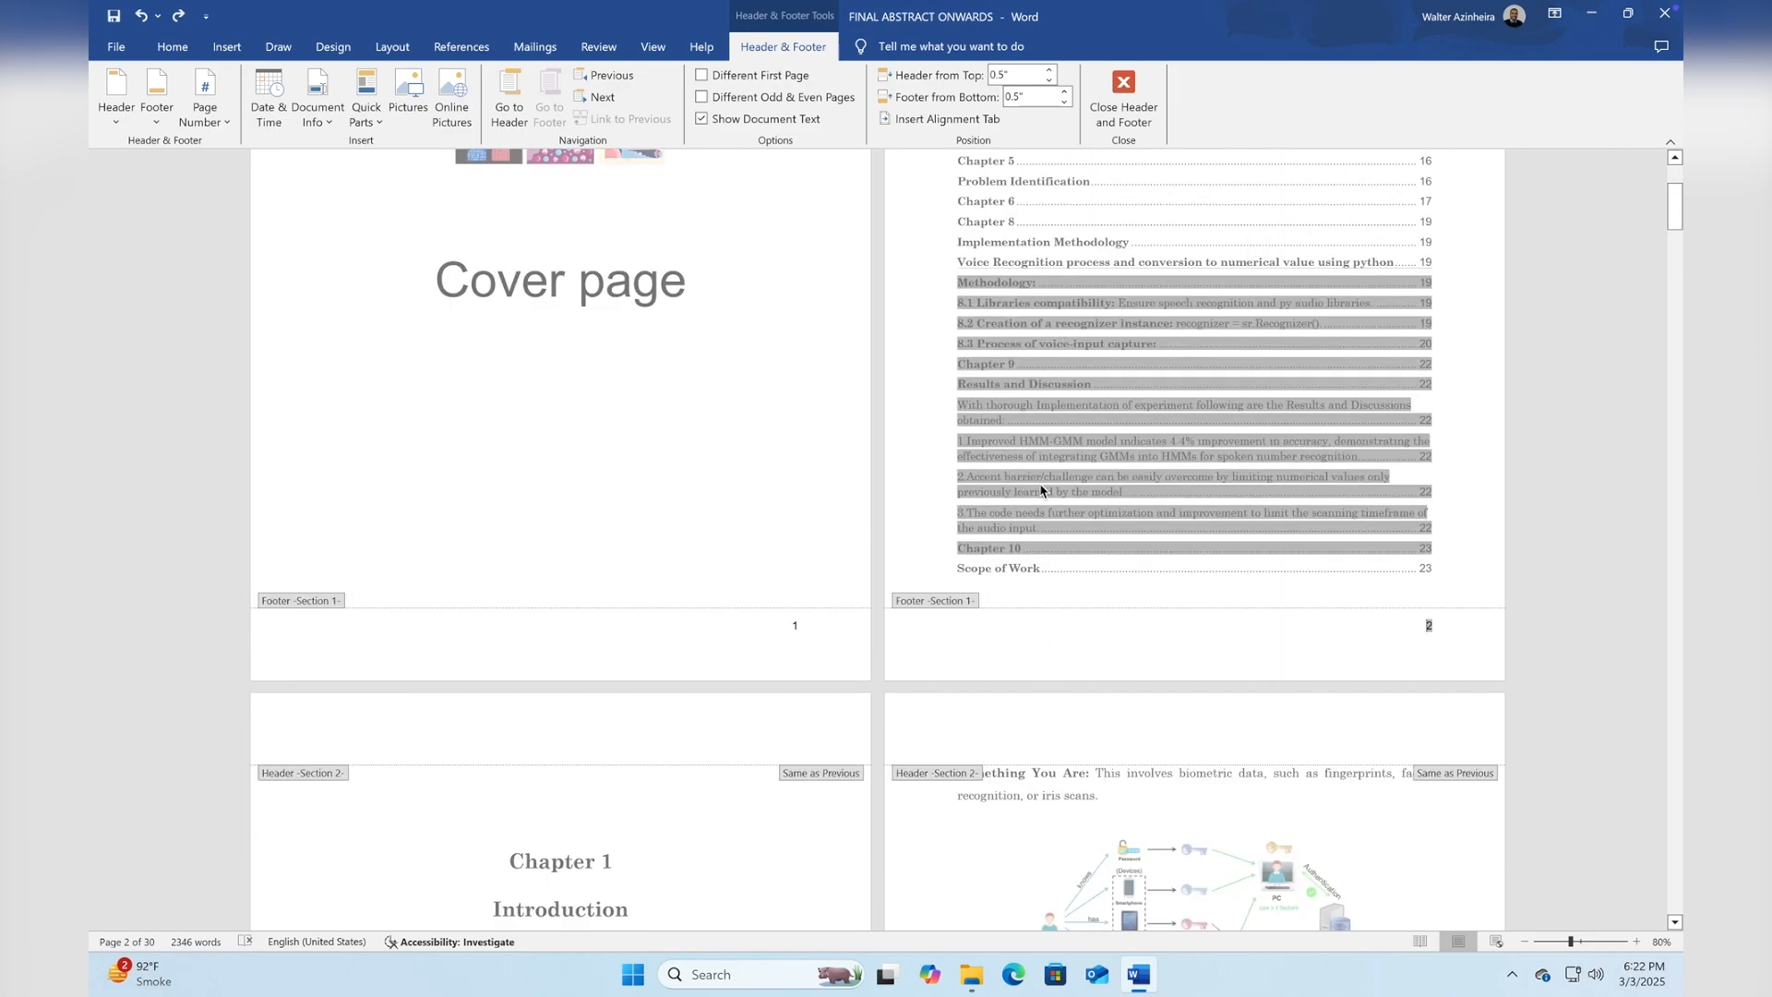
double_click(607, 389)
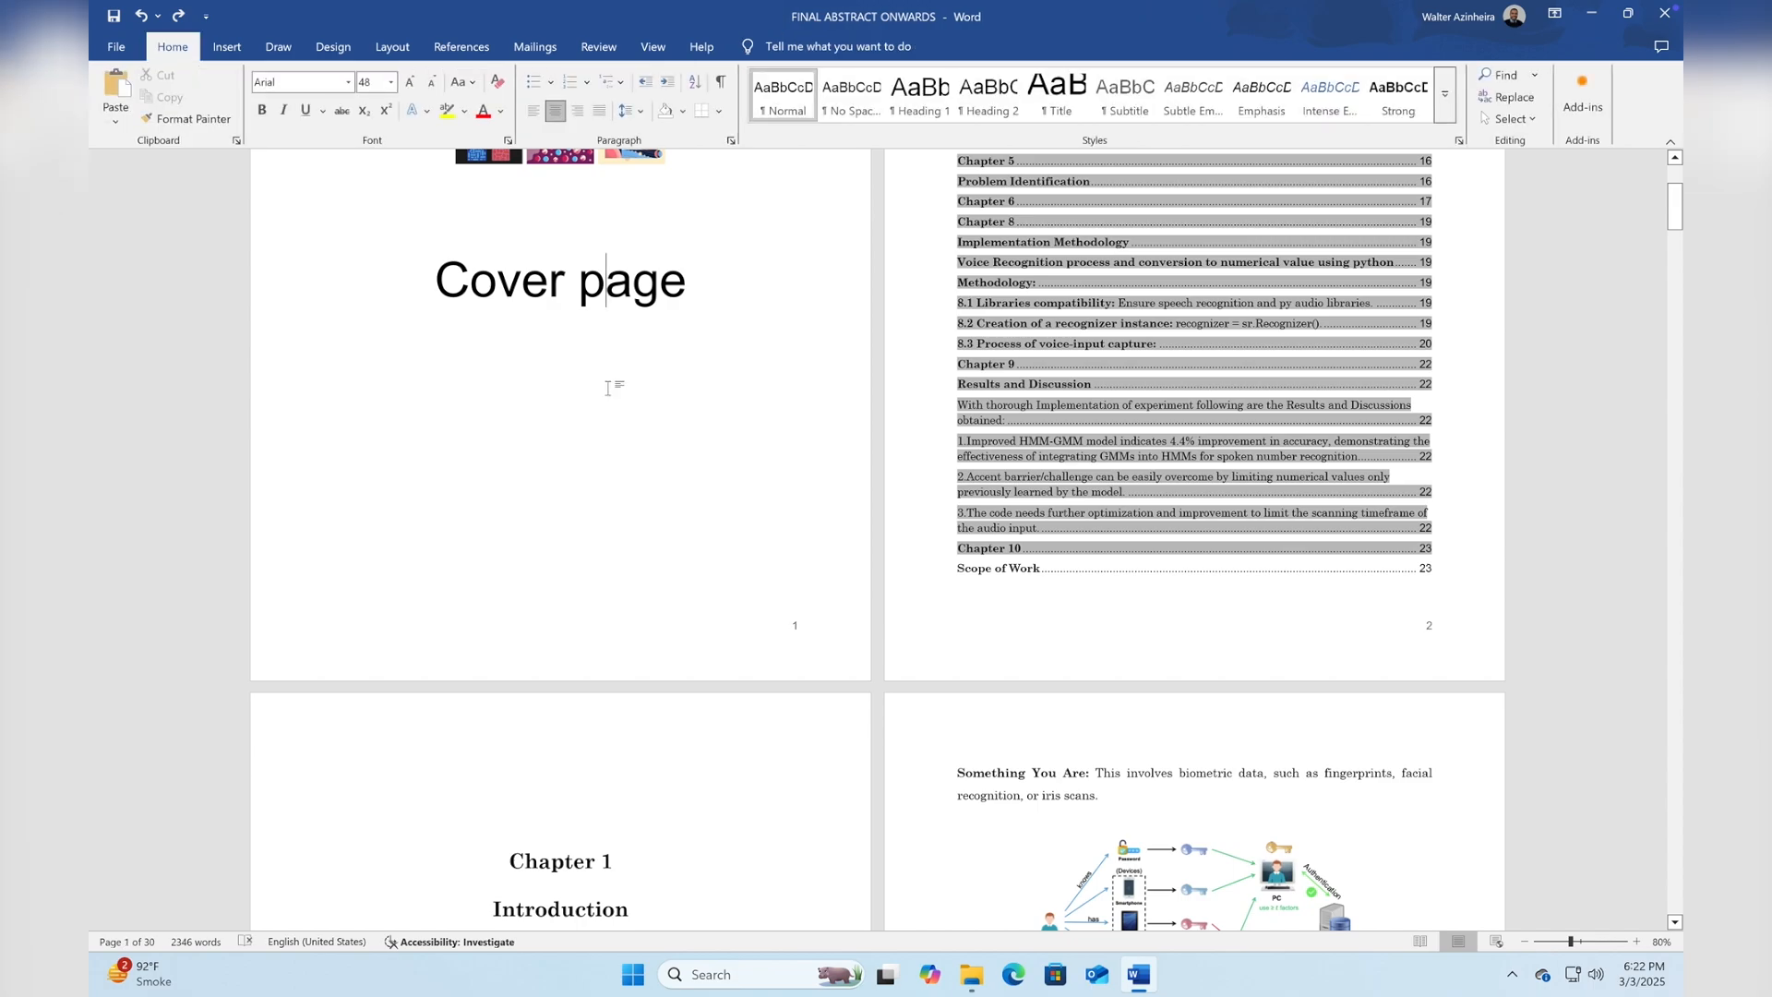
scroll(607, 389, down, 3)
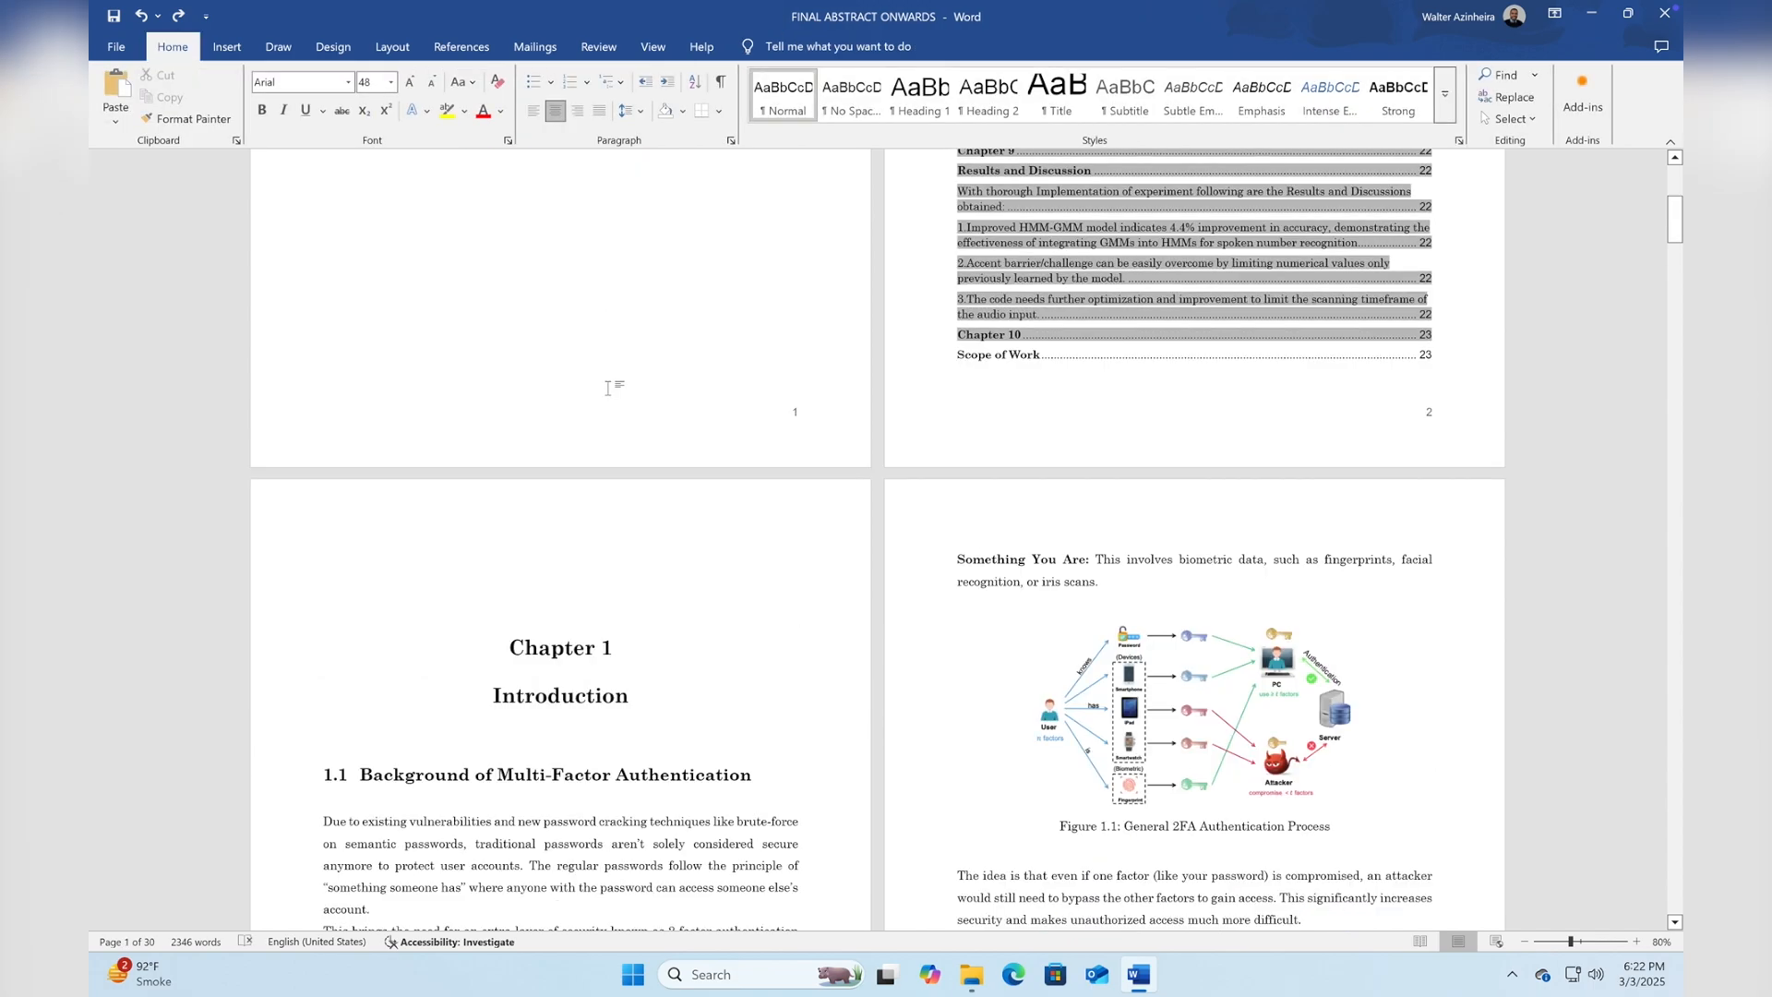
scroll(608, 388, down, 7)
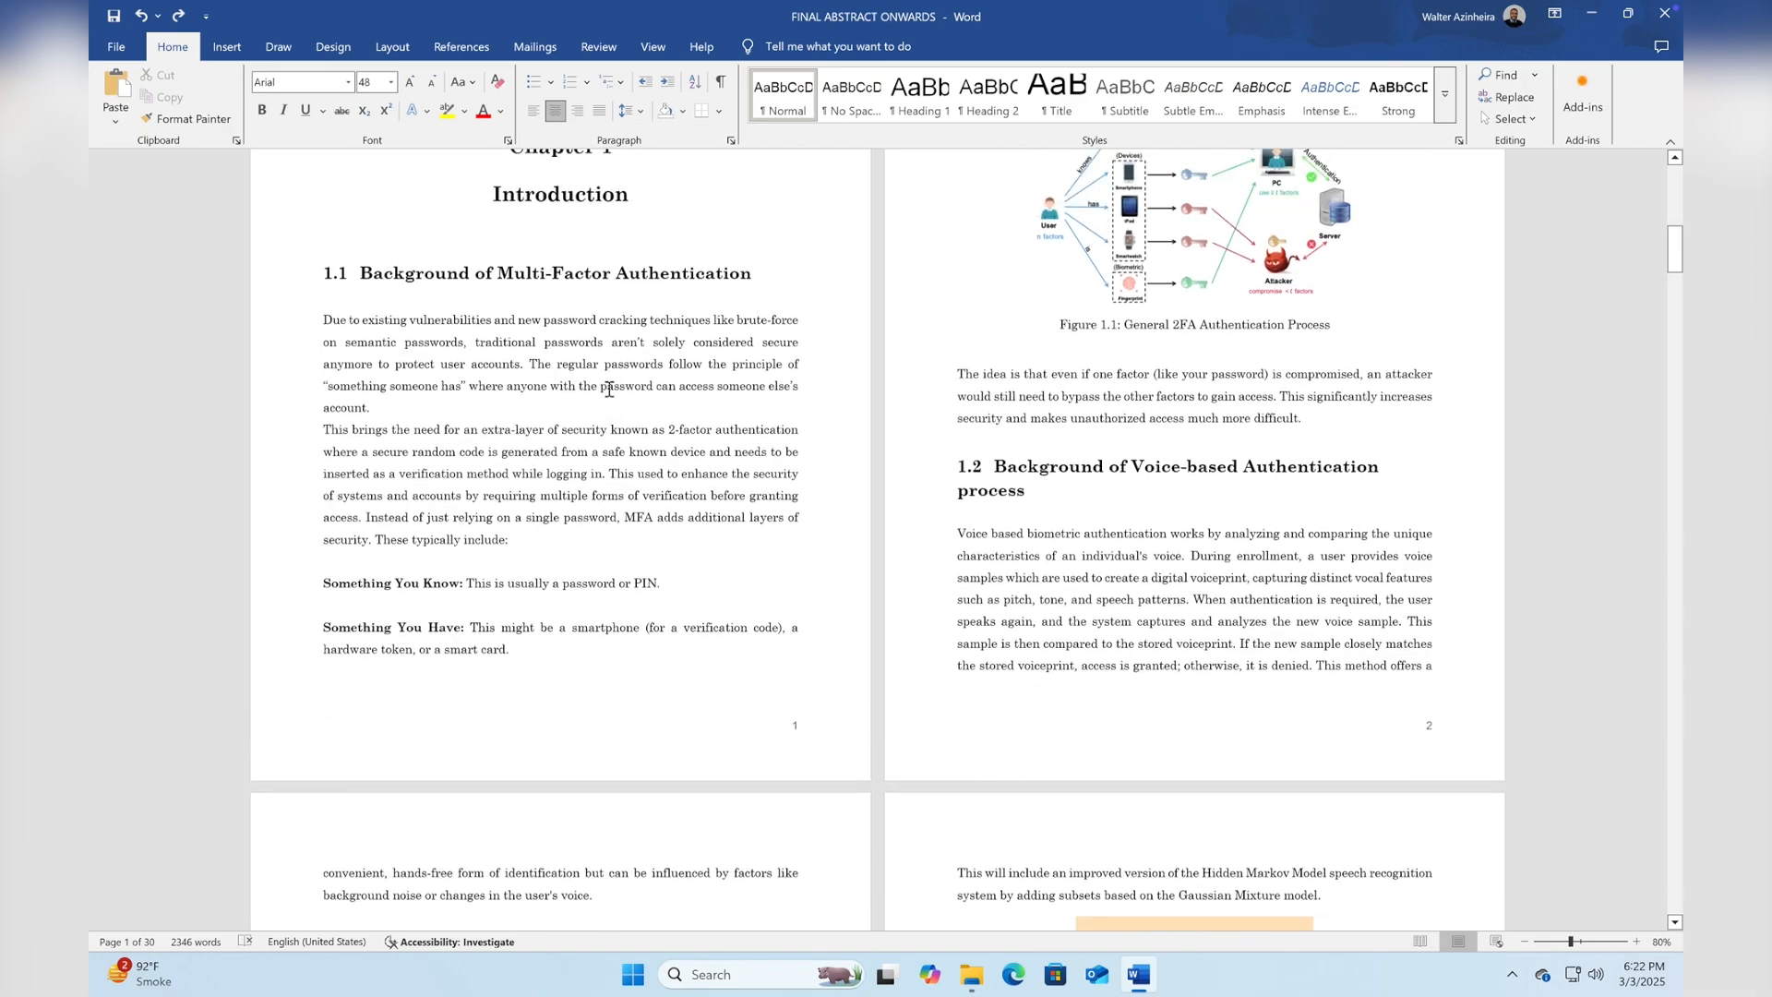
scroll(608, 388, down, 9)
scroll(607, 388, up, 18)
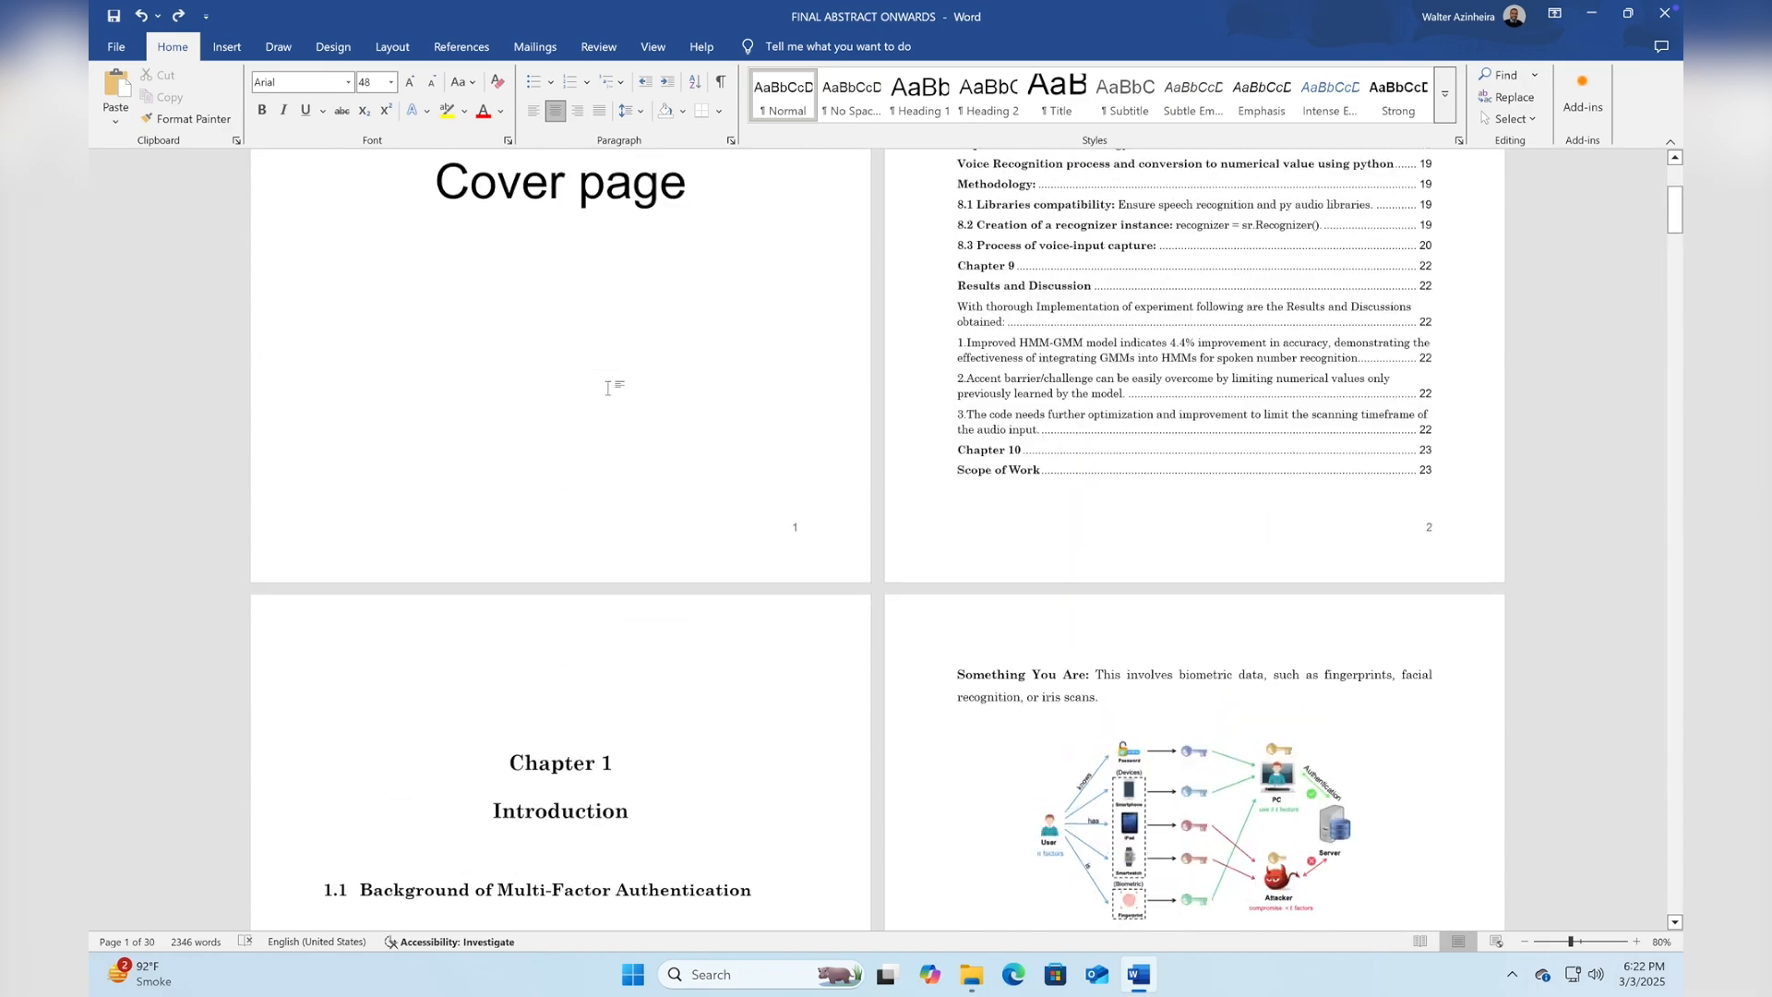
scroll(608, 389, up, 5)
scroll(607, 388, down, 5)
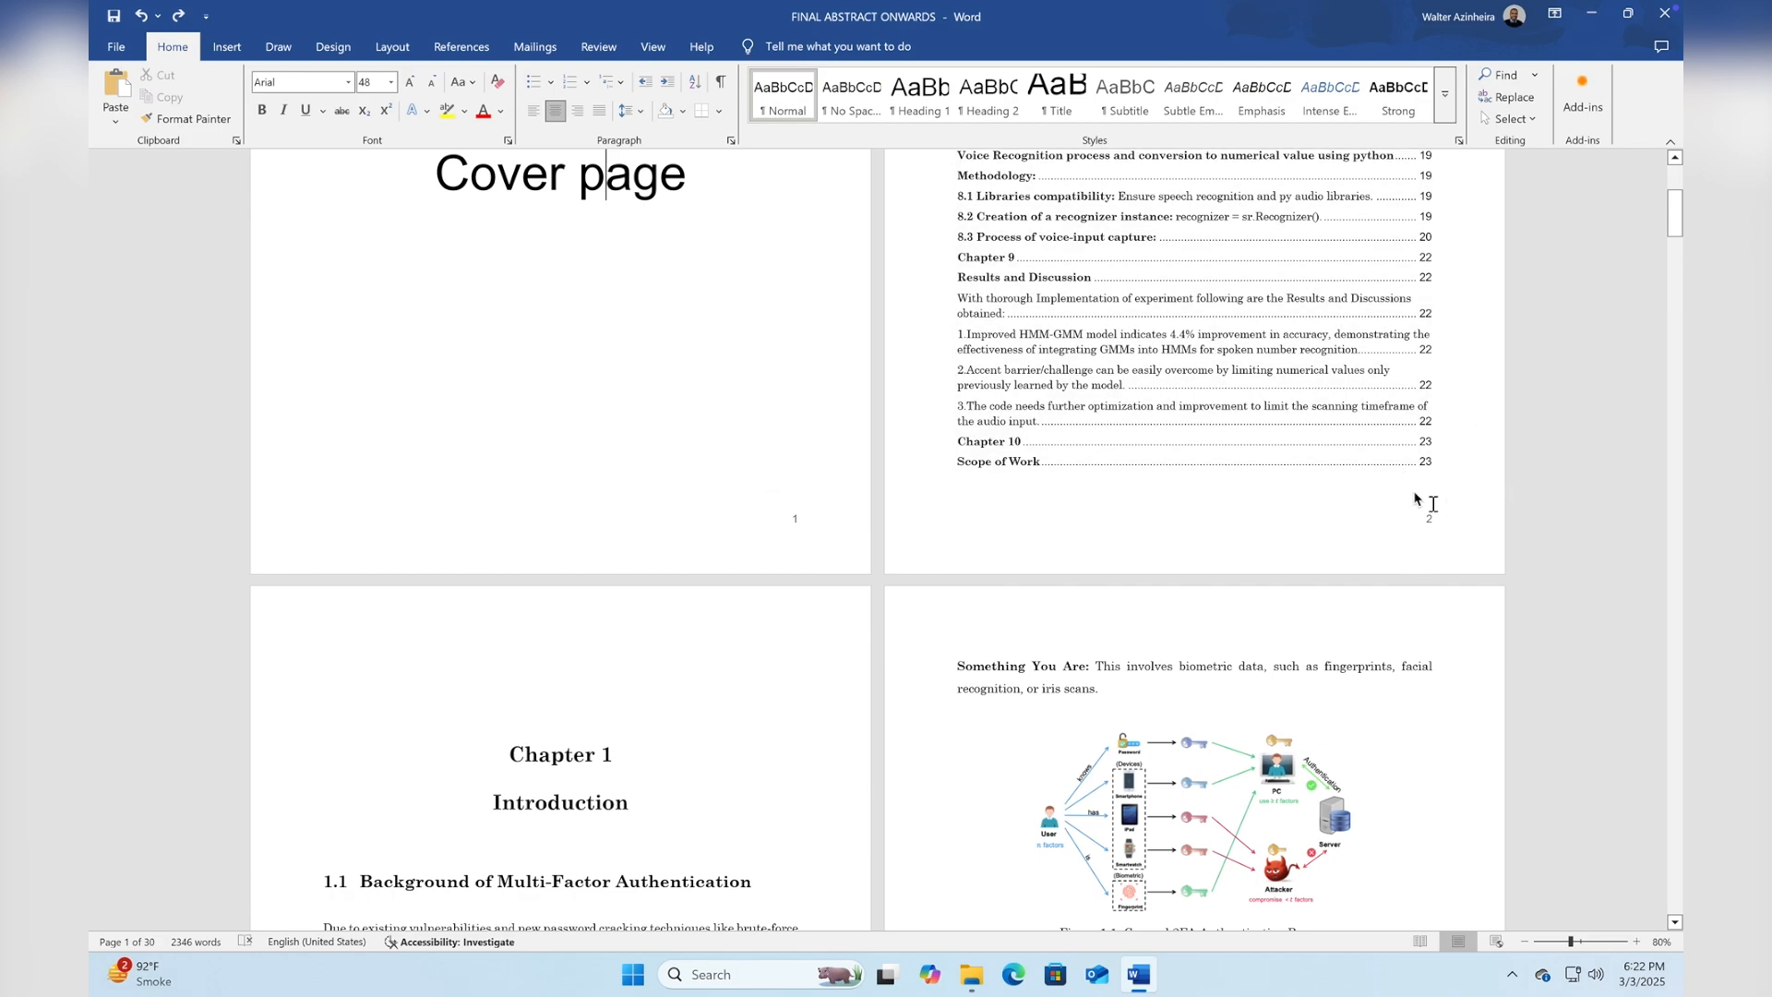
scroll(784, 467, down, 7)
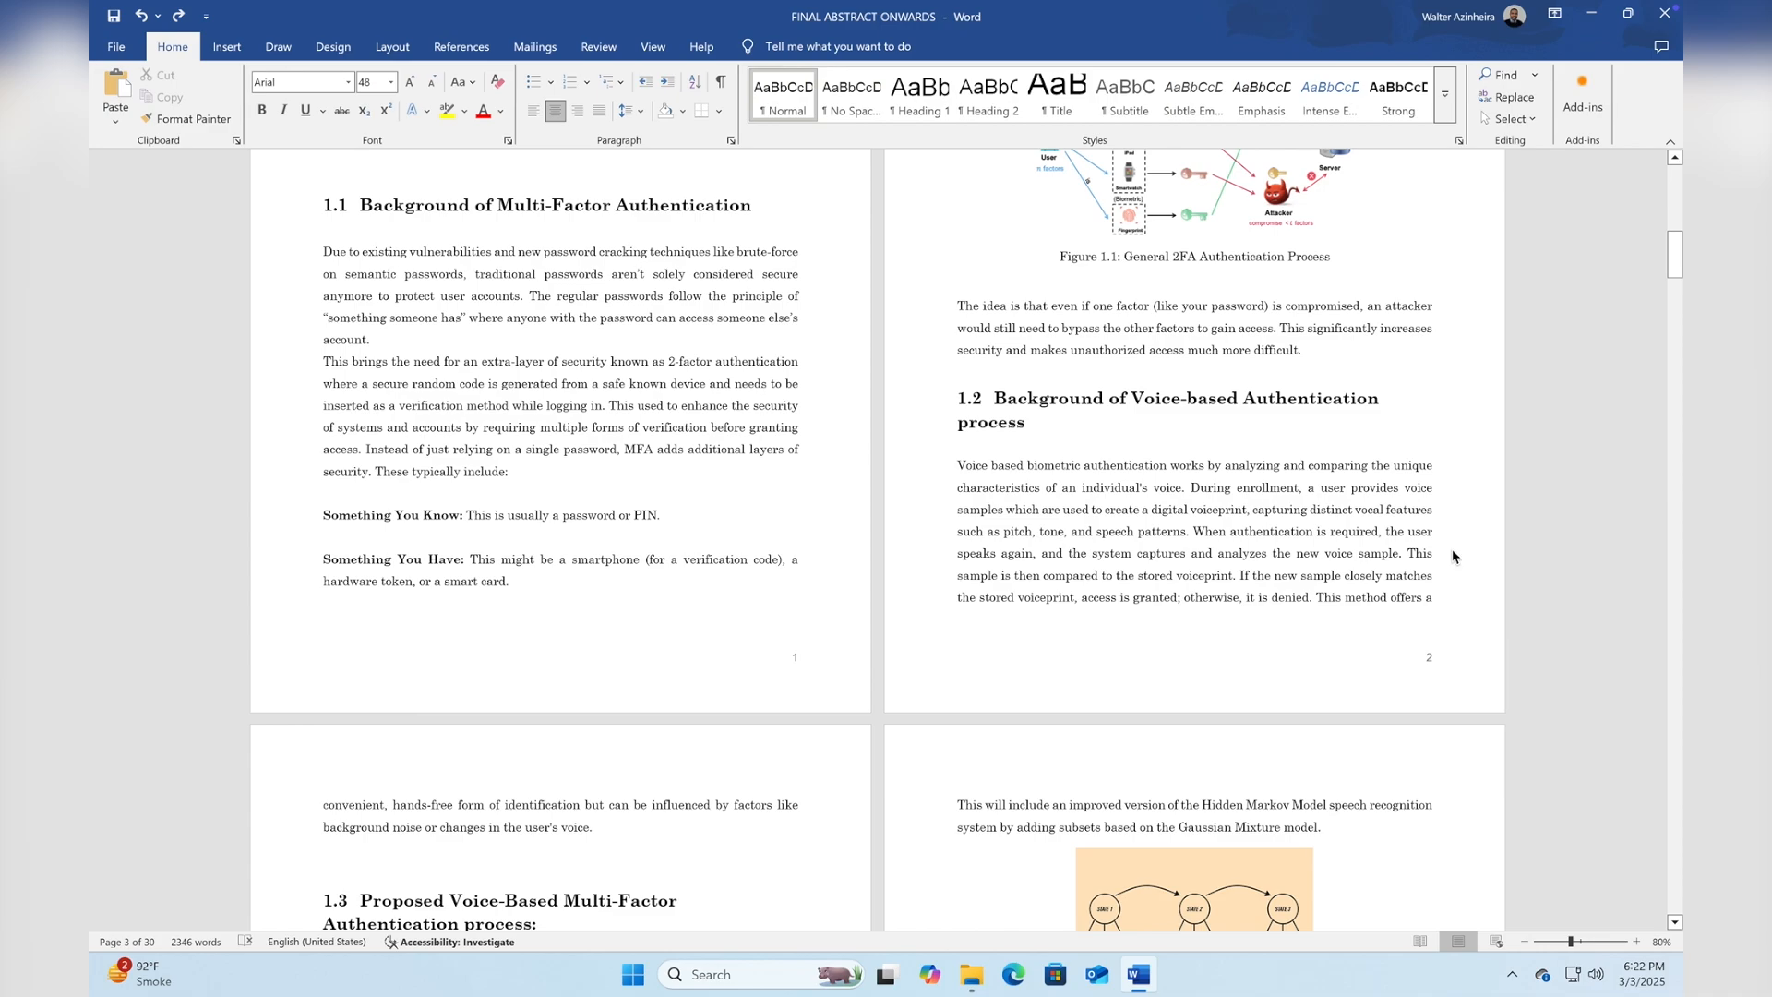
scroll(1026, 429, up, 5)
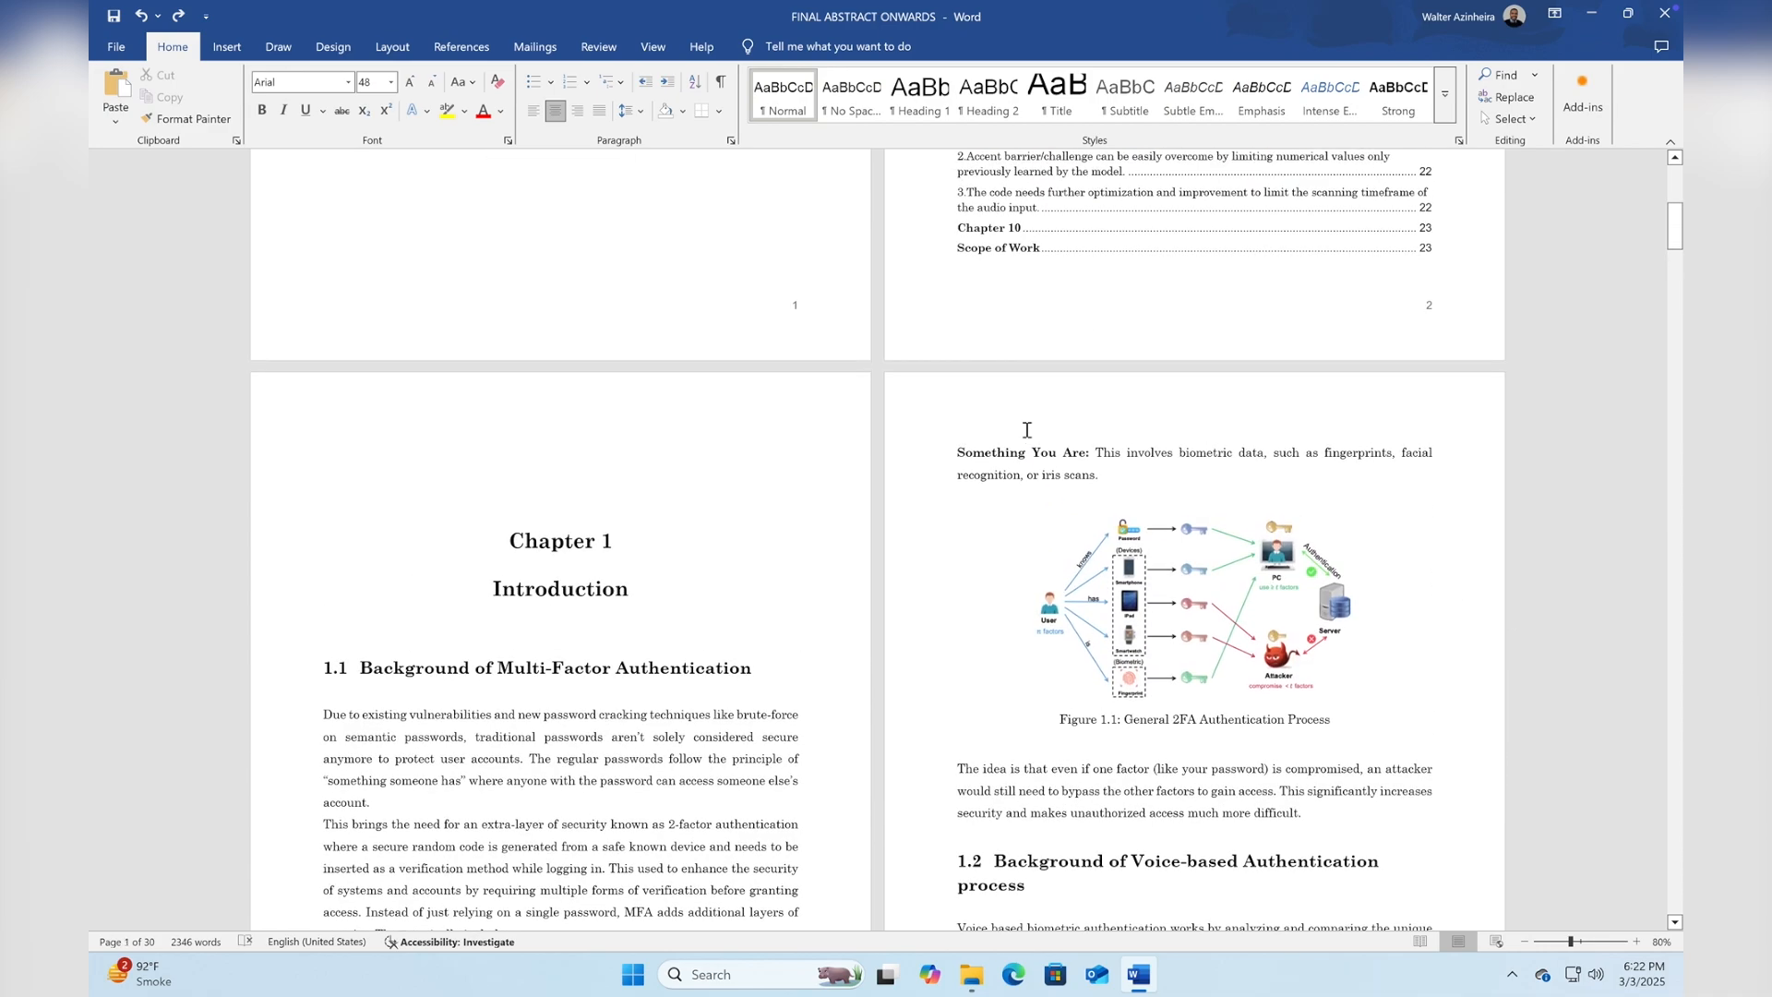
Try to delete the page number from the cover page footer, and undo the deletion after checking the Chapter 1 footers.
double_click(775, 315)
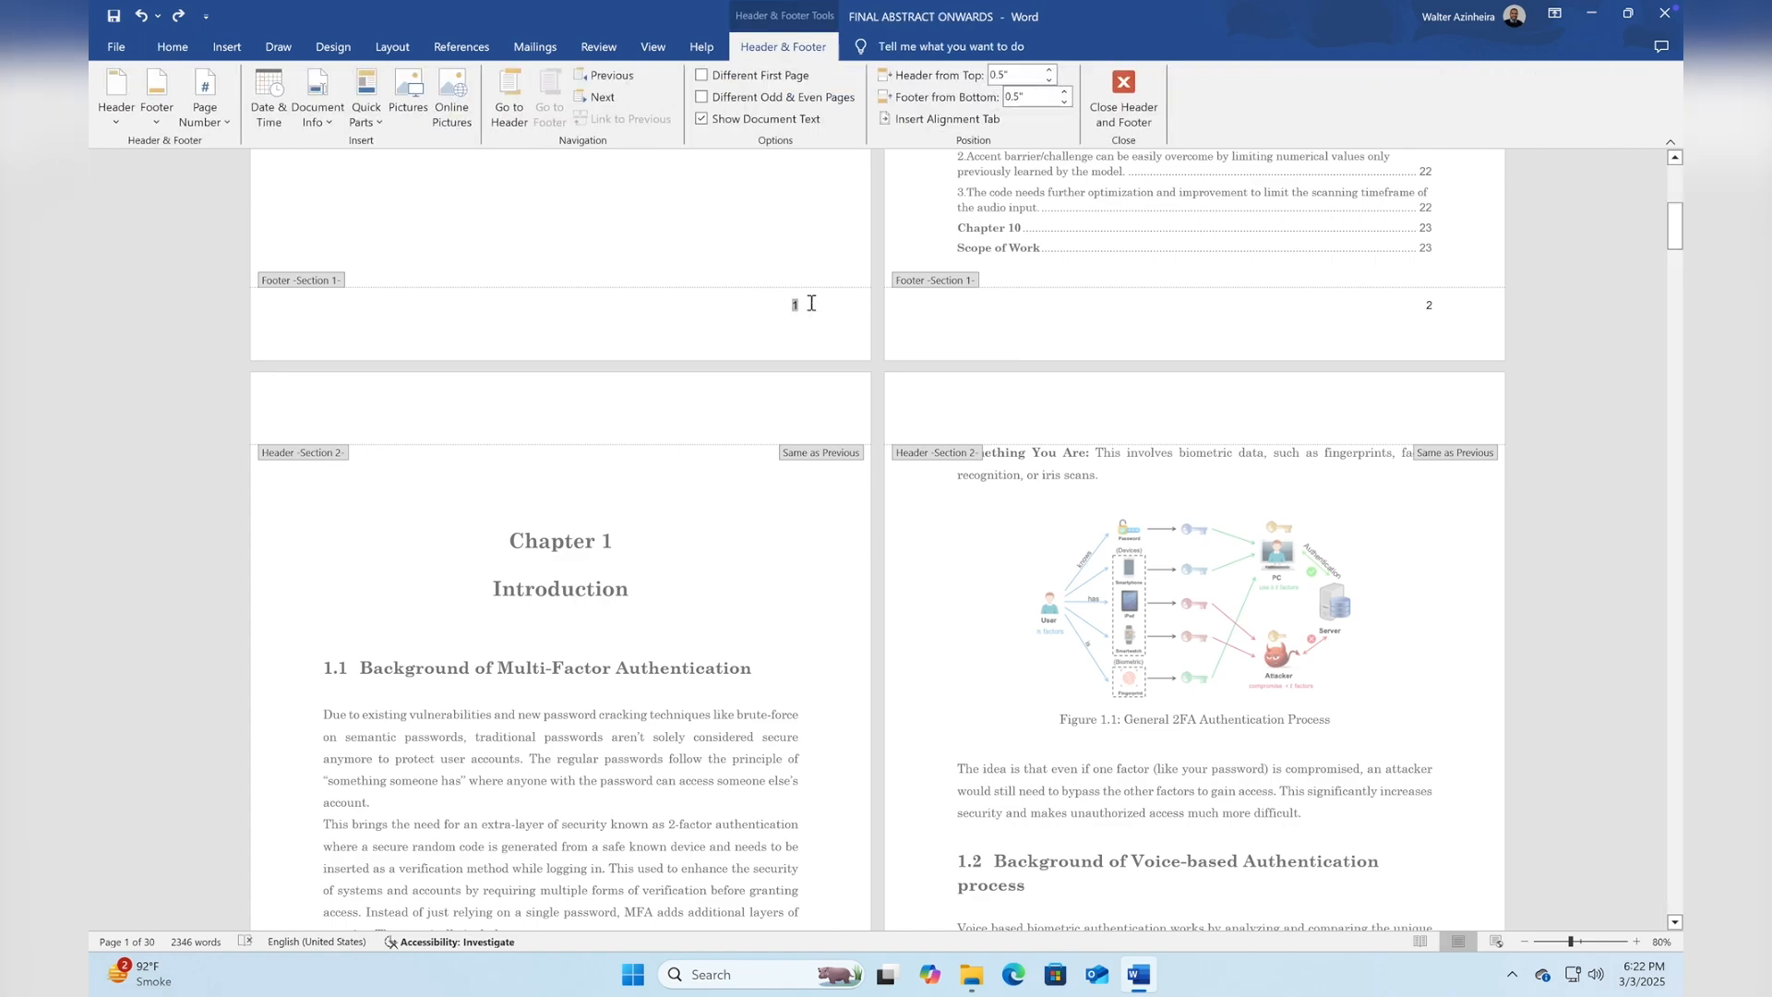
click(812, 312)
drag(812, 310, 759, 293)
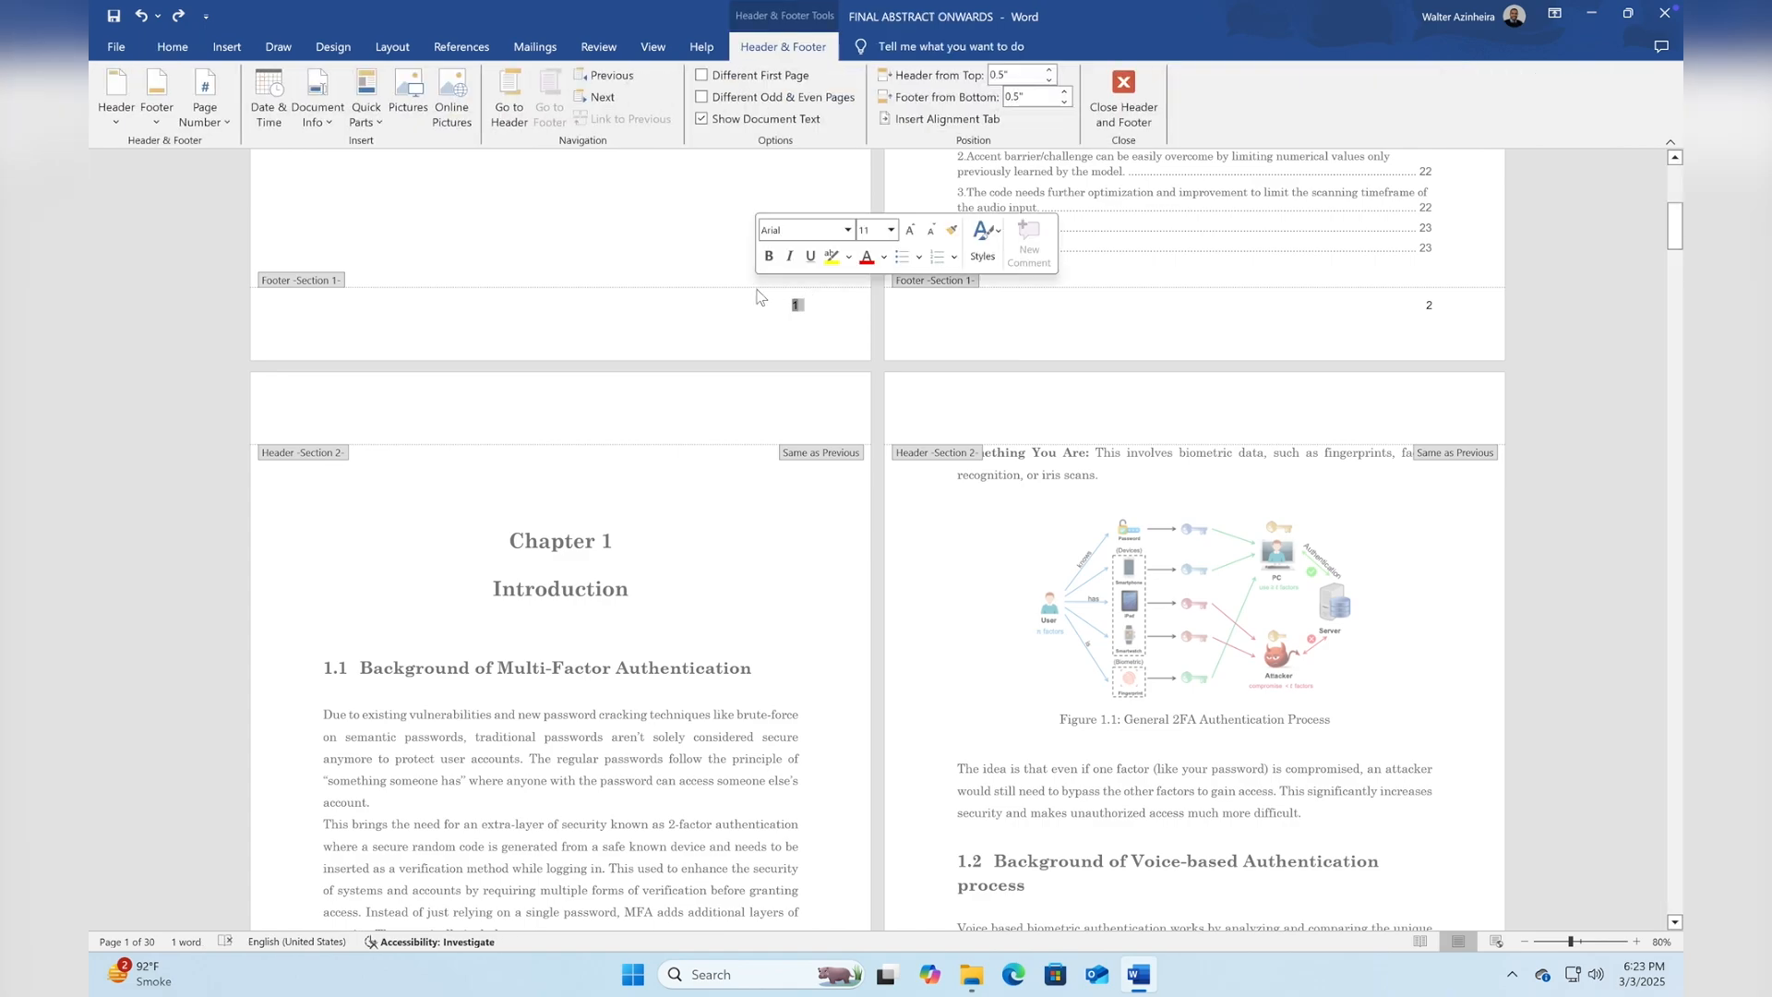
key(Delete)
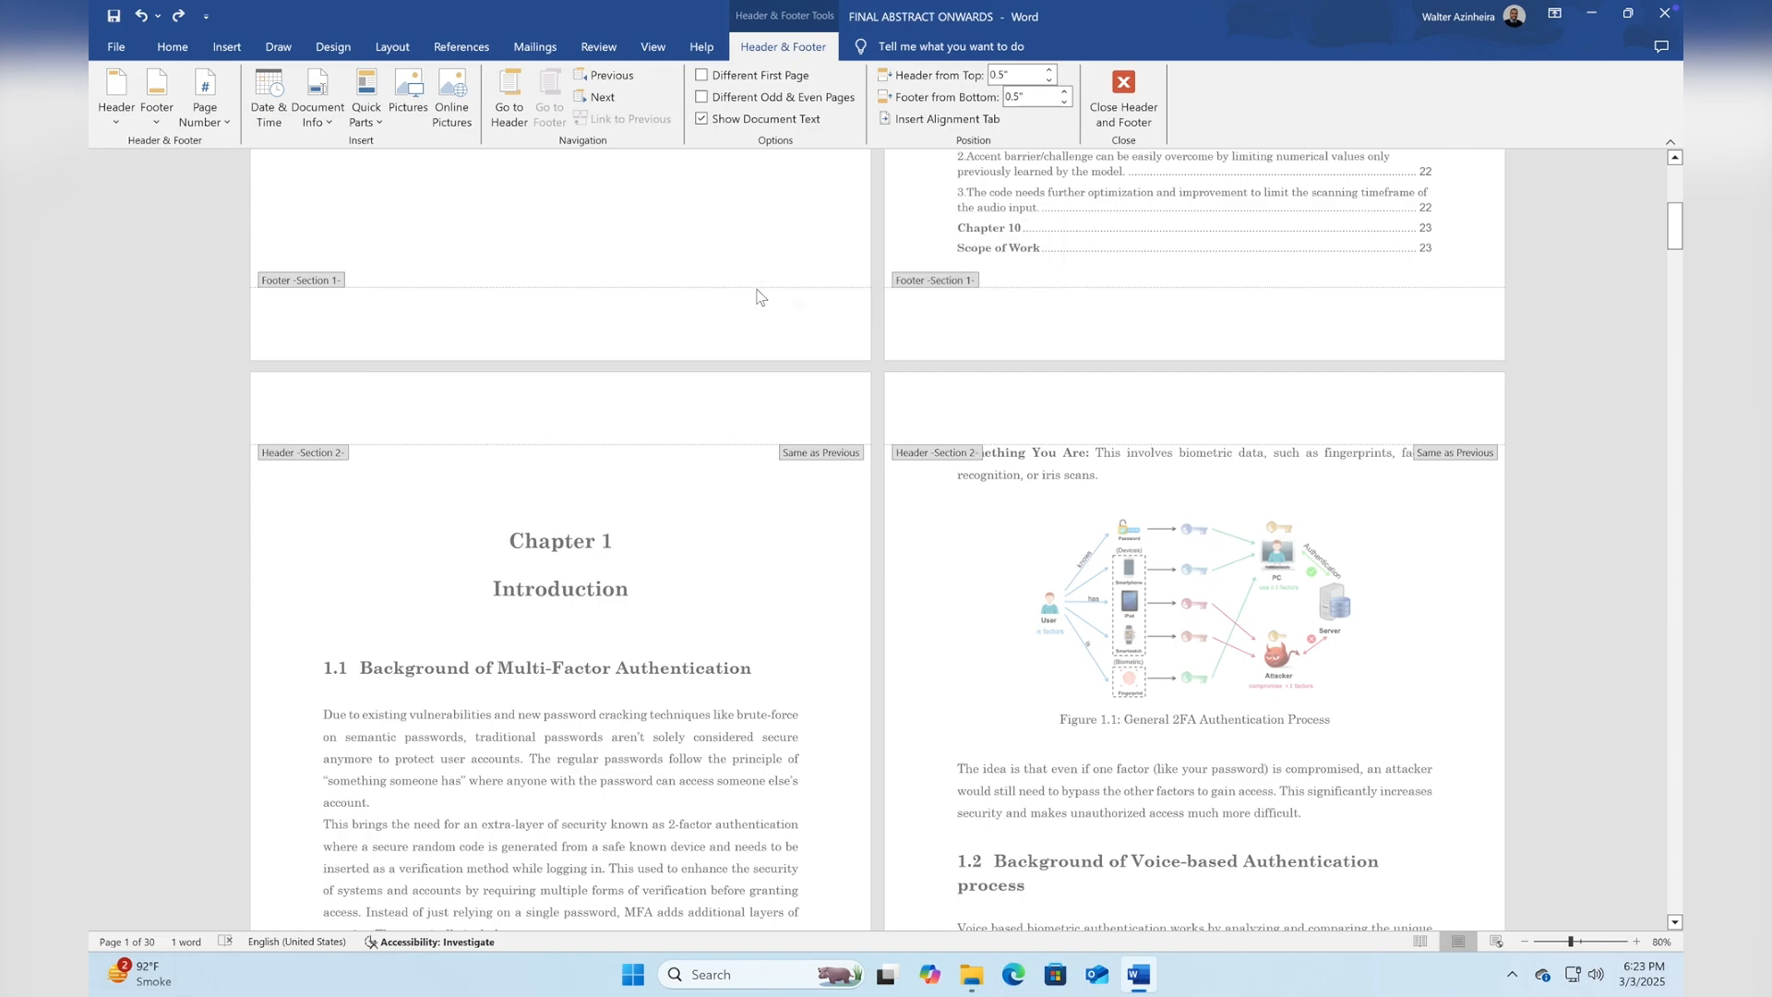
scroll(784, 327, down, 1)
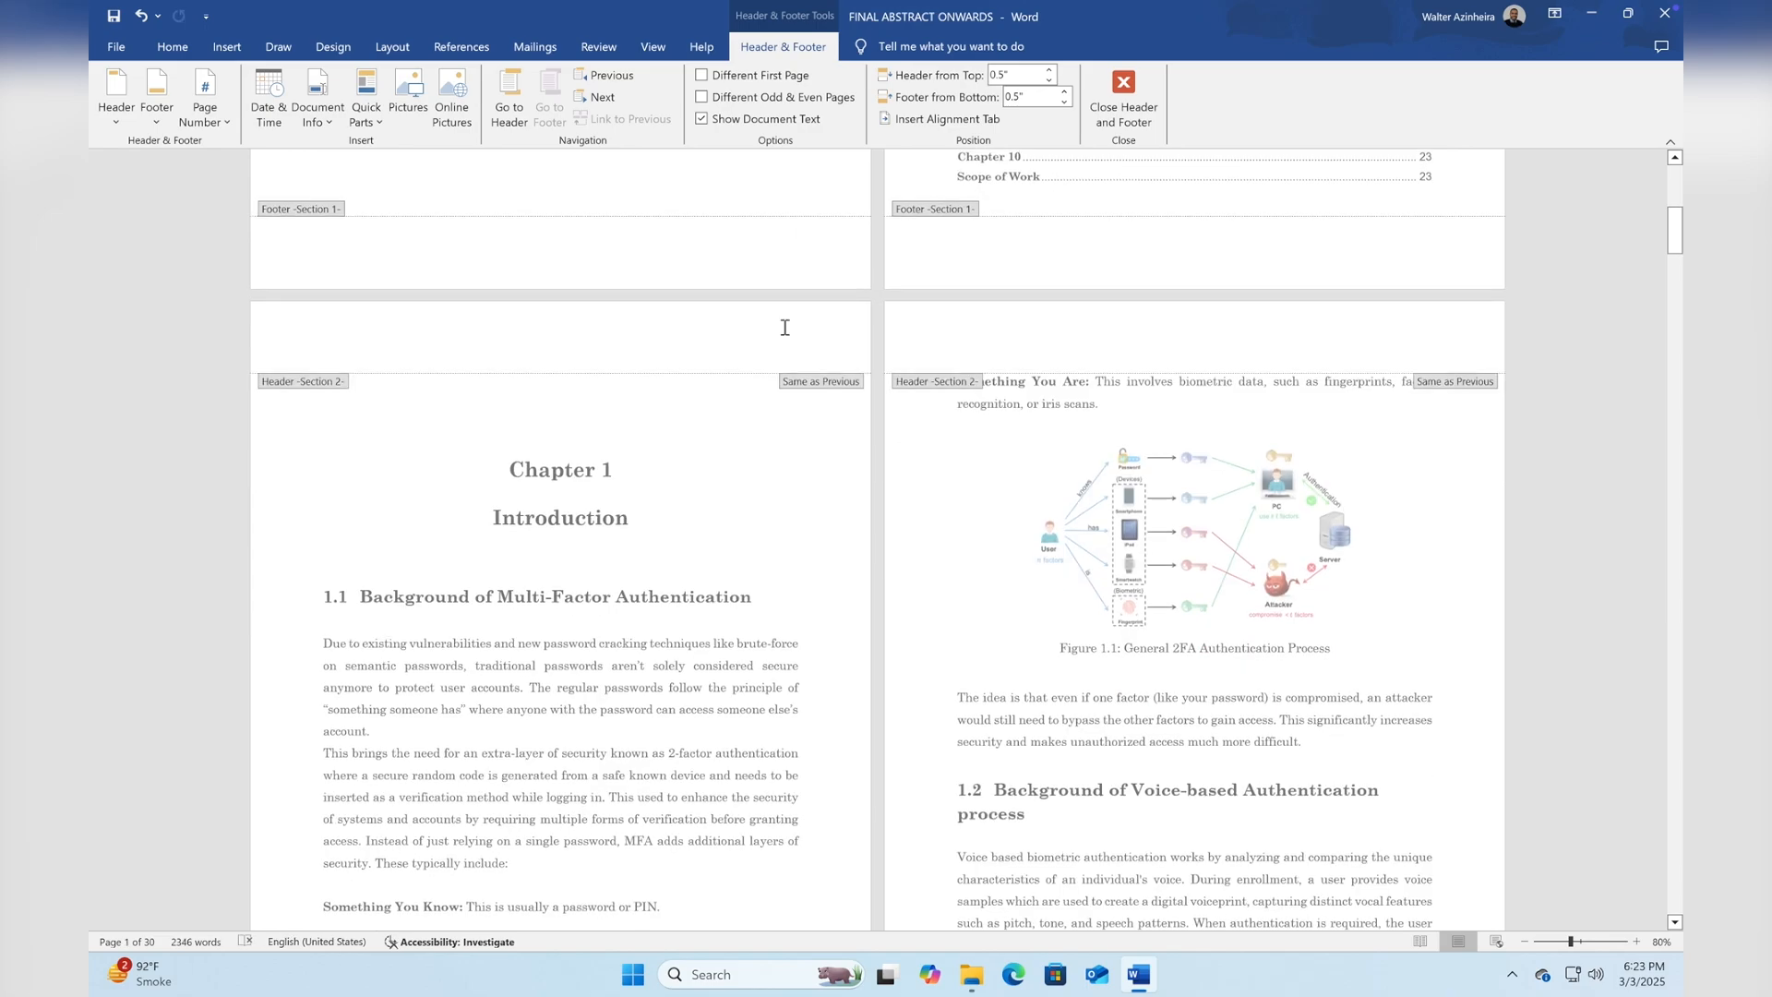
scroll(784, 327, down, 6)
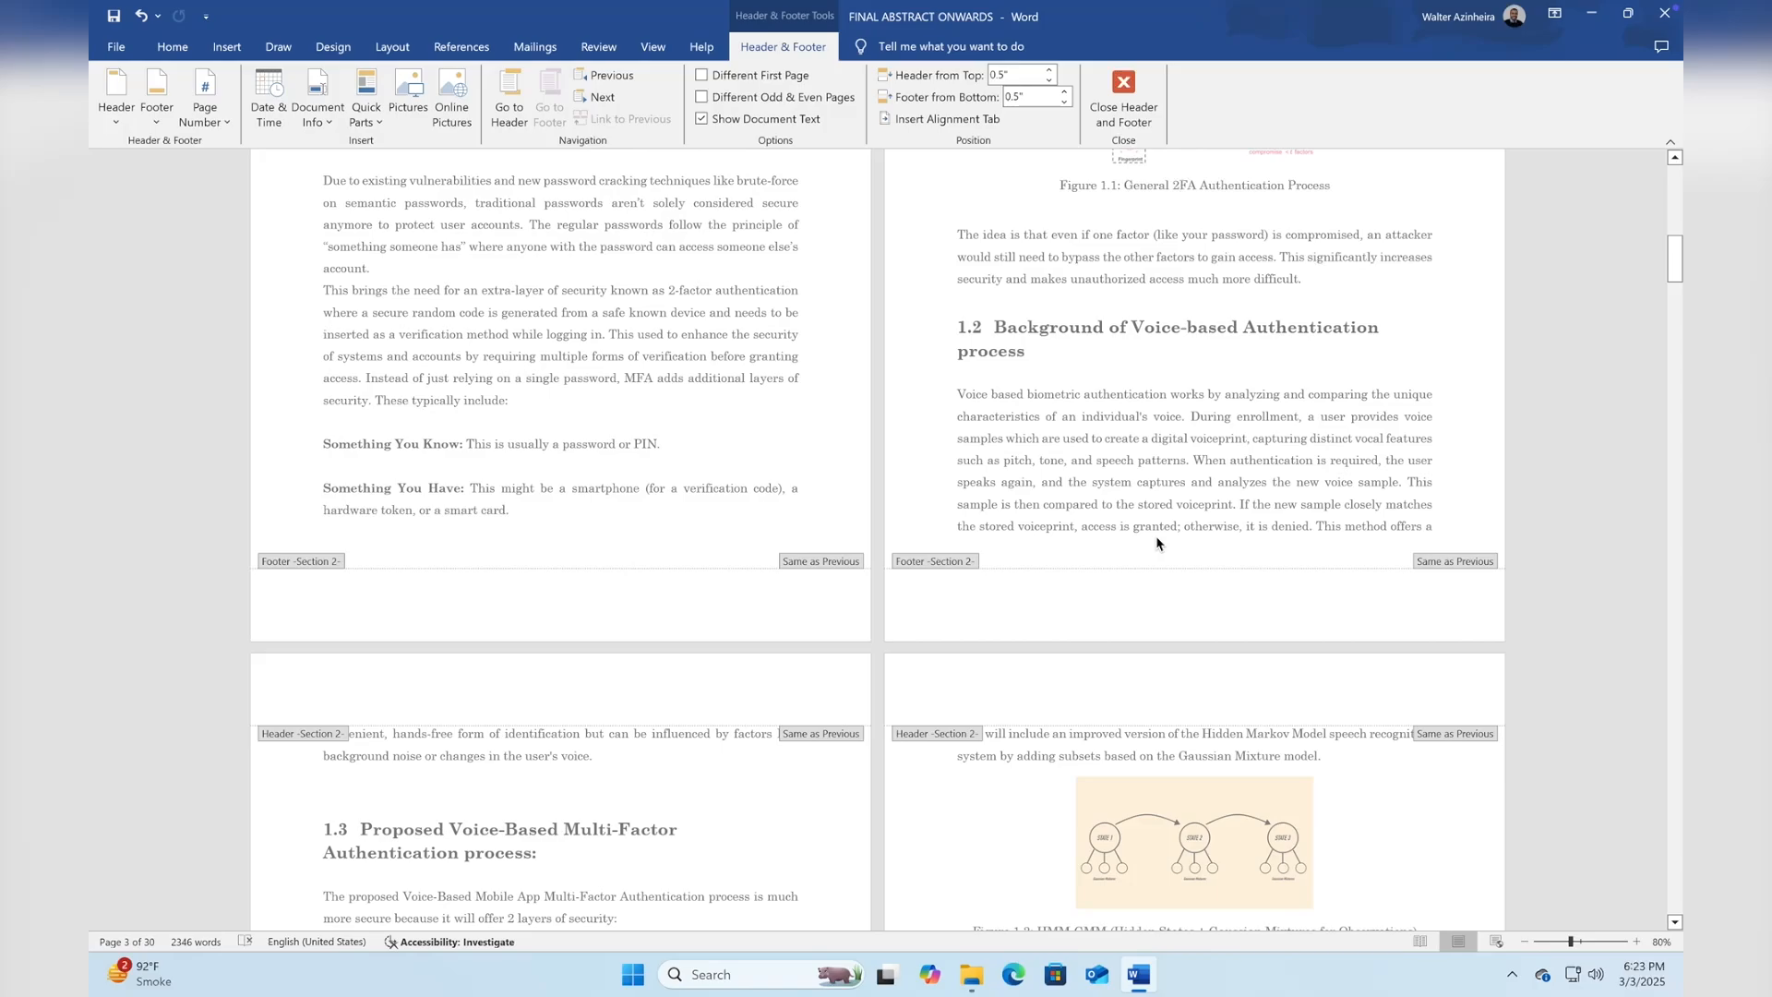
scroll(815, 331, up, 10)
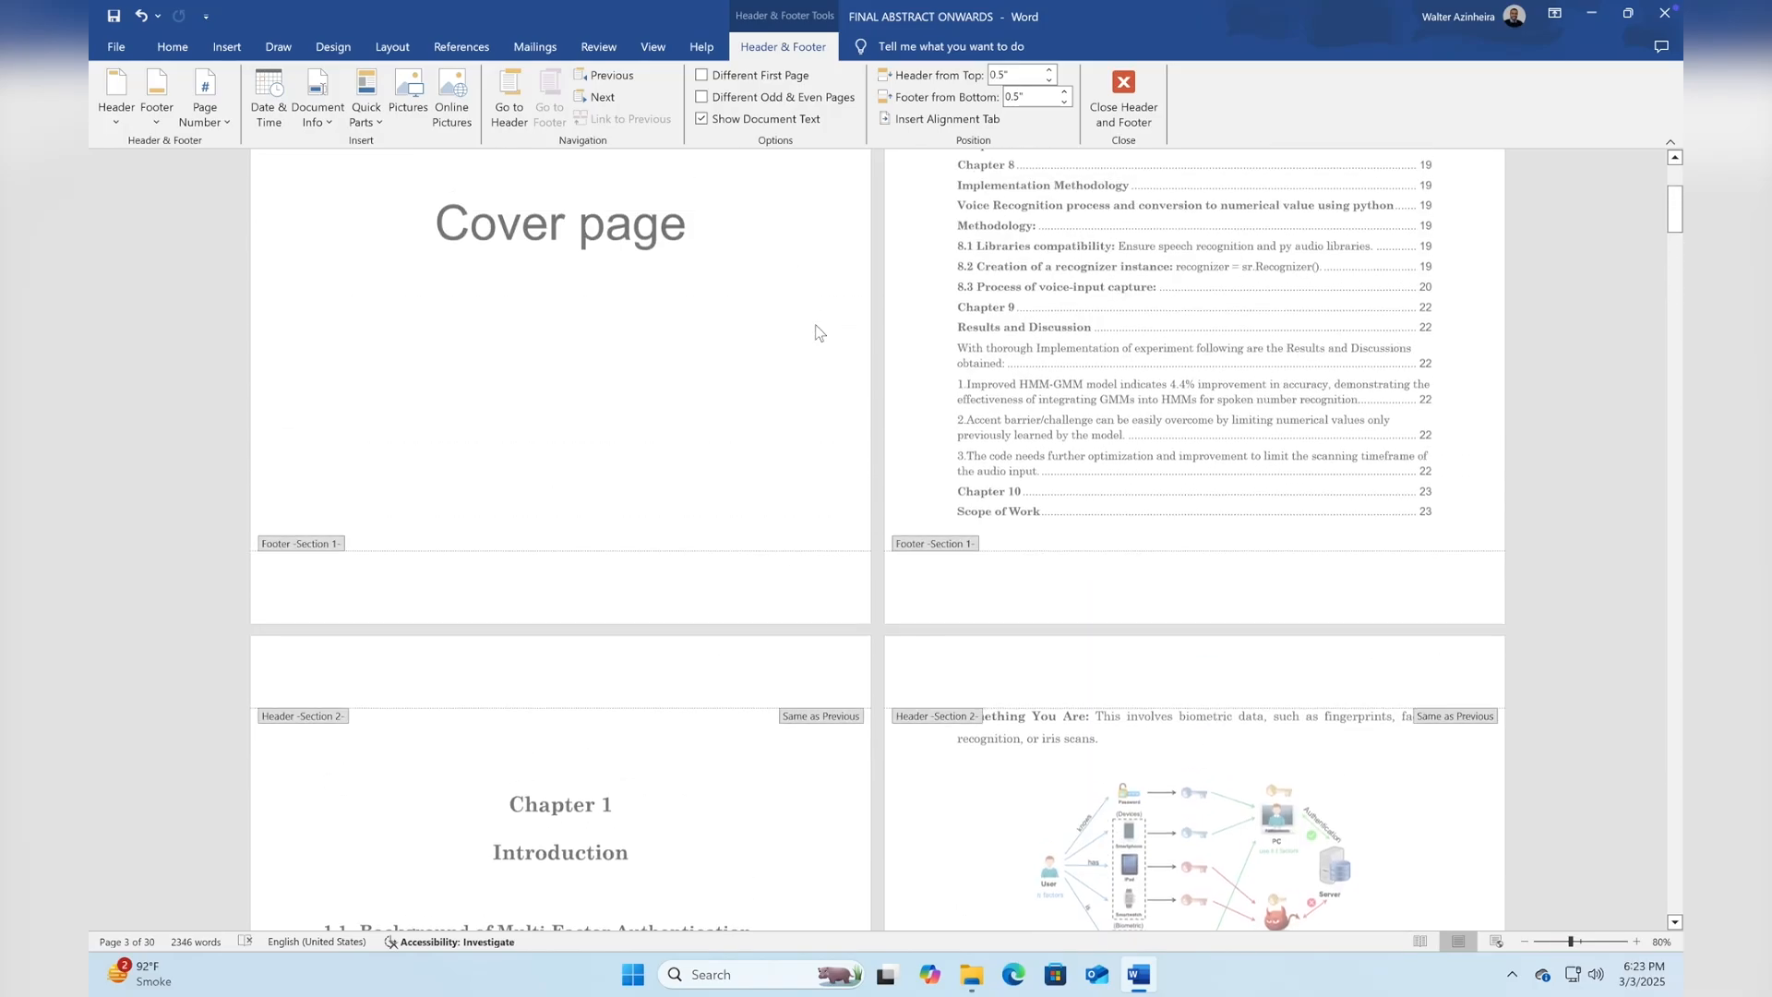
double_click(711, 334)
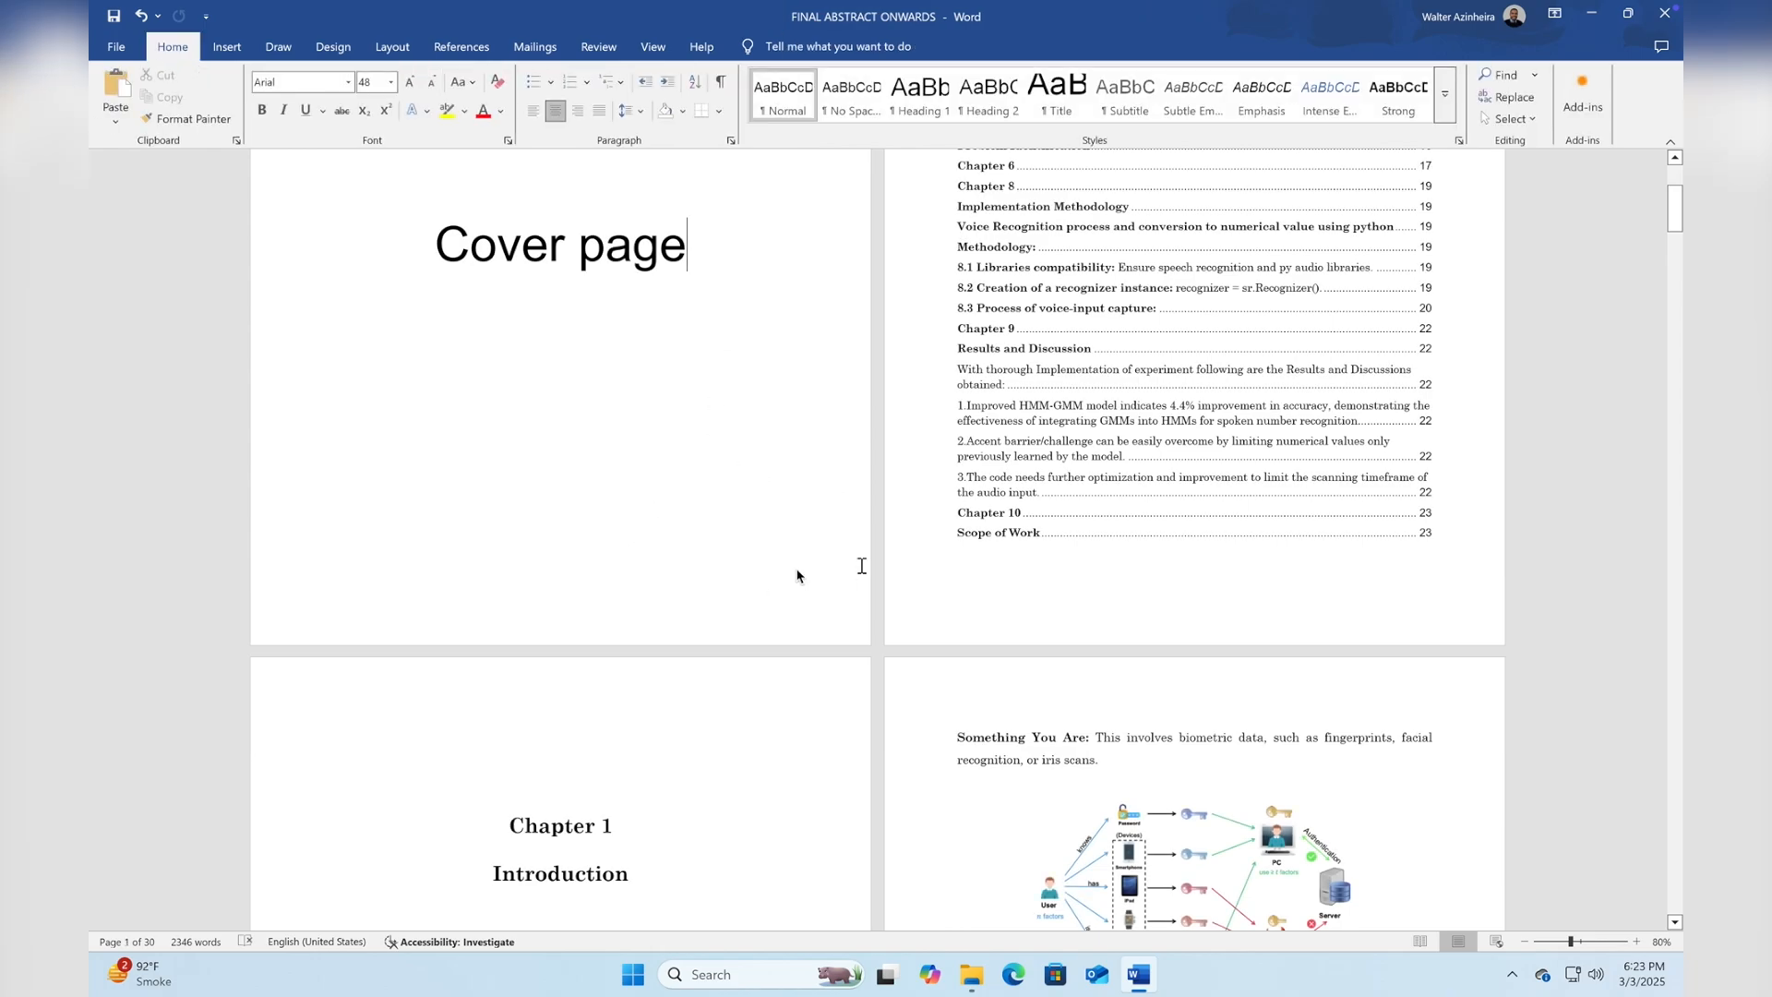
click(141, 16)
Unlink the Section 2 footer on the first Chapter 1 page from the previous section's footer.
scroll(886, 840, down, 10)
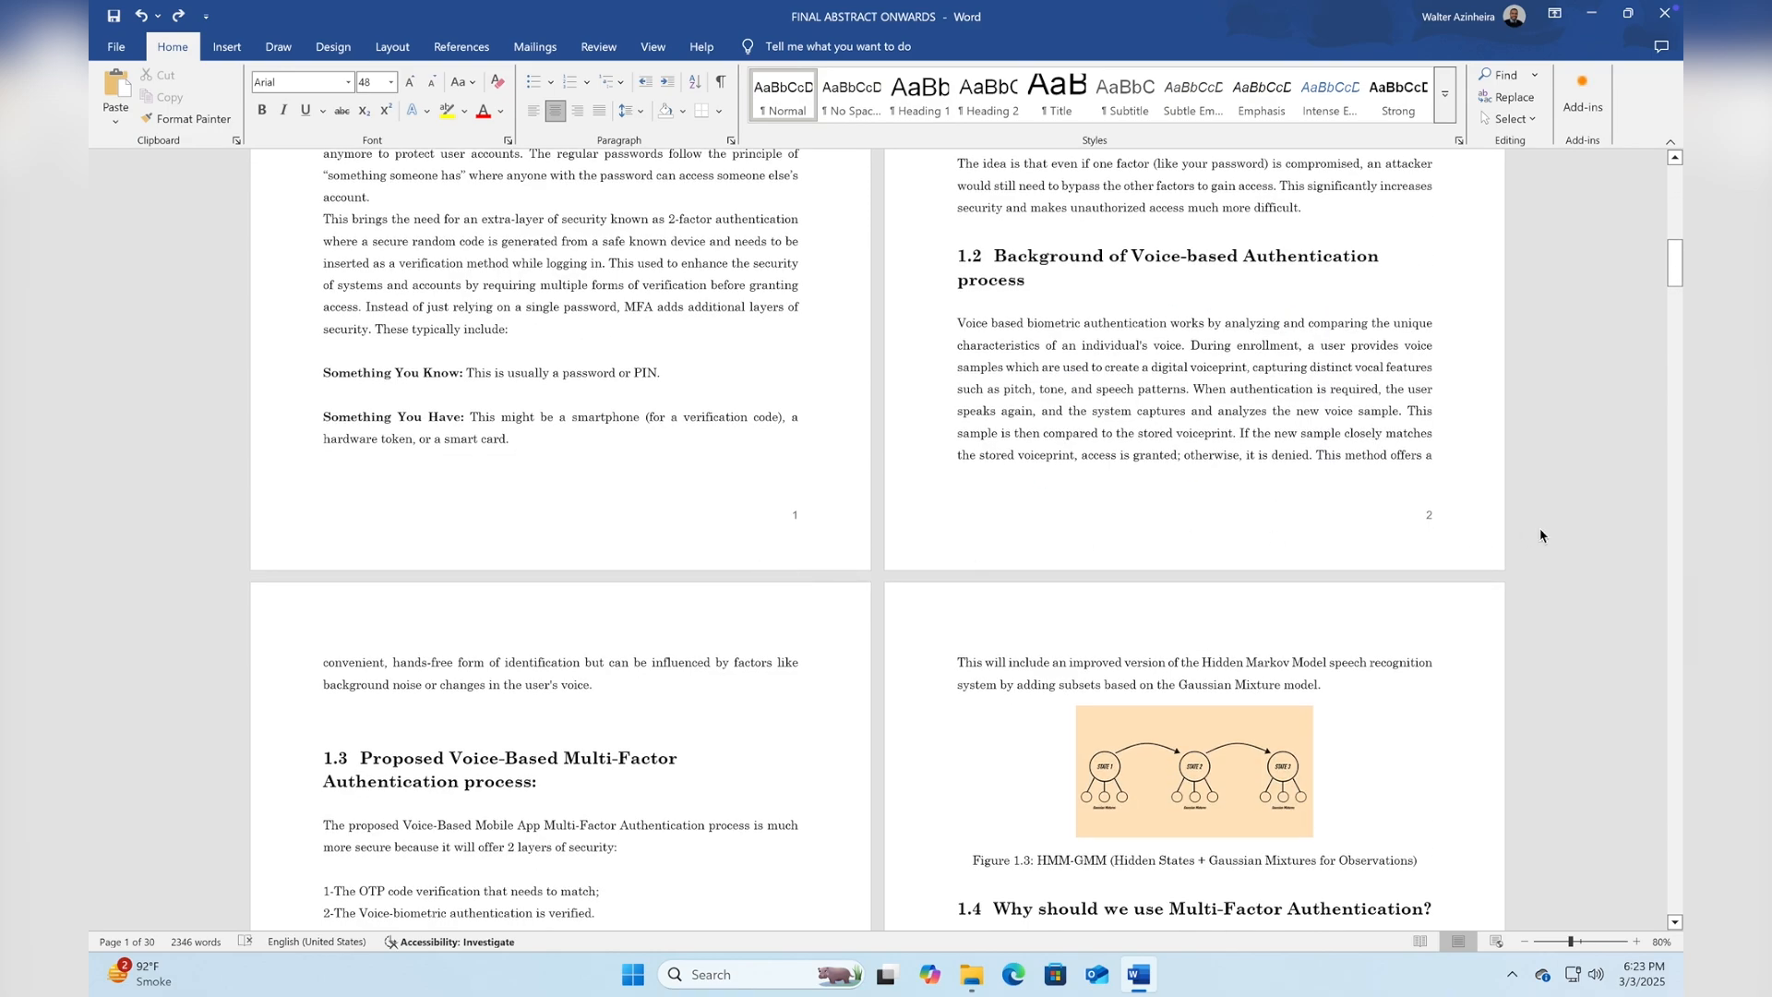
scroll(779, 315, up, 1)
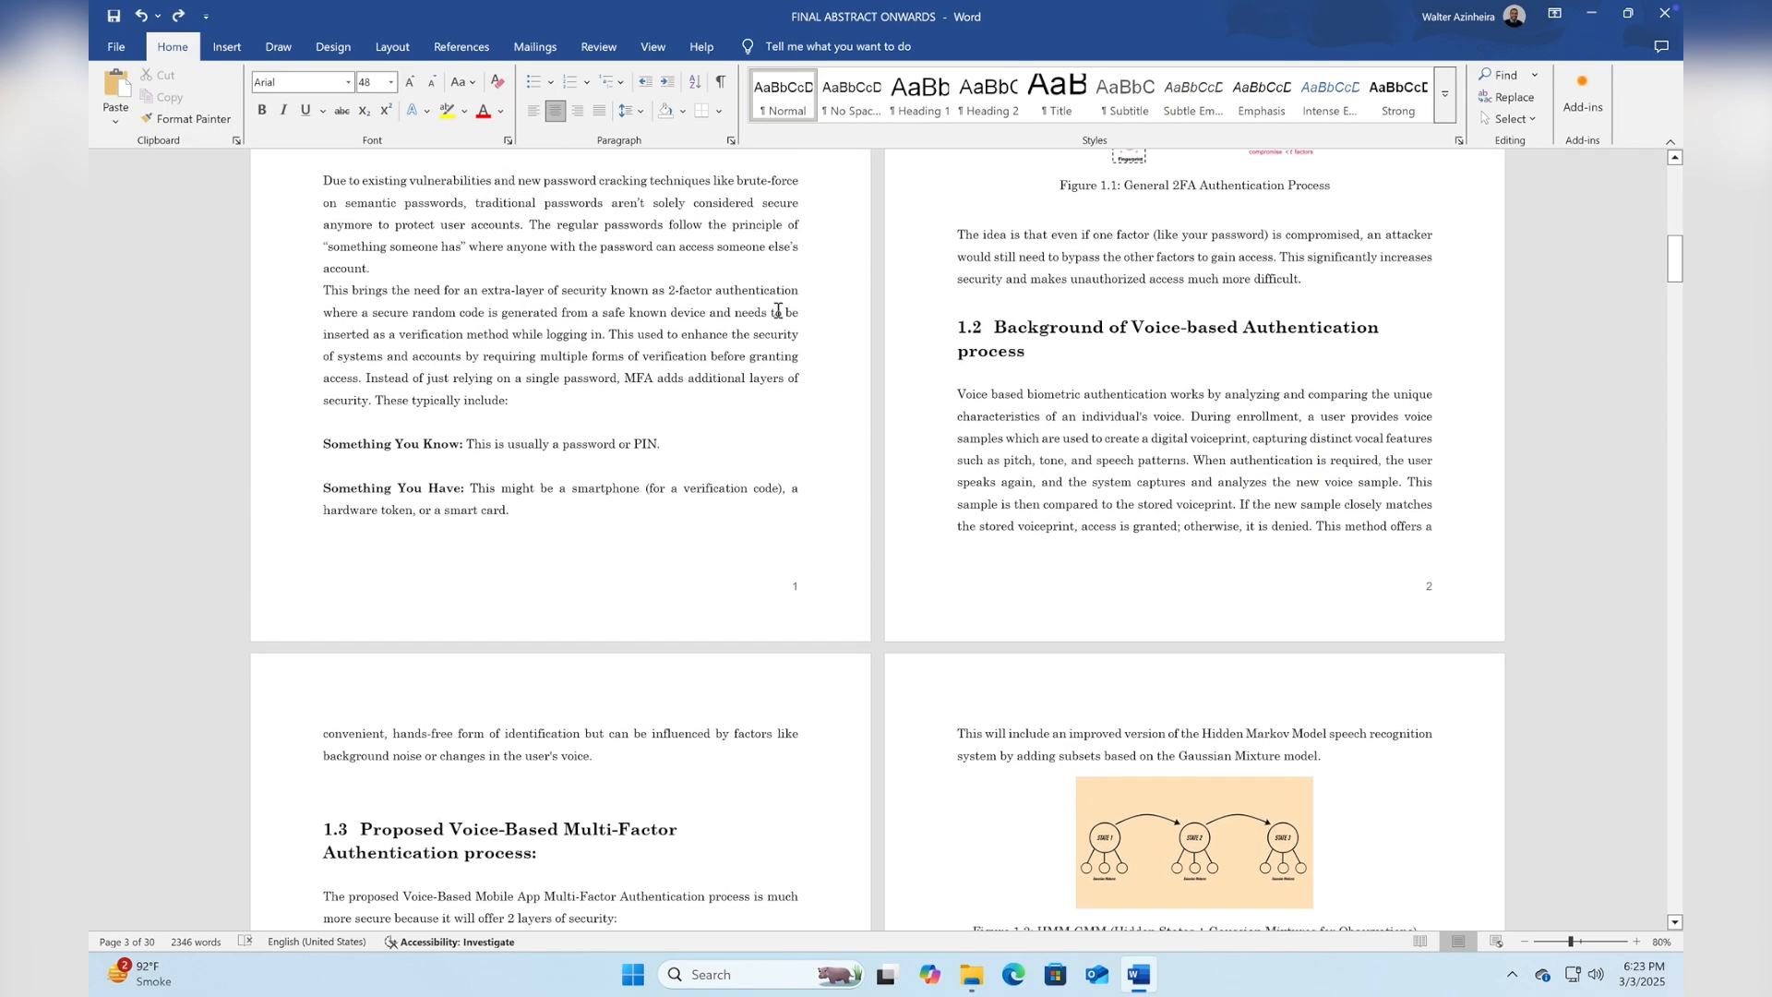
double_click(737, 605)
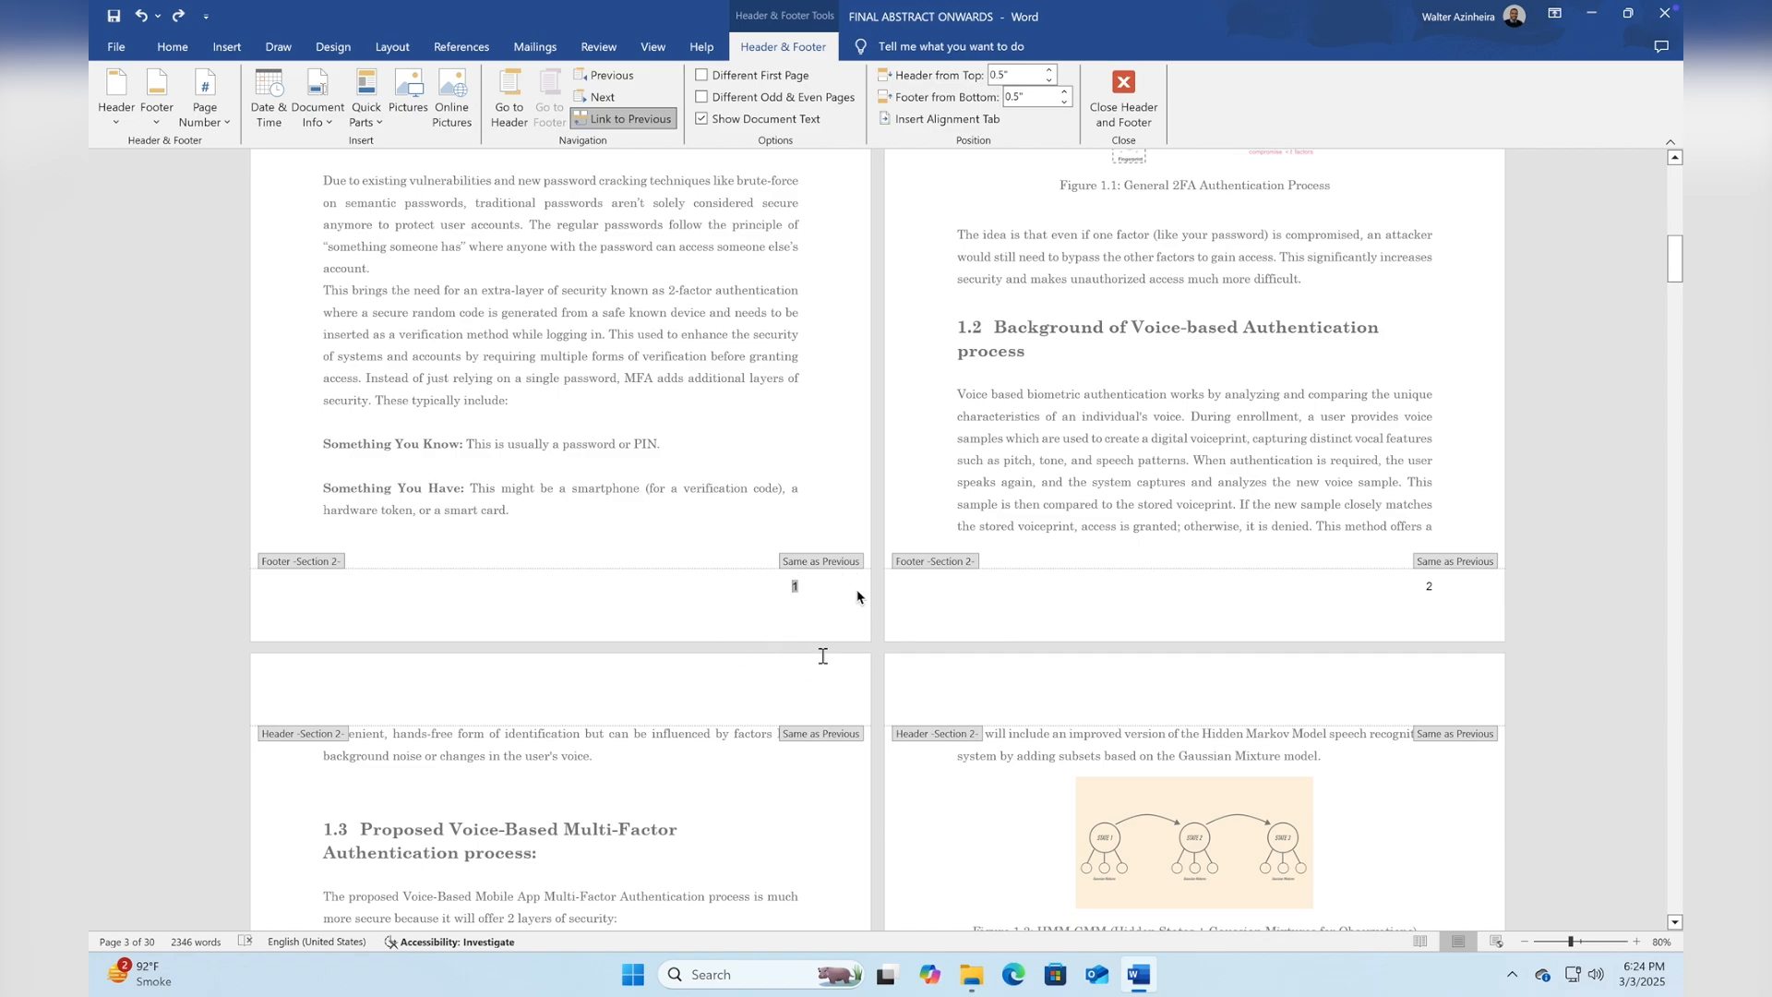
click(651, 120)
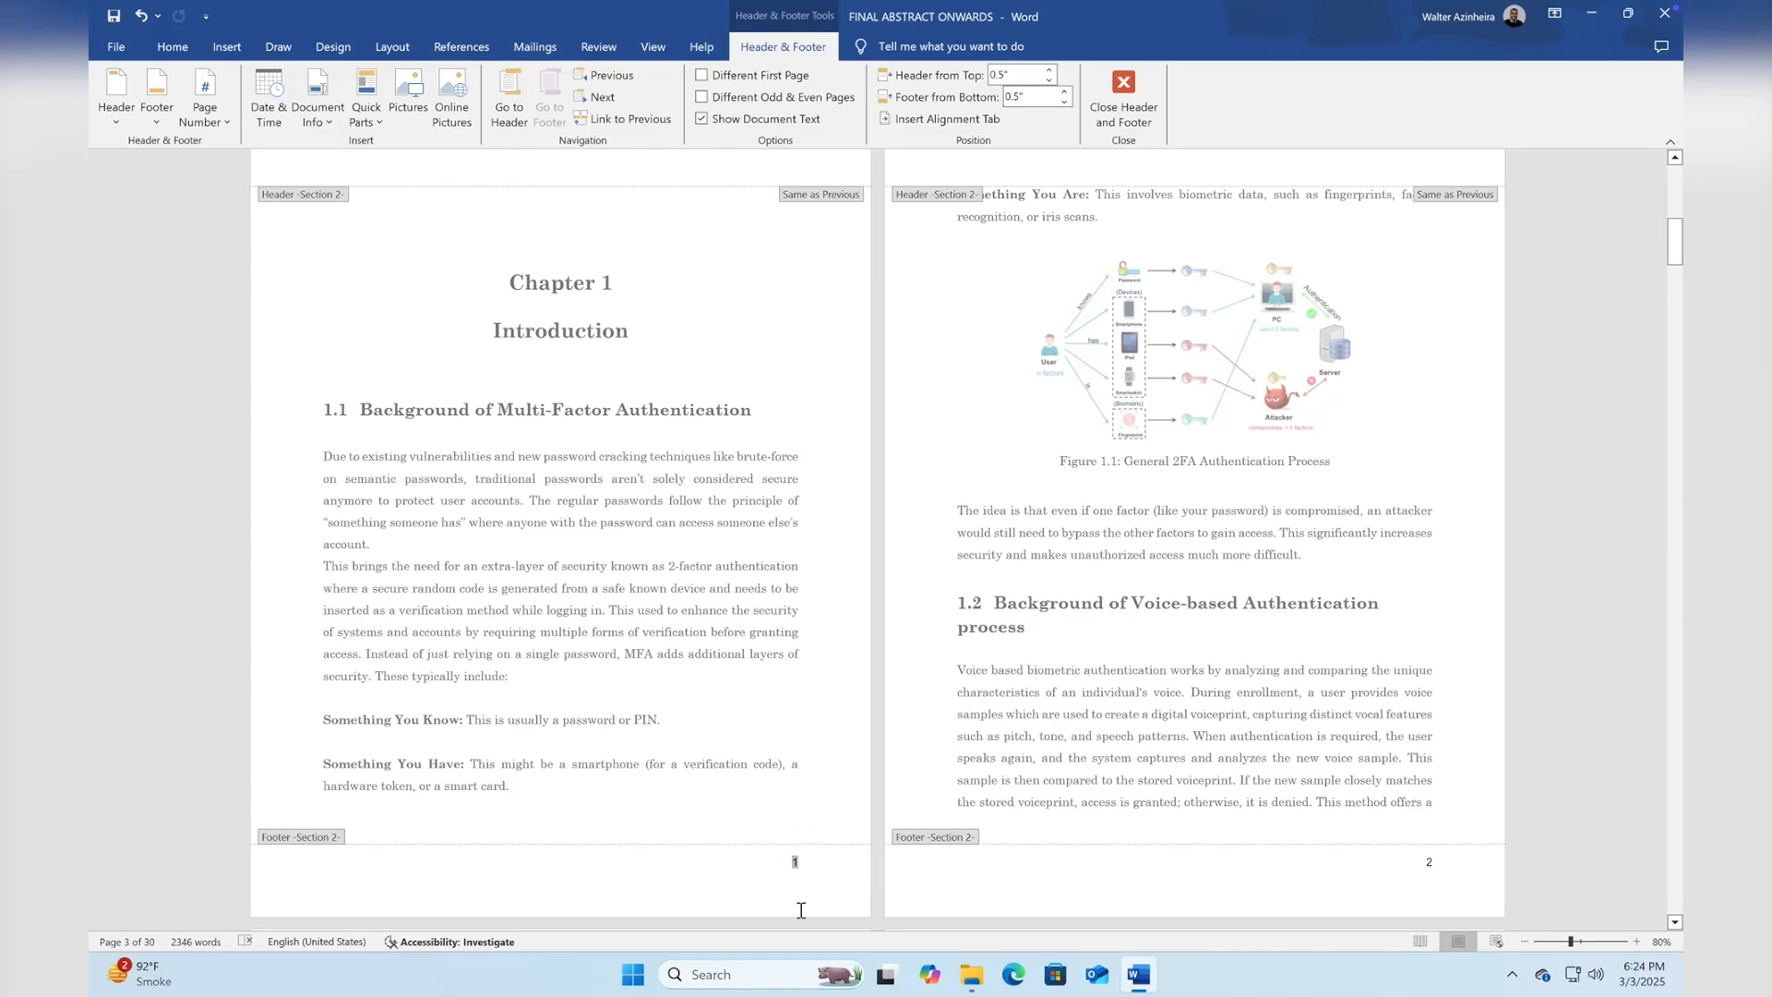
Delete the page number from the Section 1 footer on the cover page and return to editing the body text.
scroll(809, 748, up, 7)
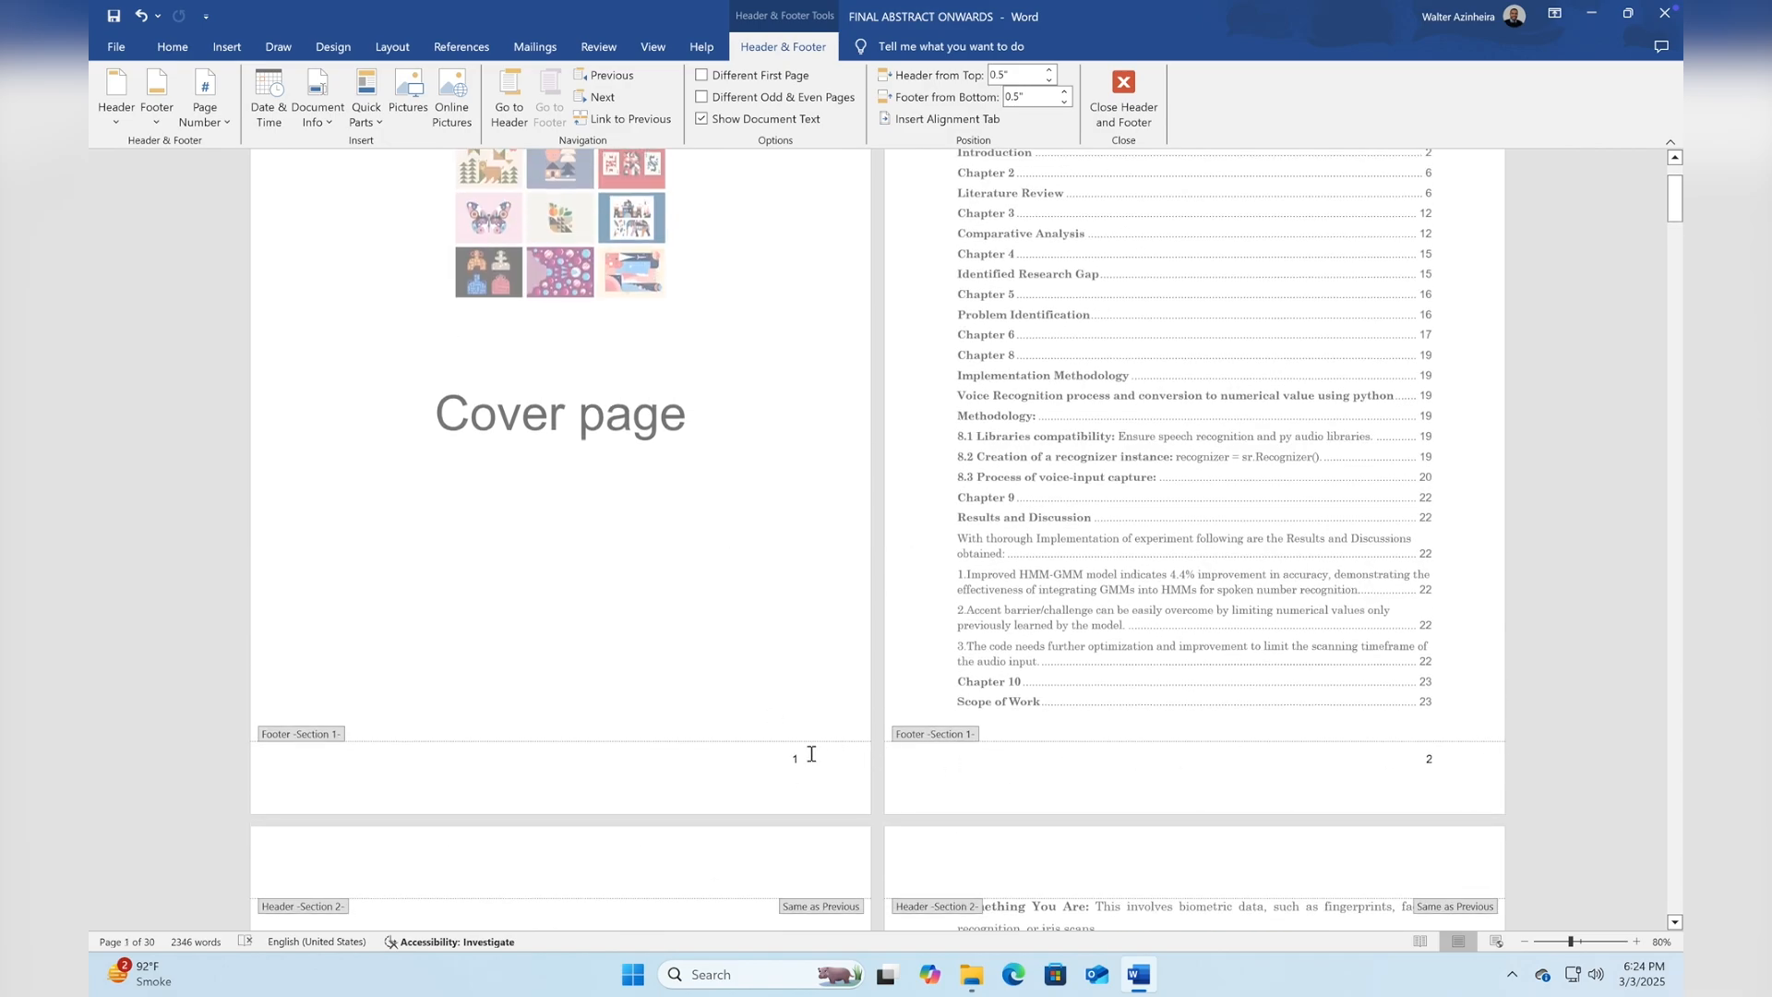
click(811, 754)
double_click(795, 758)
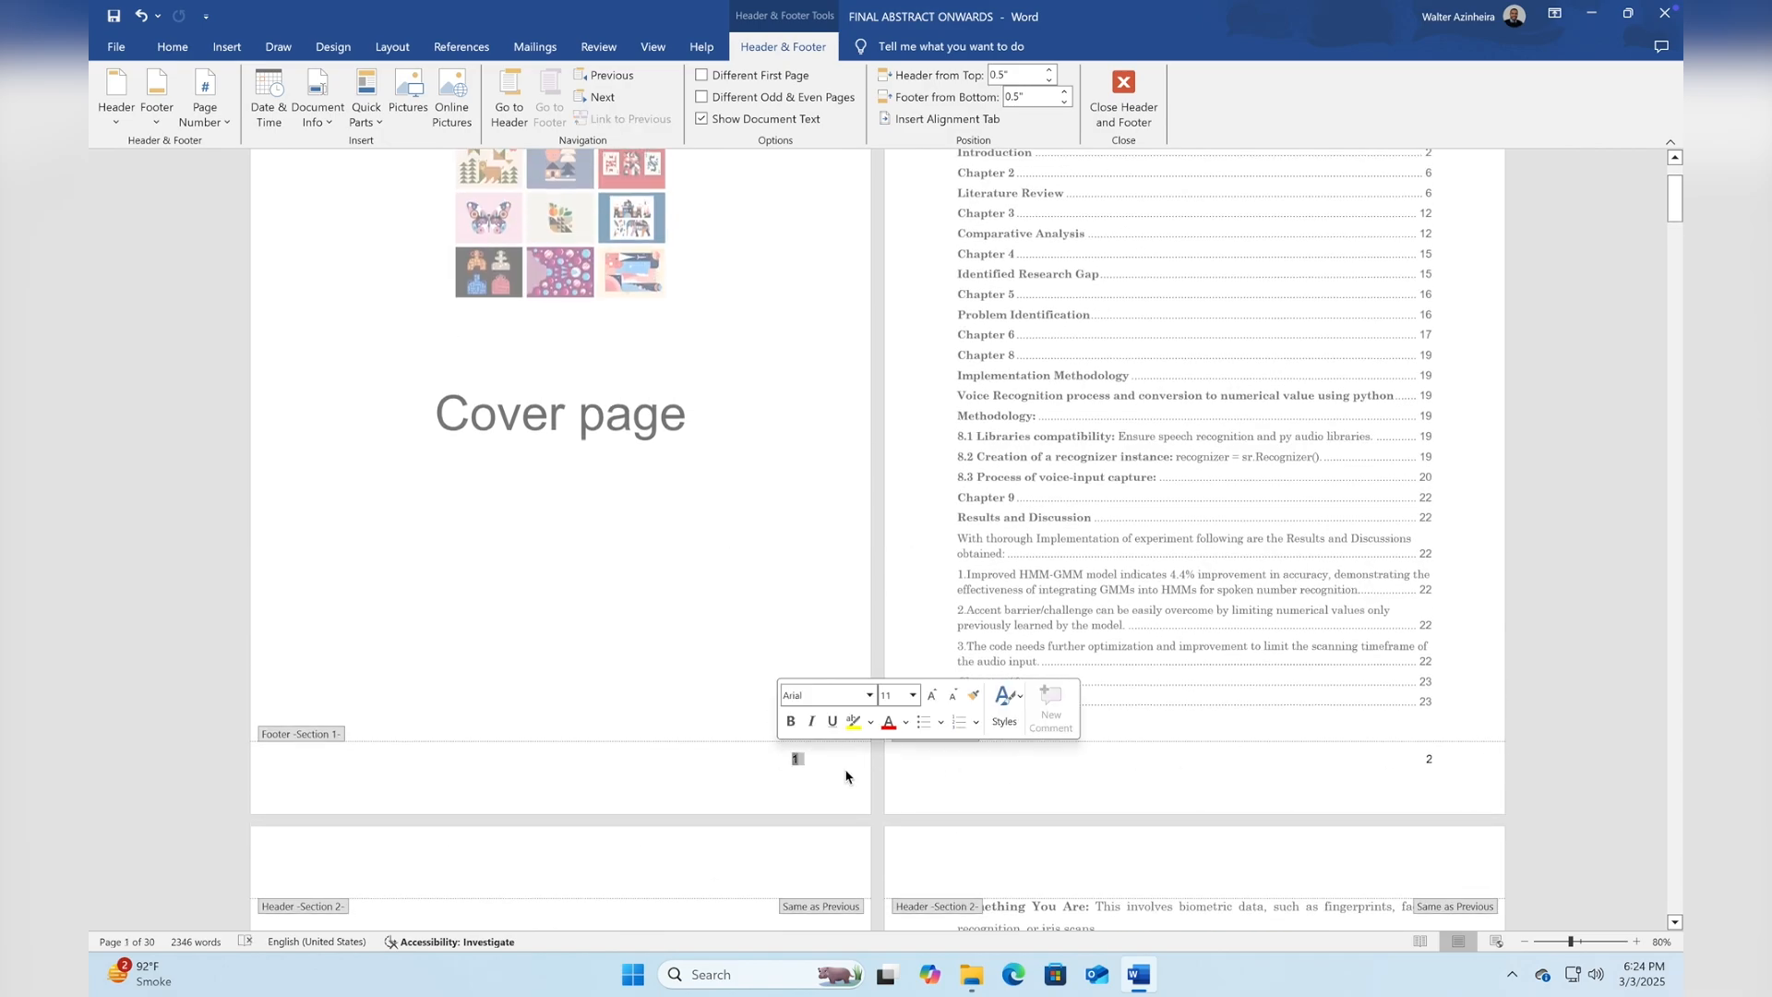
key(Delete)
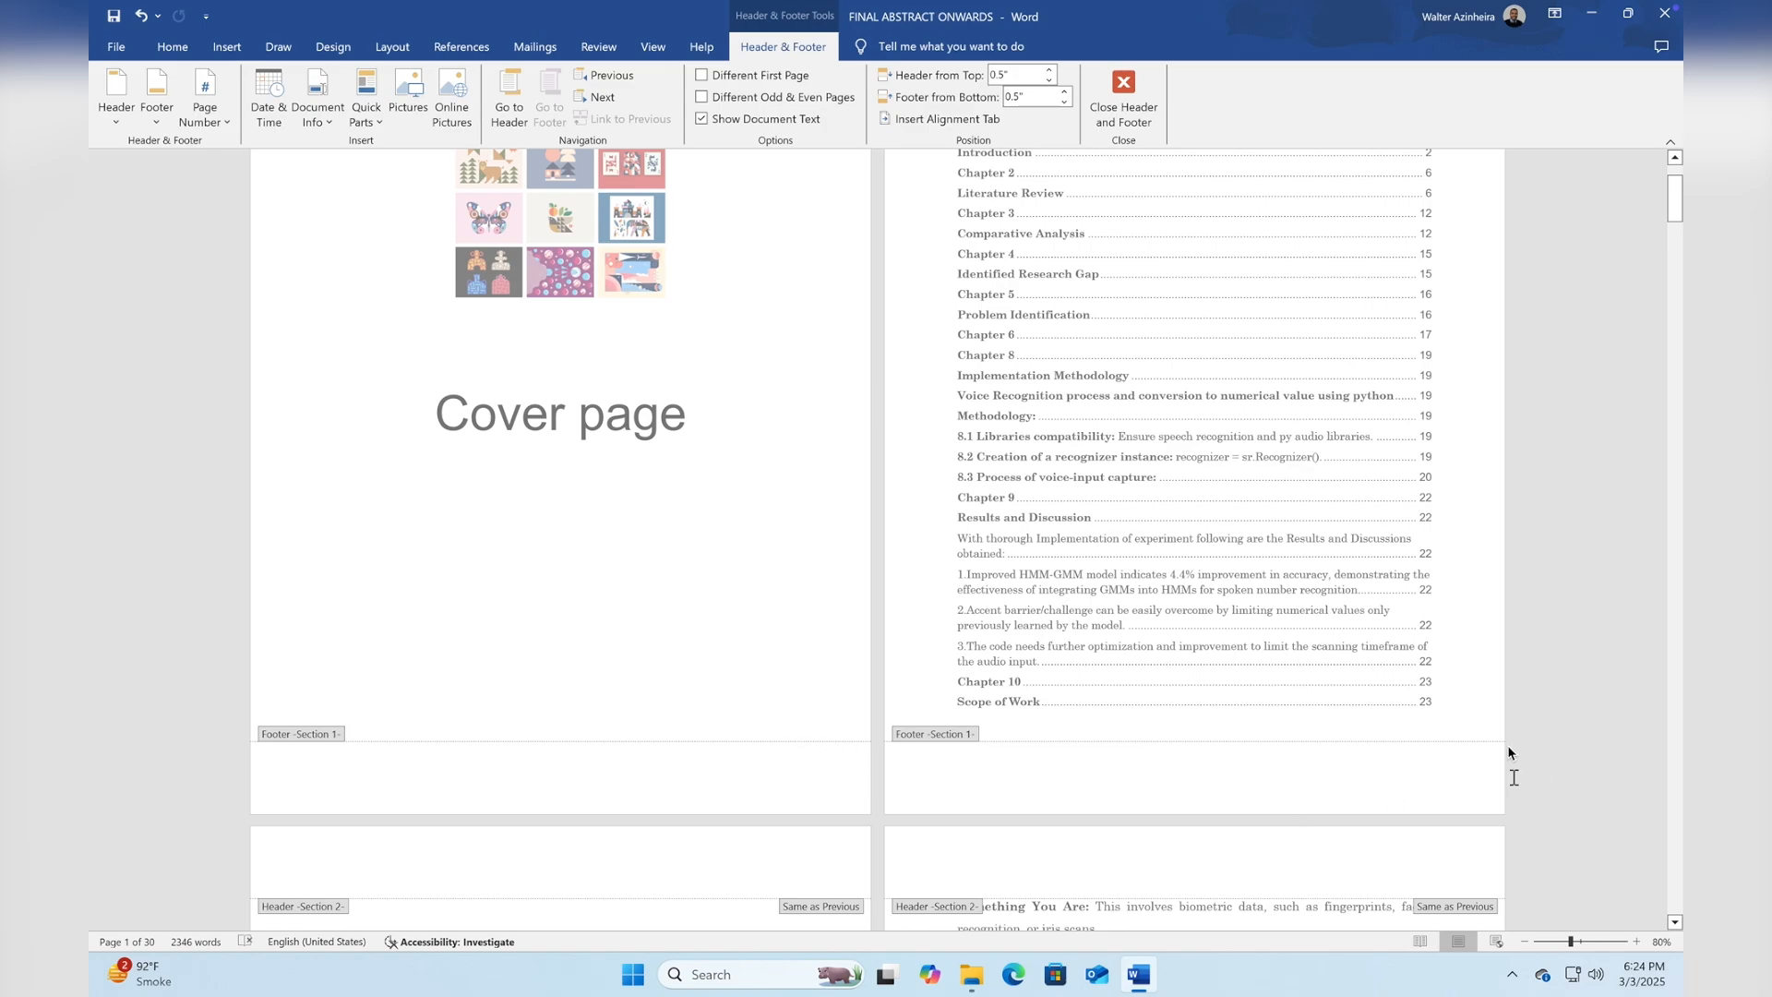
scroll(723, 628, down, 10)
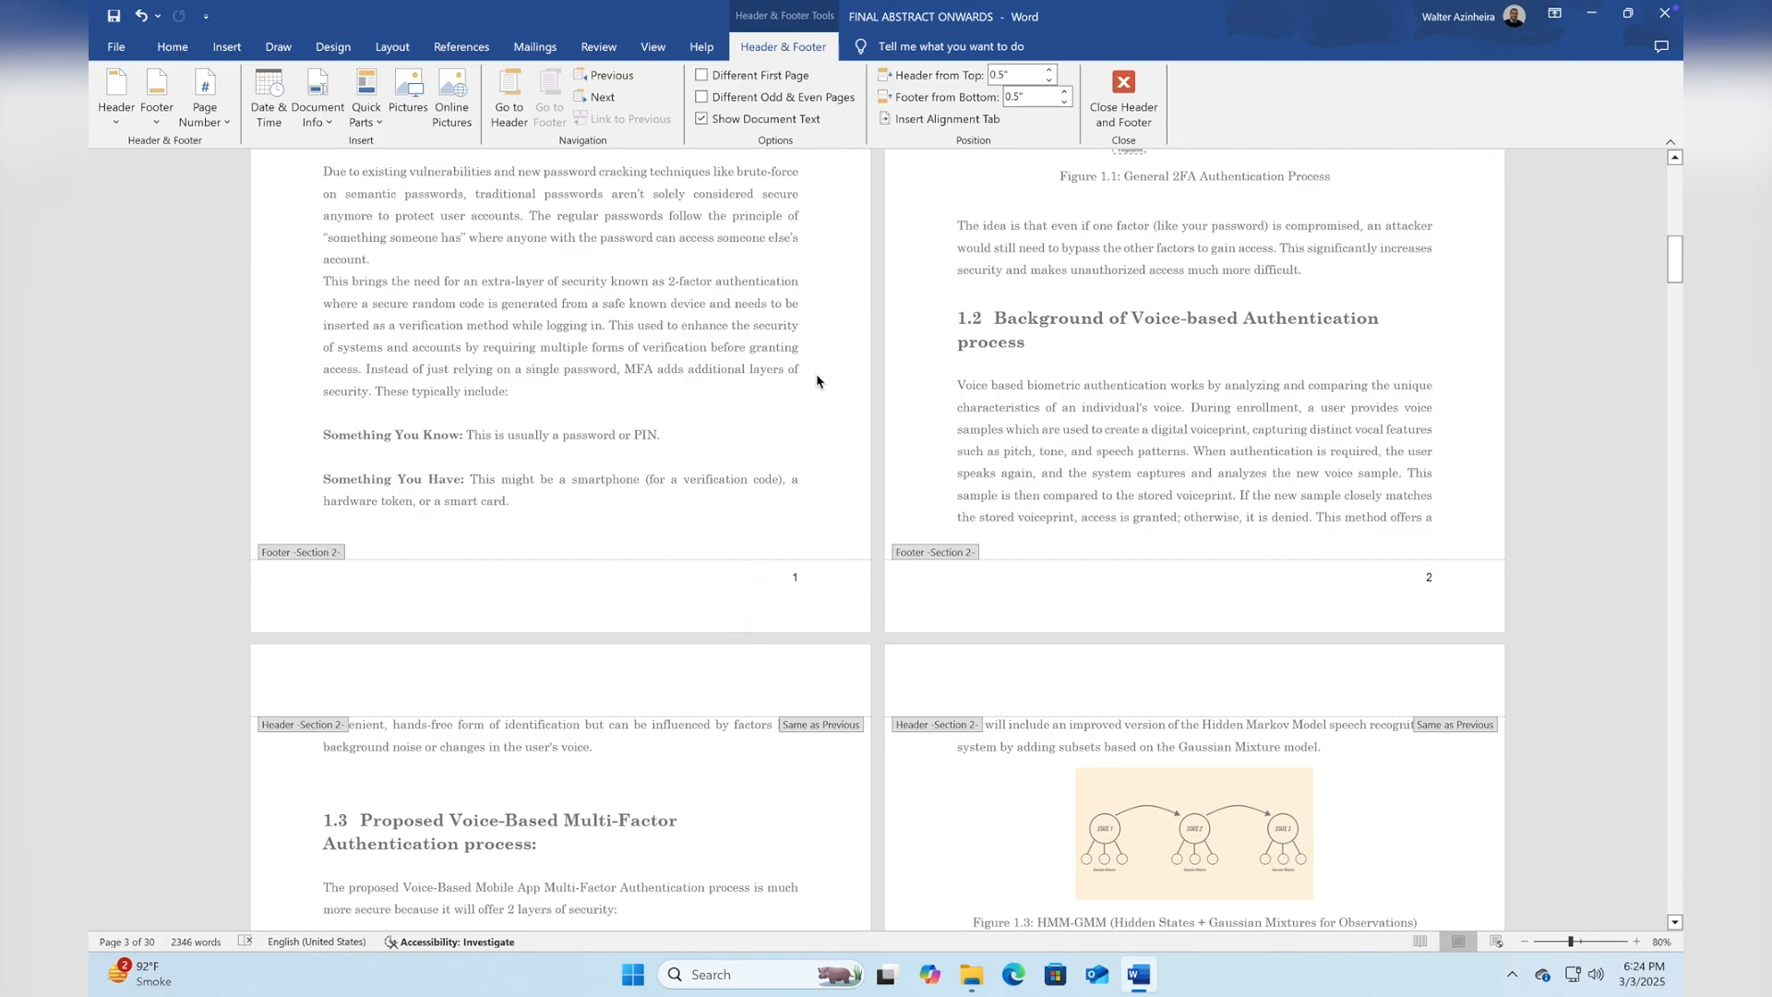
scroll(816, 381, up, 3)
double_click(772, 427)
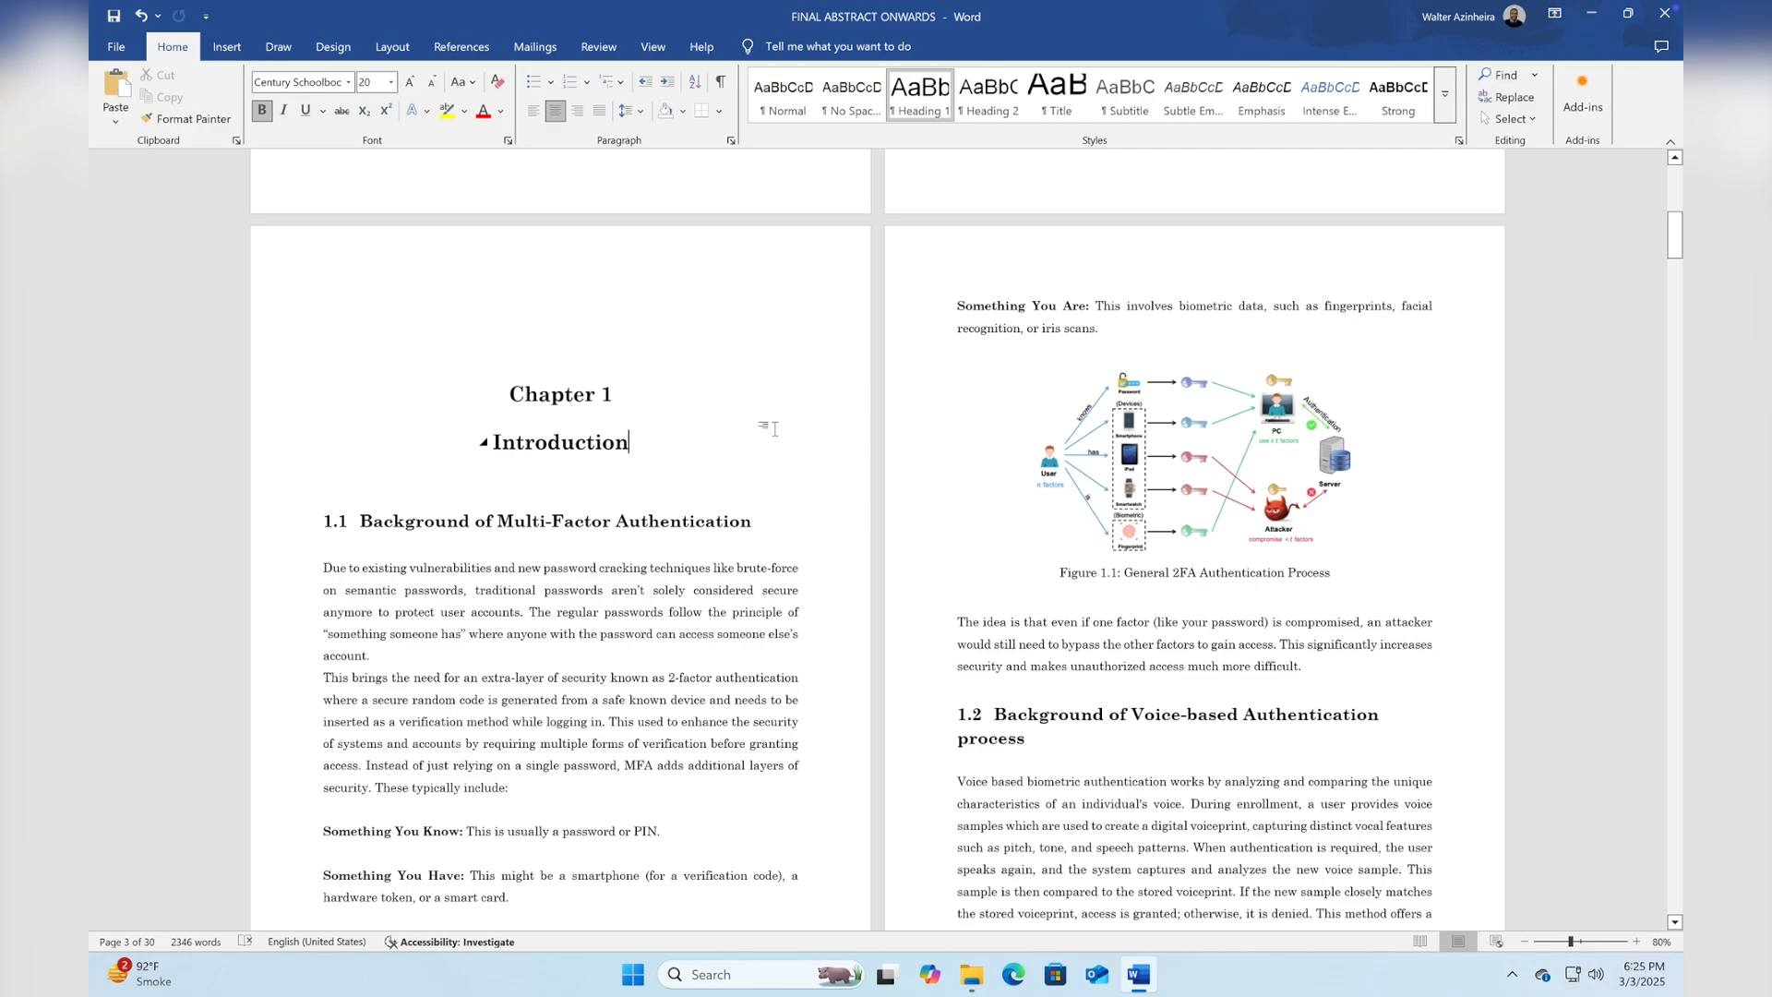
Set the zoom to 100% and check the page numbering on the cover, contents and Chapter 1 pages.
scroll(772, 428, up, 5)
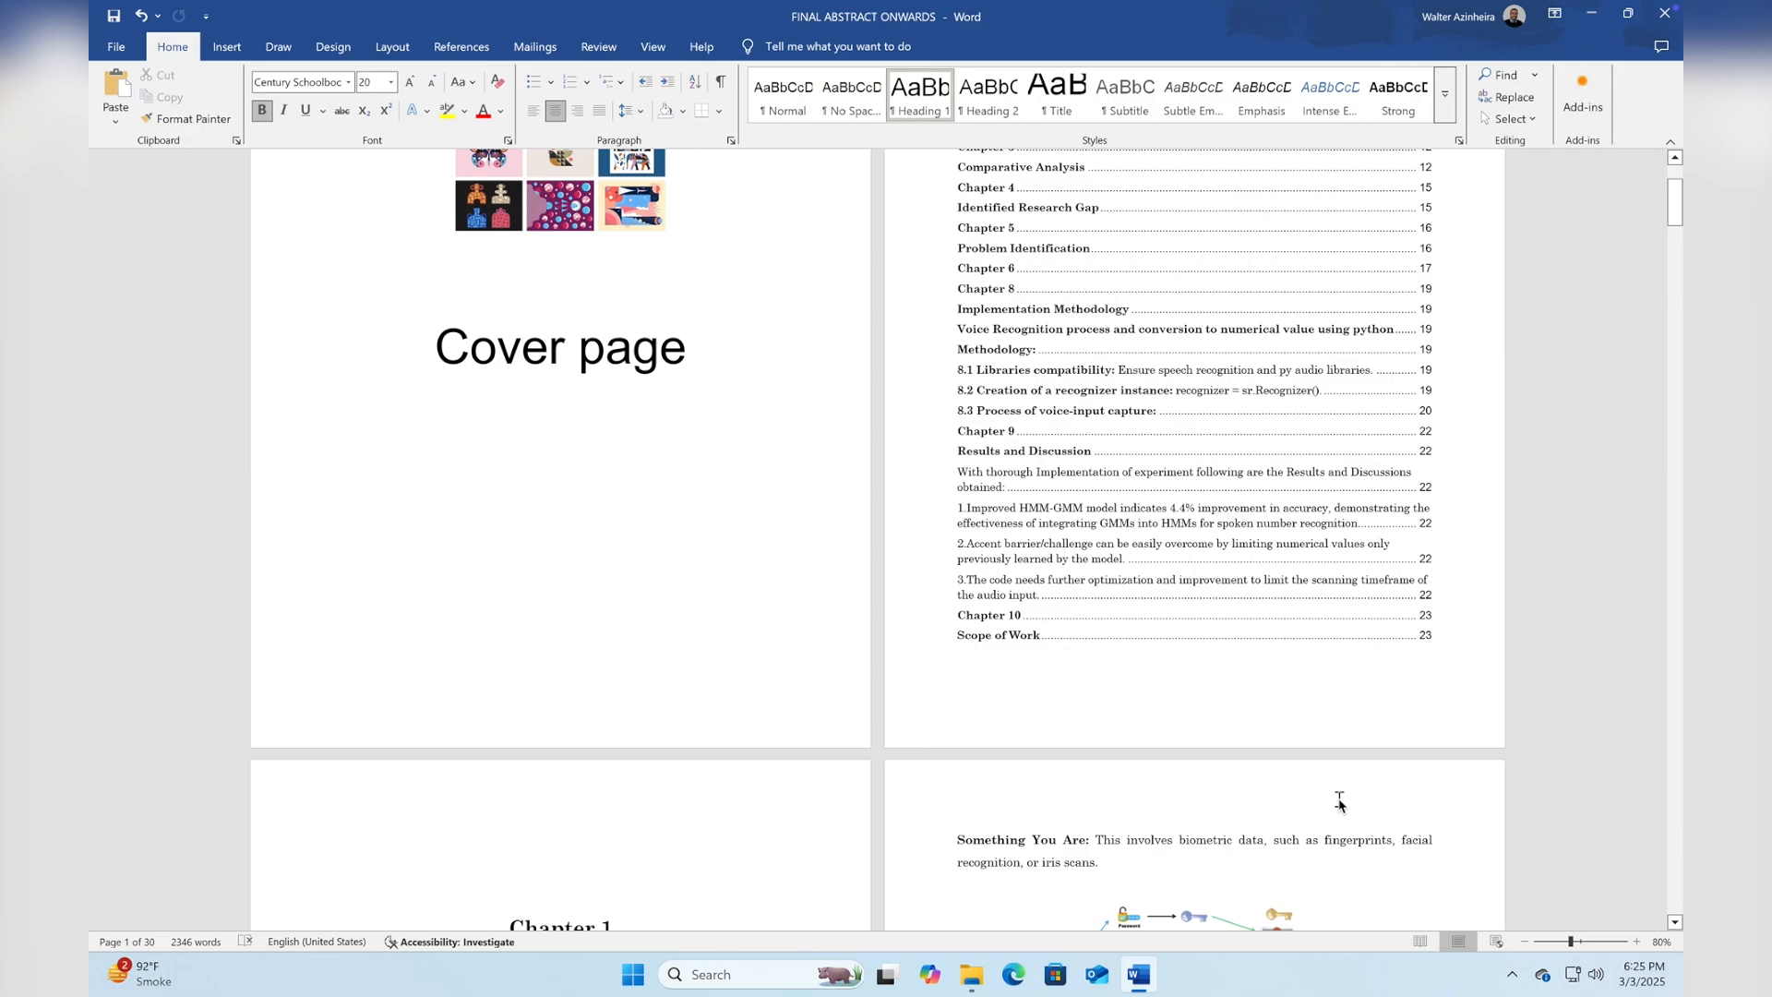
click(1636, 941)
click(1636, 941)
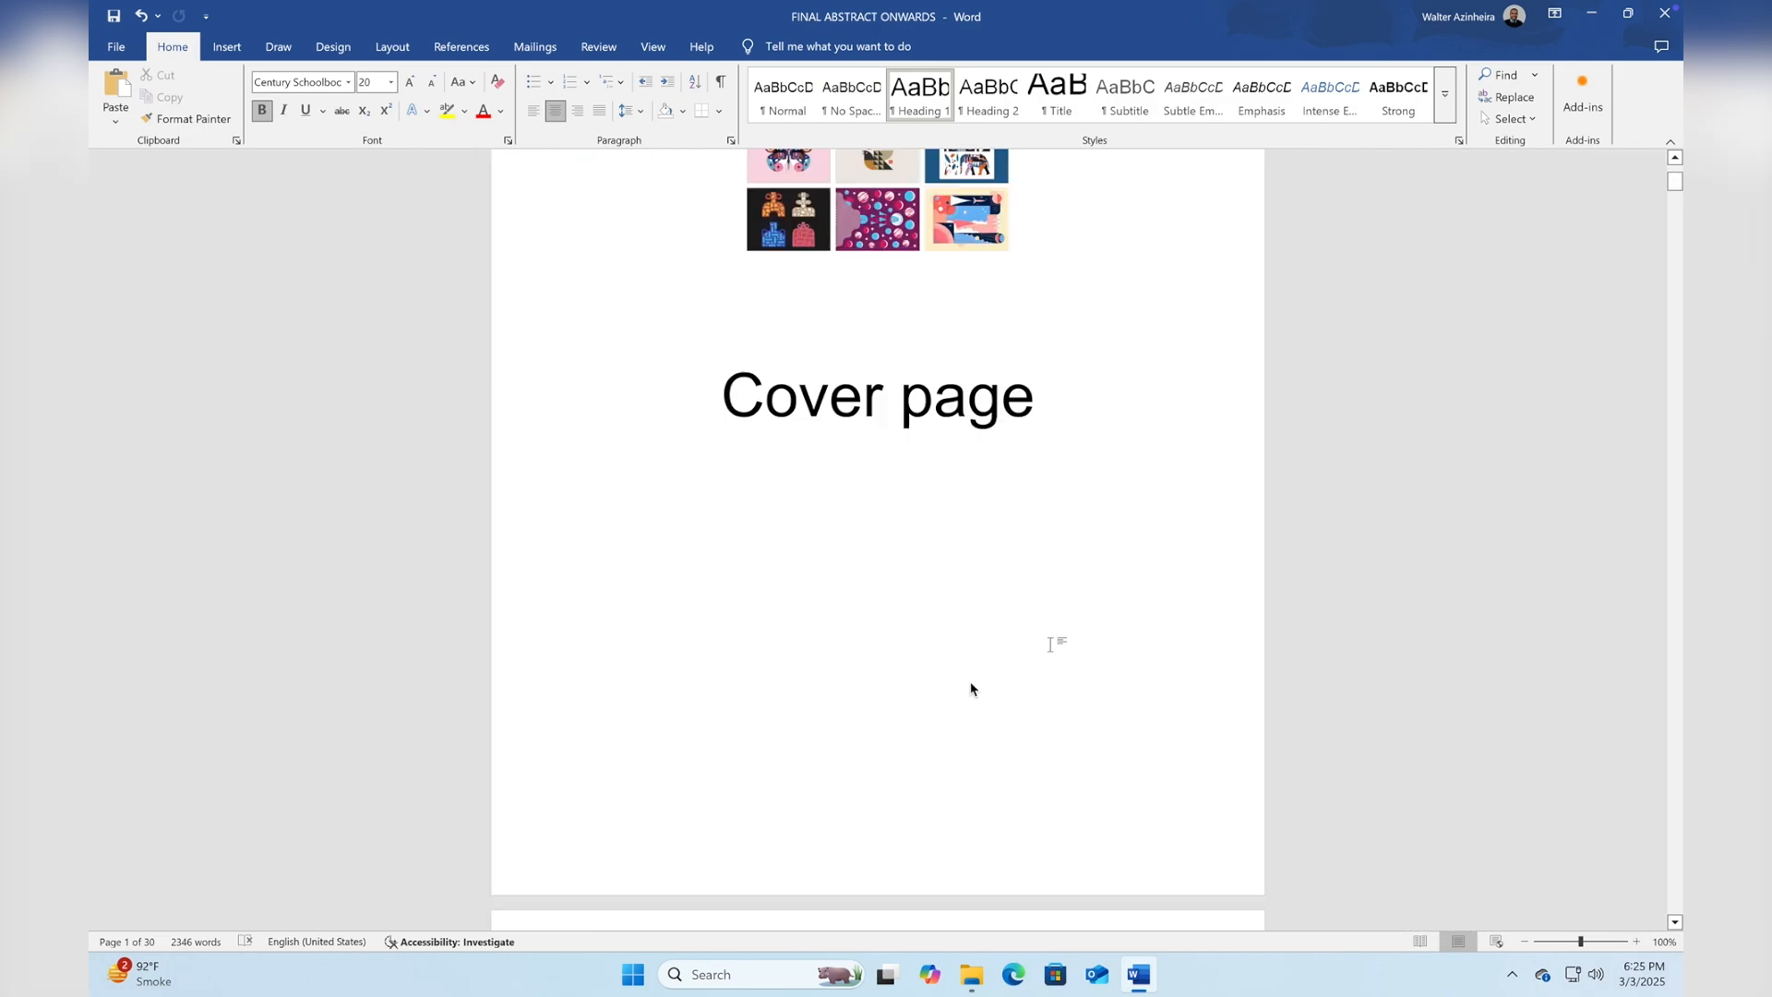
scroll(970, 683, down, 15)
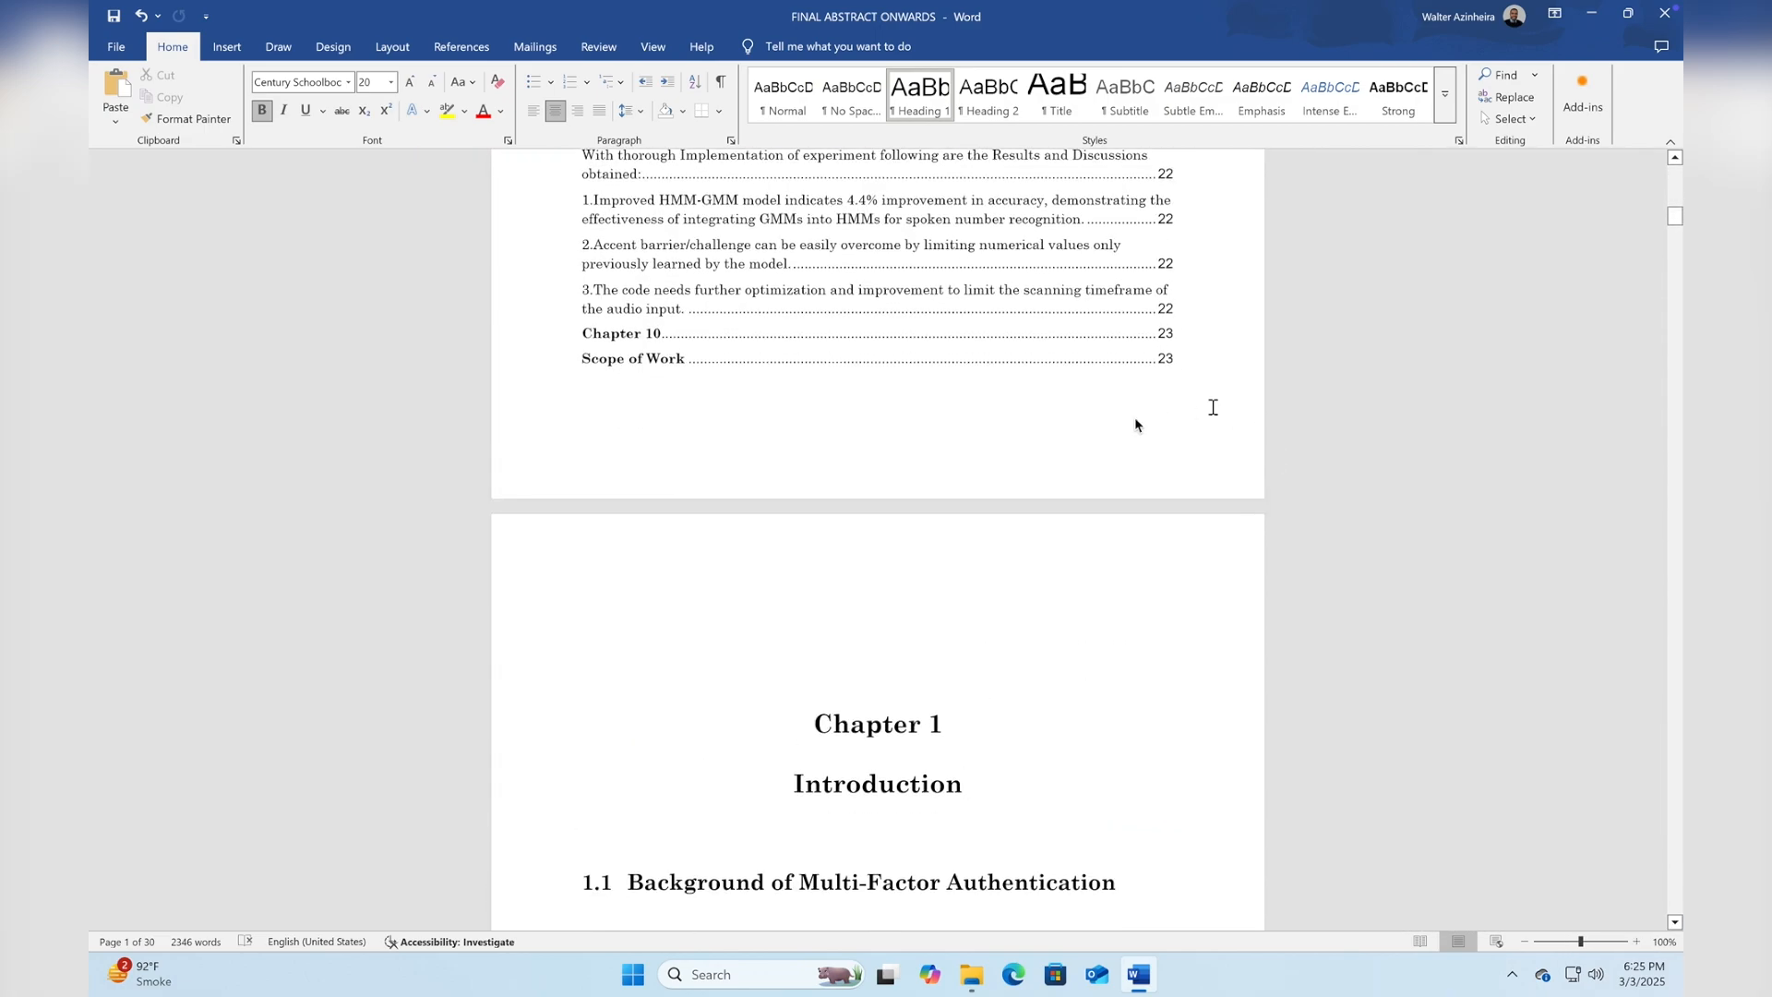
scroll(1133, 461, down, 8)
scroll(1132, 455, down, 7)
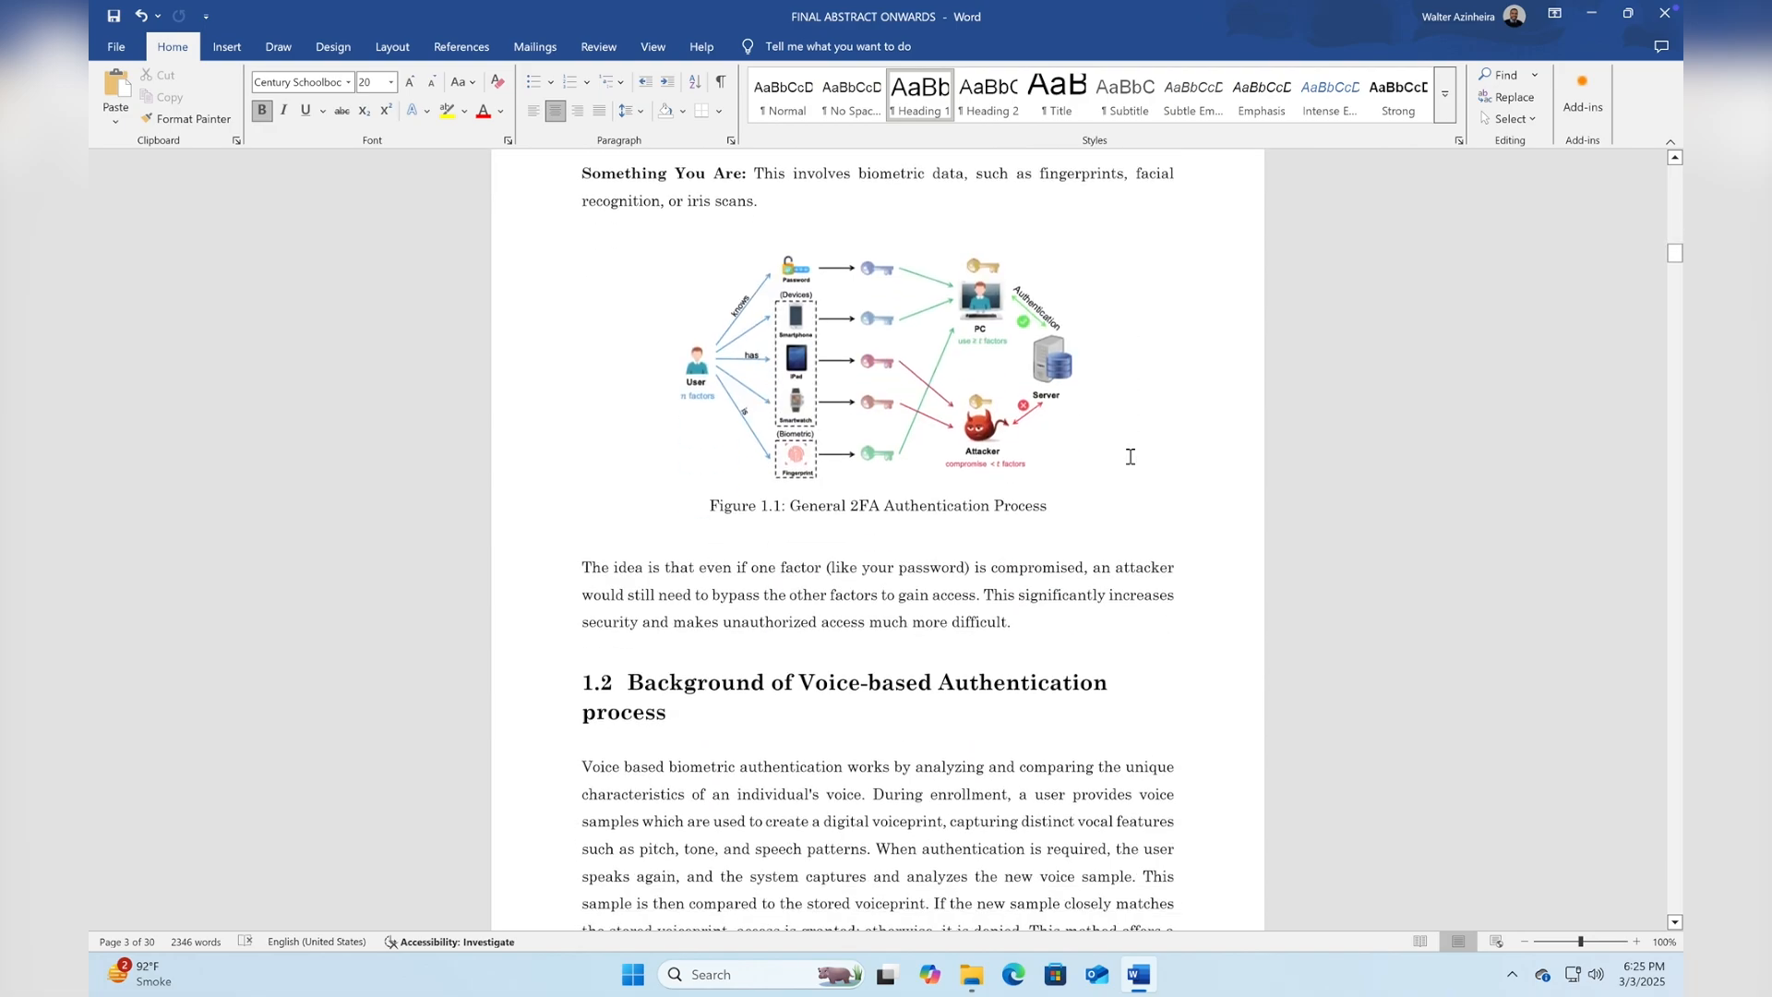
scroll(1132, 455, up, 4)
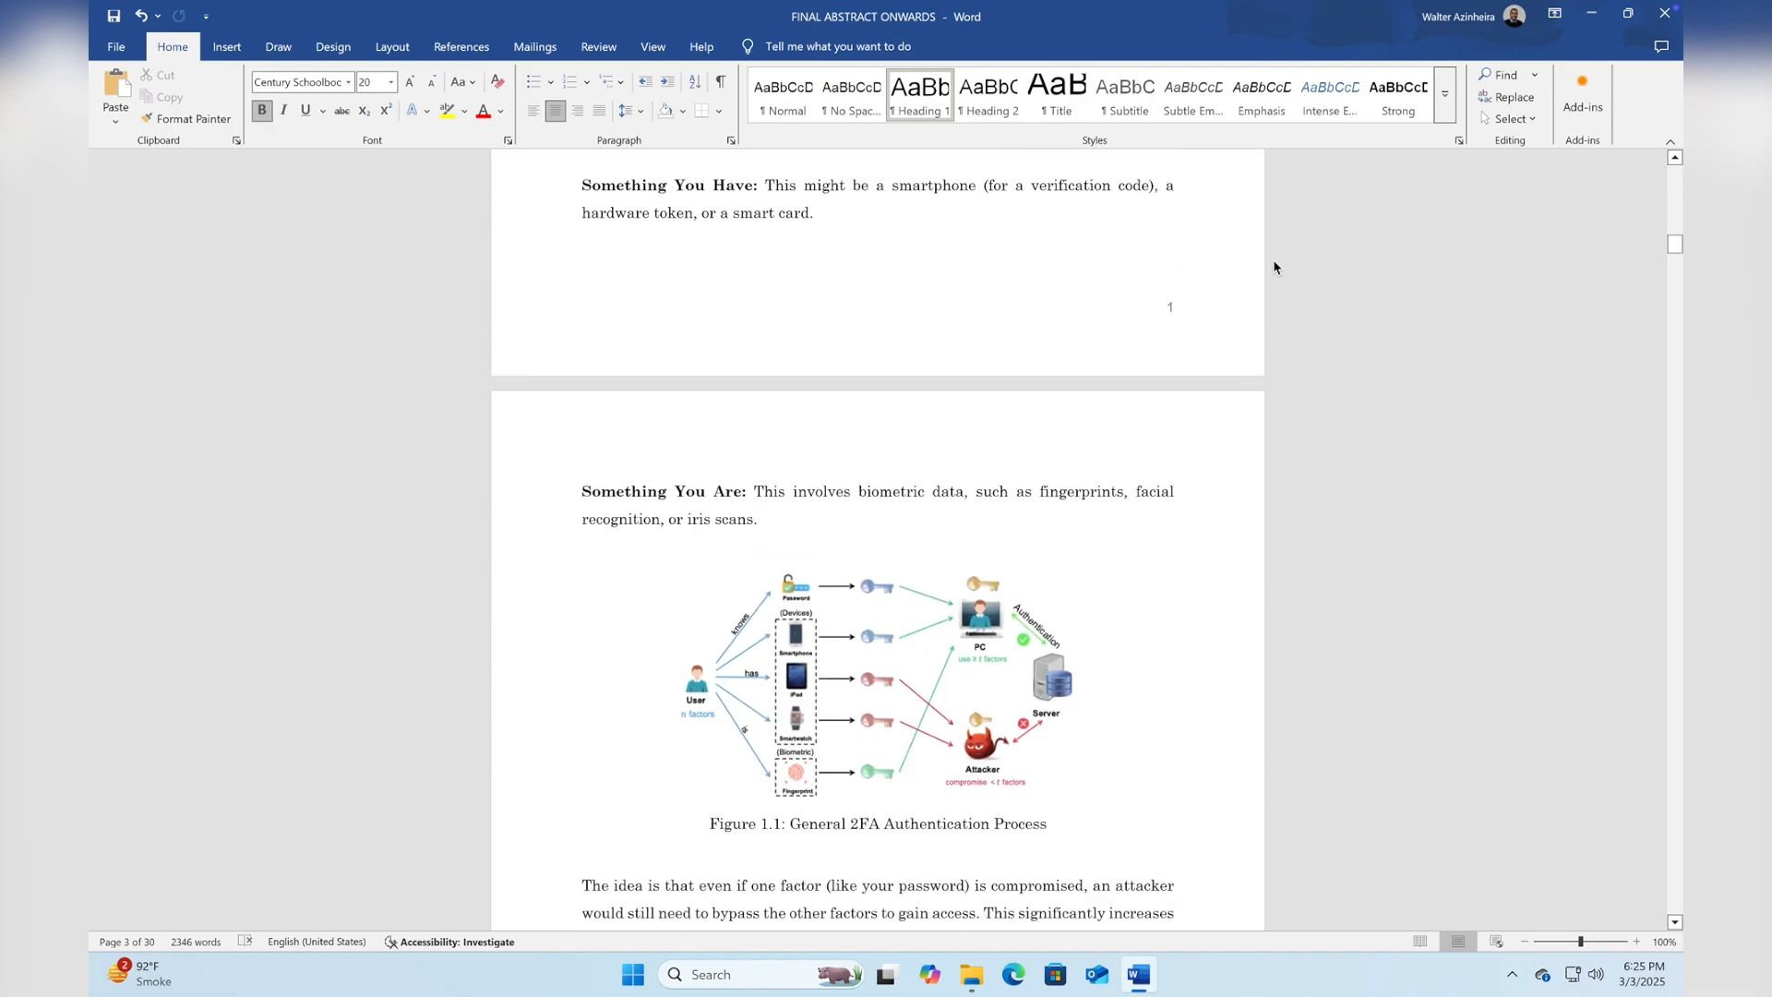
scroll(1041, 356, down, 8)
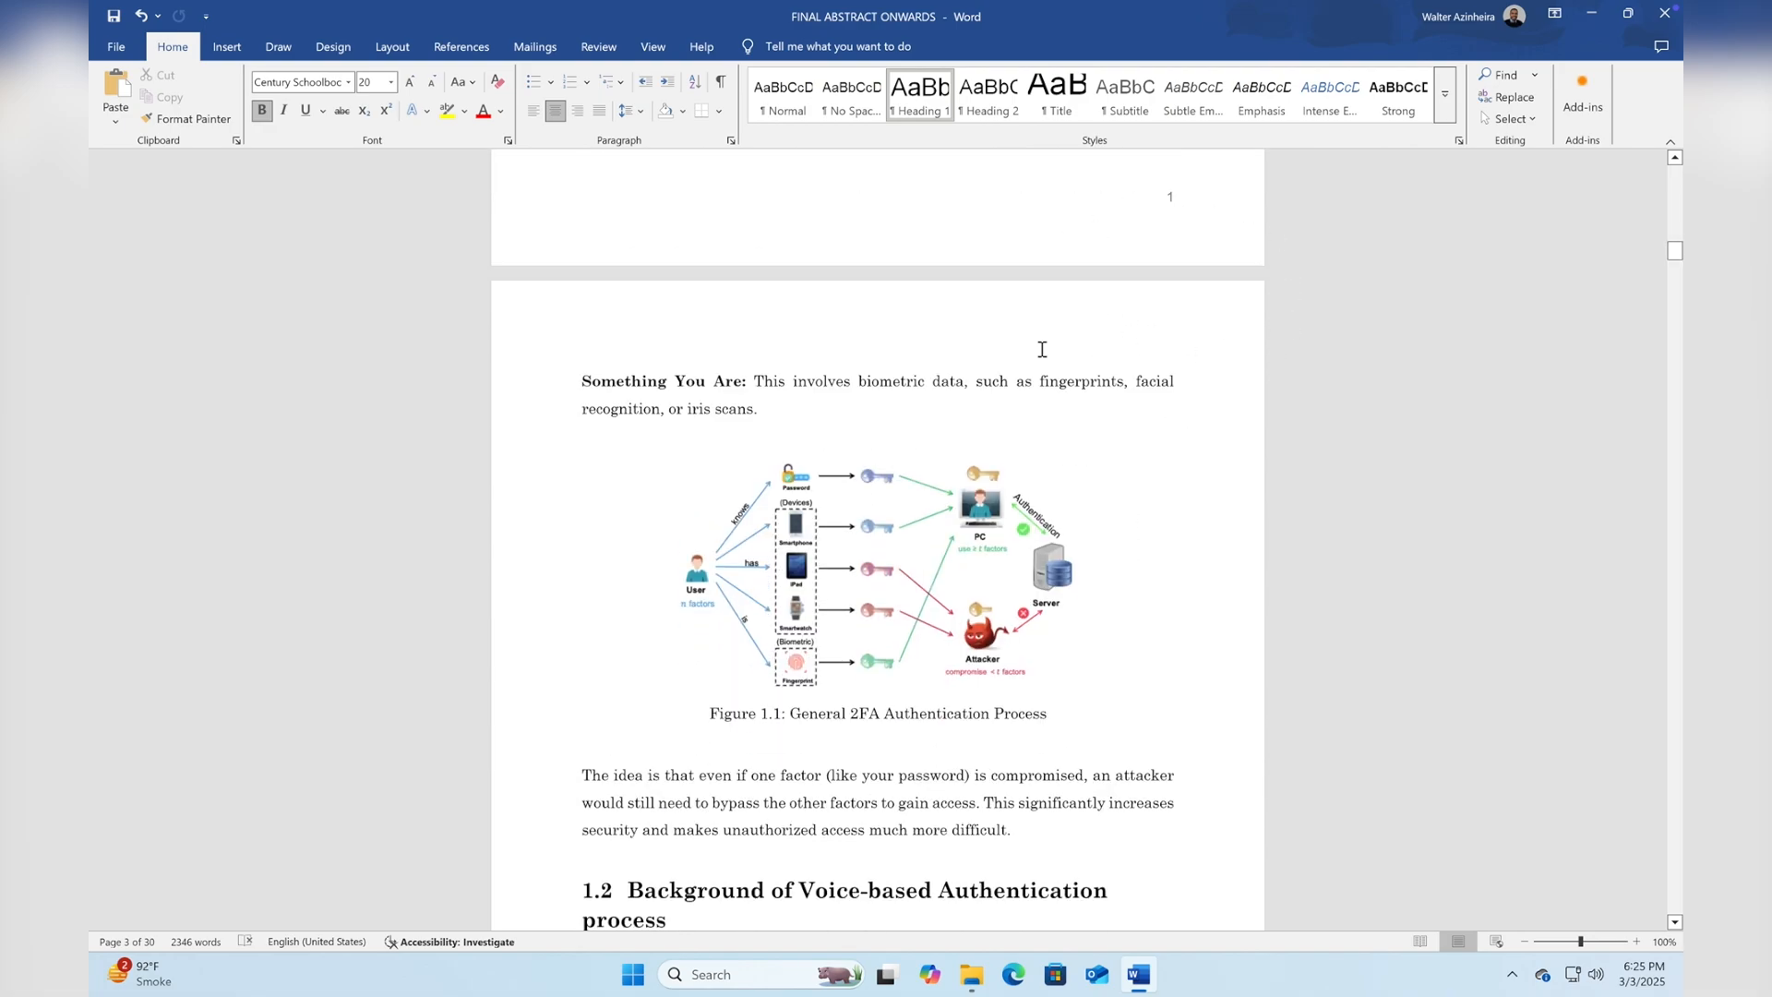
scroll(1042, 349, up, 13)
scroll(1042, 350, up, 20)
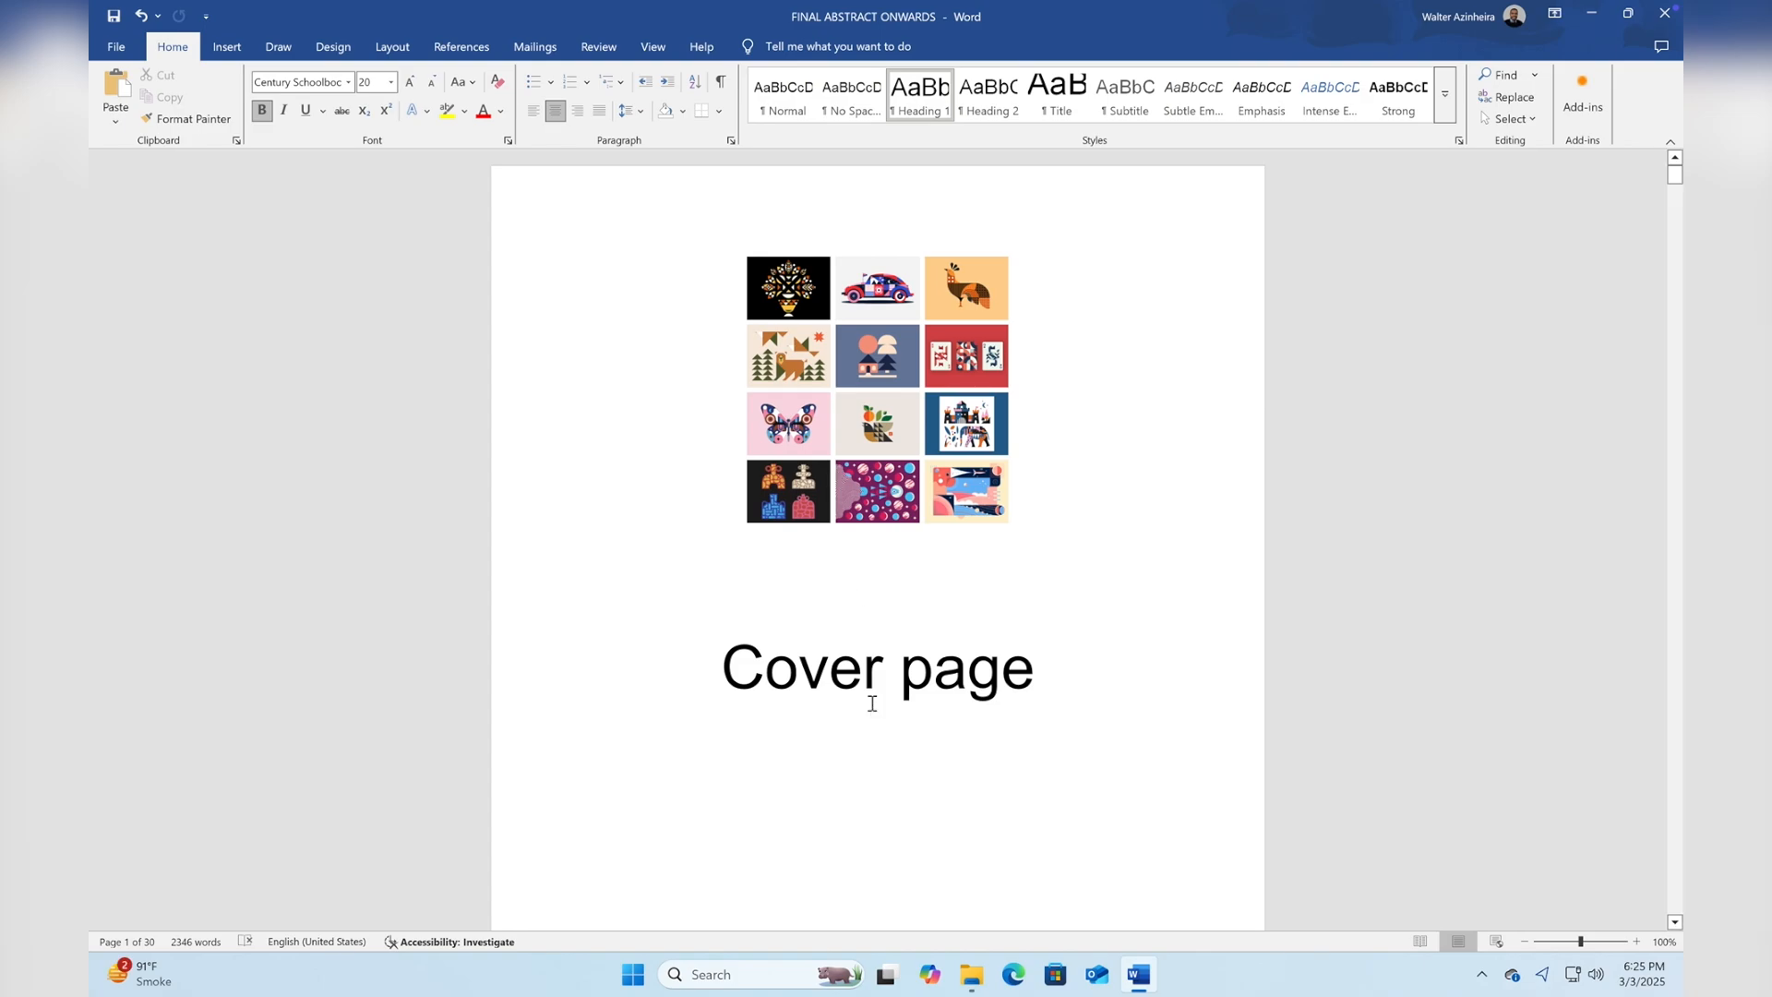
scroll(870, 701, down, 20)
scroll(870, 703, down, 12)
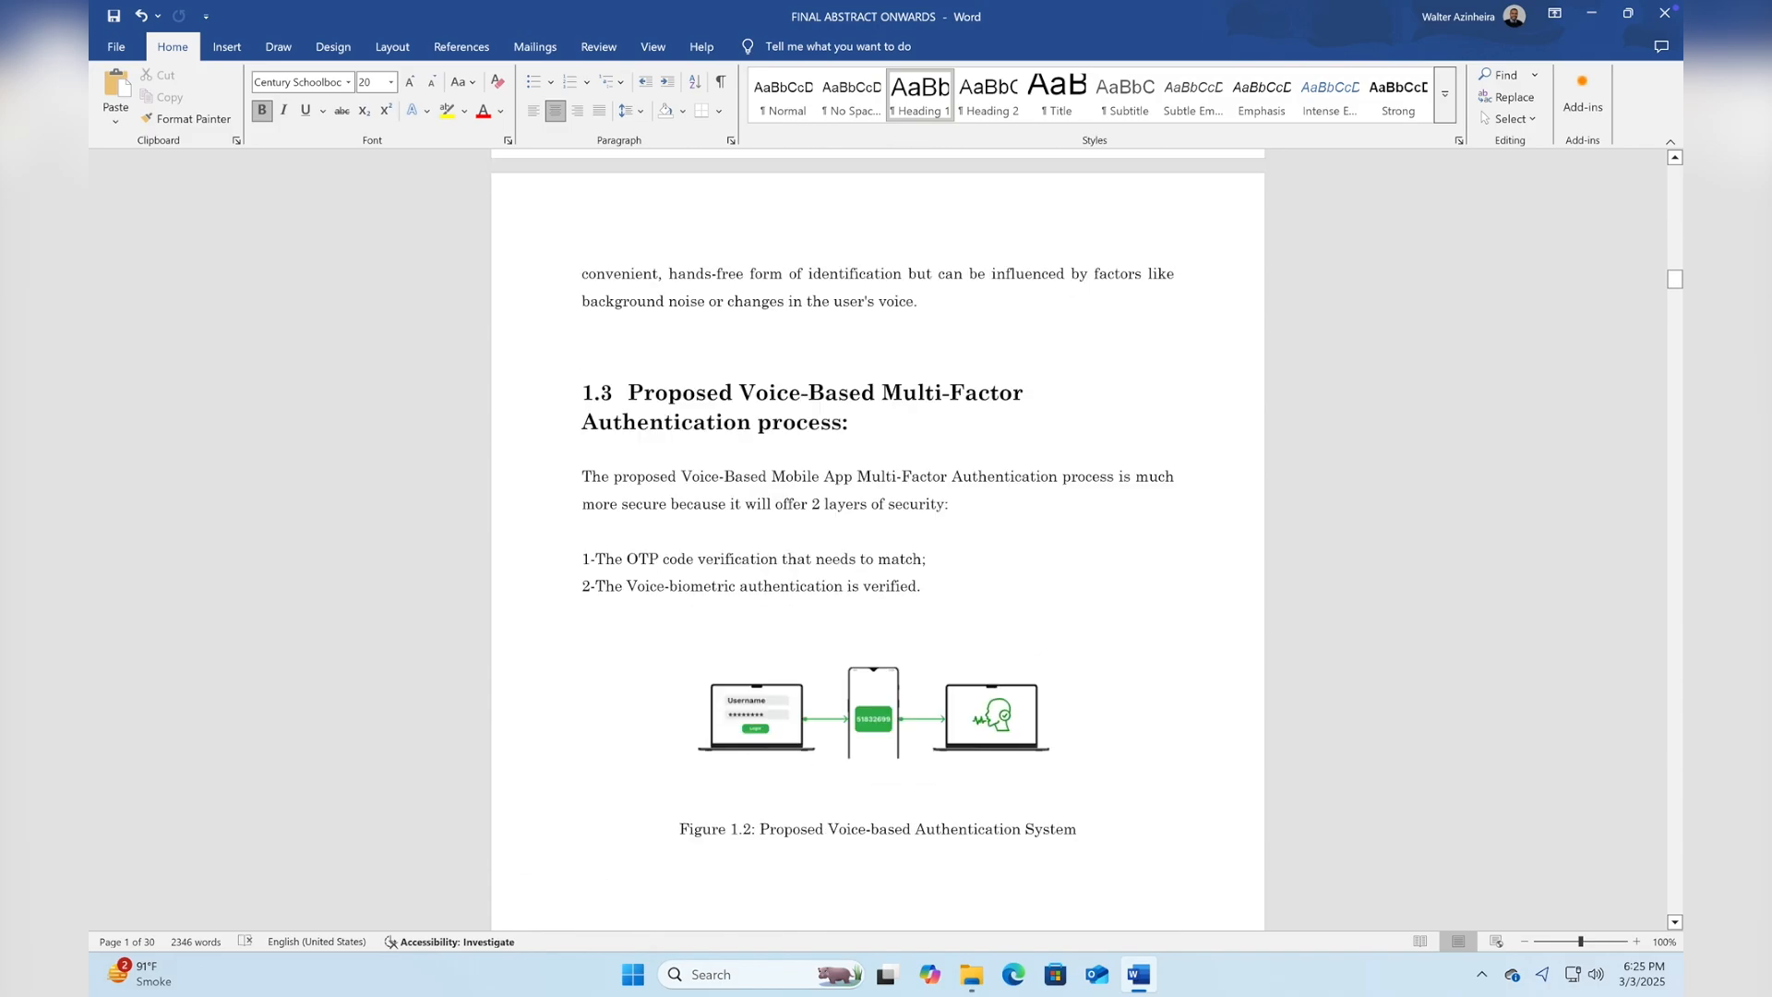
scroll(870, 703, up, 18)
scroll(871, 703, up, 15)
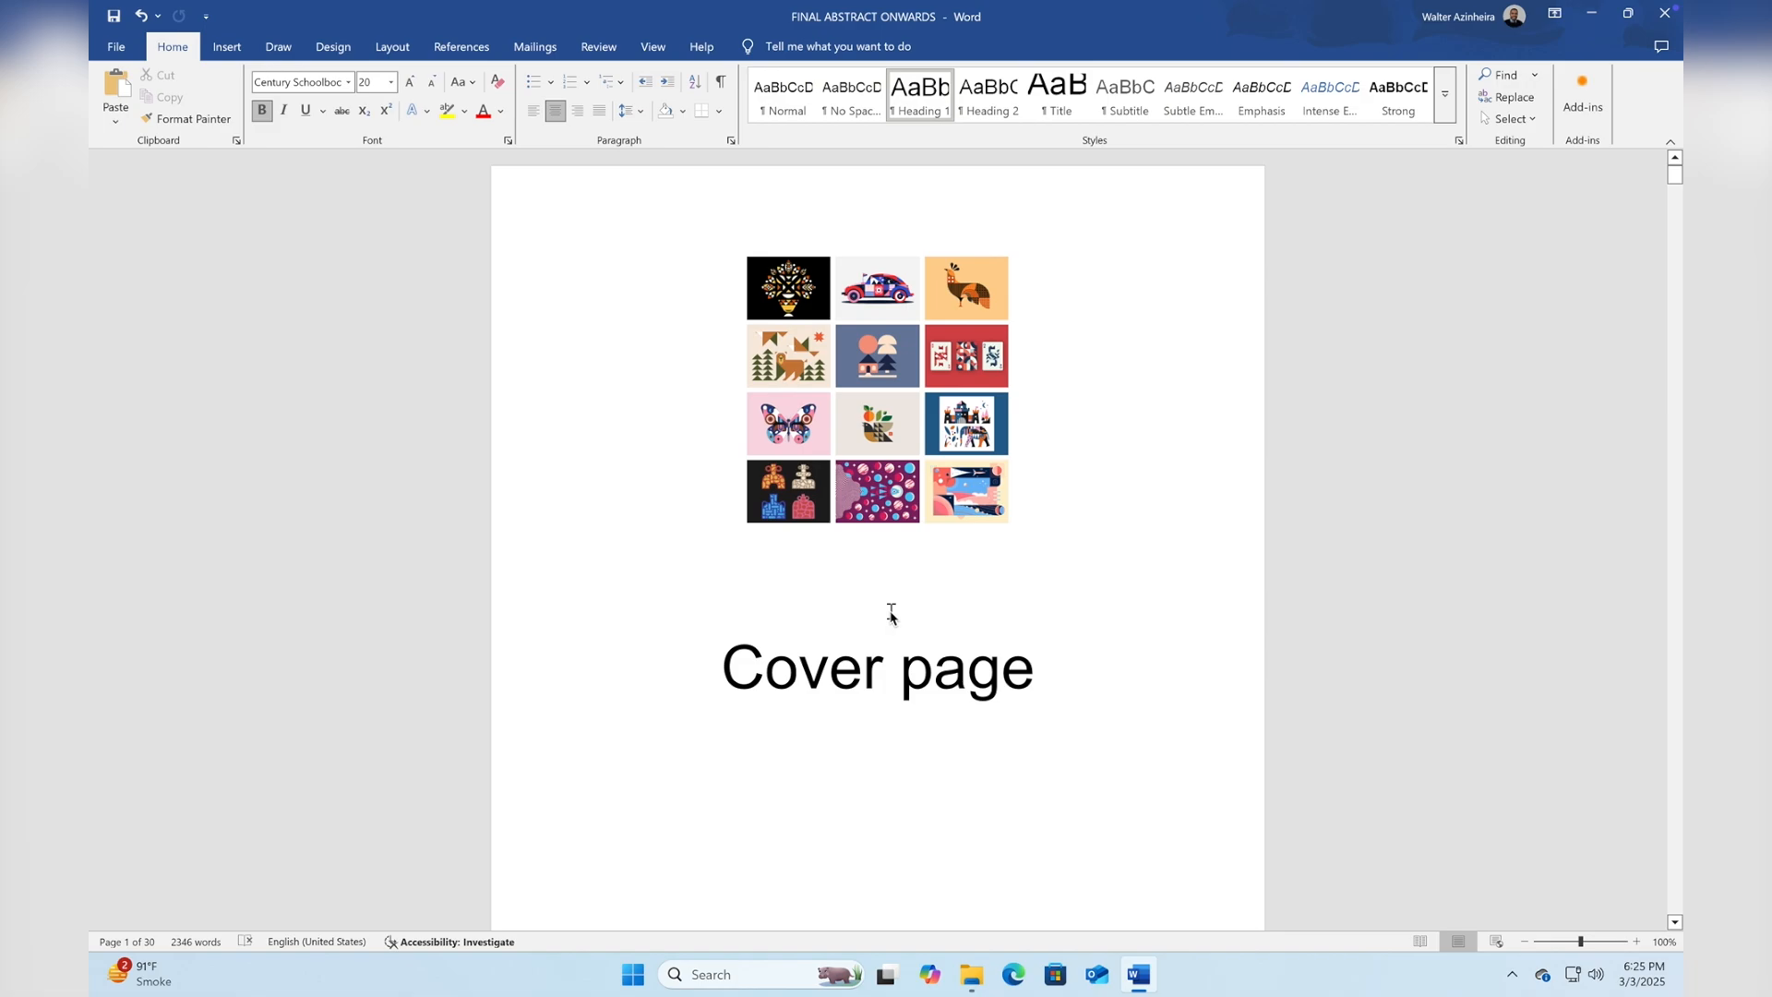
scroll(892, 615, down, 5)
scroll(887, 613, up, 1)
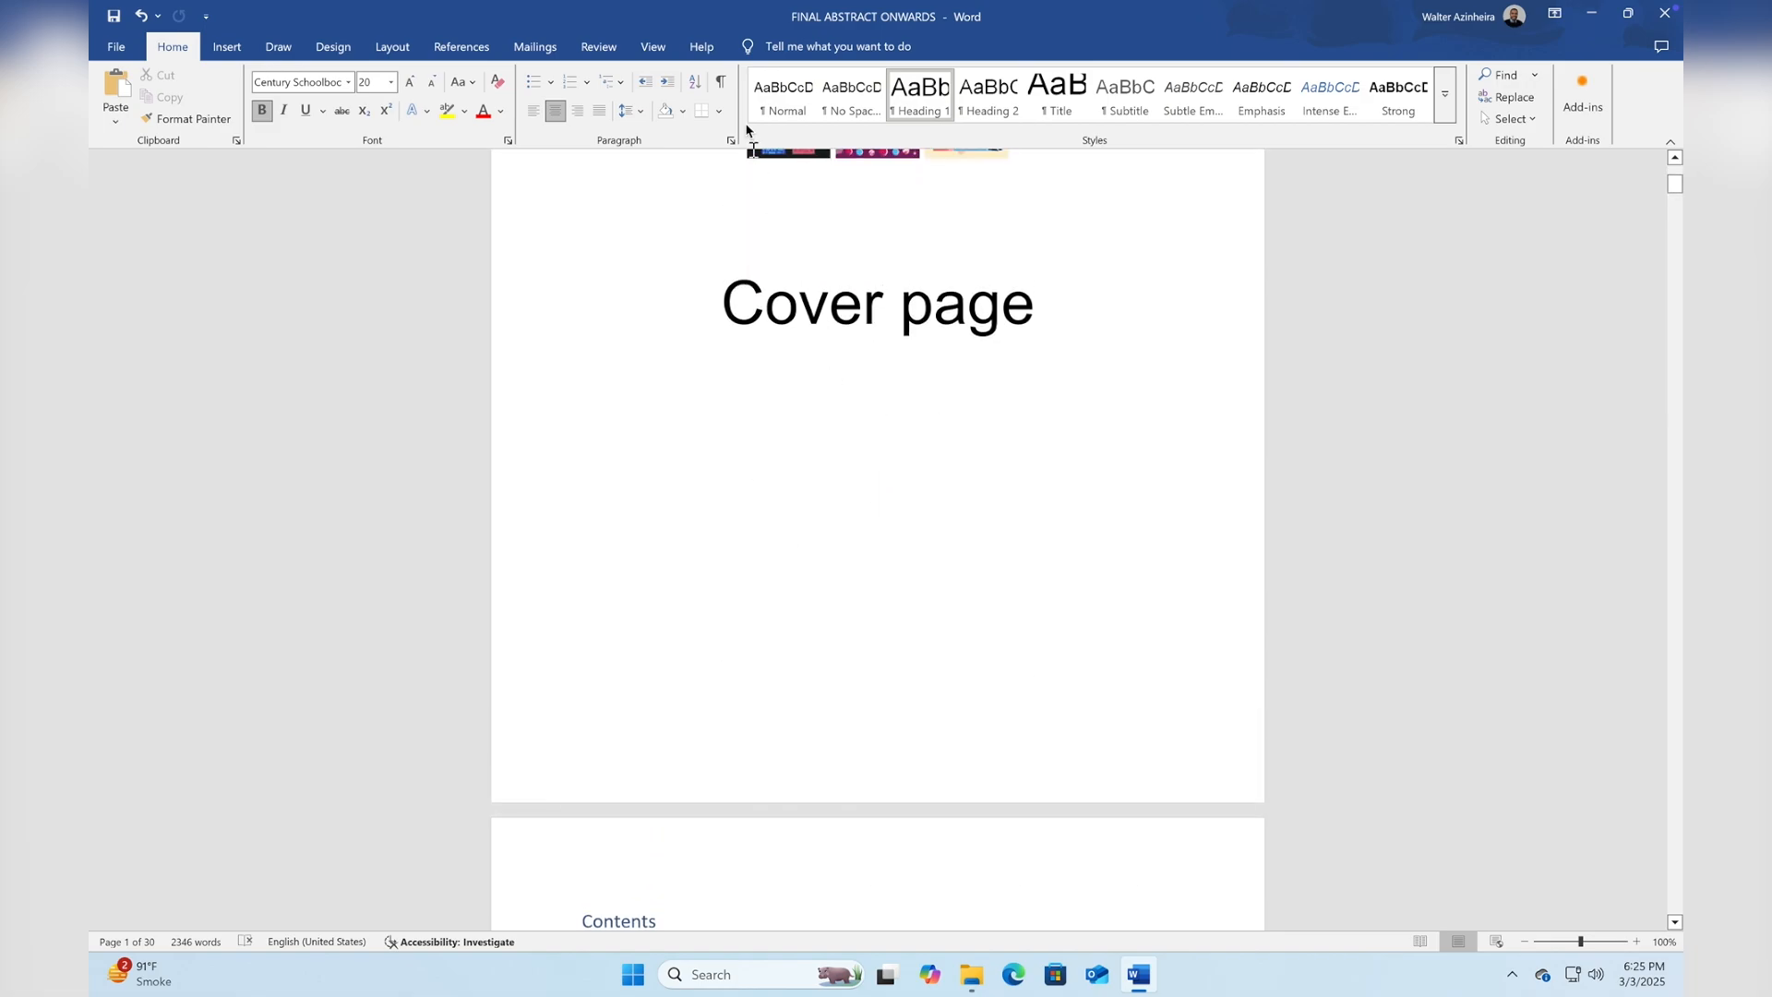
Show the formatting marks and examine the breaks and paragraph marks from the cover page through the Chapter 1 pages.
click(725, 83)
scroll(910, 573, down, 5)
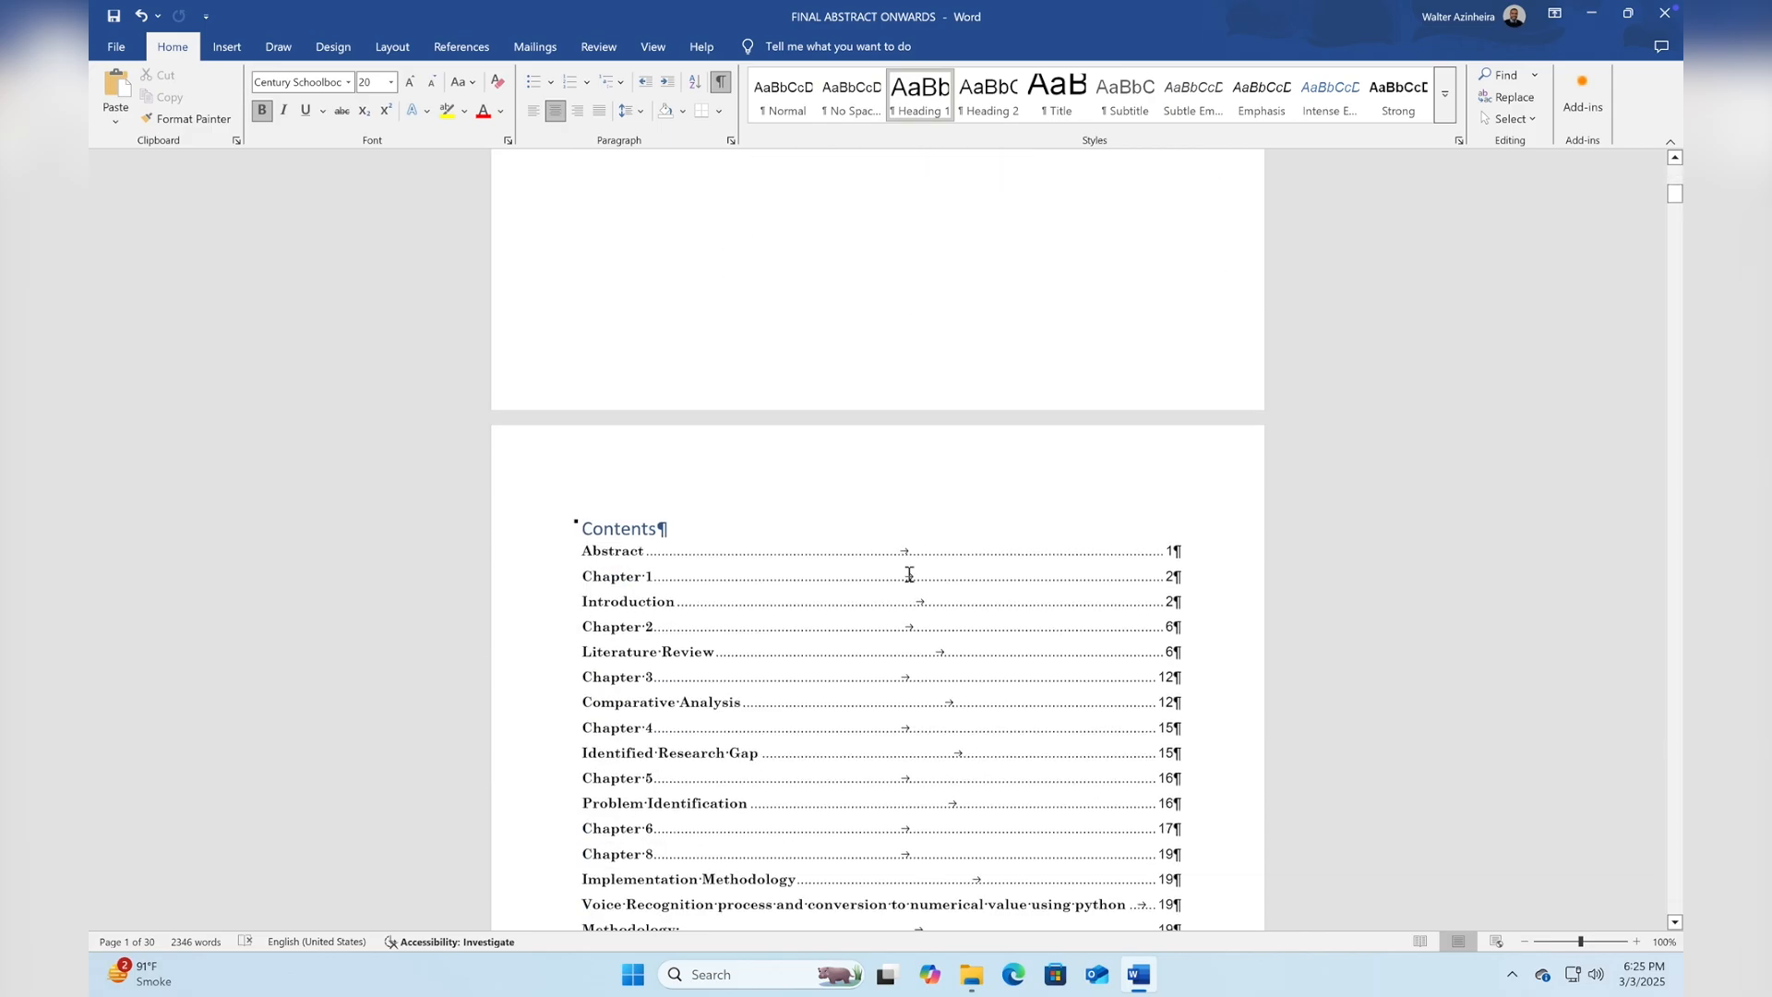
scroll(909, 574, down, 10)
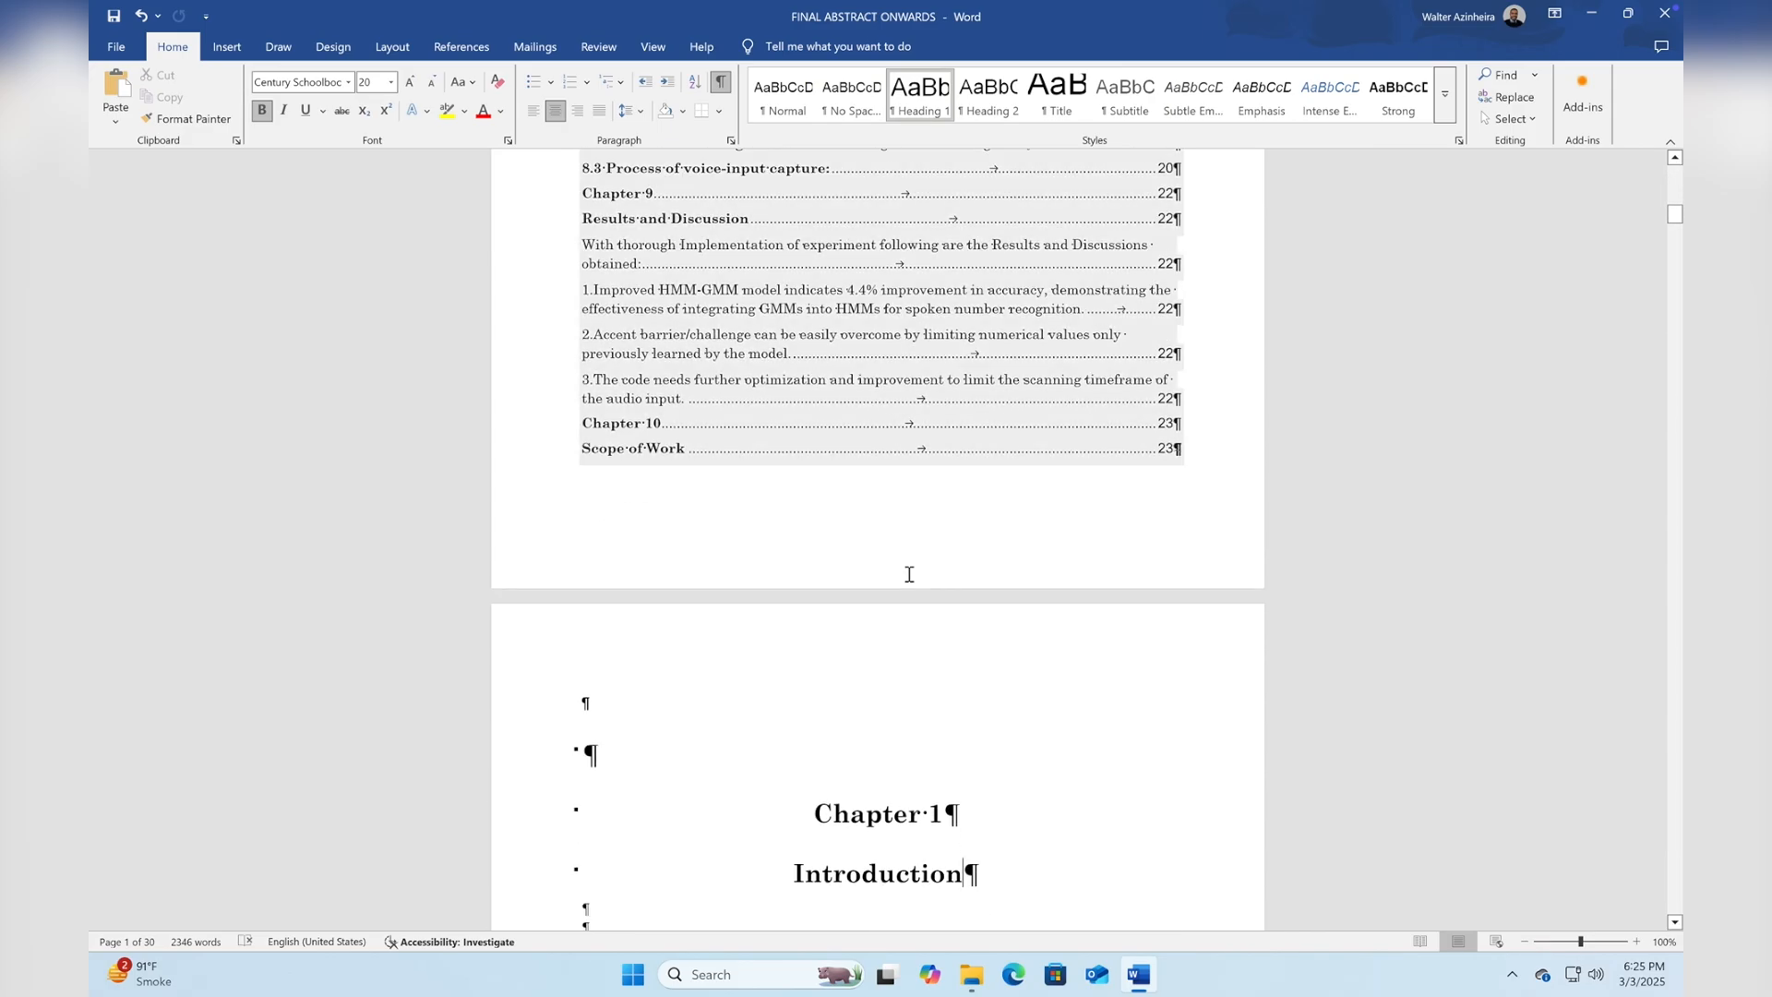
scroll(909, 574, down, 9)
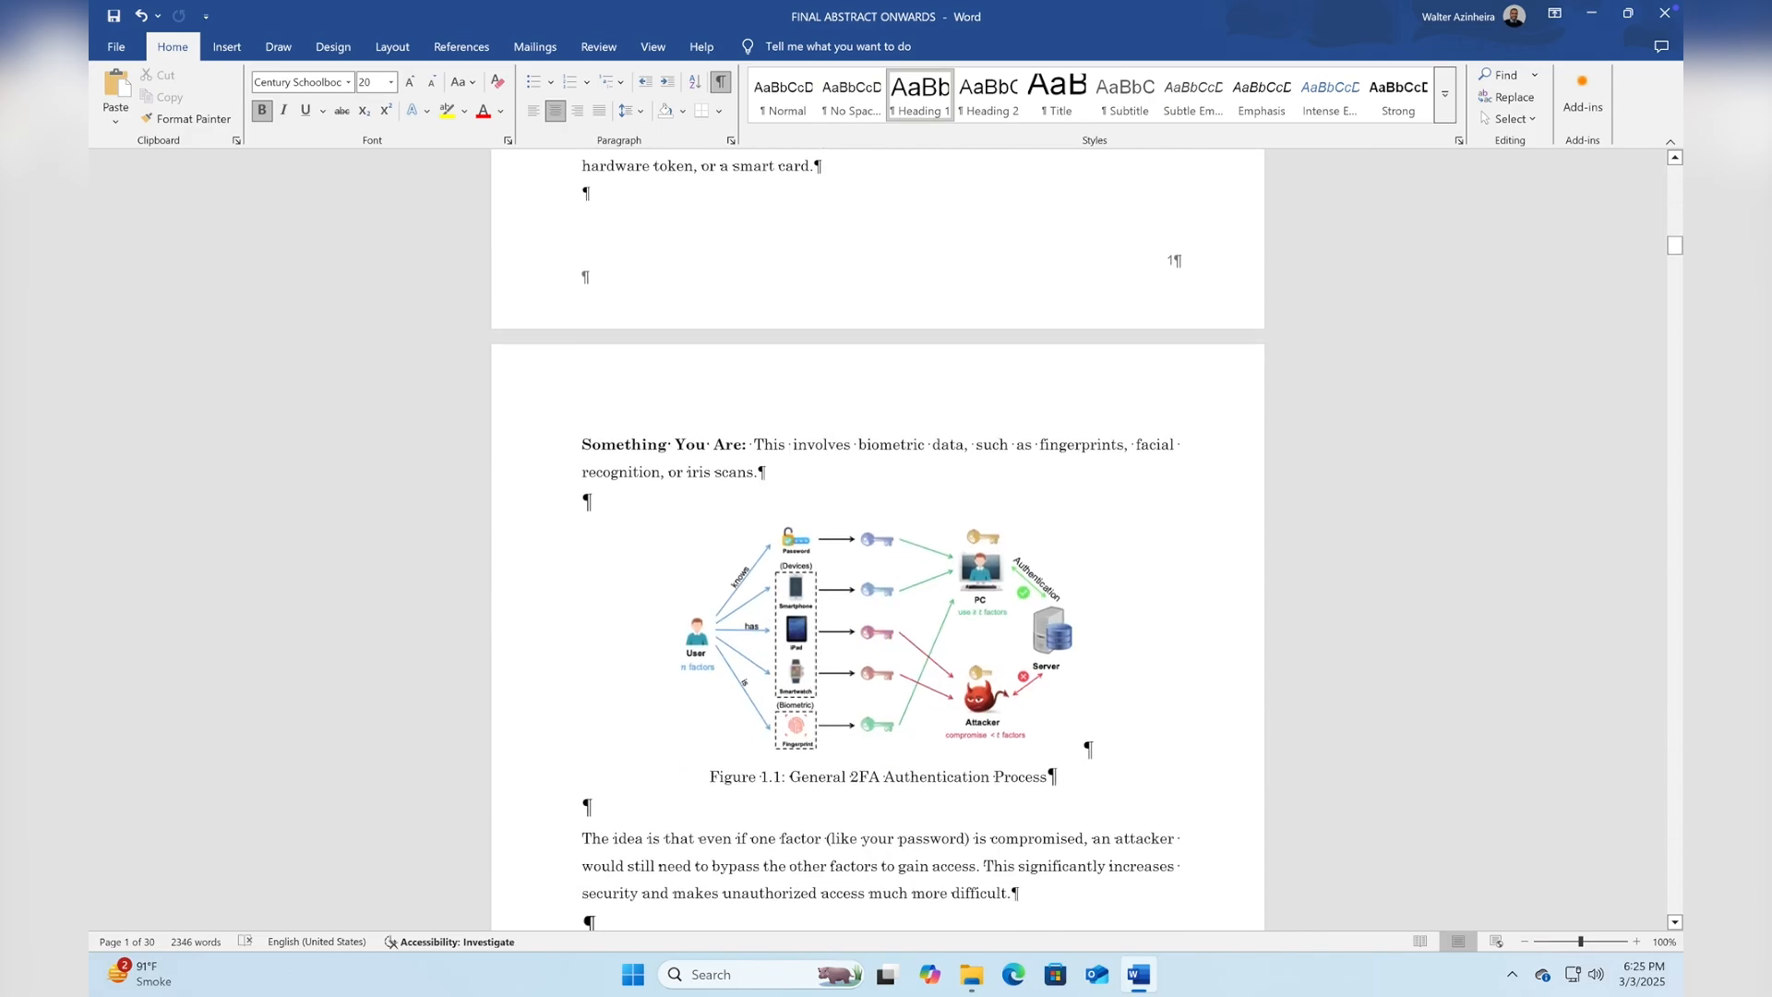
scroll(909, 574, up, 9)
scroll(909, 574, up, 15)
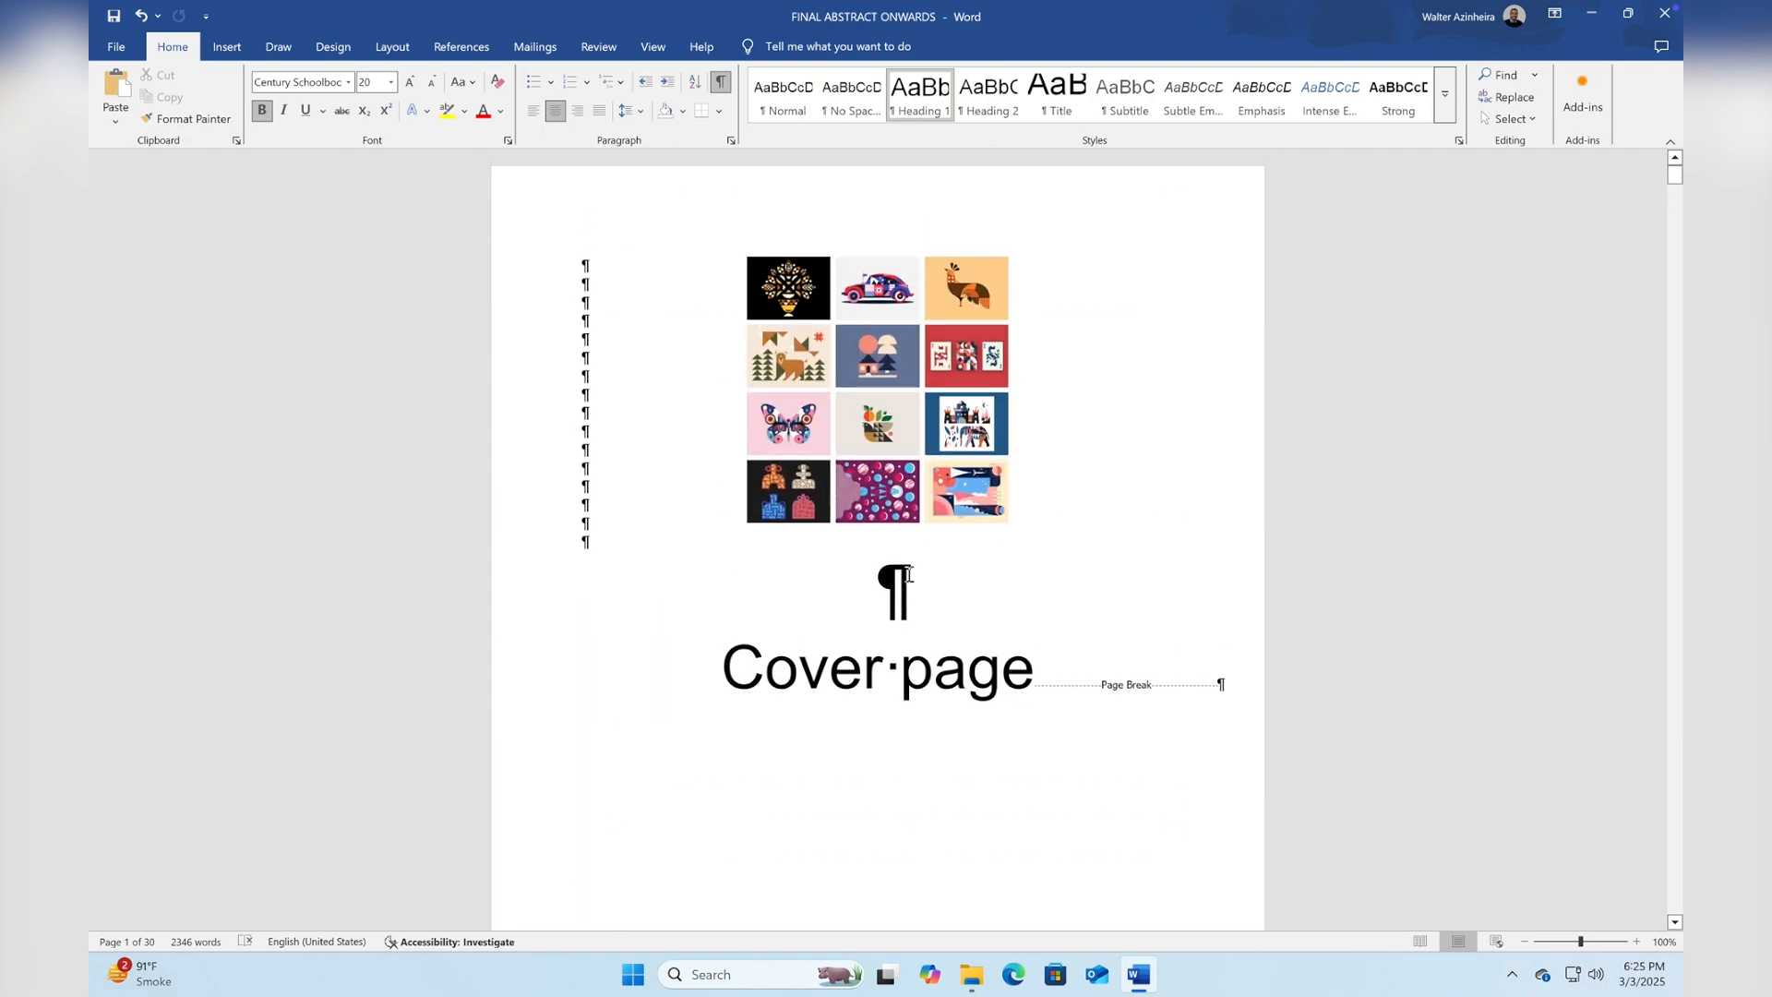
Review the available page and section break types without inserting one.
click(397, 52)
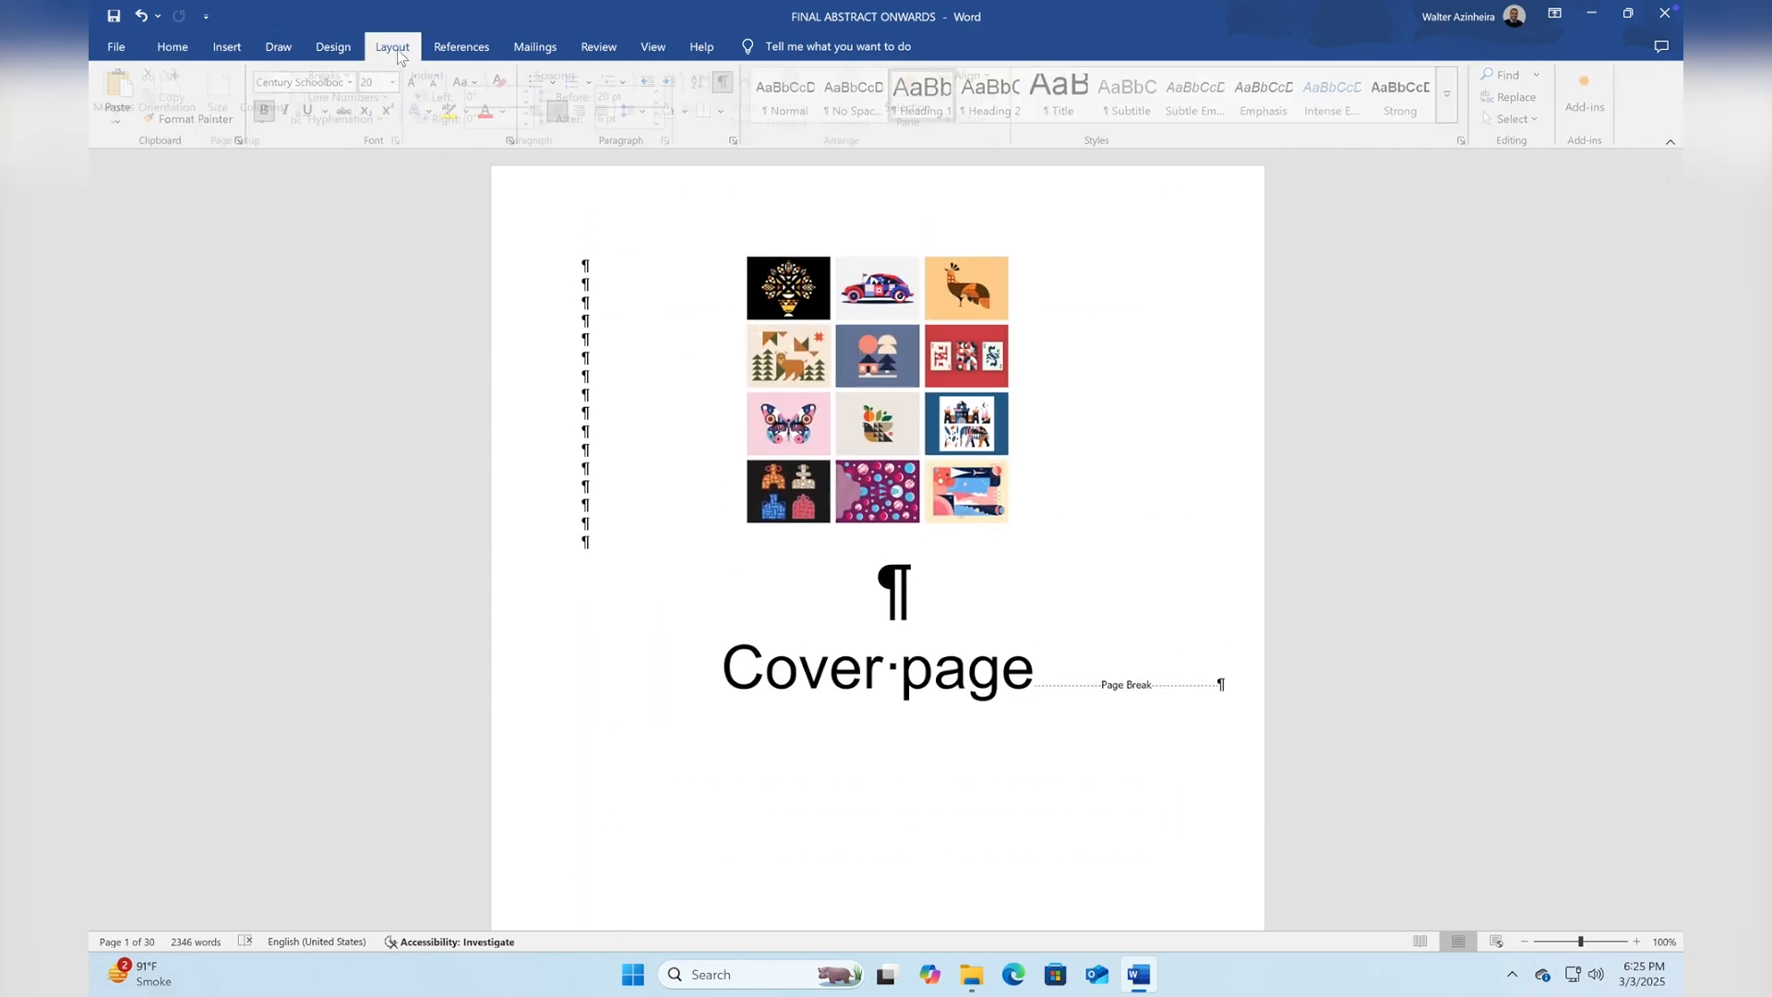
click(337, 78)
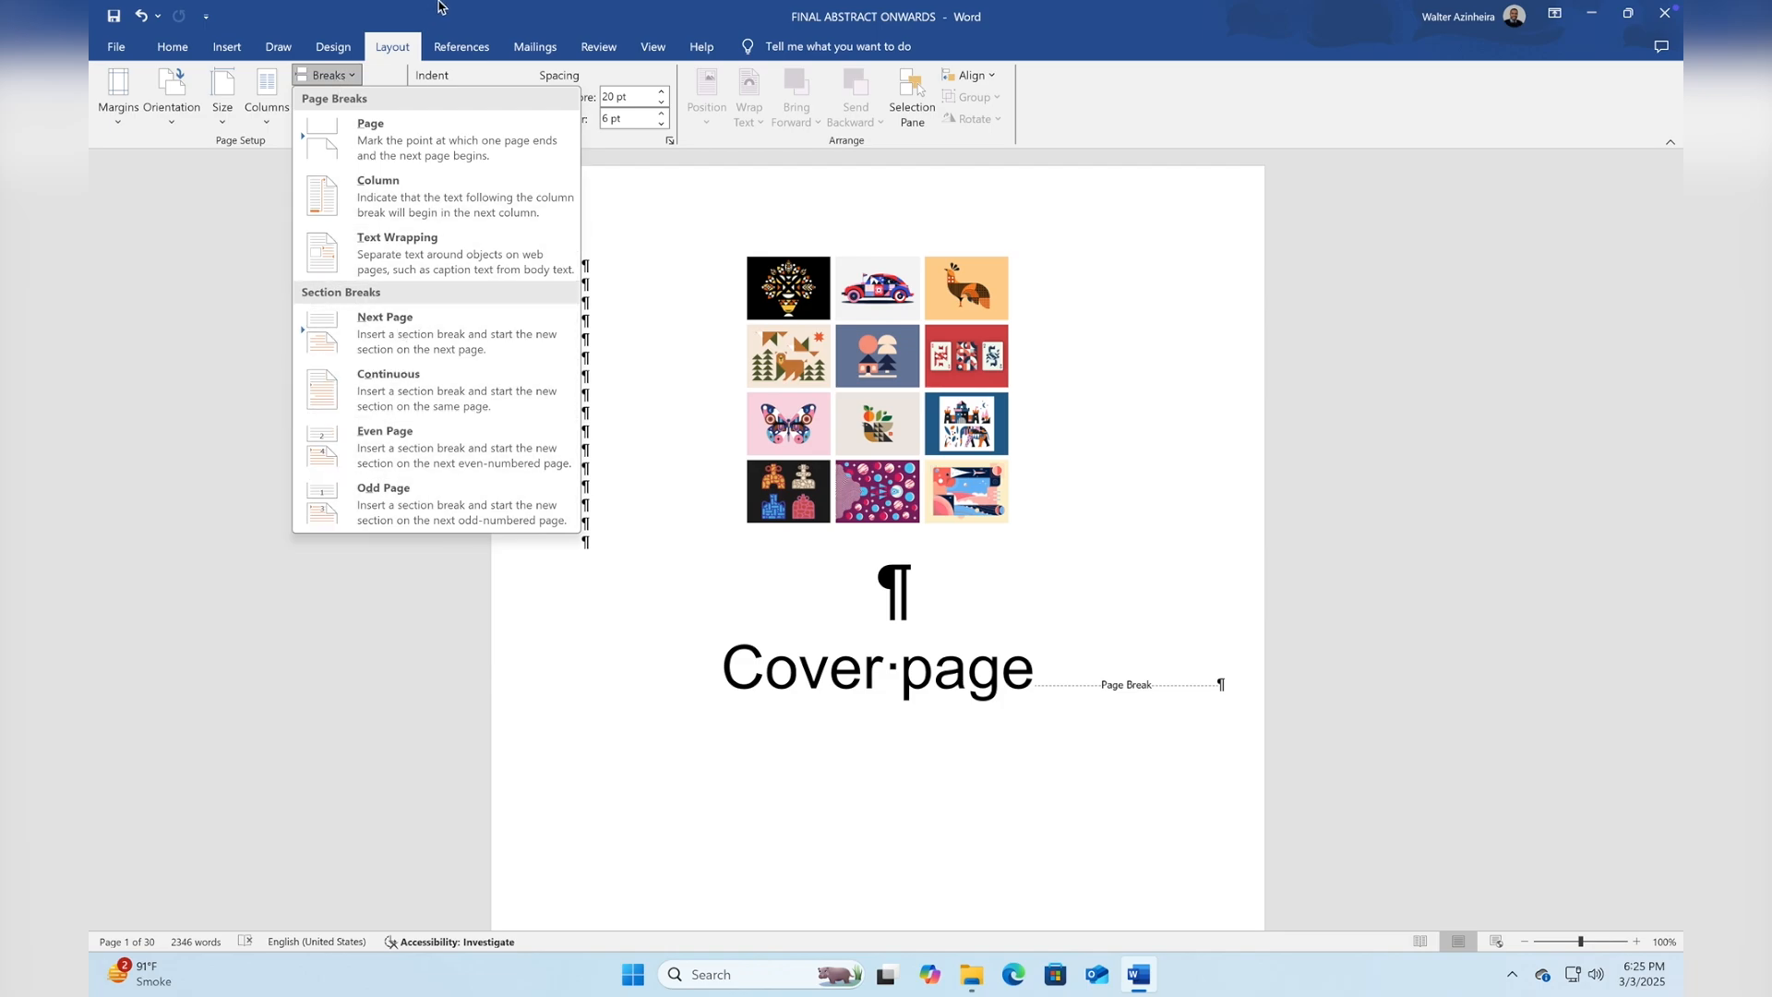
click(347, 77)
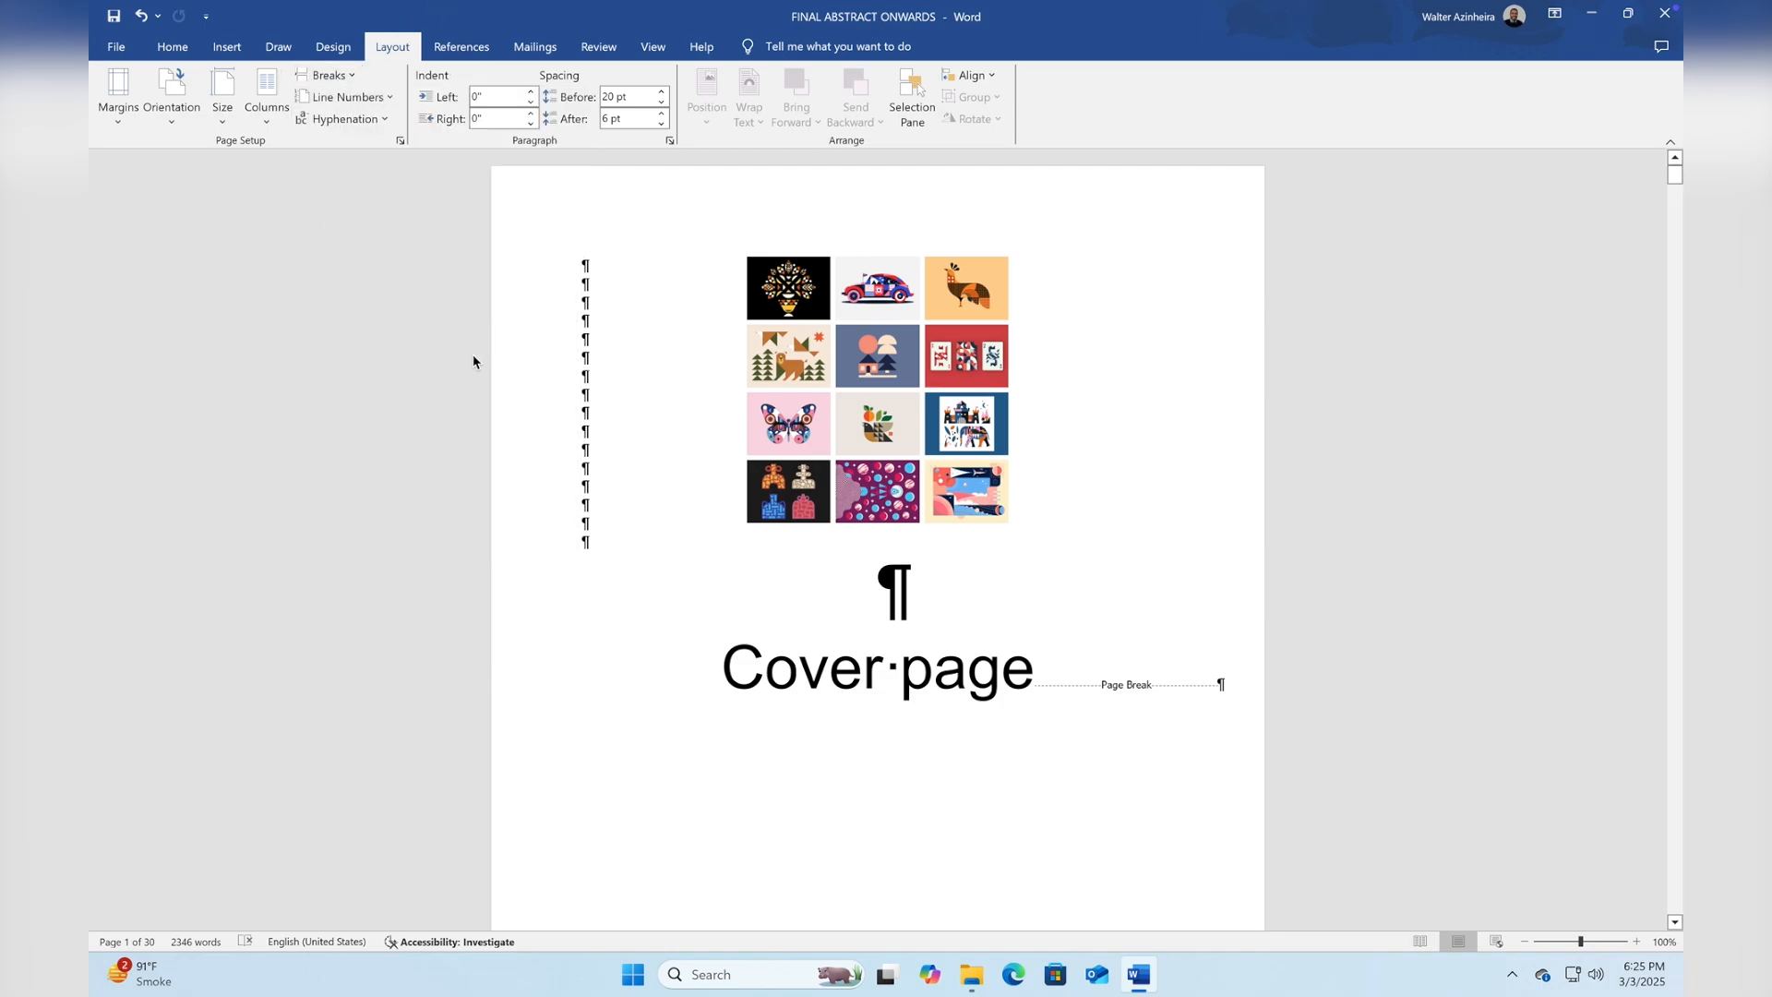
Hide the formatting marks and check the transition from the contents page to Chapter 1.
click(173, 46)
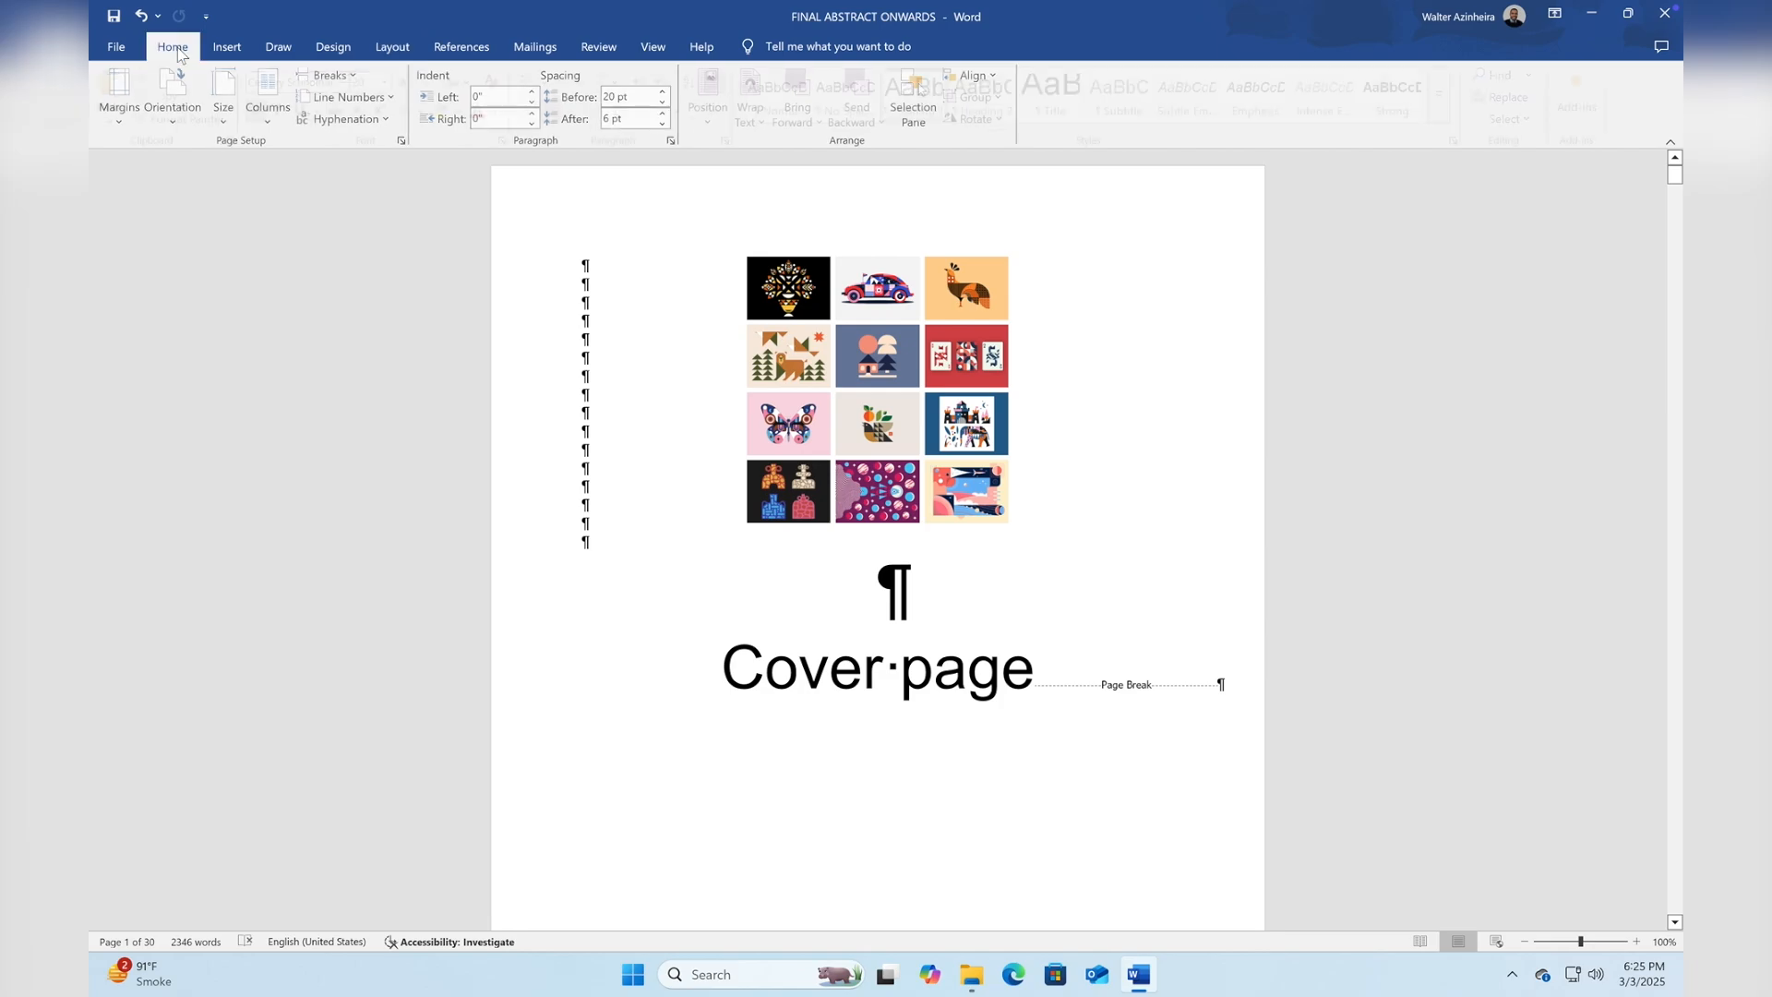
click(718, 83)
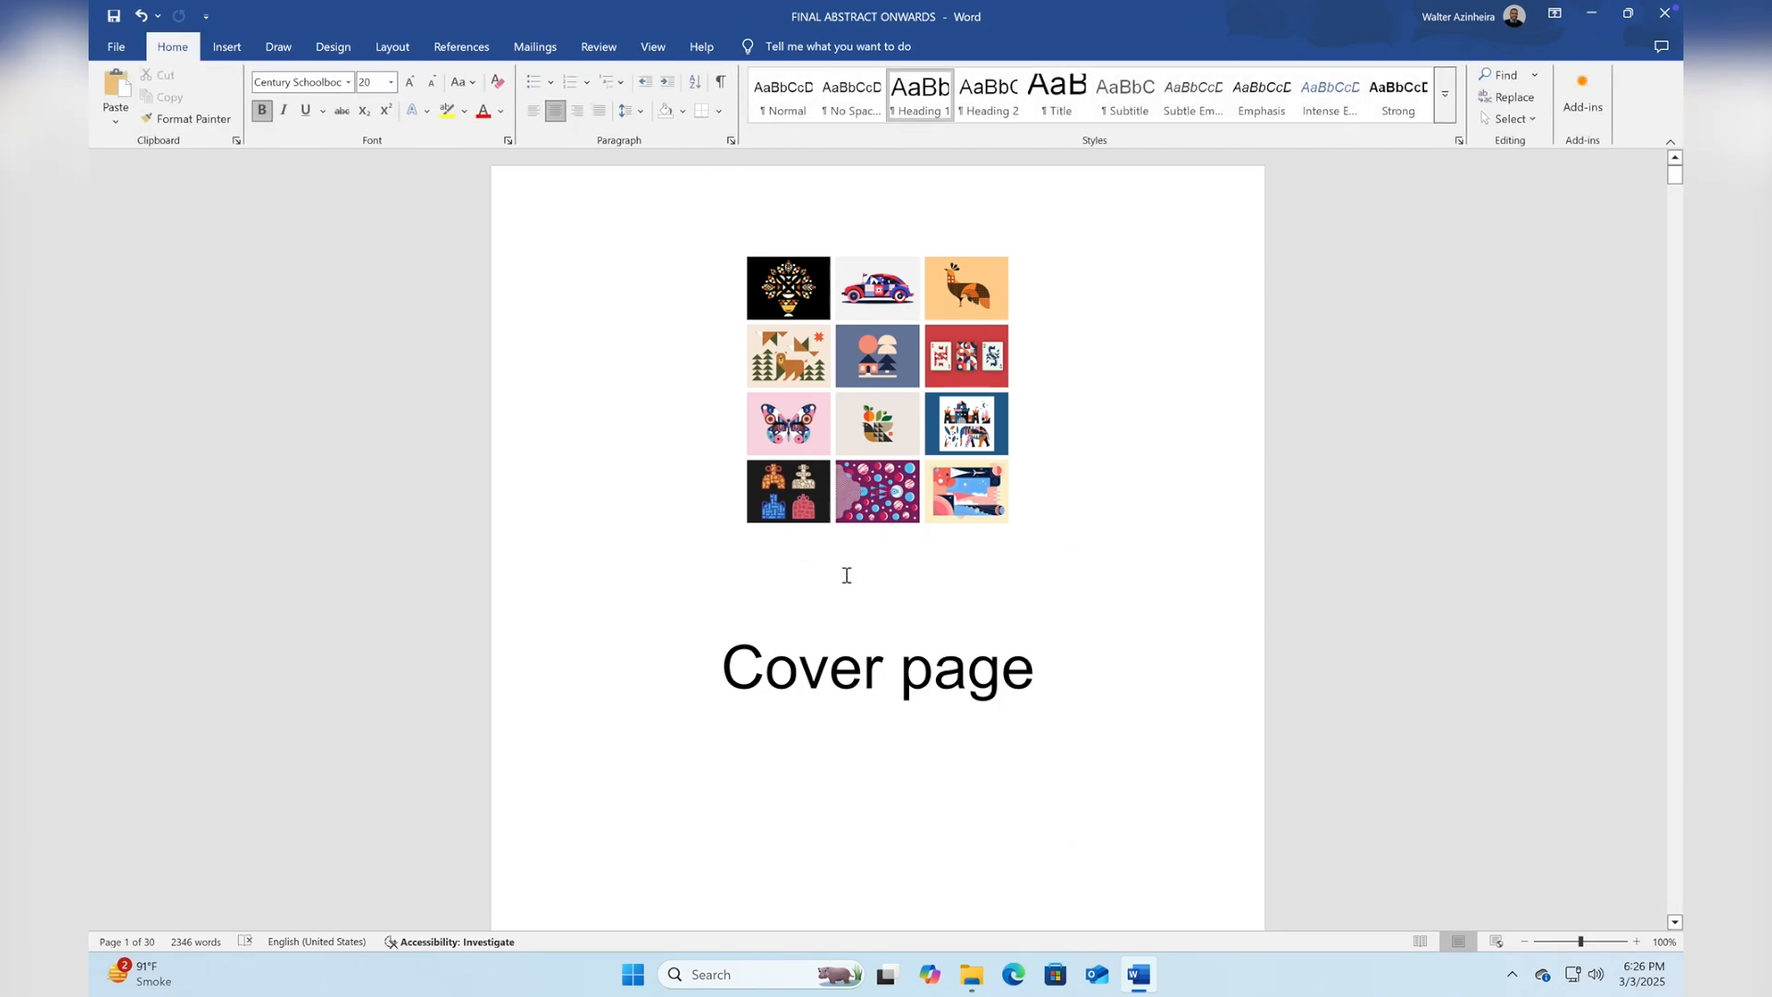
scroll(847, 575, down, 20)
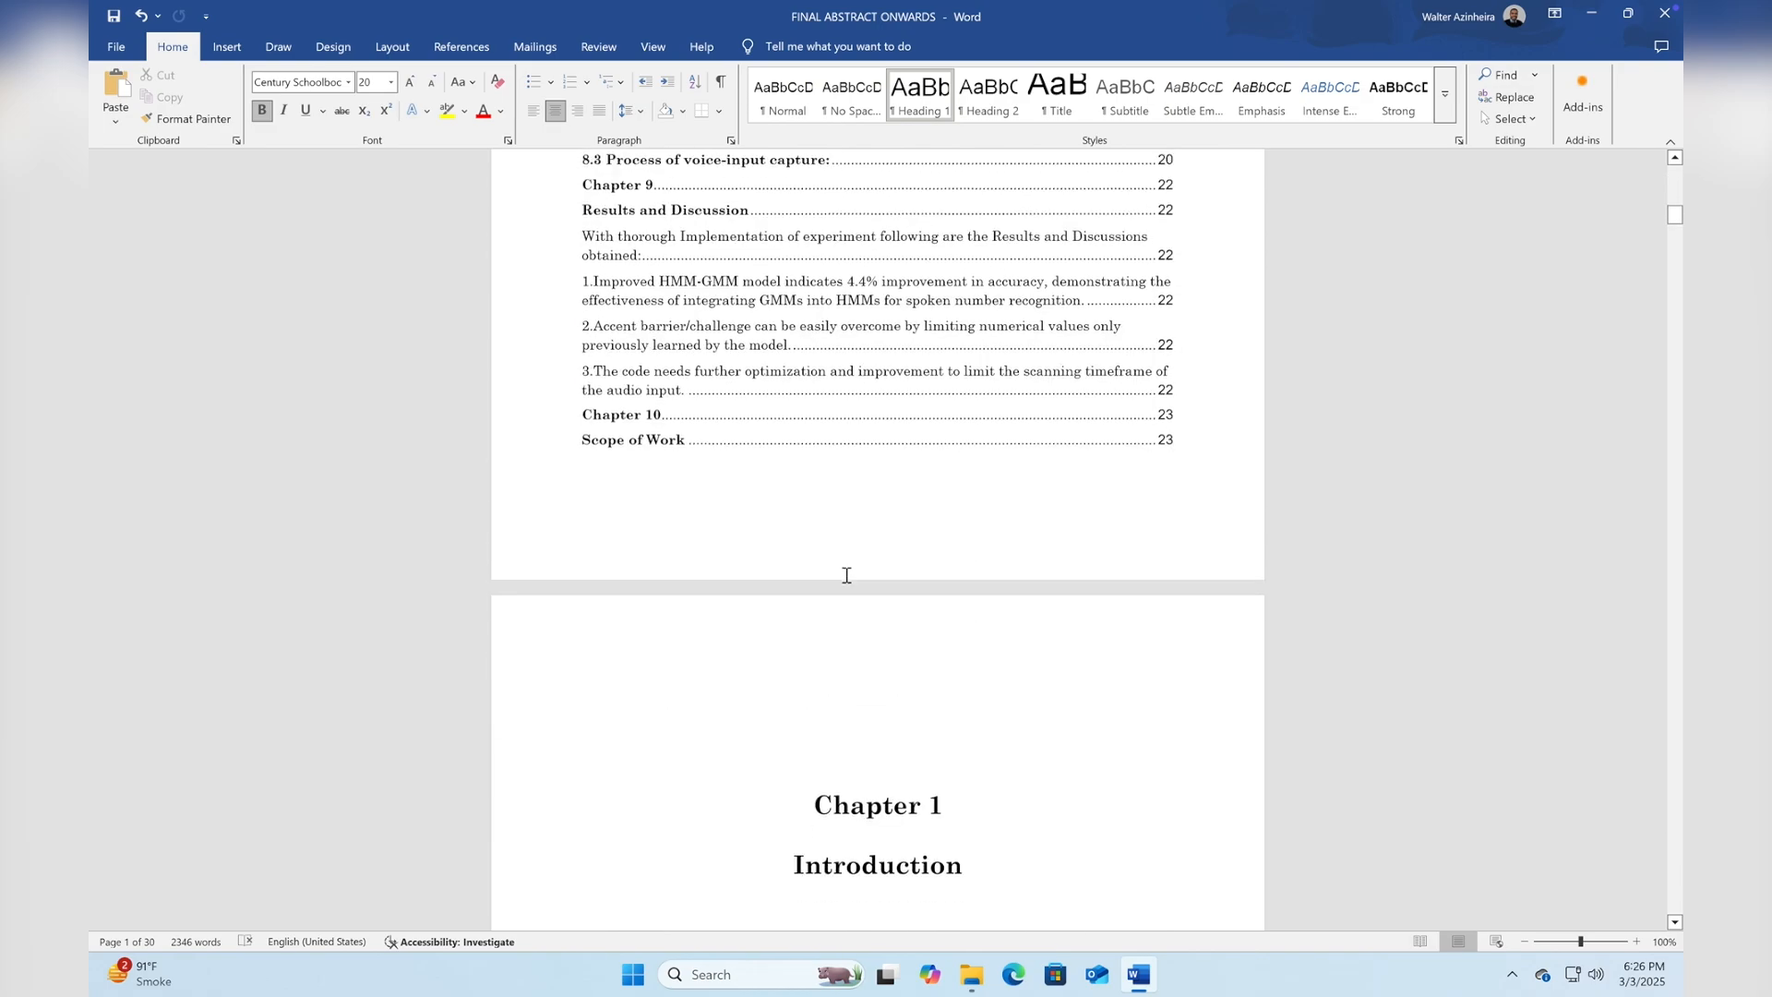
scroll(846, 575, down, 1)
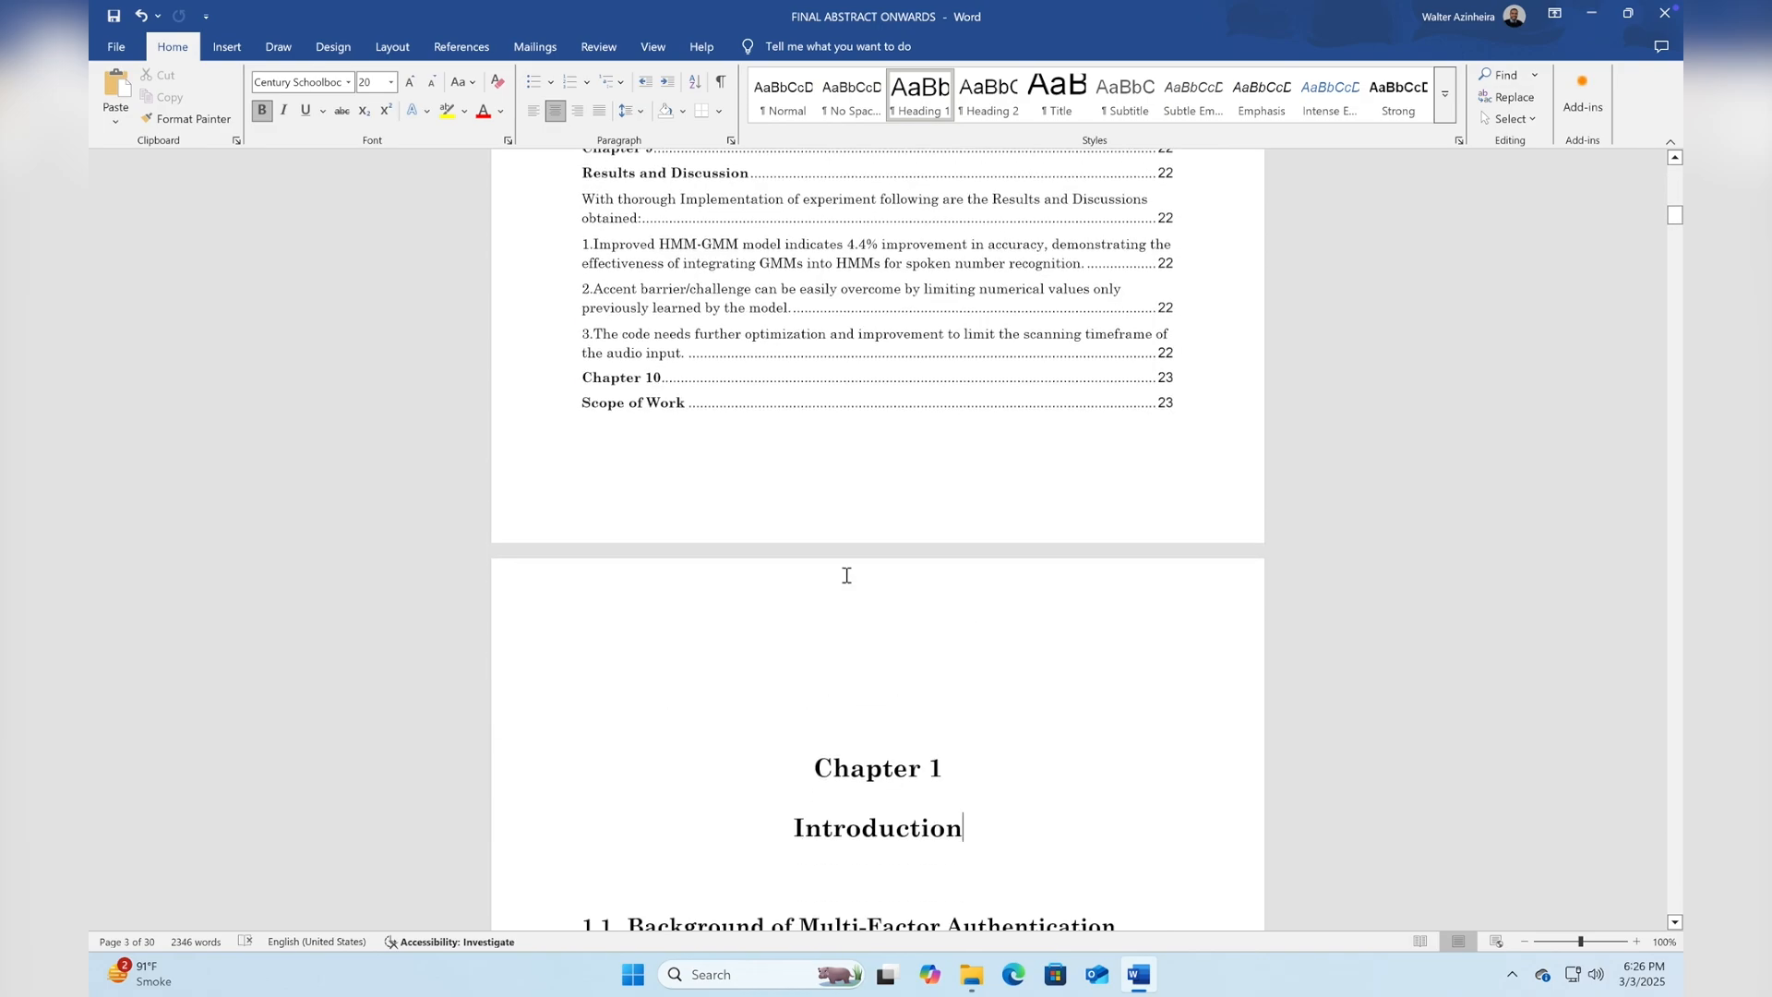